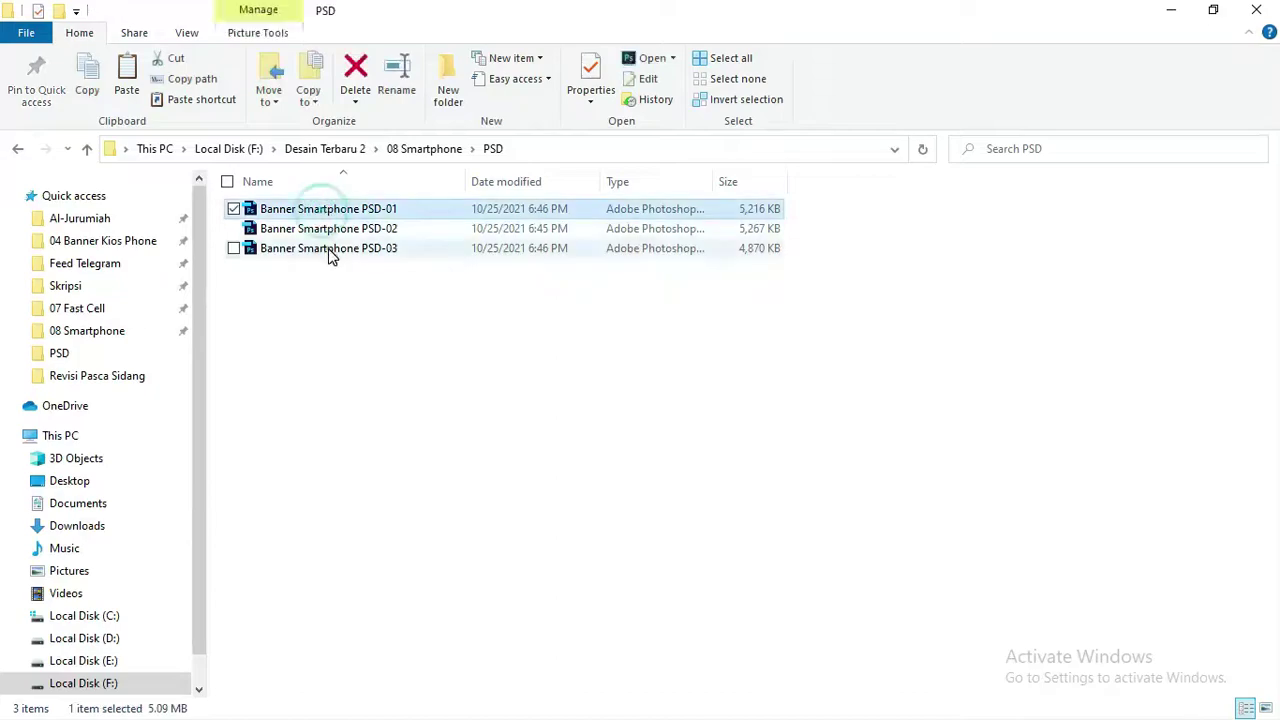
Open the Banner Smartphone PSD-01, PSD-02 and PSD-03 files together in Photoshop
shift+click(330, 251)
right_click(350, 252)
click(367, 266)
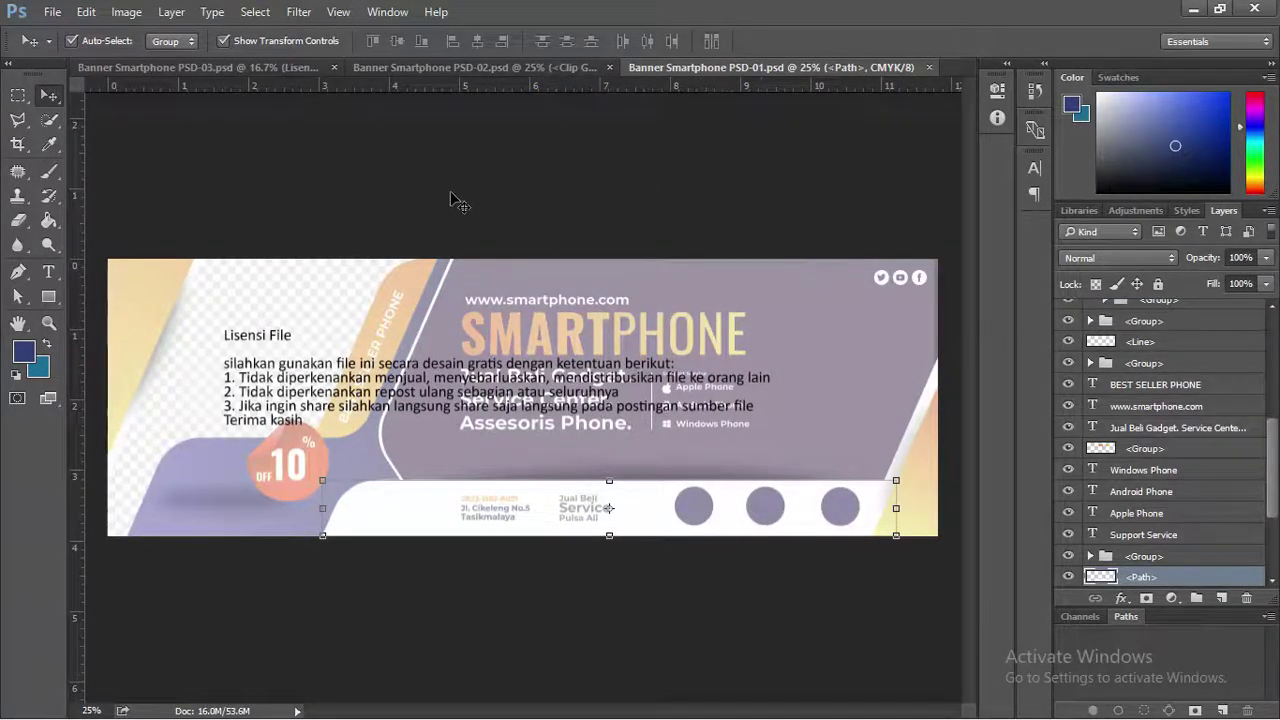
Hide the Lisensi File text layer and the white Layer 1 overlay in Banner Smartphone PSD-01
click(645, 318)
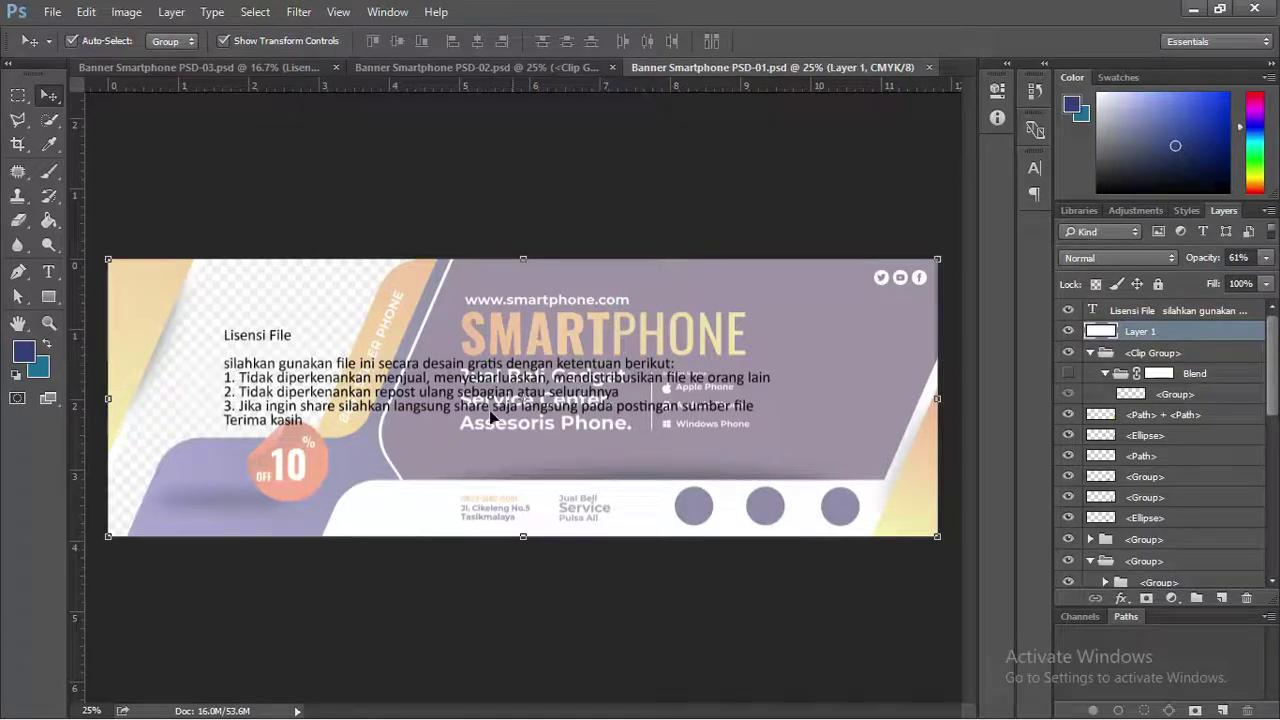
click(1068, 312)
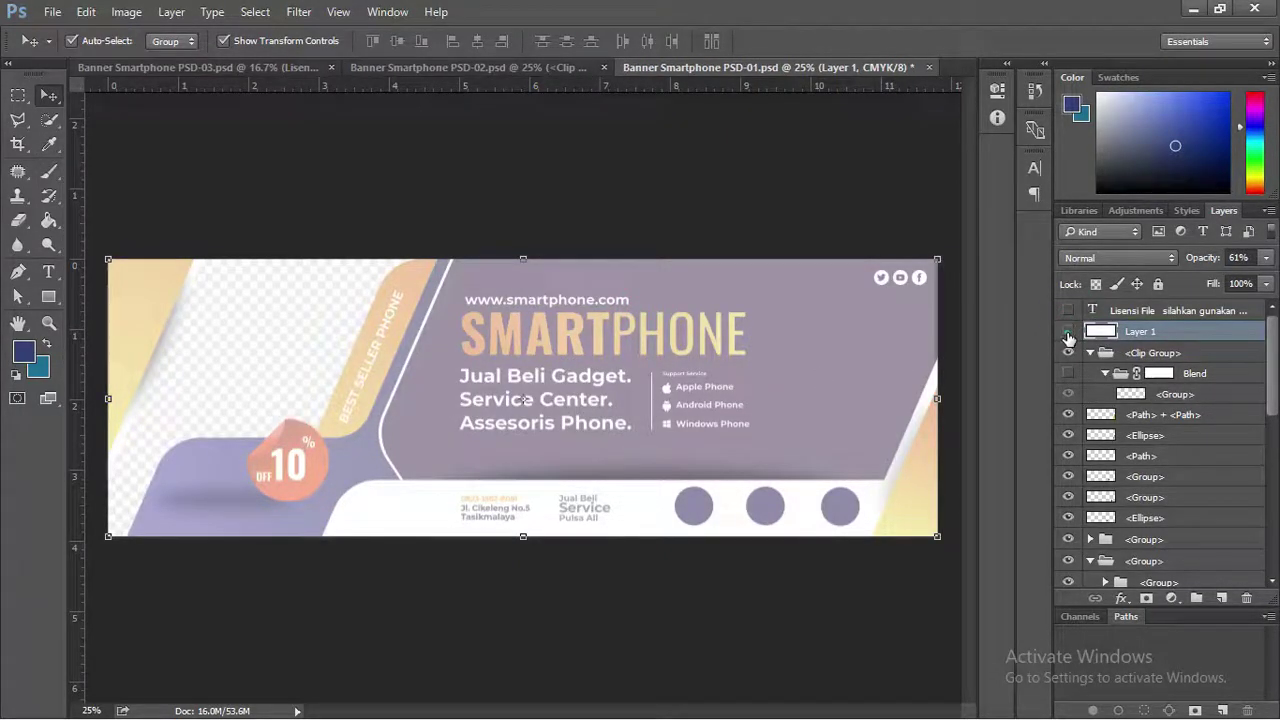
click(1068, 333)
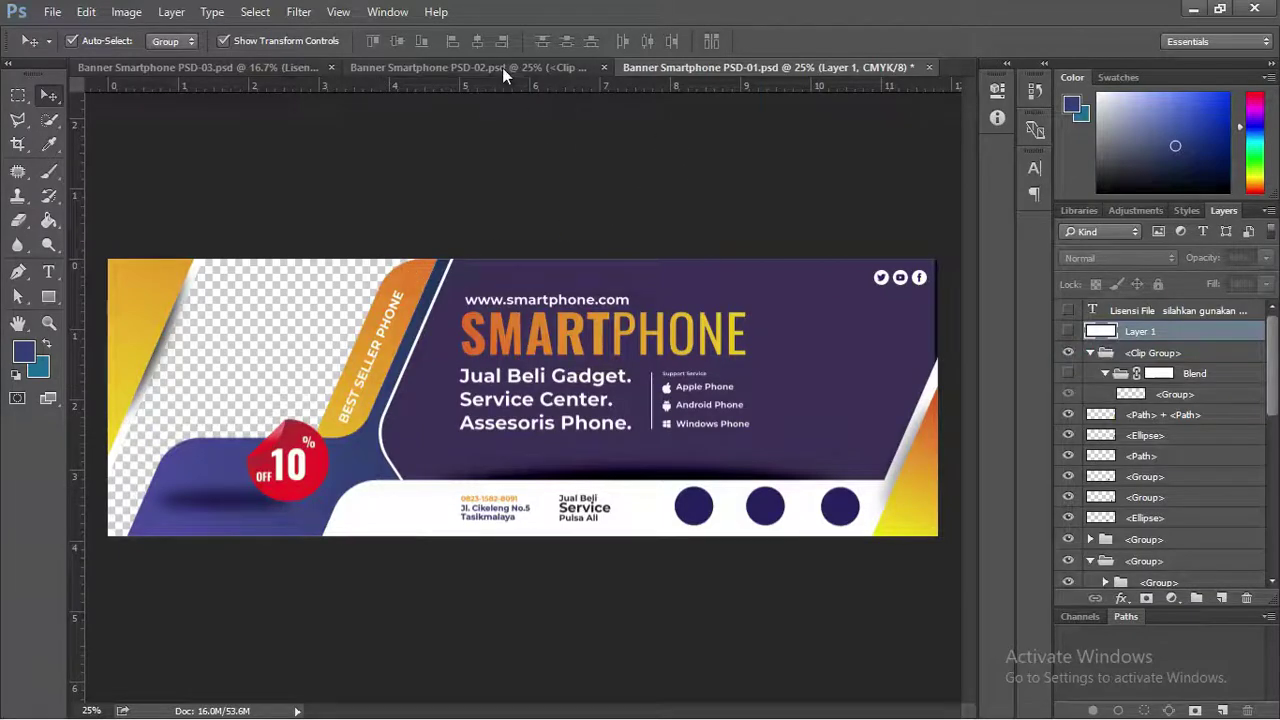
In Banner Smartphone PSD-02, hide the topmost Clip Group and the Lisensi File text, leaving nothing selected
click(502, 67)
click(1068, 311)
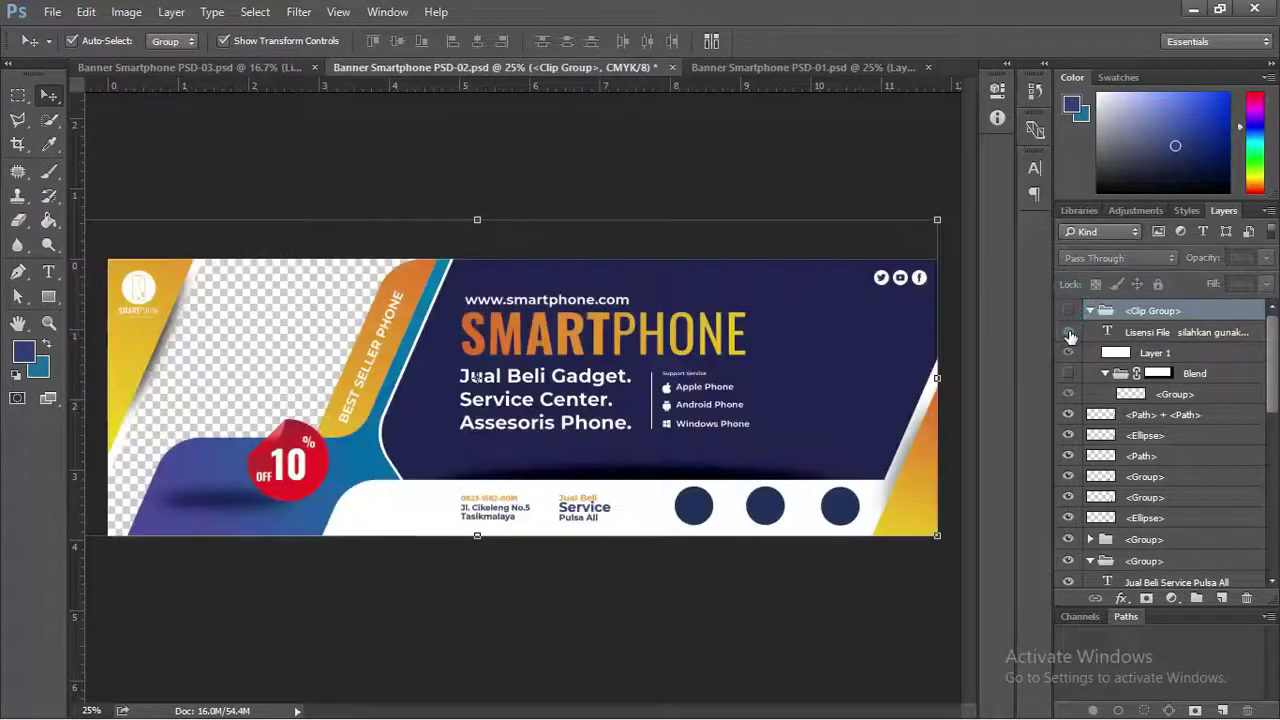
click(1068, 311)
click(1069, 333)
click(1068, 311)
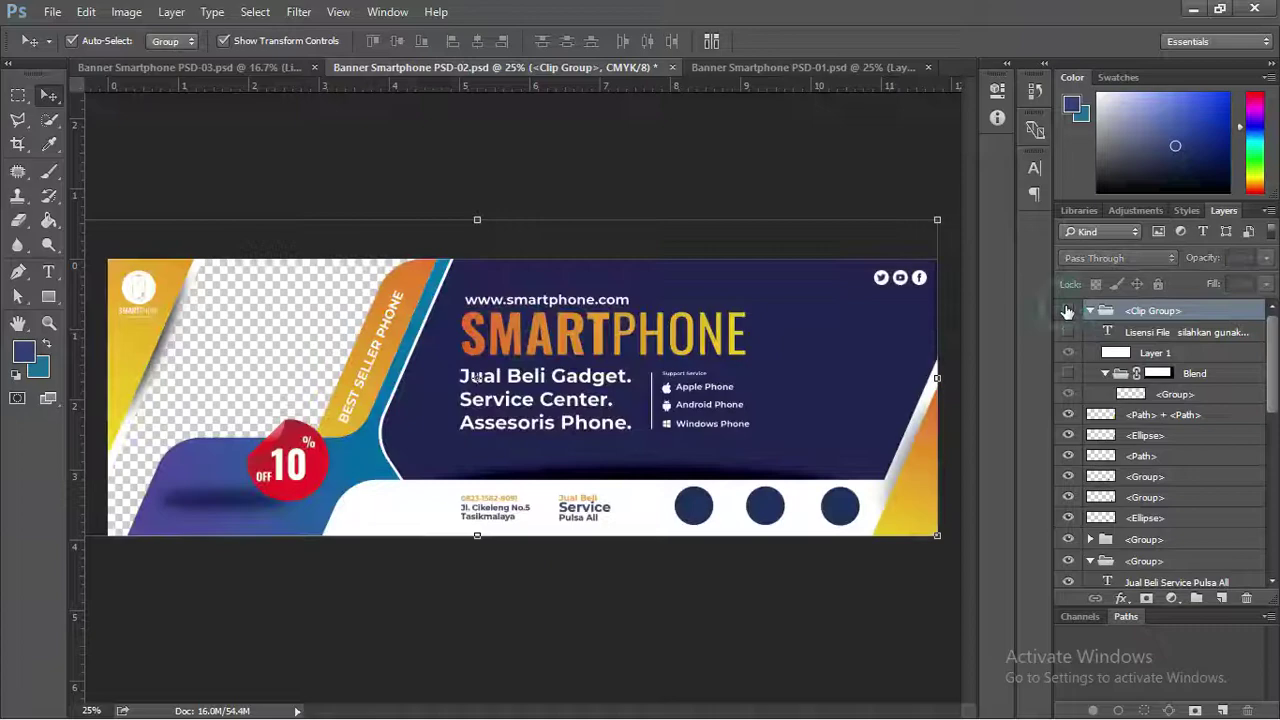
click(750, 216)
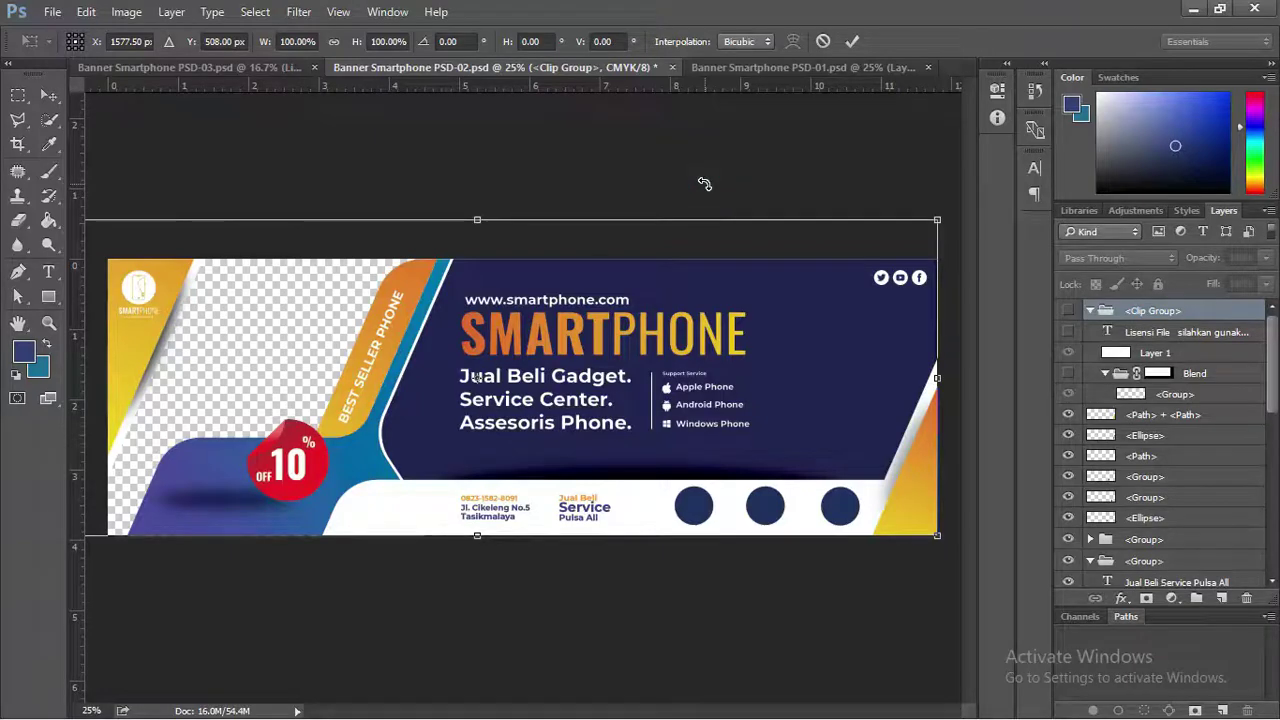
click(467, 174)
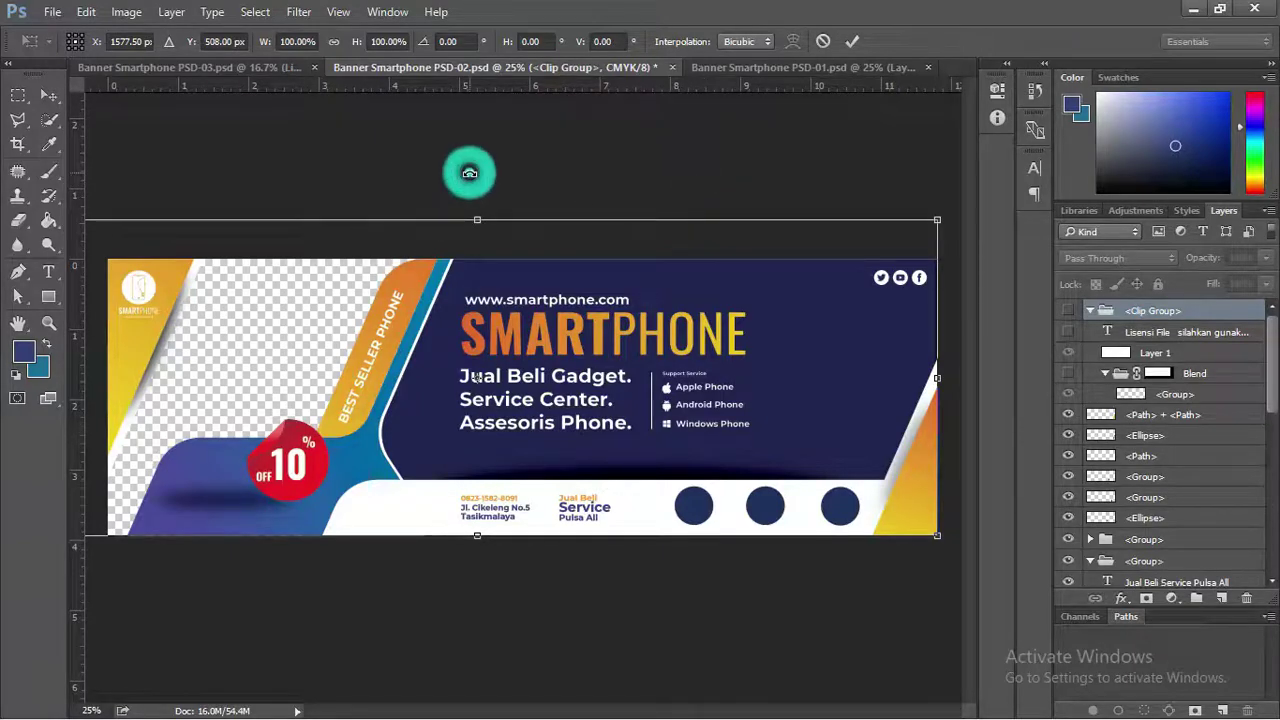
key(Return)
click(475, 178)
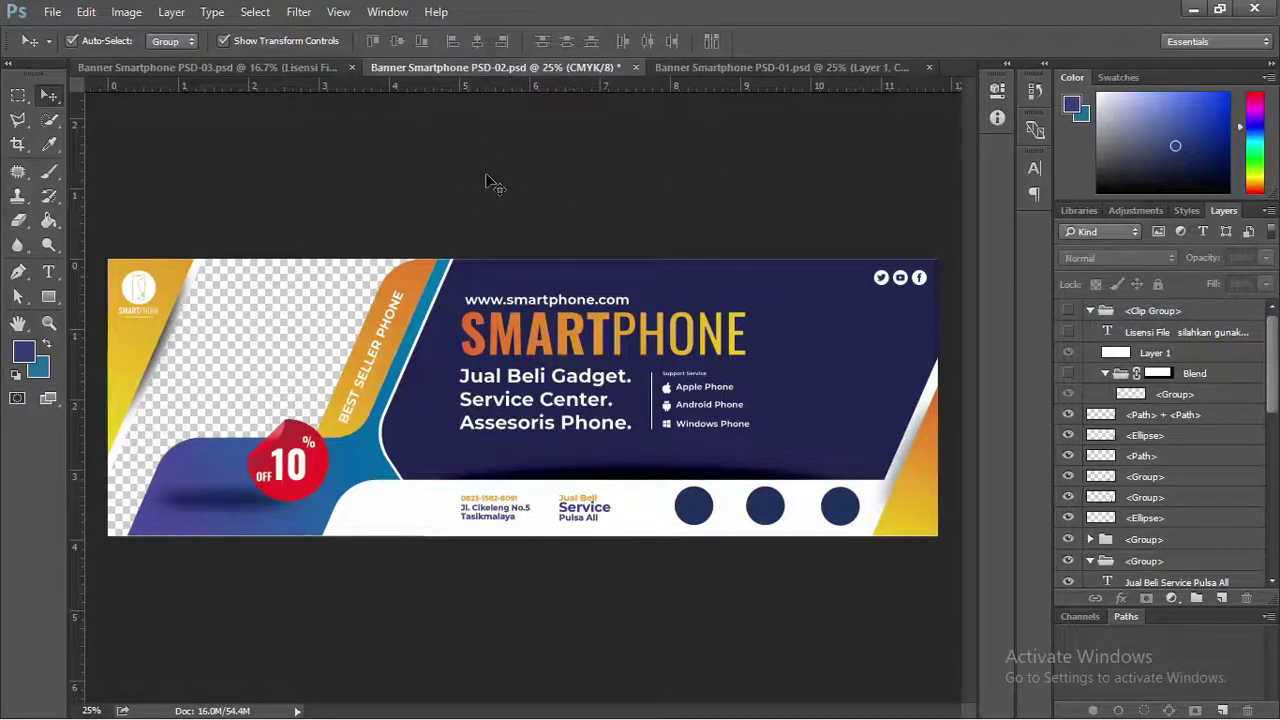
Place the two unsplash phone images and the Layer 0 phone image from the 08 Smartphone folder into the PSD-02 banner
key(alt+Tab)
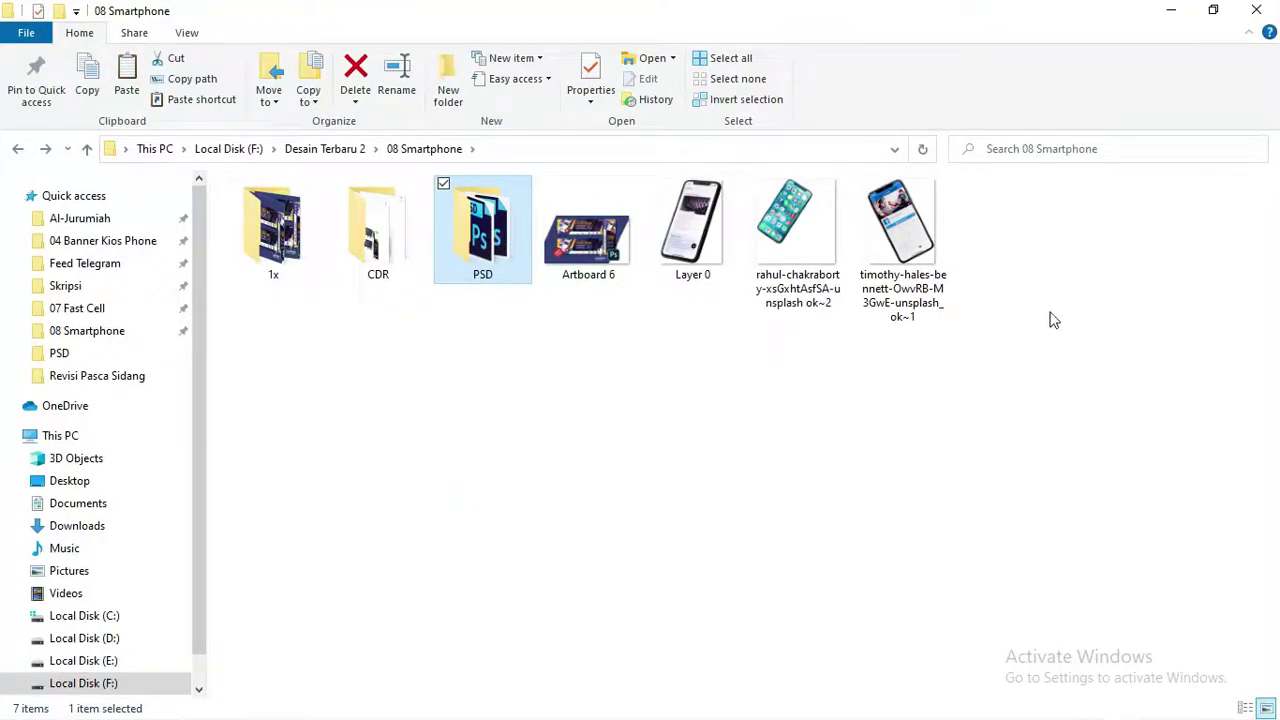
drag(1054, 320, 536, 376)
key(alt+Tab)
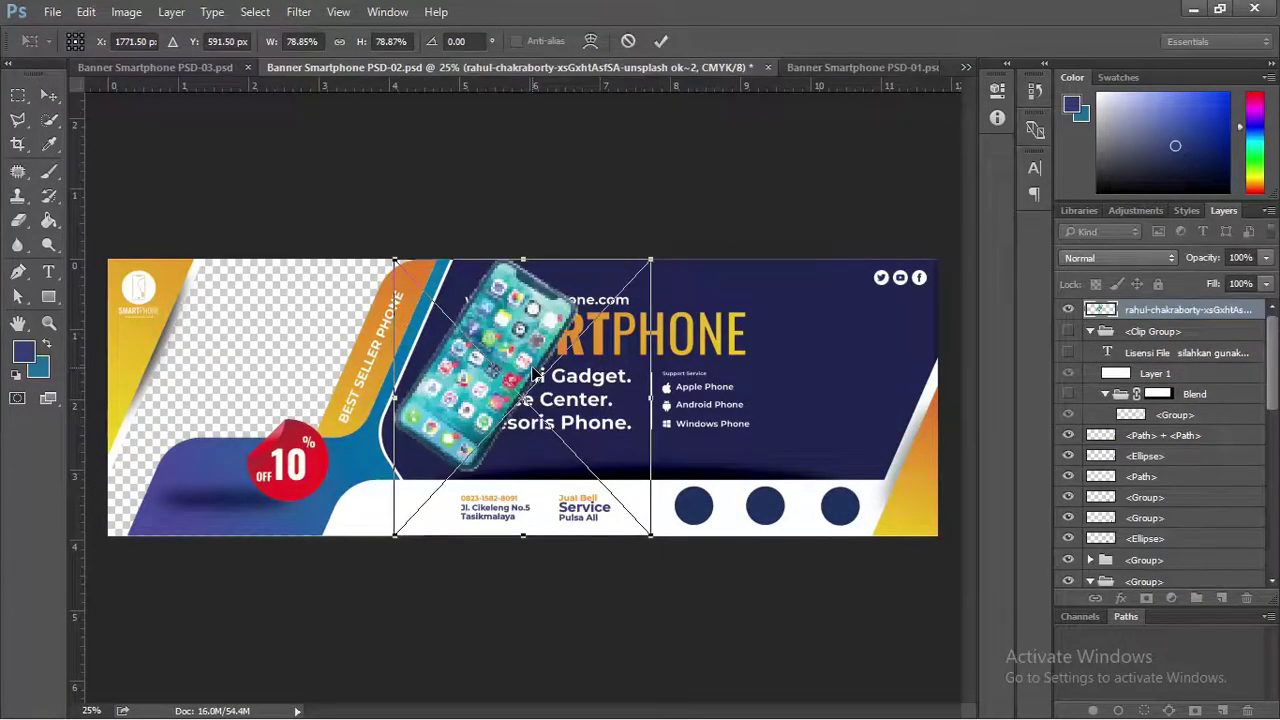
key(Return)
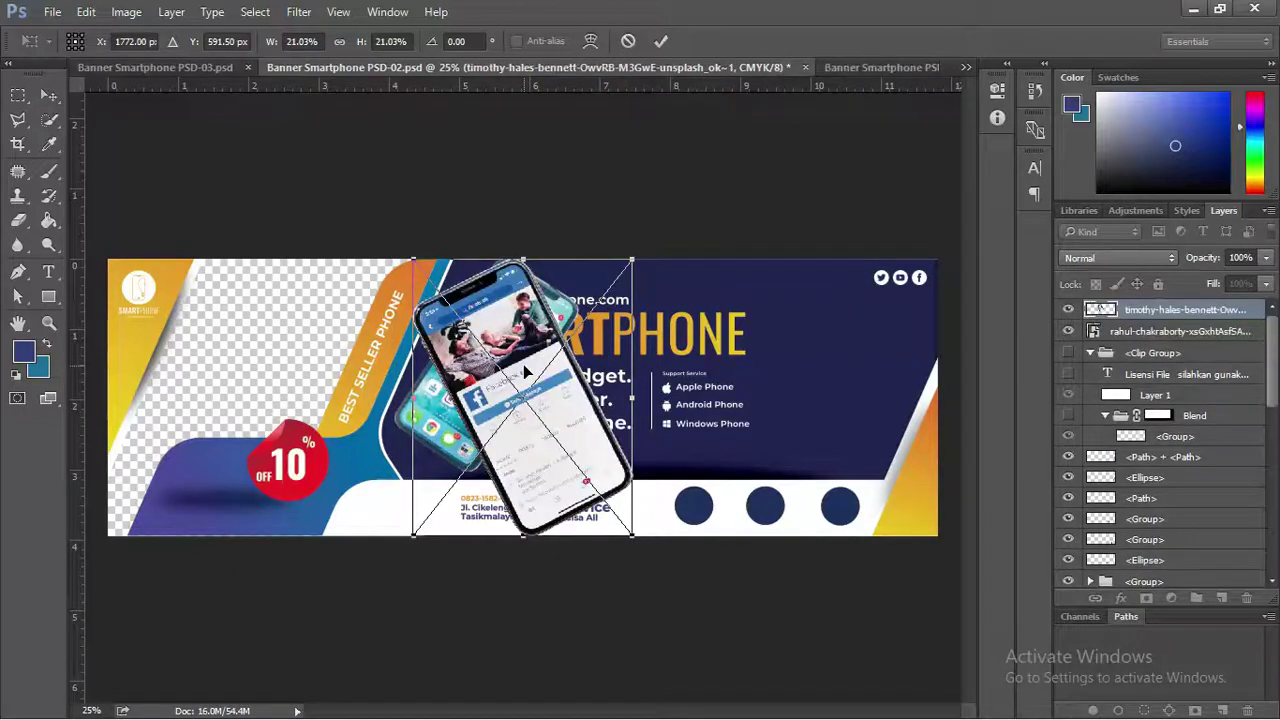
key(Return)
key(Return)
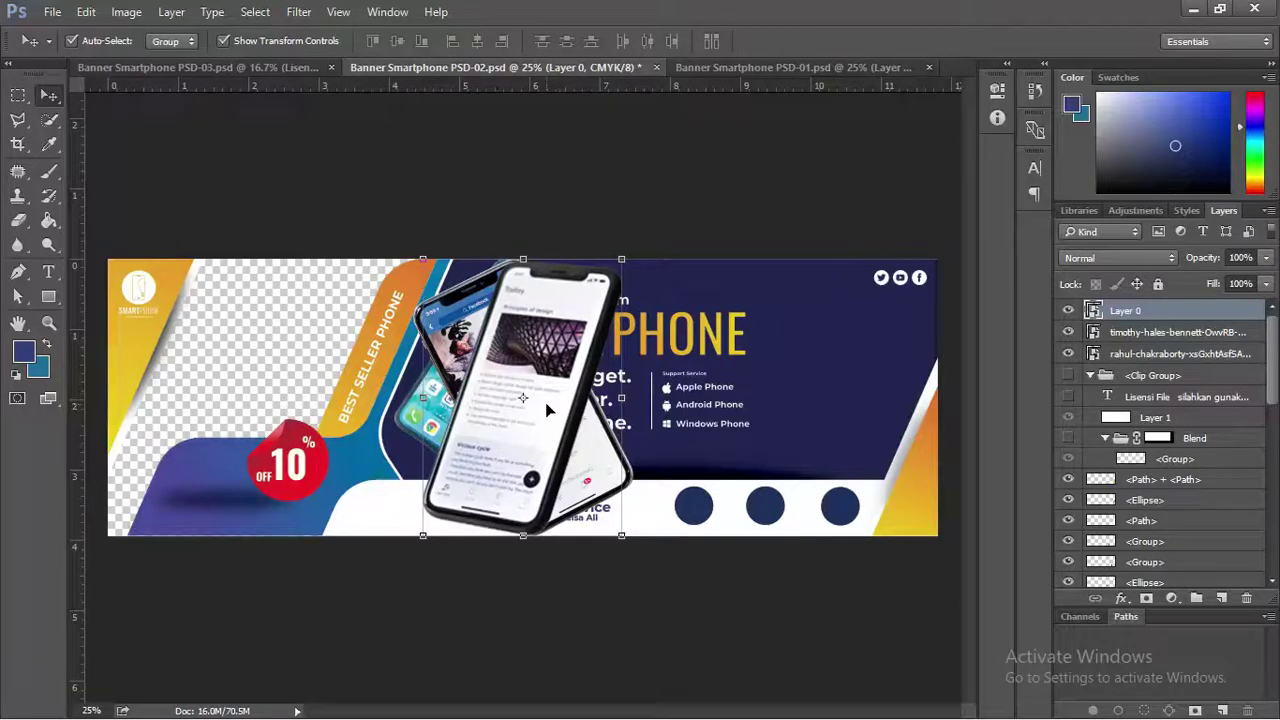
Move the large Layer 0 phone over the transparent area beside the BEST SELLER PHONE stripe
drag(545, 402, 287, 394)
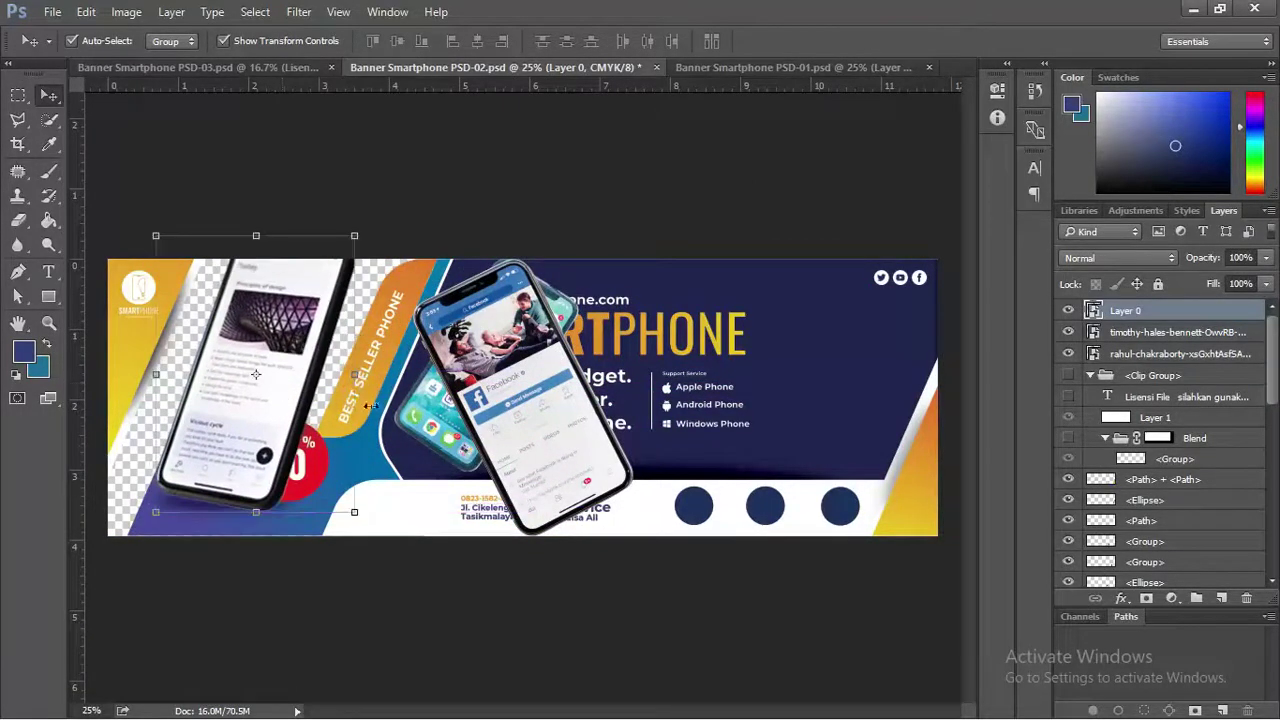
drag(512, 408, 656, 408)
key(ctrl+z)
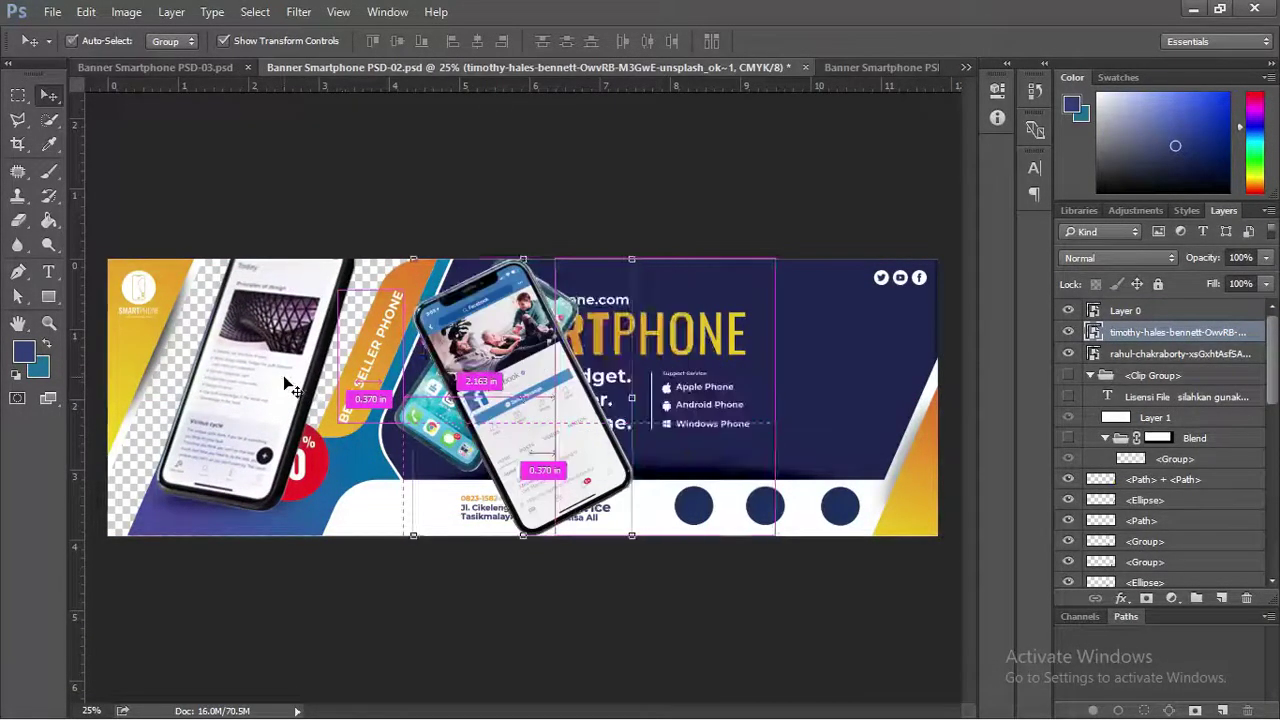
click(286, 347)
Rotate the Facebook phone clockwise so it leans to the right, and shrink it slightly
click(524, 376)
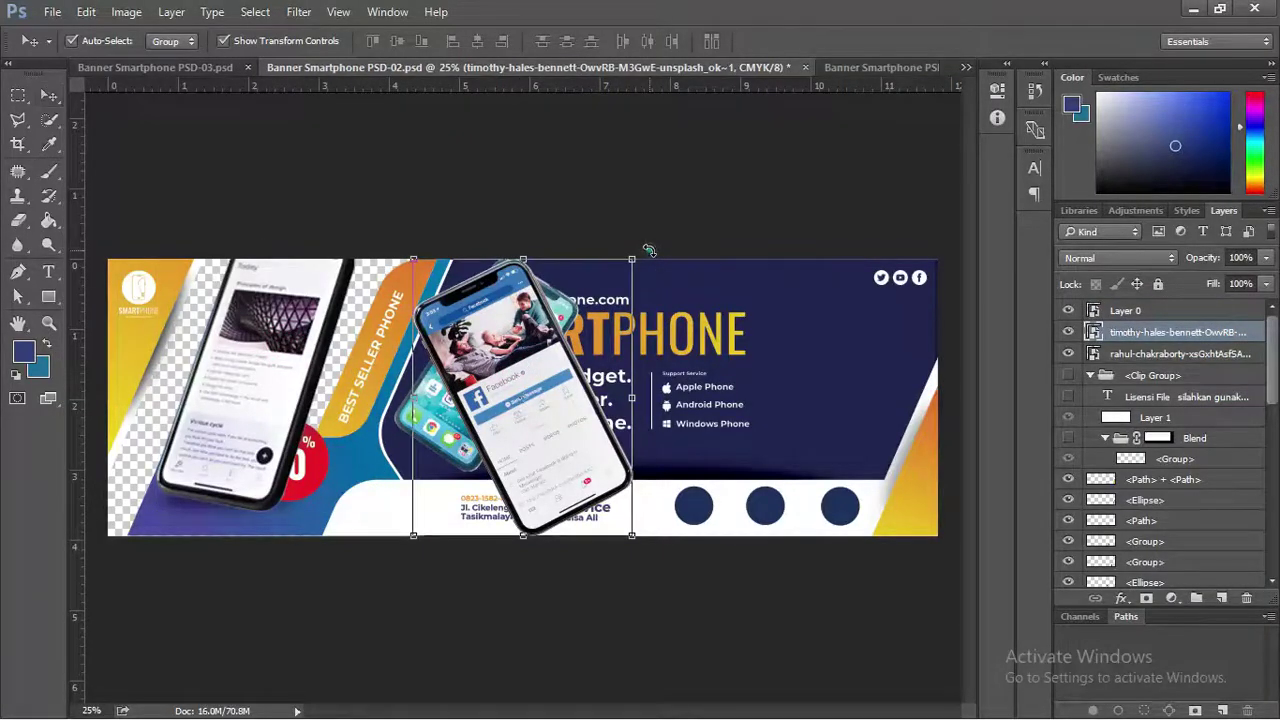
drag(650, 251, 759, 390)
key(Return)
scroll(508, 352, up, 4)
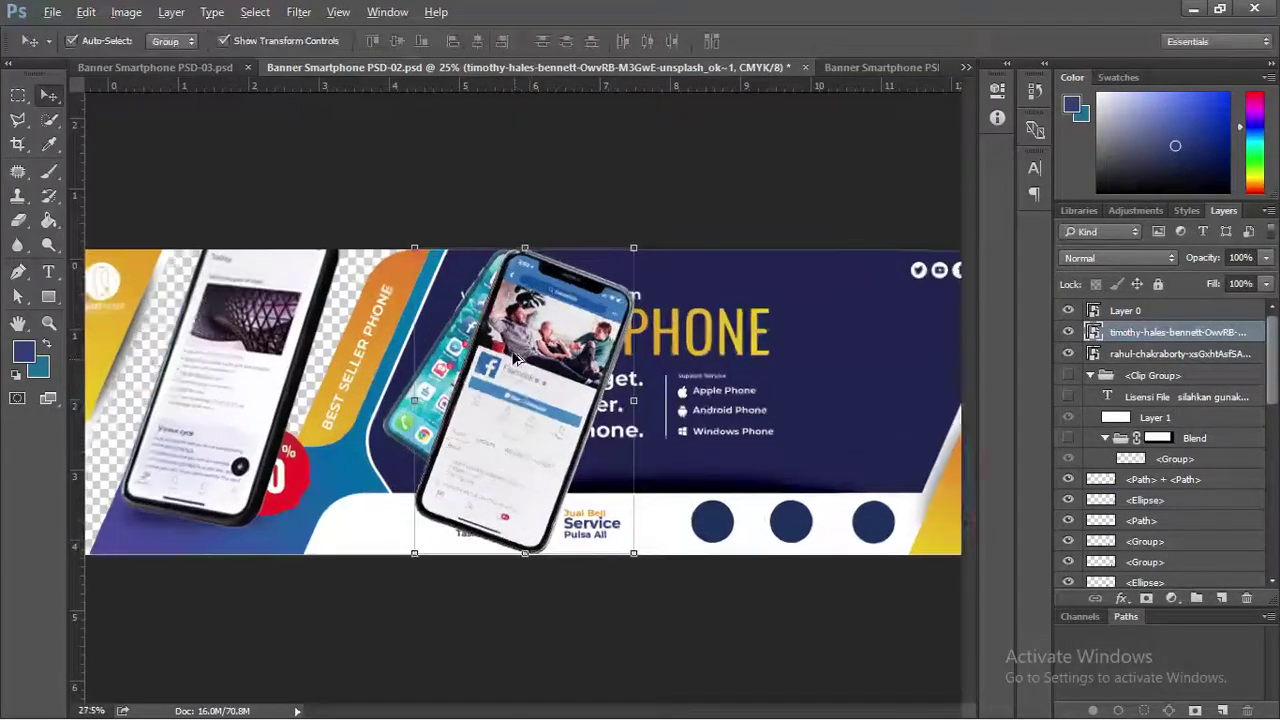
scroll(508, 352, up, 1)
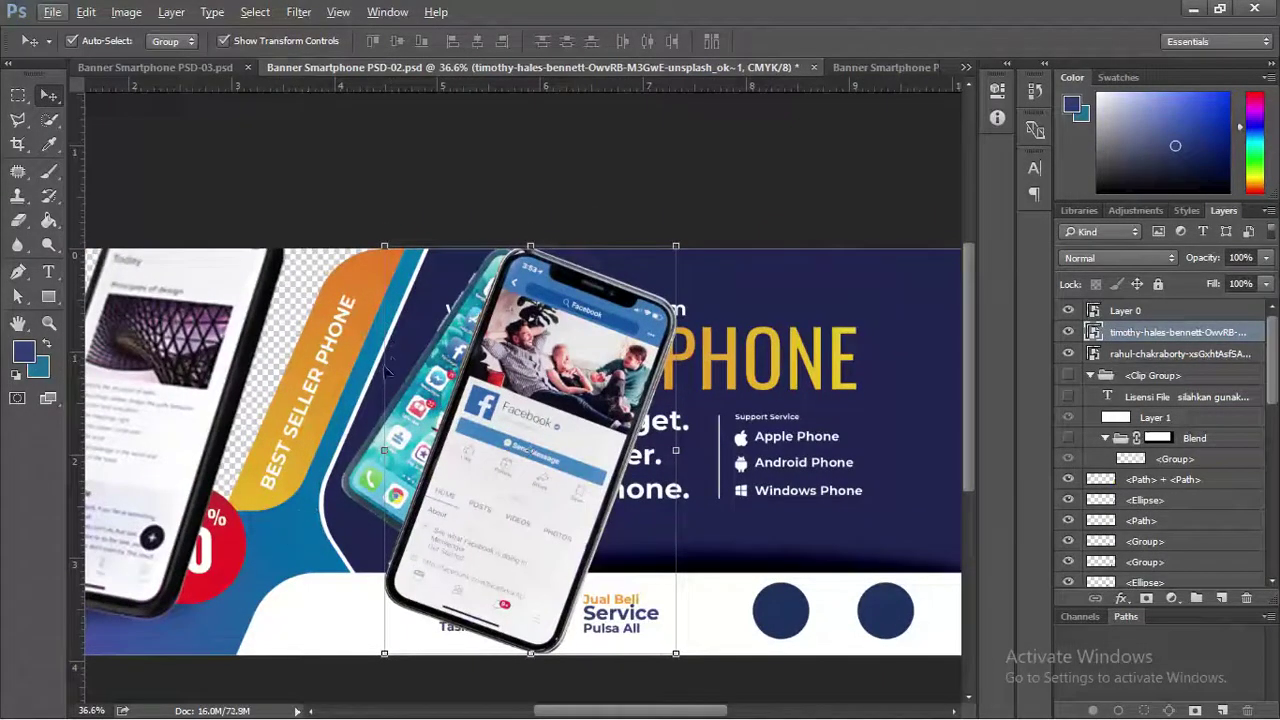
click(678, 242)
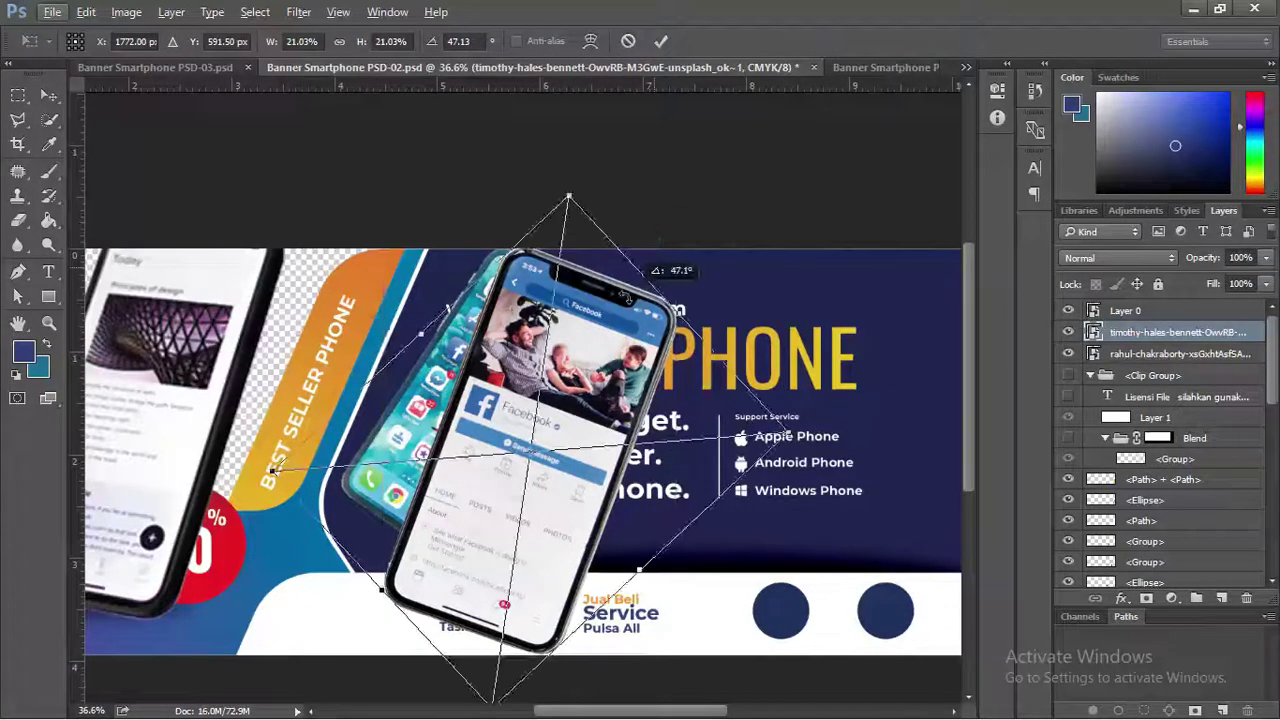
drag(573, 193, 480, 322)
key(Return)
Scale the teal home-screen phone to about 36% and rotate it about 15° counterclockwise
key(r)
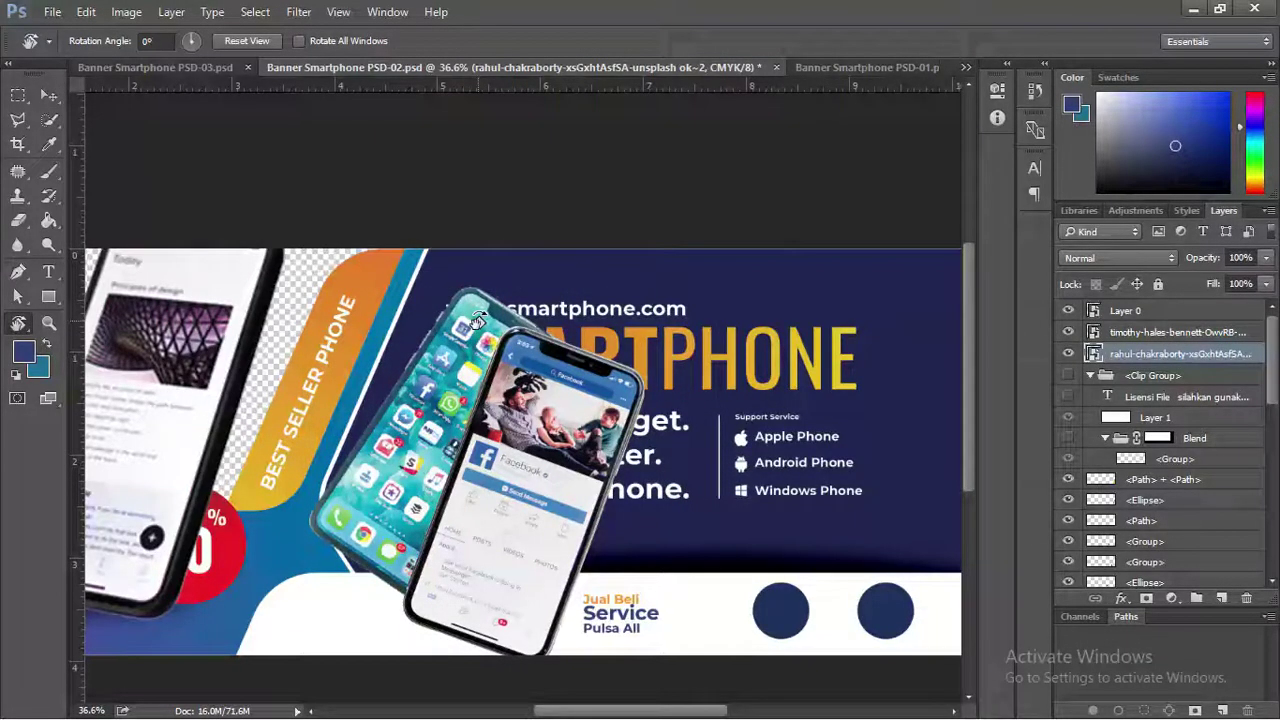
key(v)
drag(702, 278, 648, 260)
key(Escape)
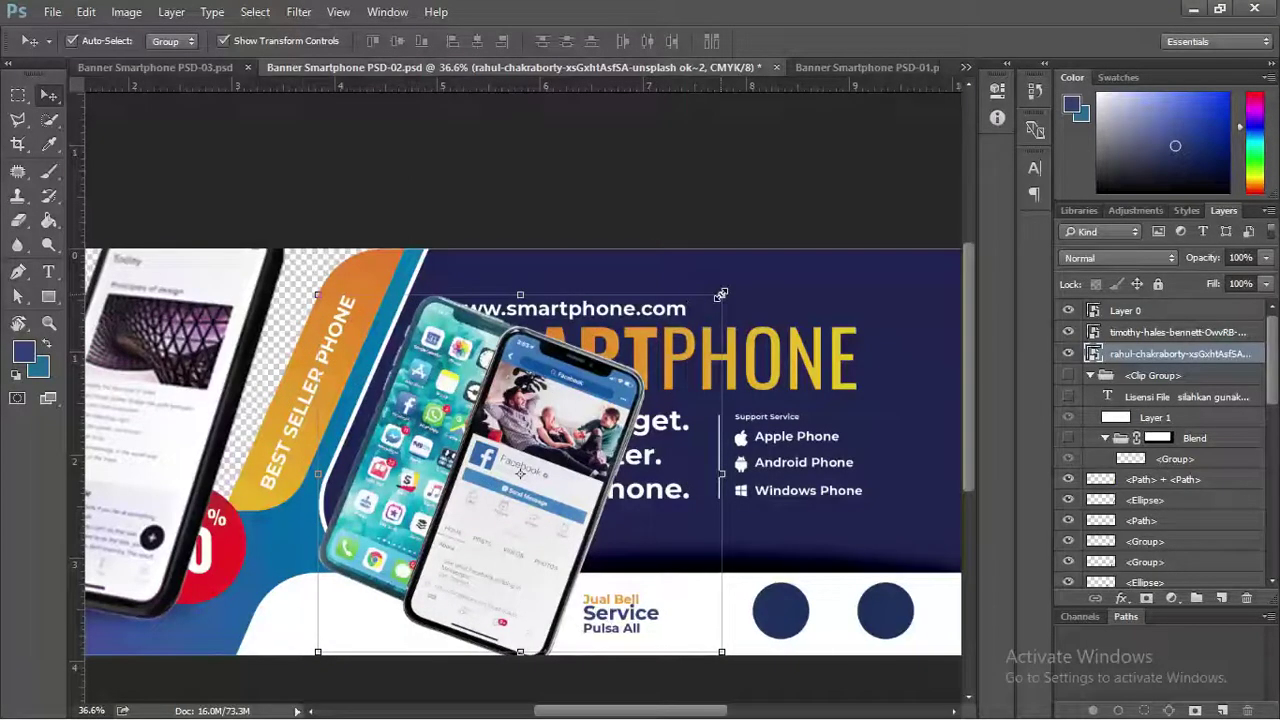
drag(720, 295, 626, 390)
key(Escape)
key(Escape)
drag(628, 249, 460, 498)
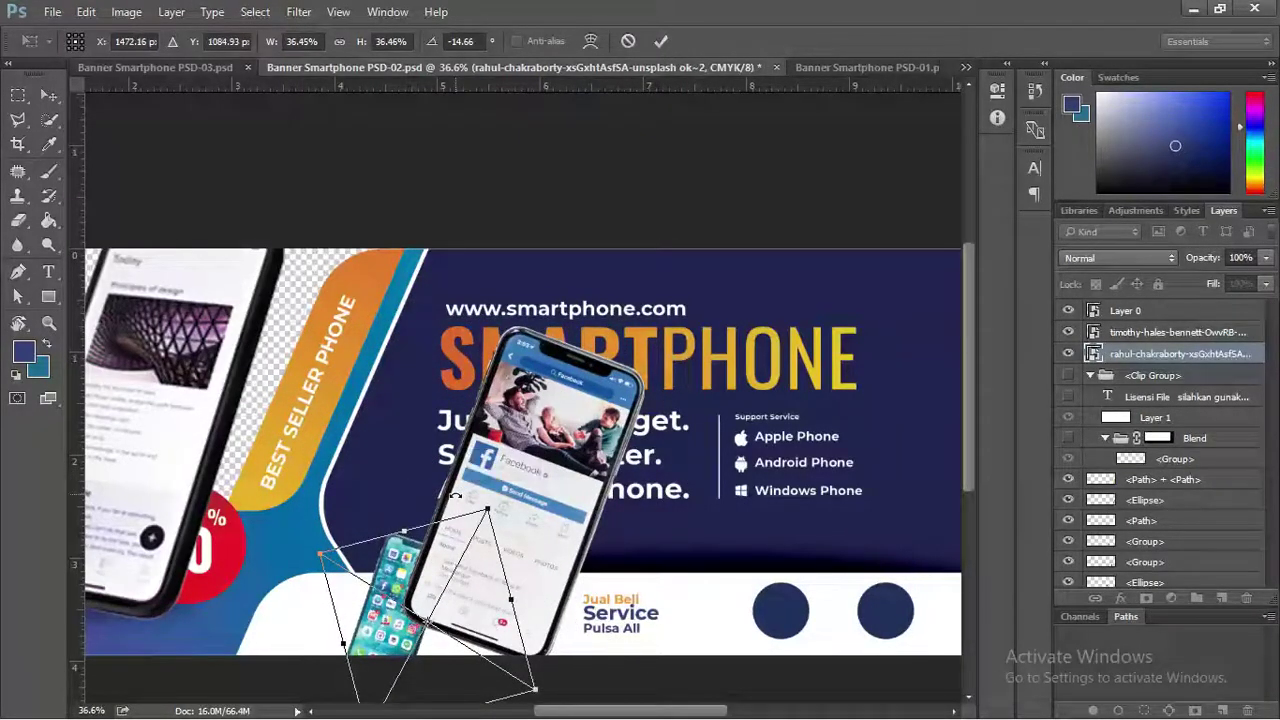
key(Return)
Shrink the Facebook phone to roughly the teal phone's size and move both phones near the blue circles
scroll(470, 497, down, 2)
drag(531, 466, 672, 467)
drag(758, 355, 676, 320)
drag(661, 372, 729, 507)
key(Return)
drag(483, 558, 905, 510)
Duplicate the large Layer 0 phone over the headline area and shrink the copy to match the other small phones
click(232, 446)
drag(205, 407, 686, 409)
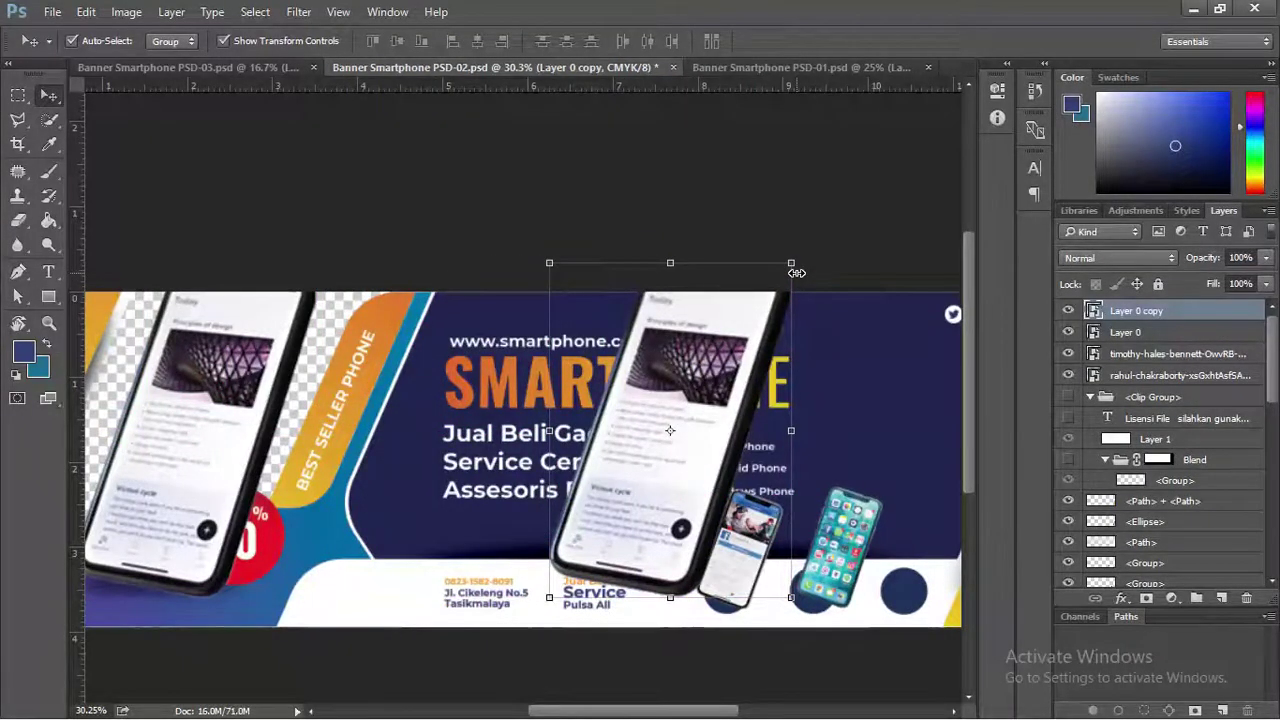
drag(792, 264, 650, 508)
key(Return)
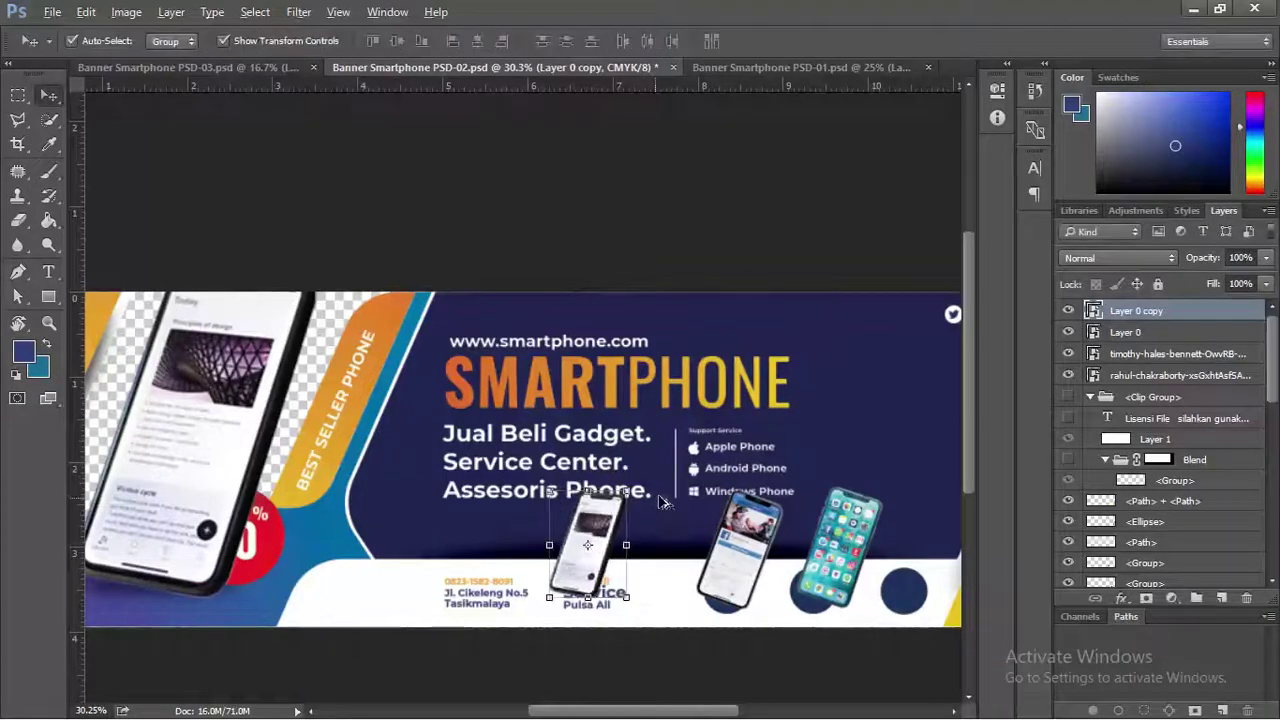
Spread the three small phones over the blue circles: Layer 0 copy first, Facebook phone second, teal phone third
scroll(735, 460, up, 3)
drag(762, 470, 488, 382)
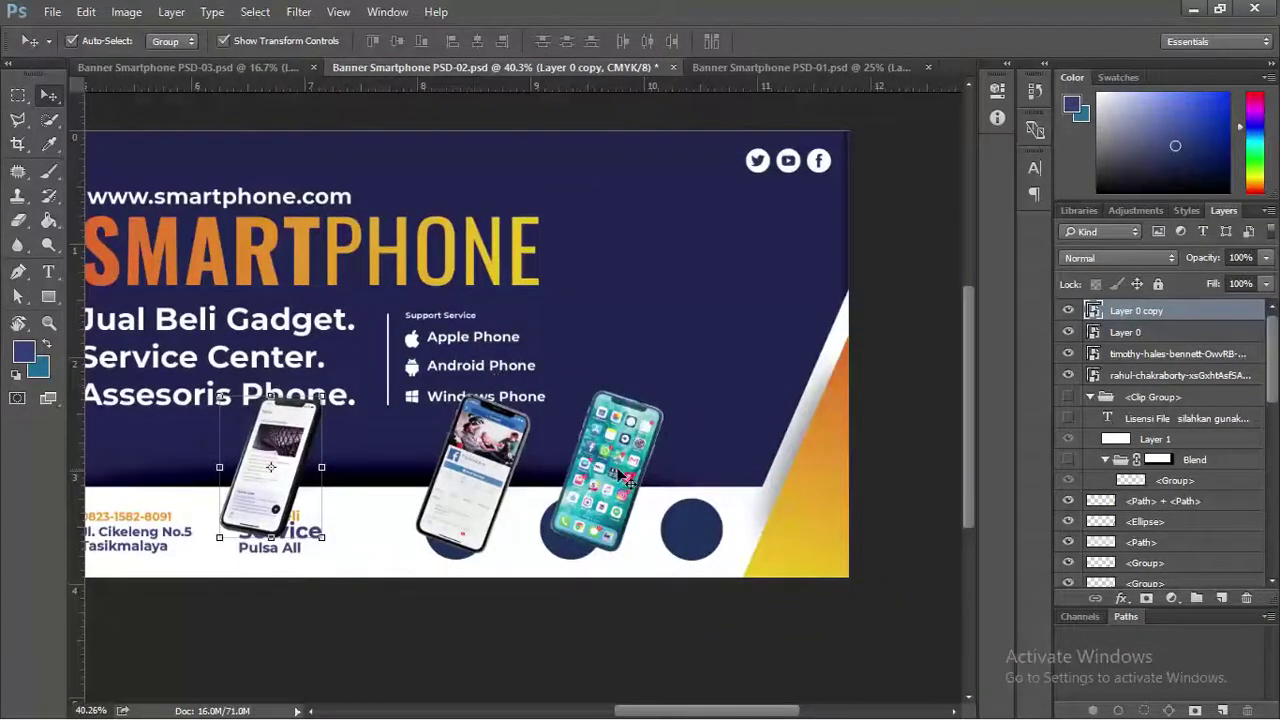
drag(617, 460, 723, 460)
drag(478, 470, 603, 470)
drag(298, 462, 490, 462)
Select all three small phones and scale them together to about 66%
shift+click(600, 460)
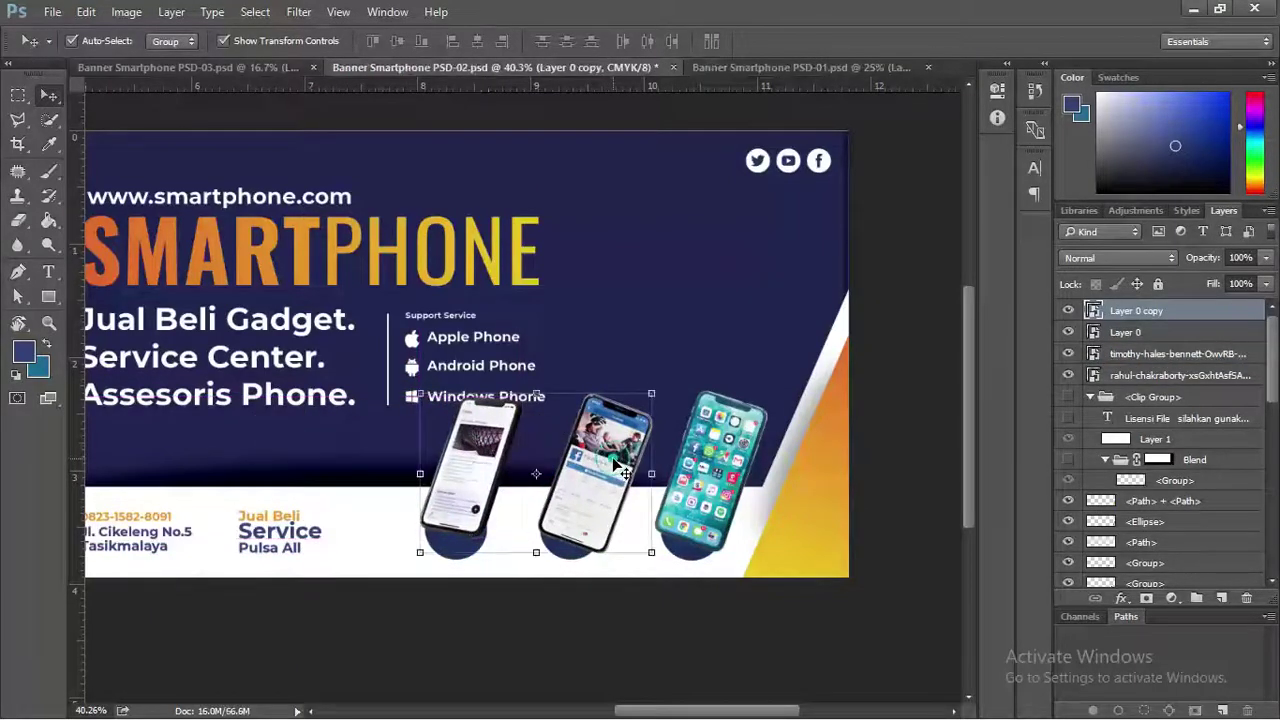
shift+click(600, 520)
shift+click(717, 428)
drag(858, 392, 718, 467)
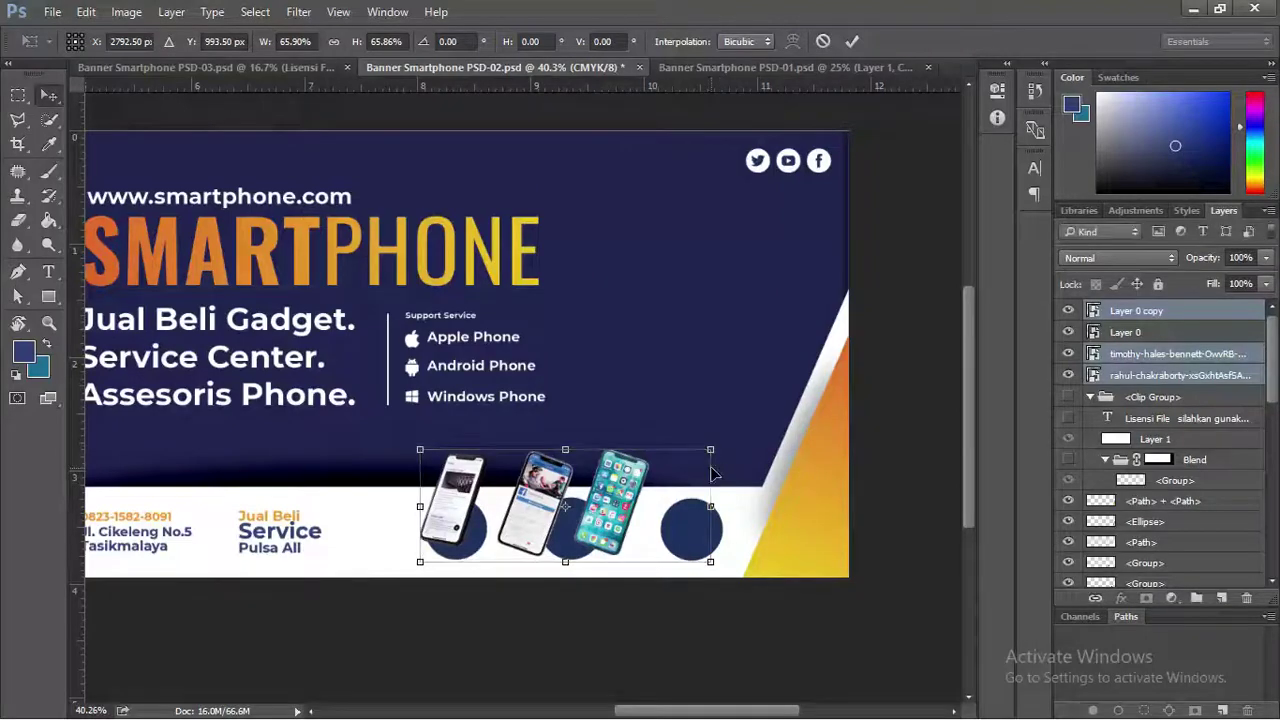
key(Return)
Shift the three selected phones to the right and scale them down again to about 85%
drag(618, 503, 720, 497)
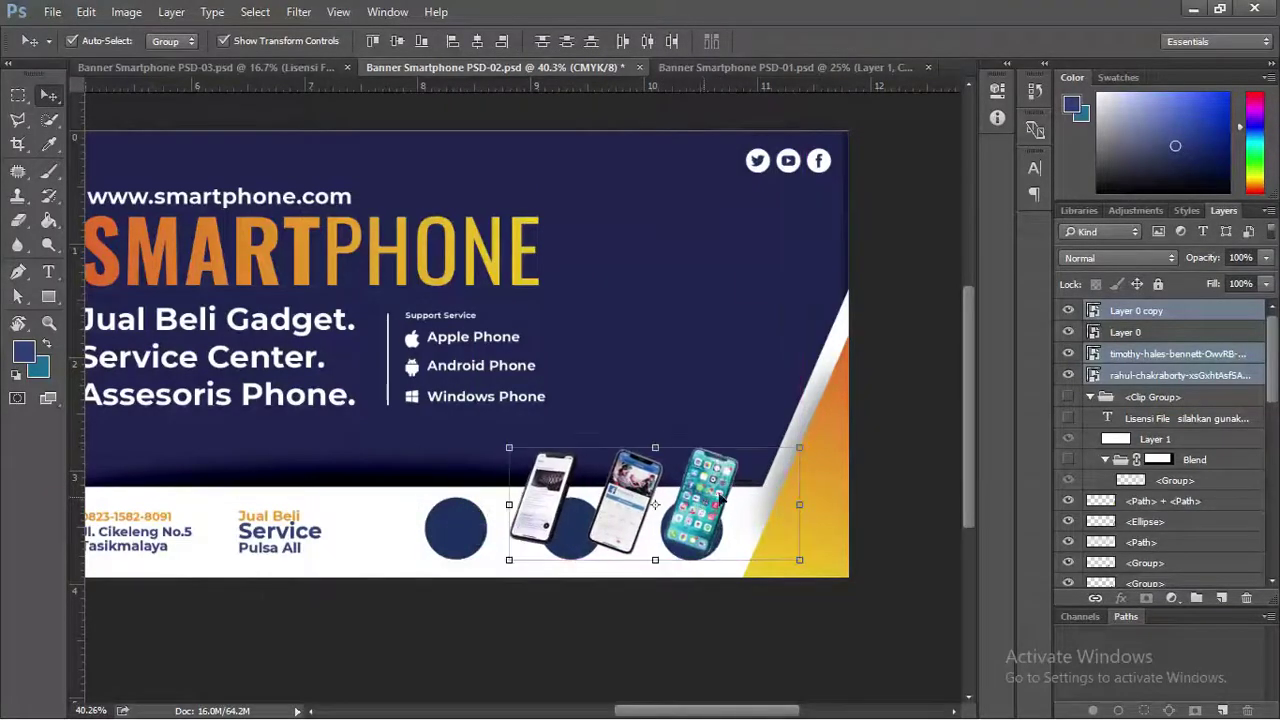
drag(801, 451, 757, 465)
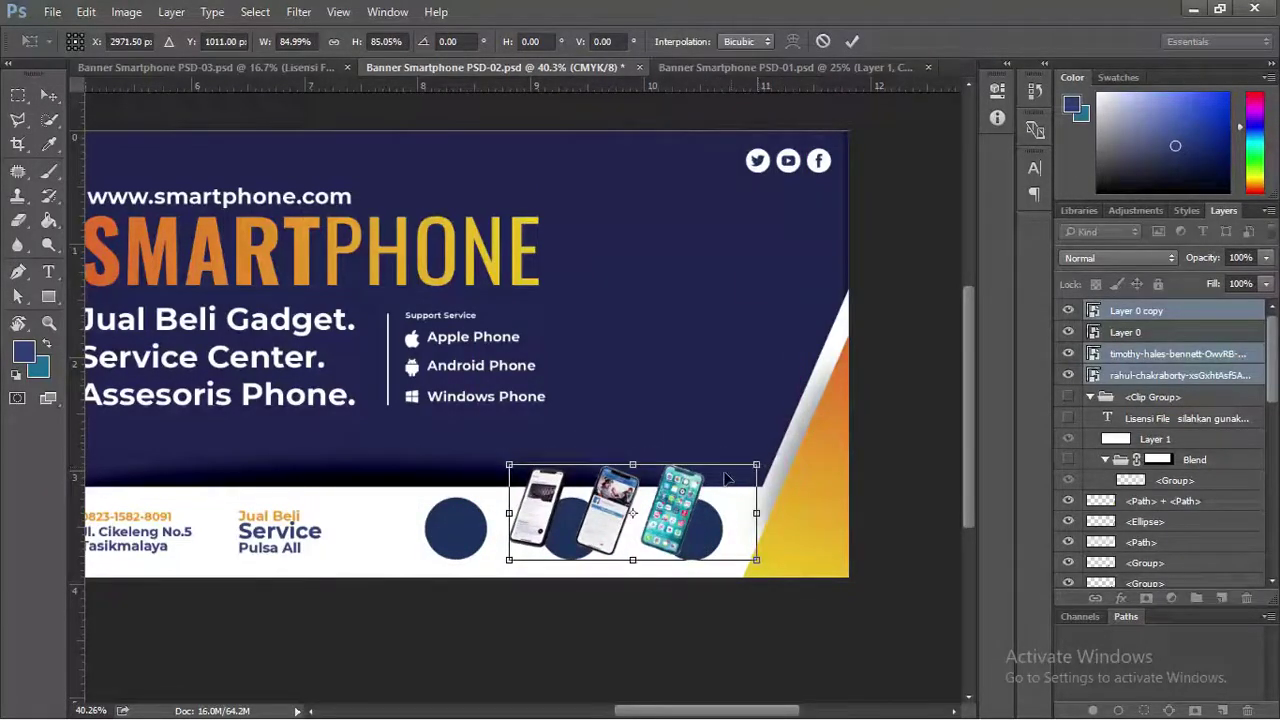
key(Return)
Reposition the small phones individually so that each one sits centred over its own blue circle
scroll(492, 430, down, 1)
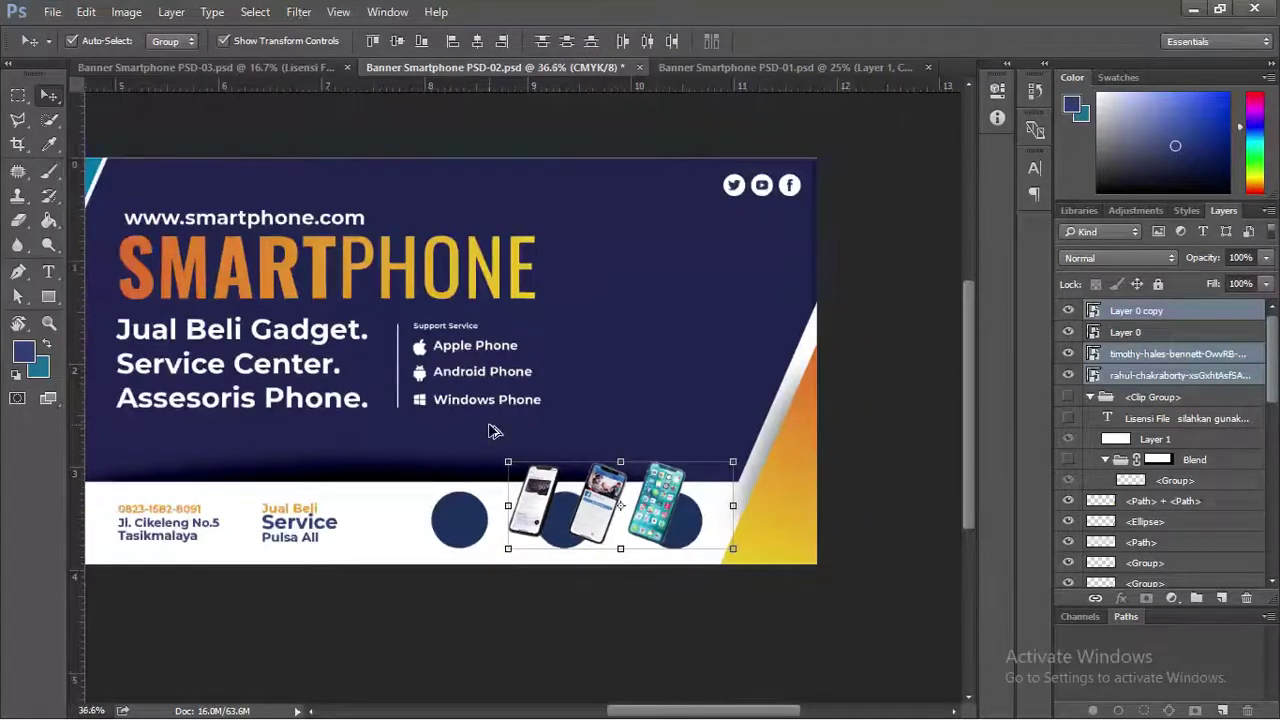
click(568, 393)
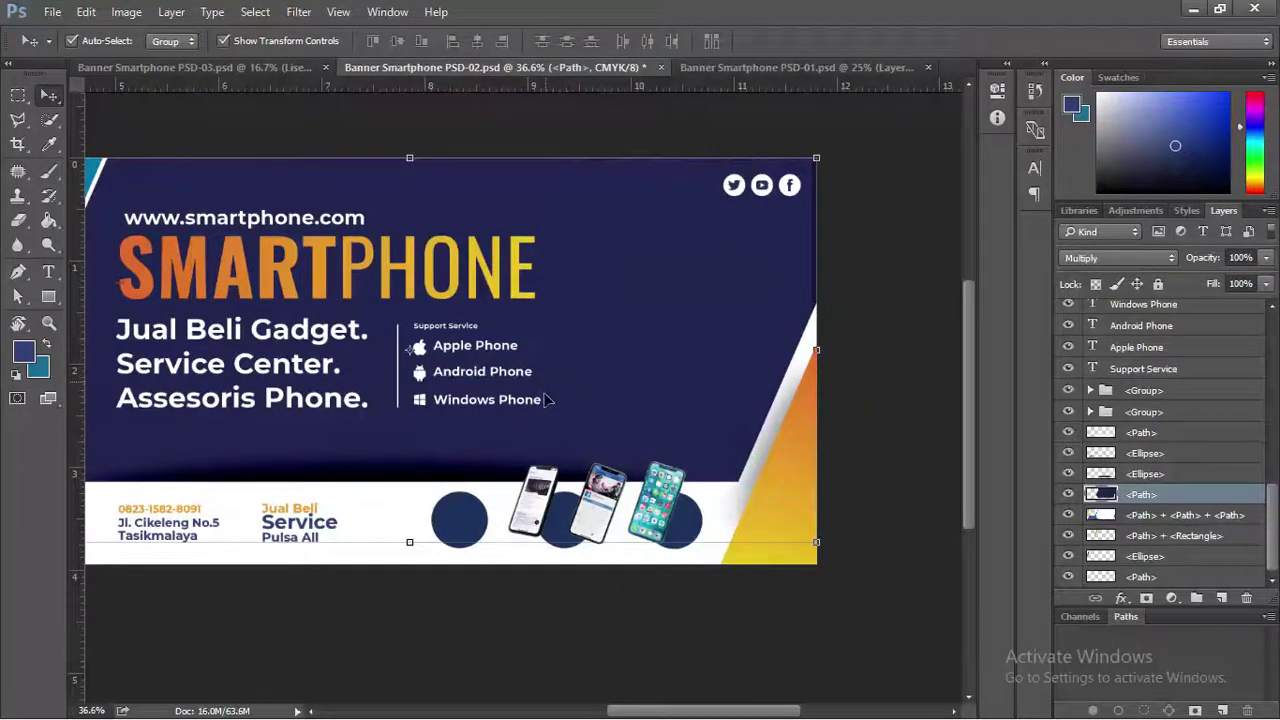
drag(543, 490, 470, 499)
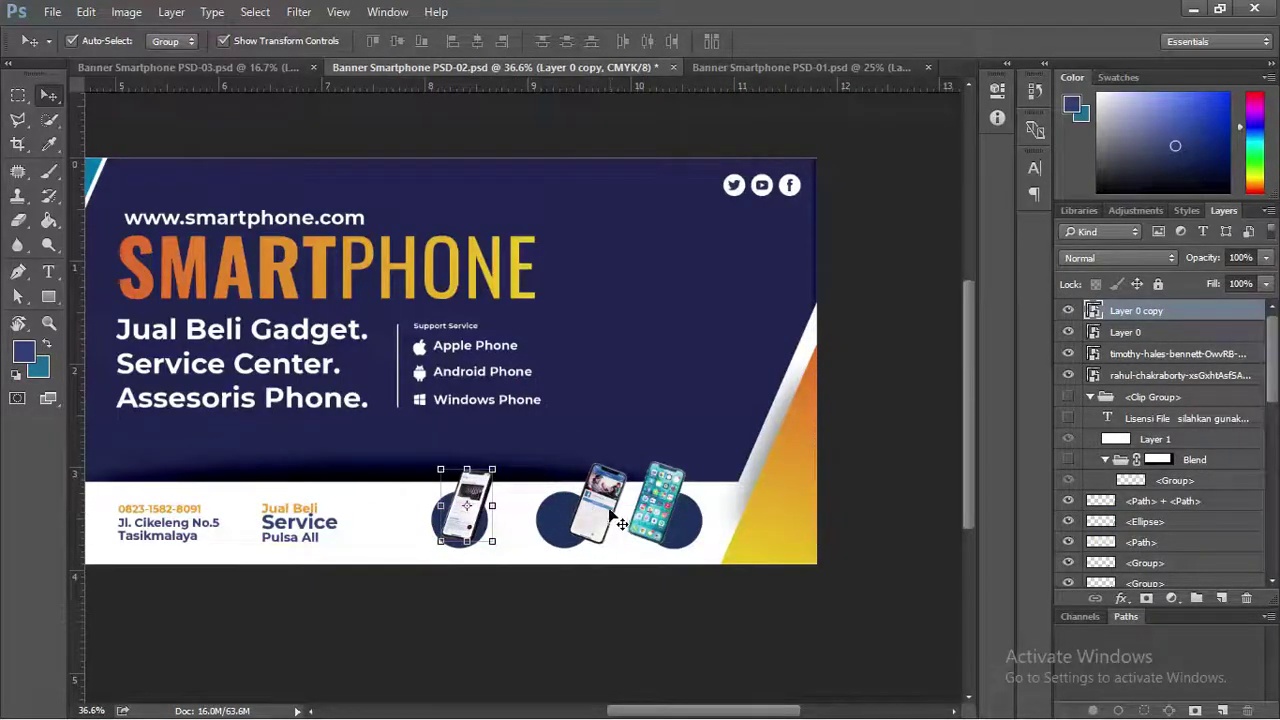
drag(609, 515, 673, 515)
click(661, 410)
scroll(423, 370, up, 3)
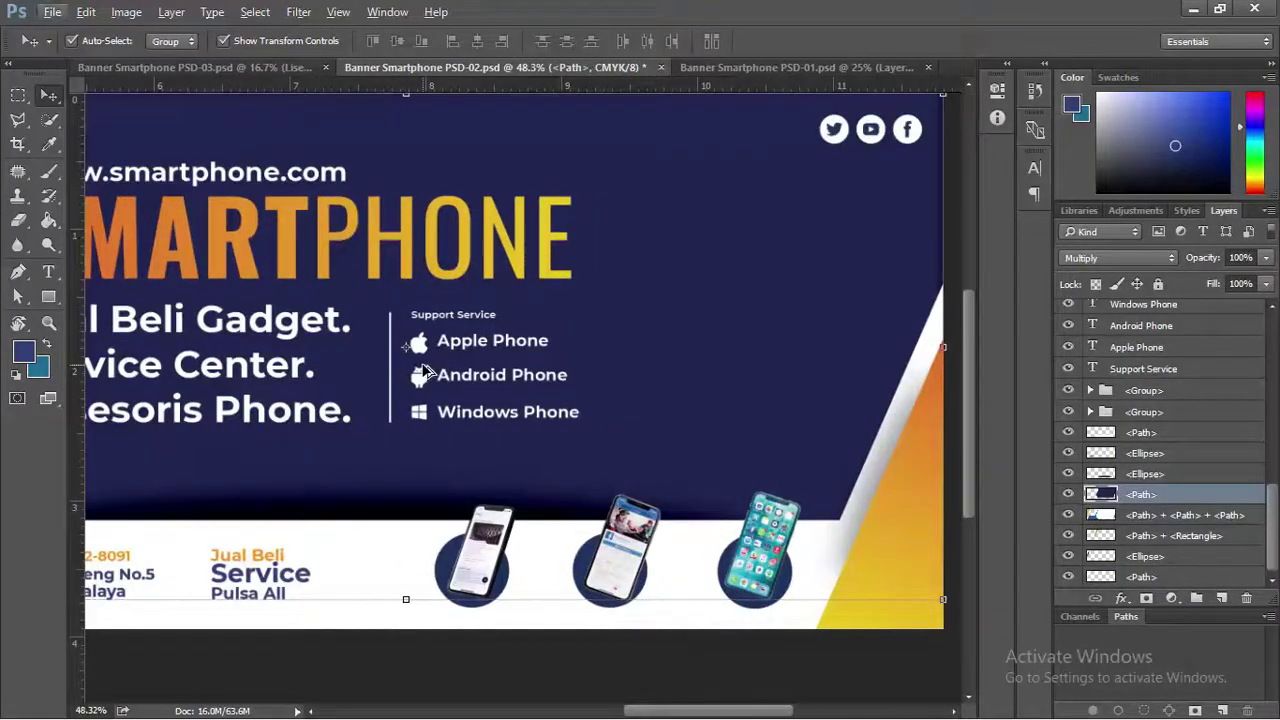
scroll(433, 378, up, 3)
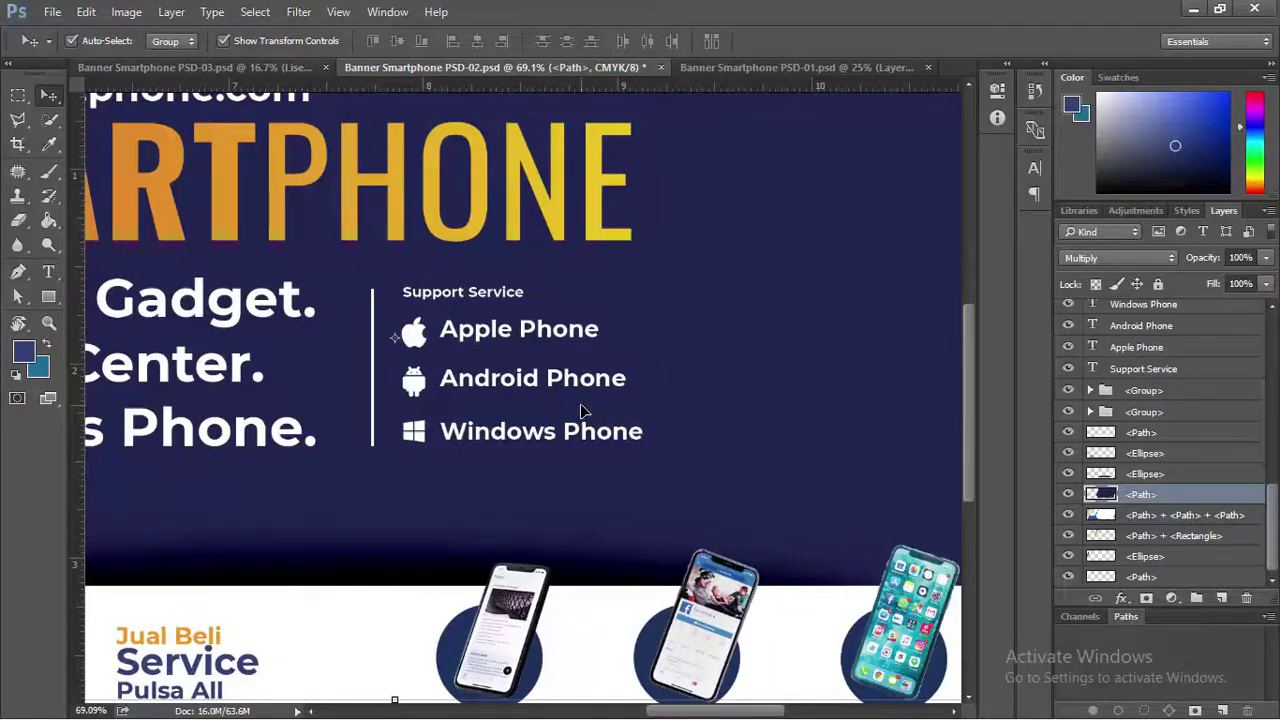
scroll(508, 408, down, 3)
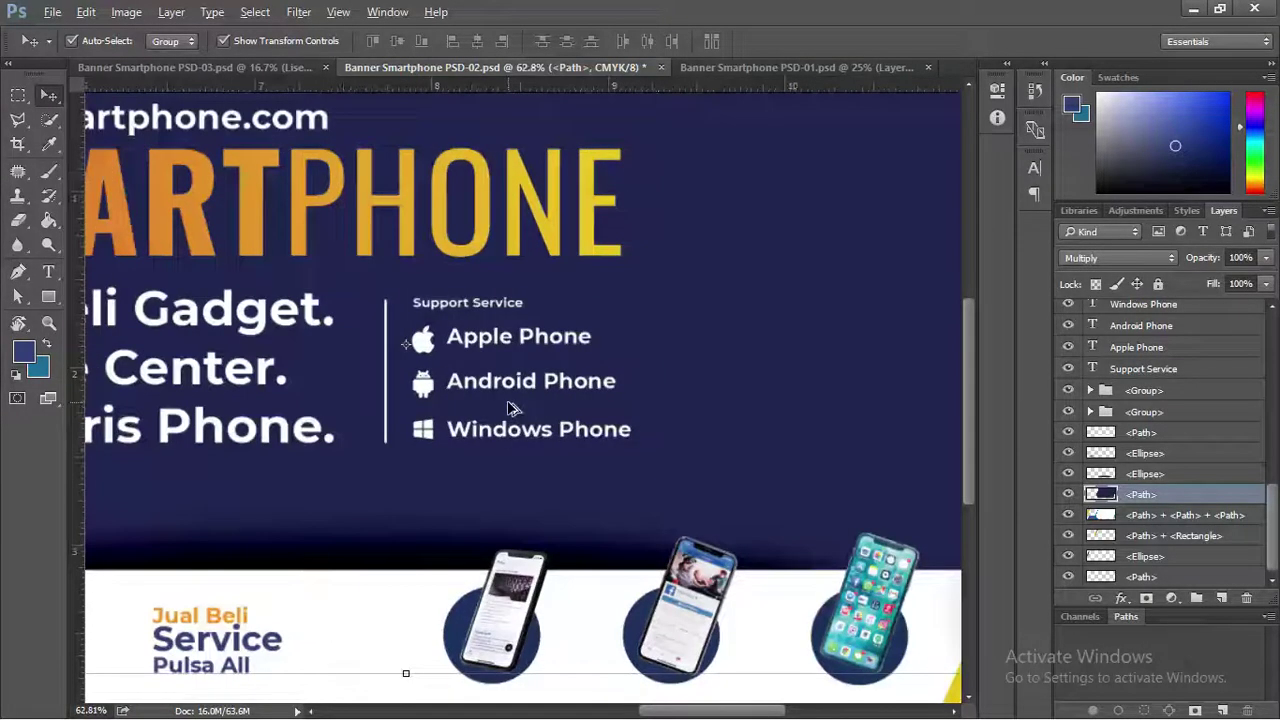
Scale down the large phone and position it between the yellow corner and the BEST SELLER PHONE band
scroll(508, 408, down, 1)
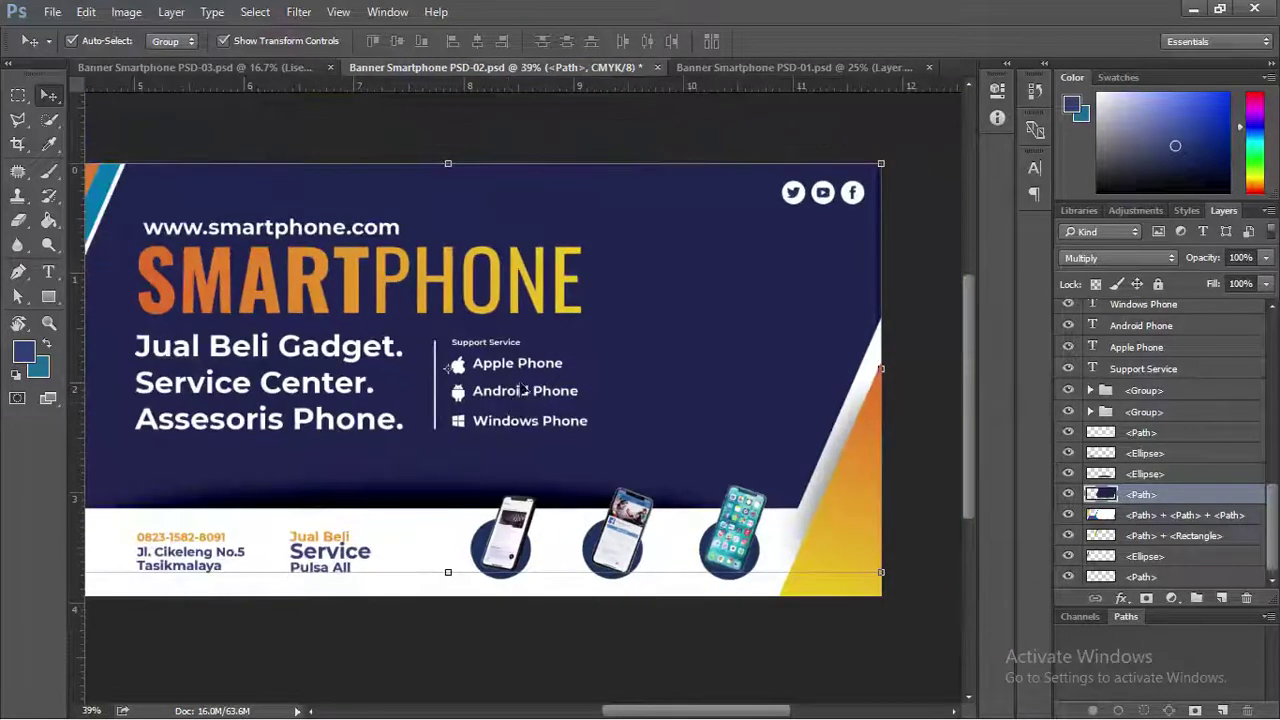
click(620, 630)
scroll(655, 495, down, 1)
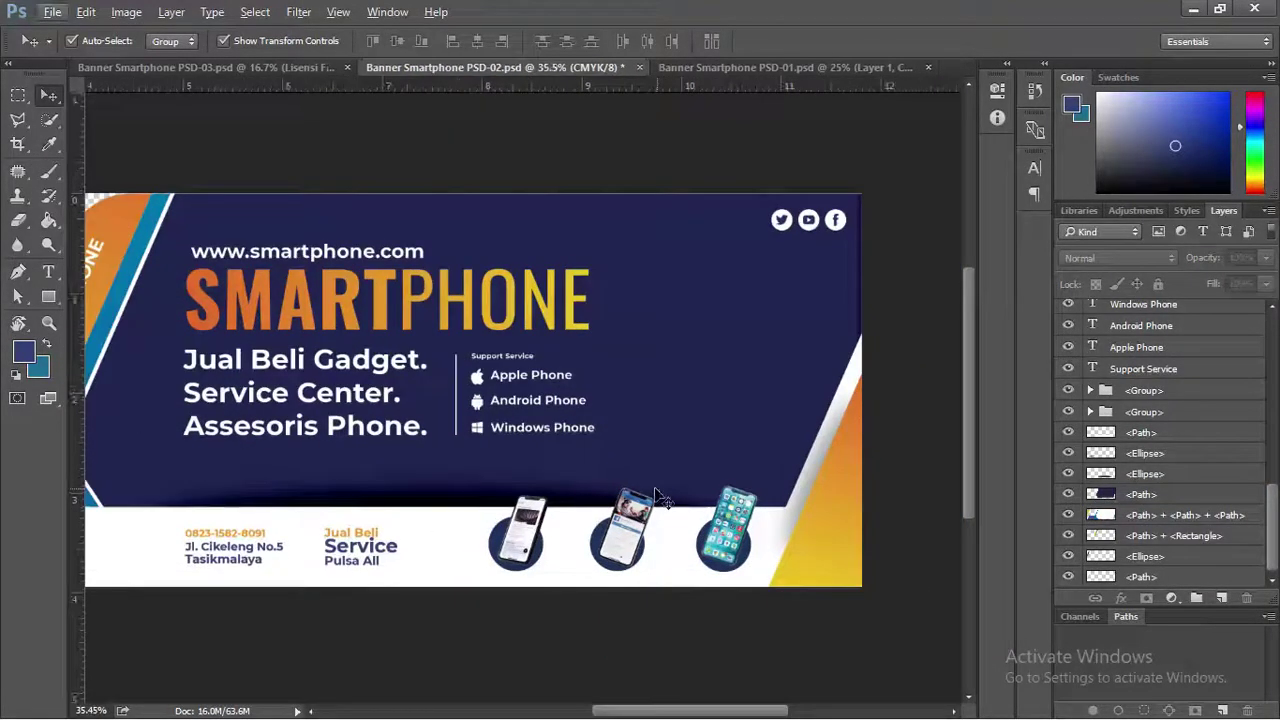
scroll(677, 500, down, 1)
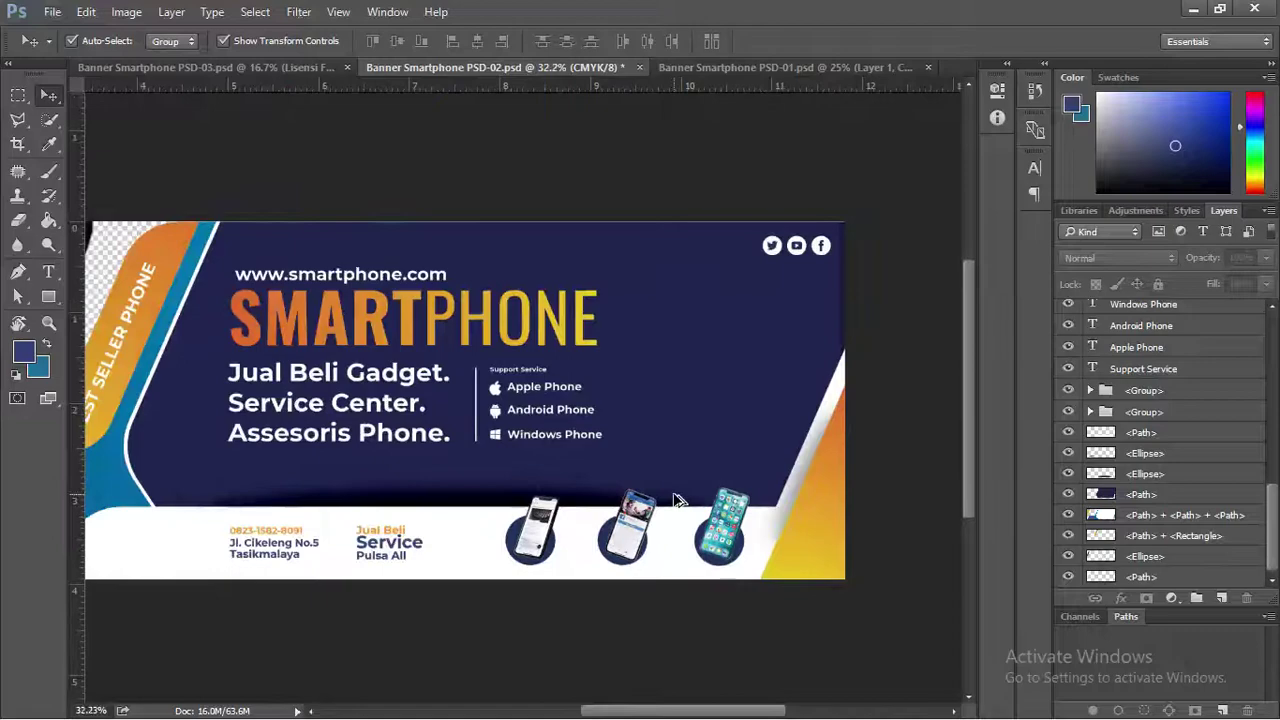
scroll(660, 500, left, 5)
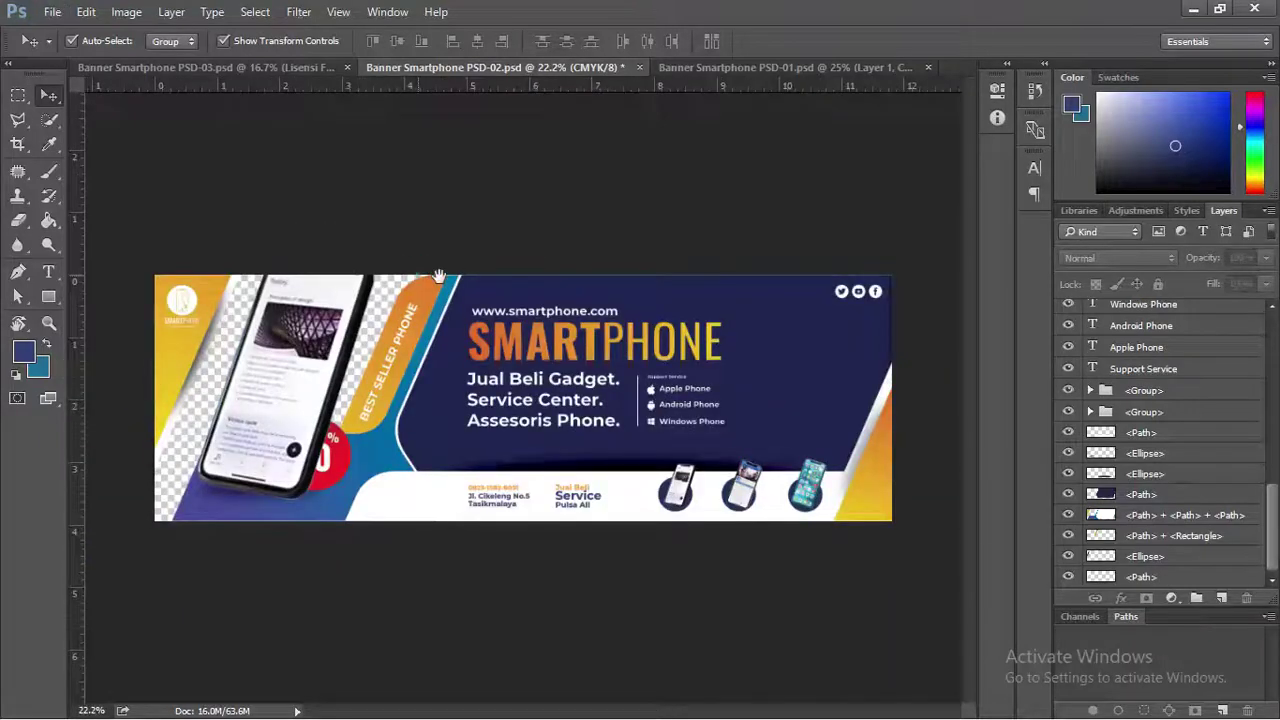
drag(376, 254, 331, 314)
mouse_move(294, 384)
mouse_down()
mouse_move(329, 358)
mouse_move(318, 382)
mouse_up()
key(Return)
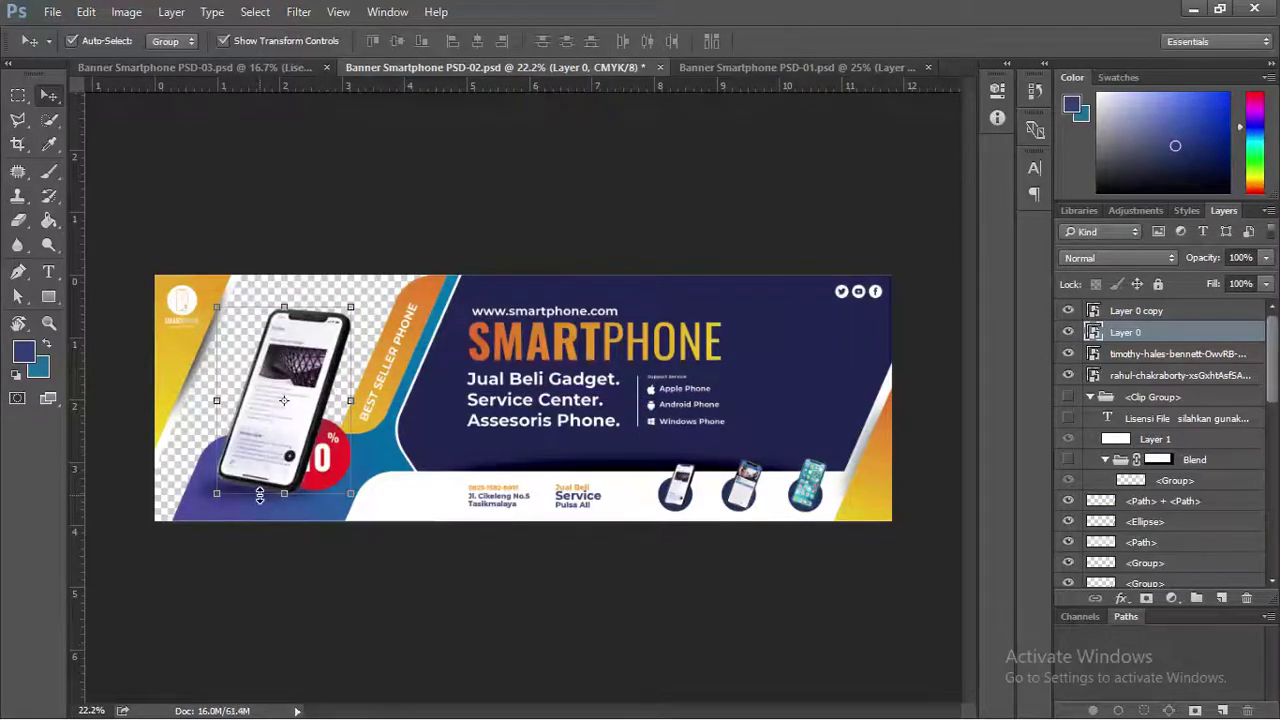
key(super)
key(super)
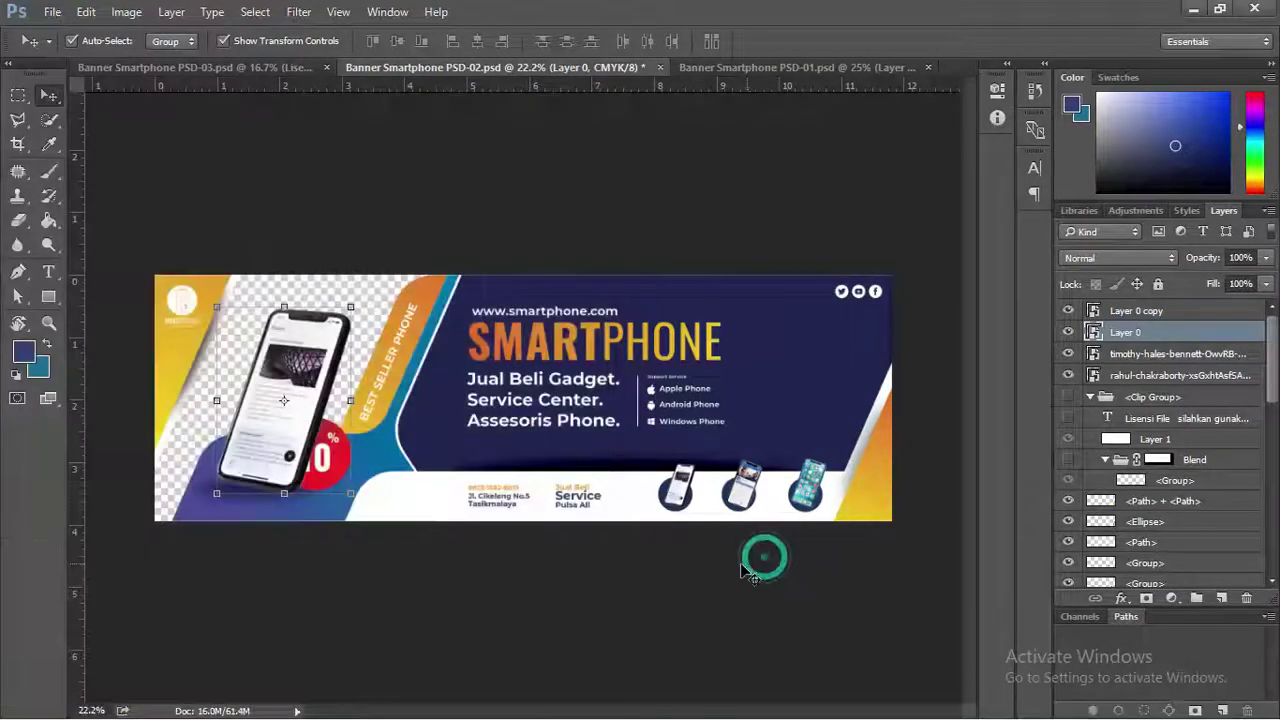
Move Layer 0 backward through the layer stack until the large phone sits behind the red 10% OFF badge
scroll(250, 487, up, 2)
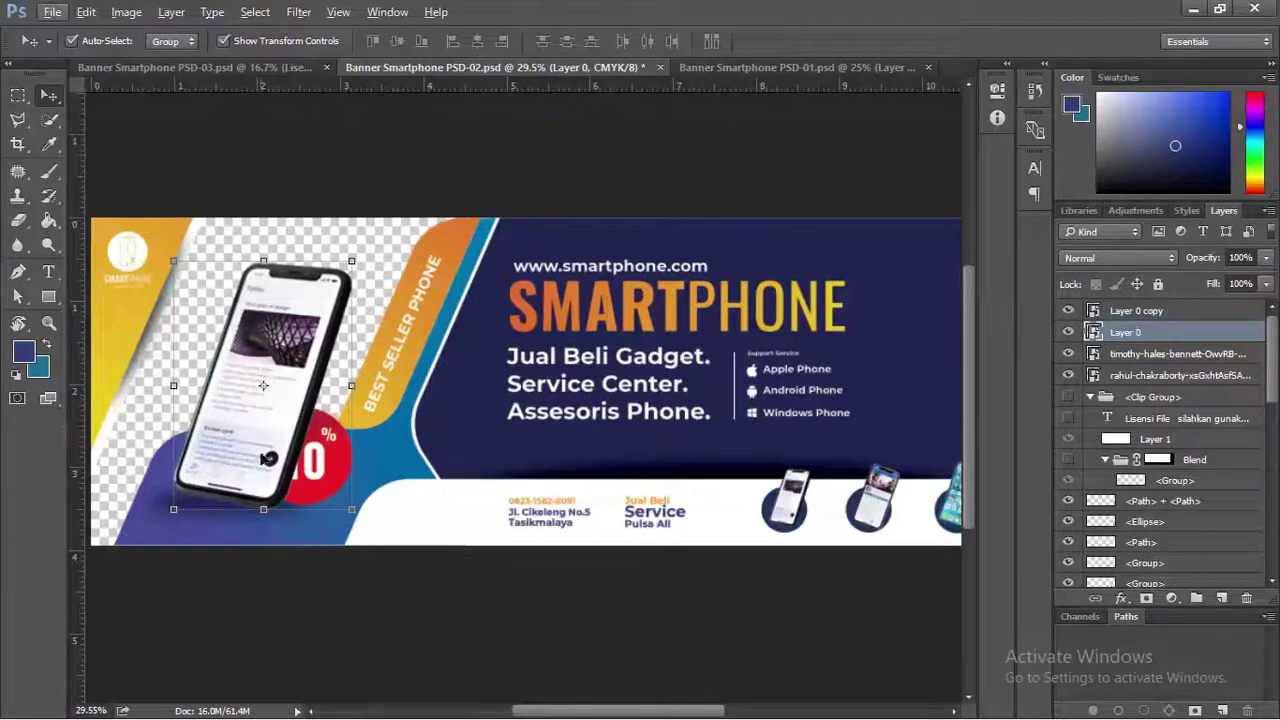
key(ctrl+bracketleft)
key(ctrl+bracketleft)
key(ctrl+bracketleft)
key(ctrl+bracketleft)
key(ctrl+bracketleft)
key(ctrl+bracketleft)
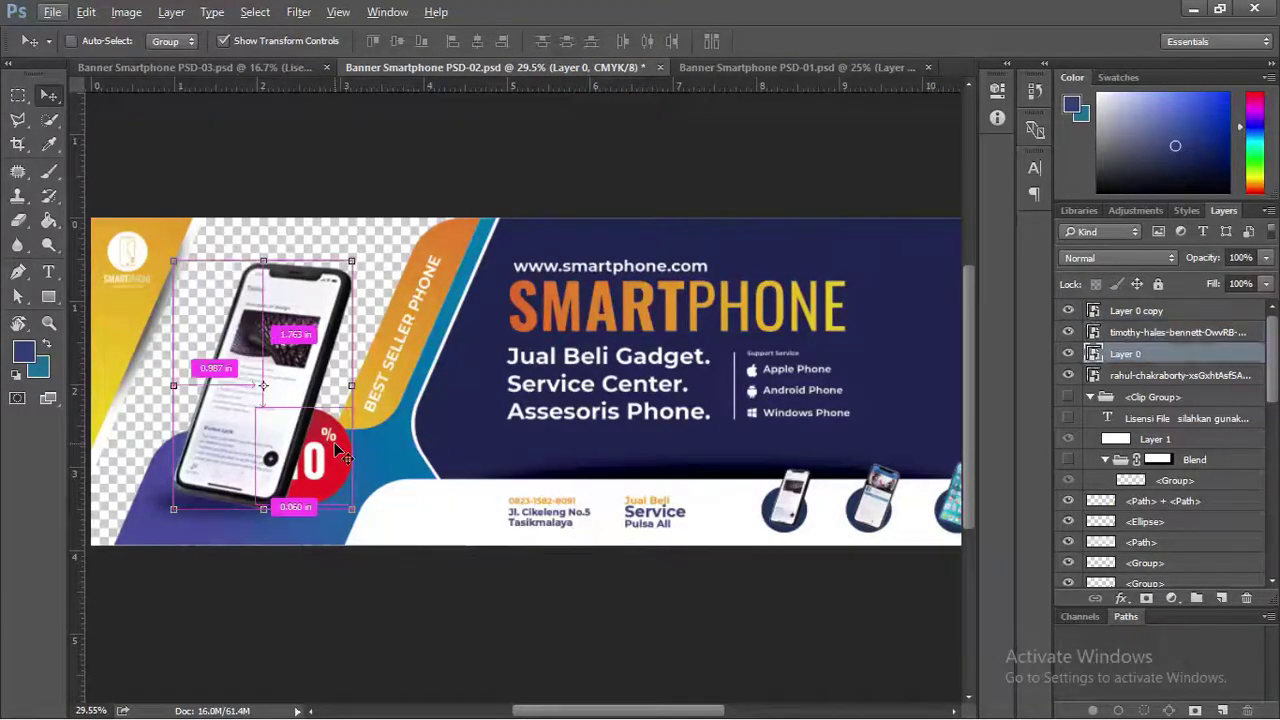
key(ctrl+bracketleft)
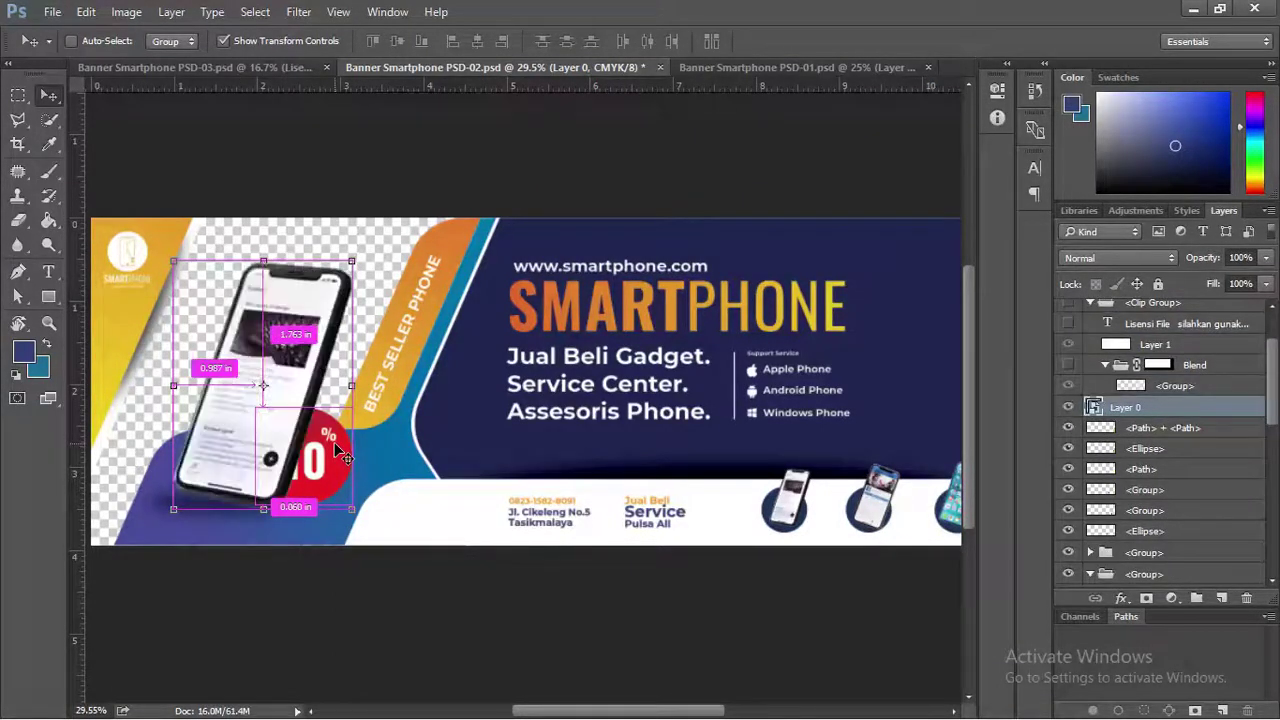
key(ctrl+bracketleft)
key(ctrl+bracketleft)
key(ctrl+bracketleft)
key(ctrl+bracketleft)
key(ctrl+bracketleft)
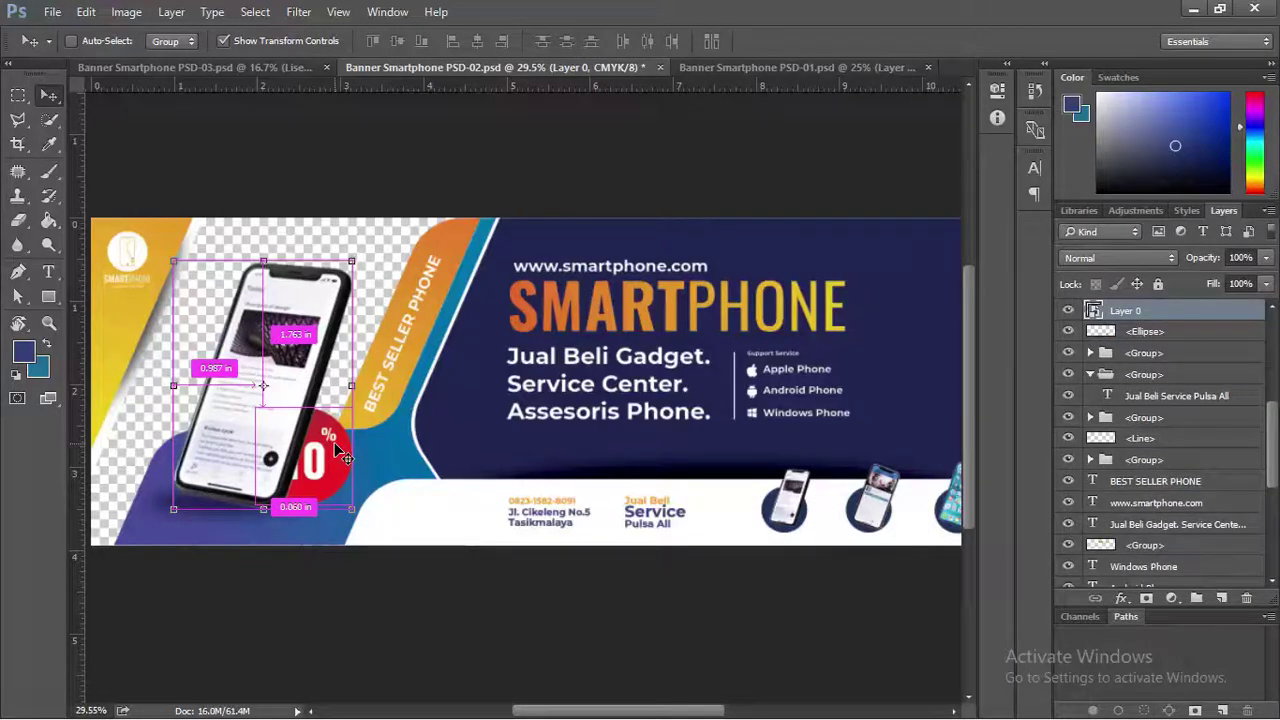
key(ctrl+bracketleft)
key(ctrl+bracketleft)
key(ctrl+bracketleft)
key(ctrl+bracketleft)
key(ctrl+bracketleft)
key(ctrl+bracketleft)
key(ctrl+bracketleft)
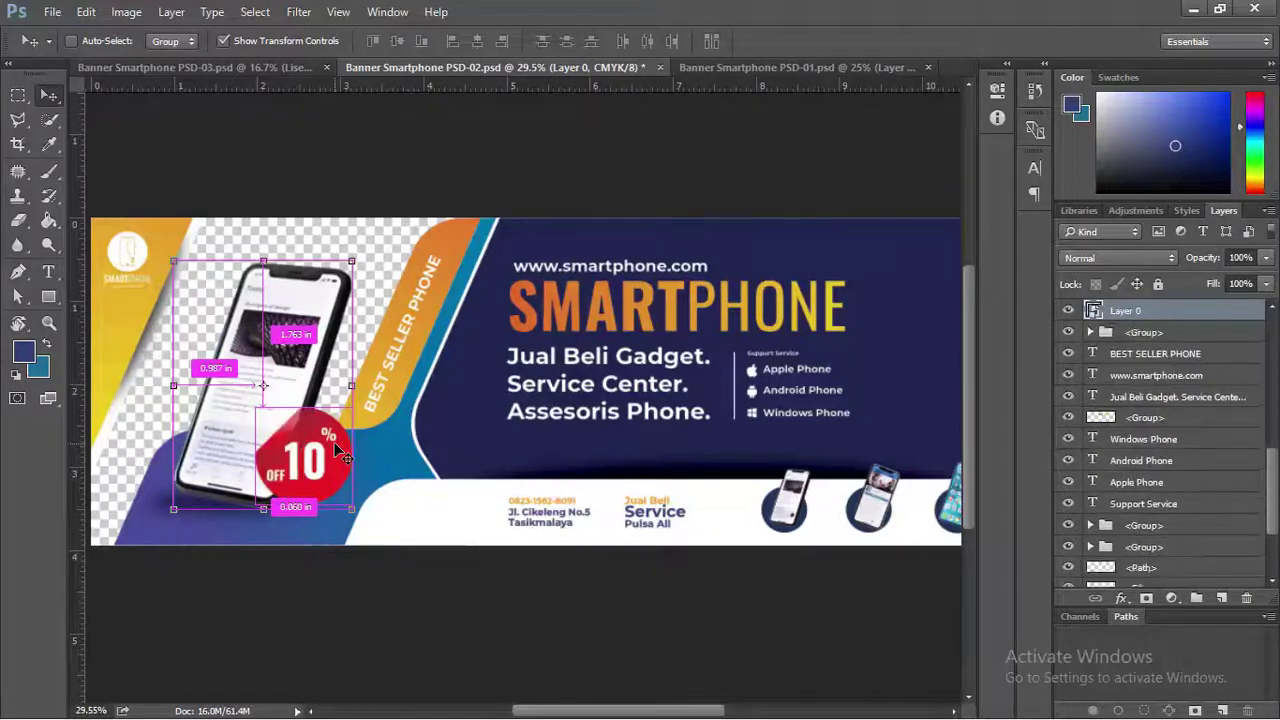
Nudge the large phone slightly up and to the left behind the discount badge, then deselect it
click(370, 655)
drag(265, 403, 253, 395)
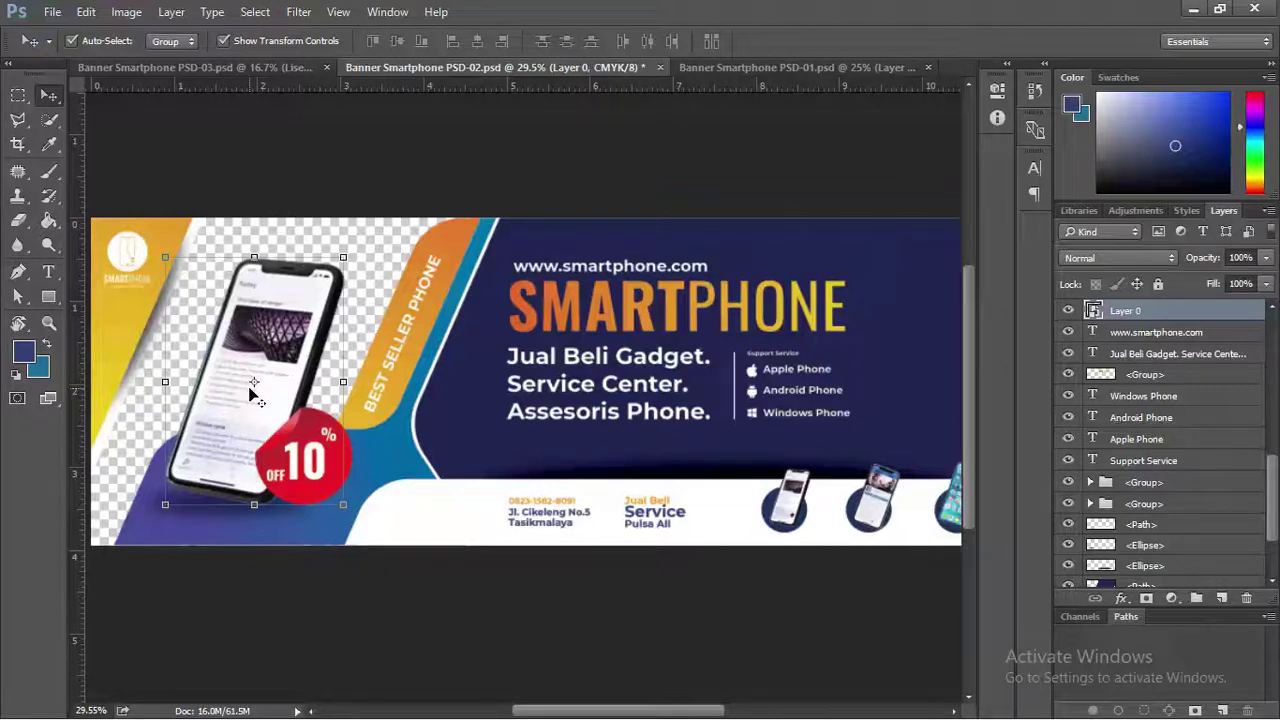
click(347, 134)
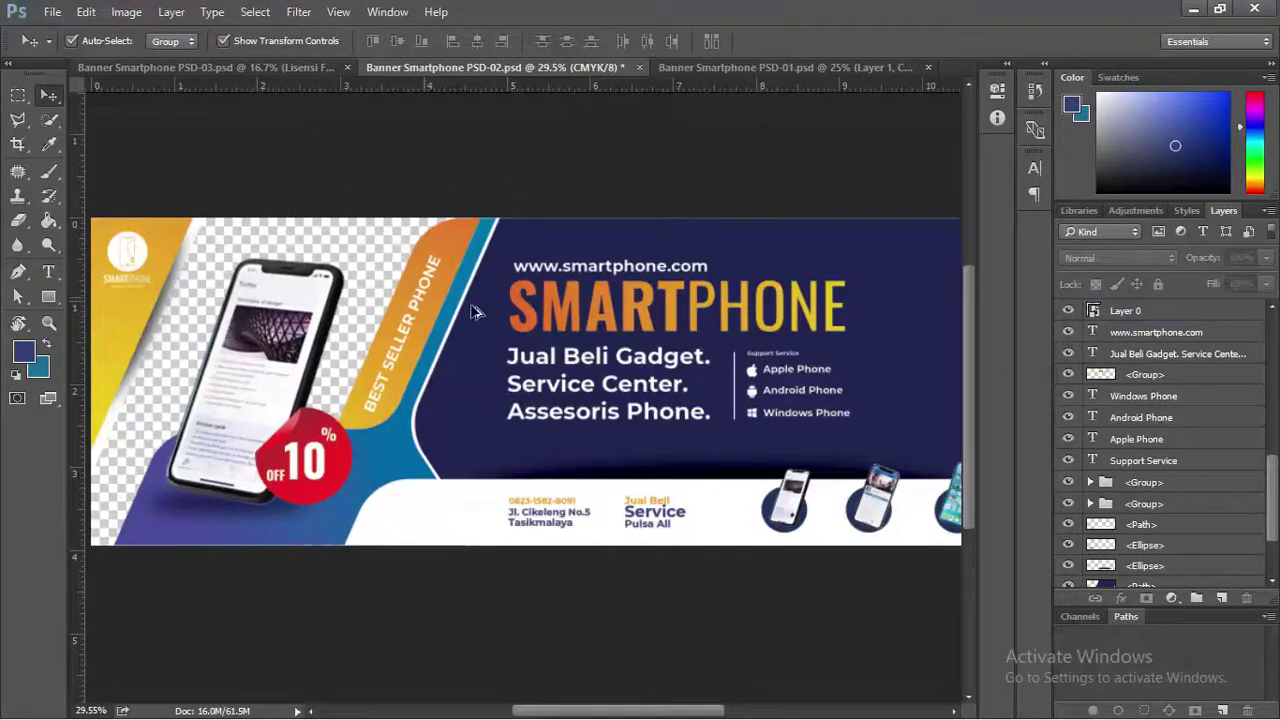
scroll(490, 307, down, 1)
scroll(520, 293, down, 1)
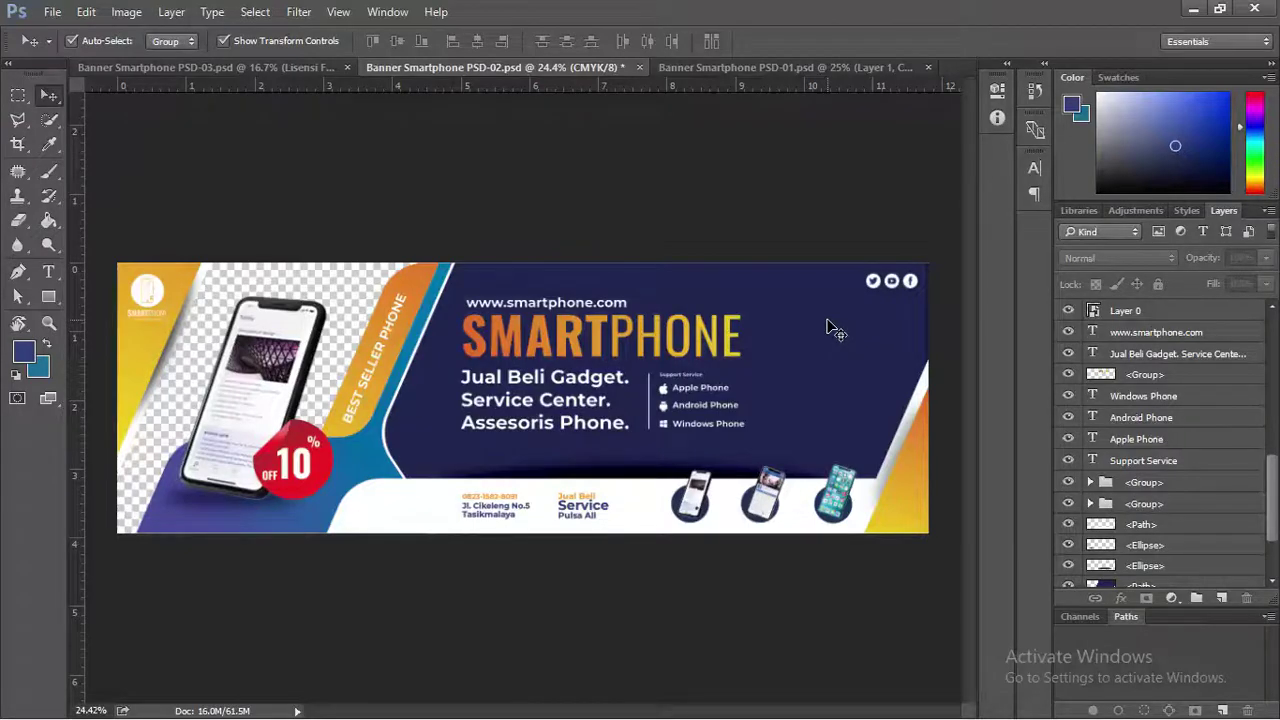
Place the walling-52H5Nfi5WiE-unsplash photo from the 08 Smartphone folder into the banner
key(alt+Tab)
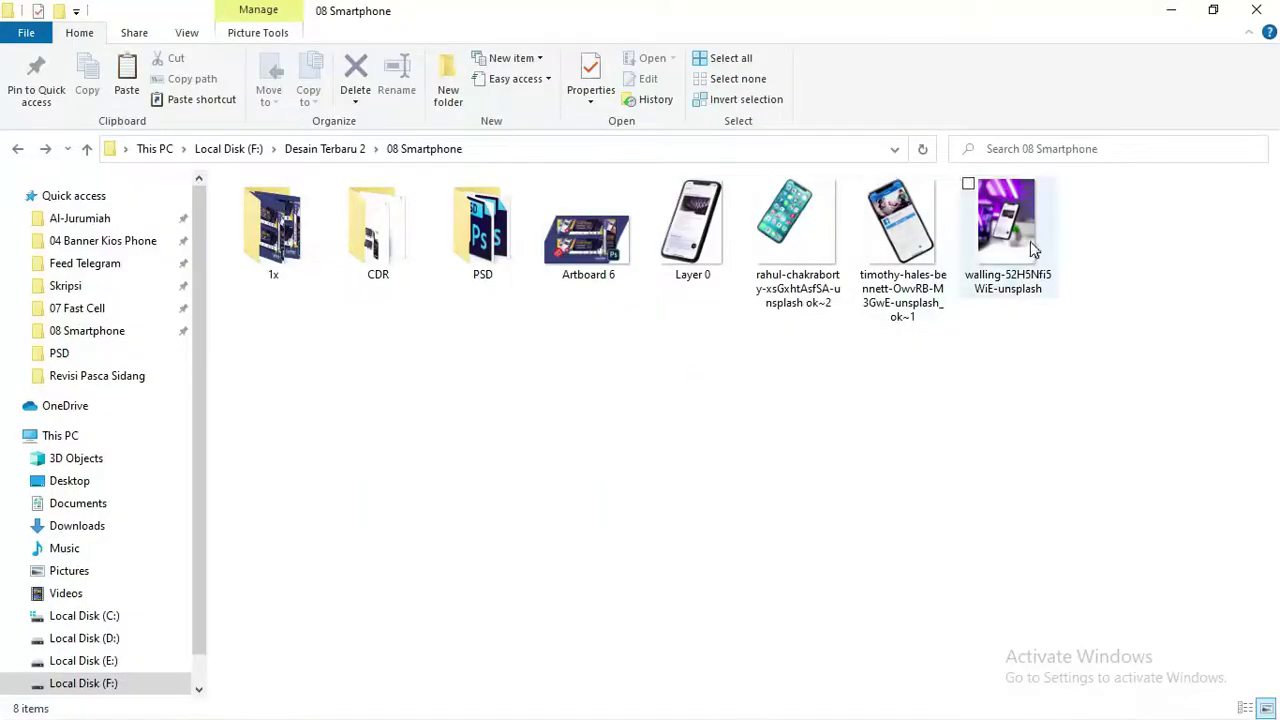
drag(1033, 250, 290, 334)
key(alt+Tab)
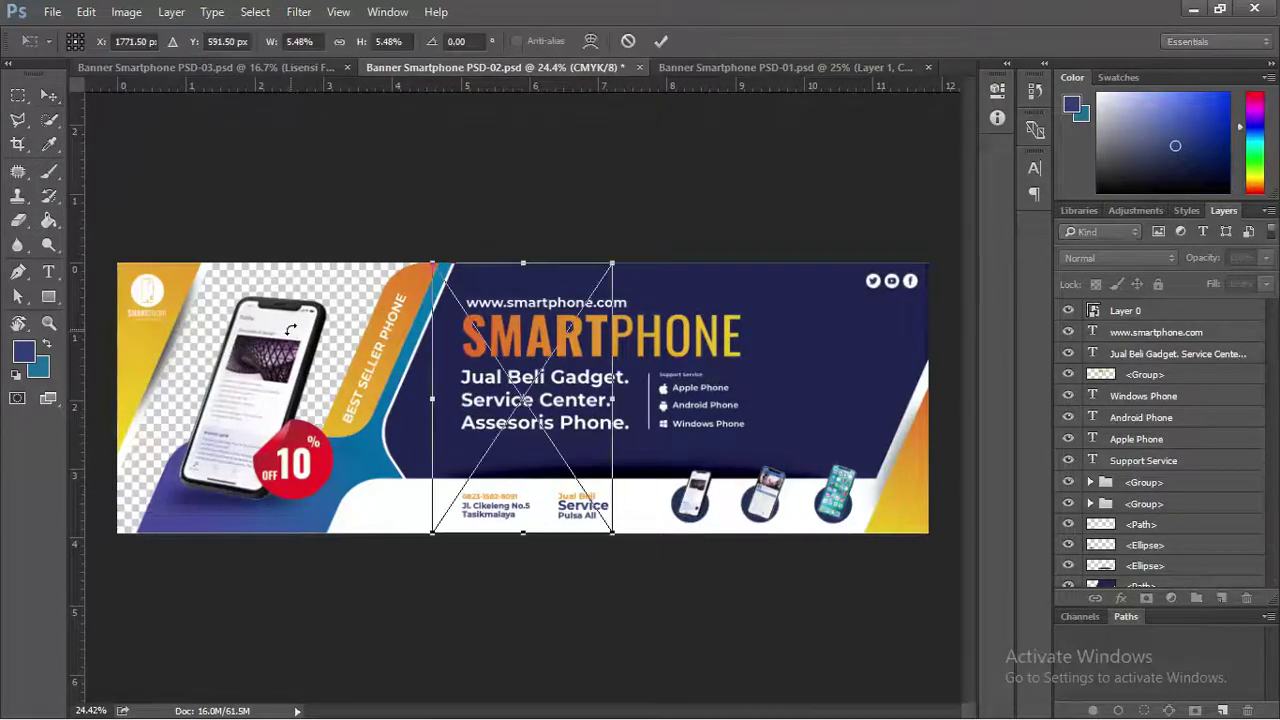
key(Return)
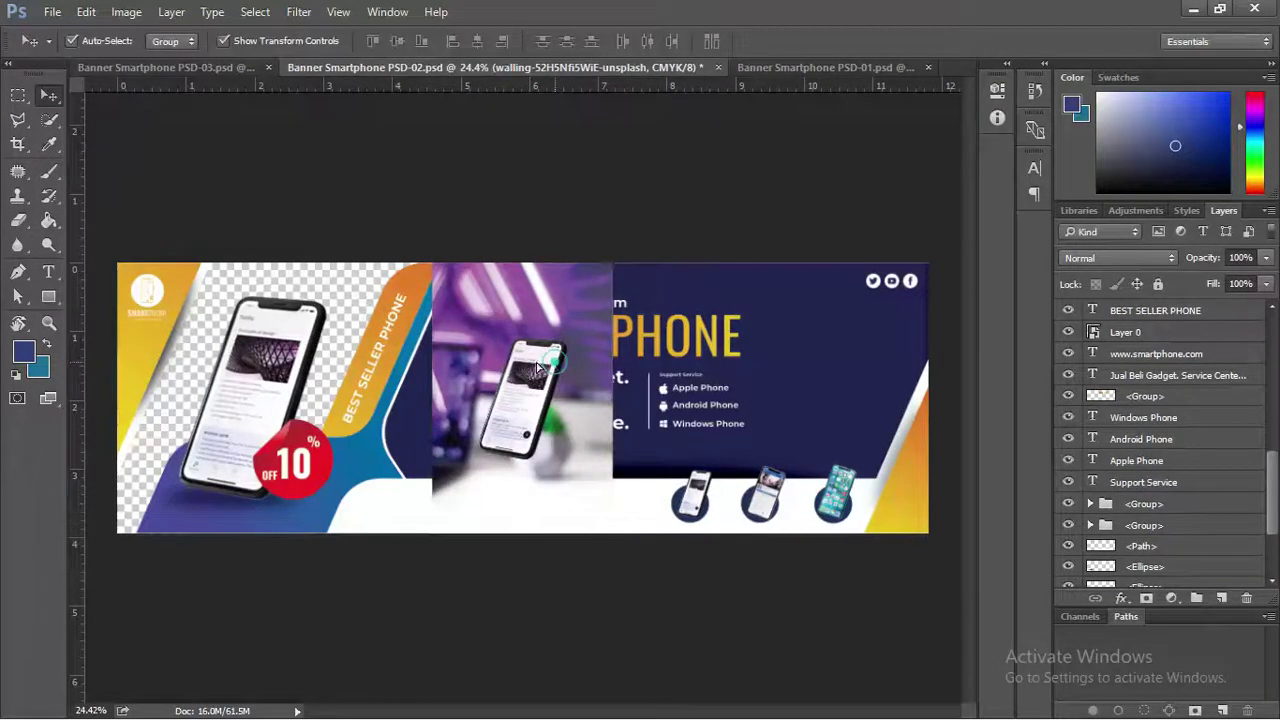
Move the placed photo over the banner's left section, scale it to about 8.28%, and send it to the back
drag(555, 360, 283, 360)
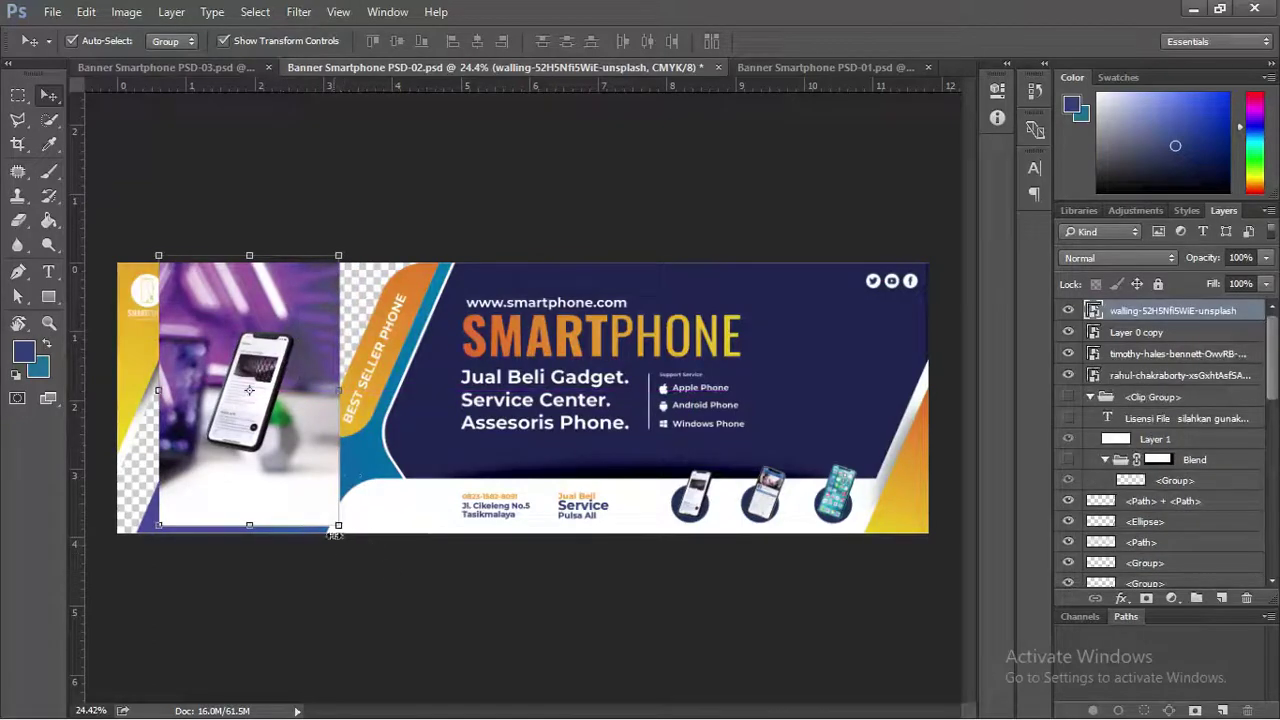
drag(337, 527, 440, 665)
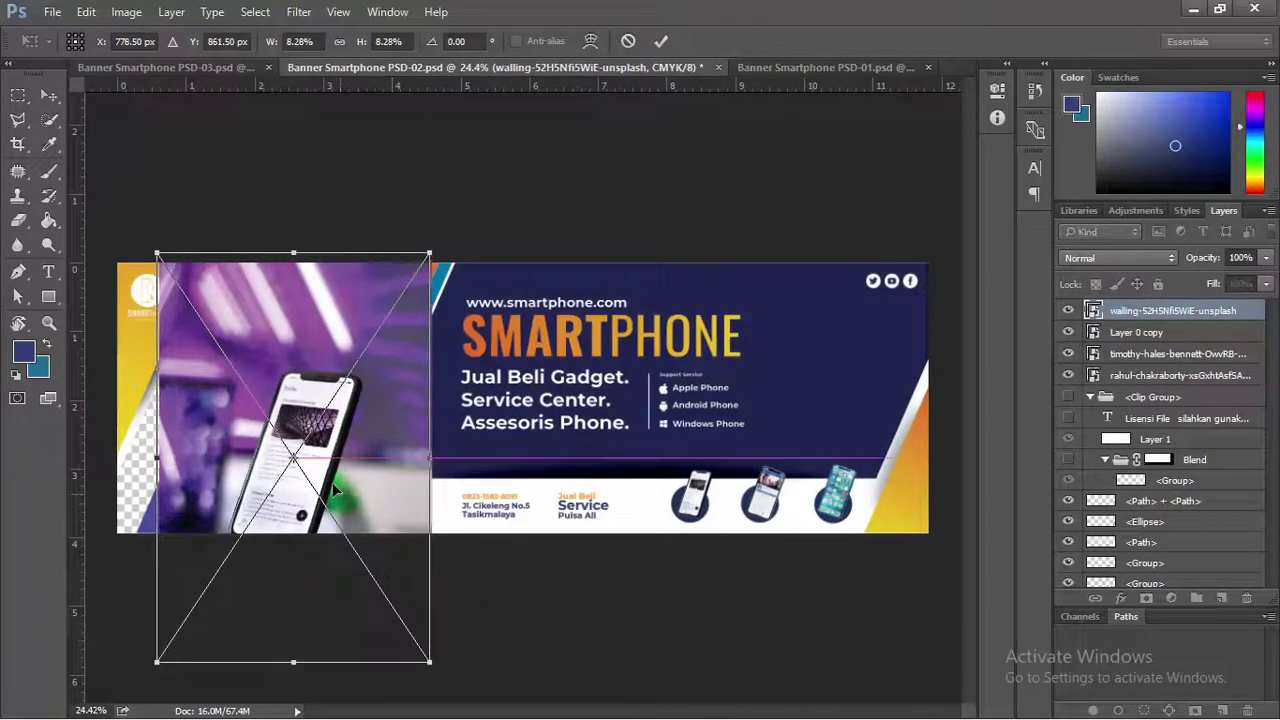
drag(340, 497, 293, 457)
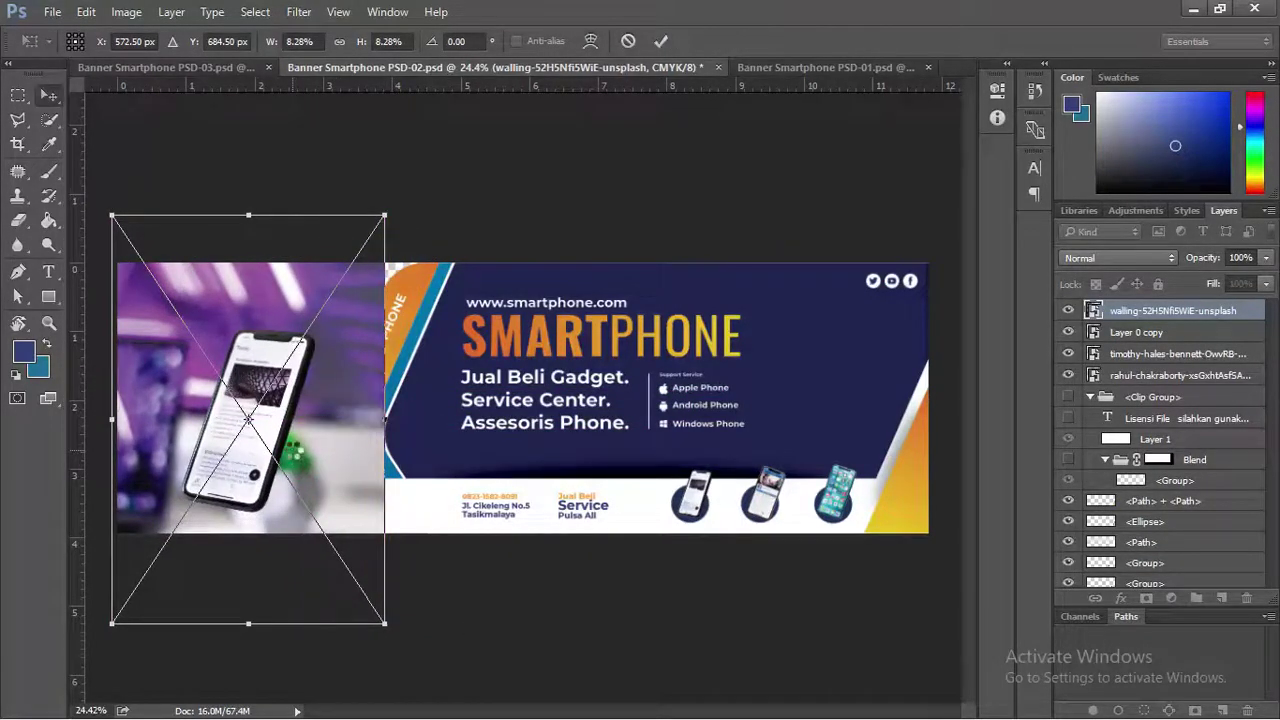
key(Return)
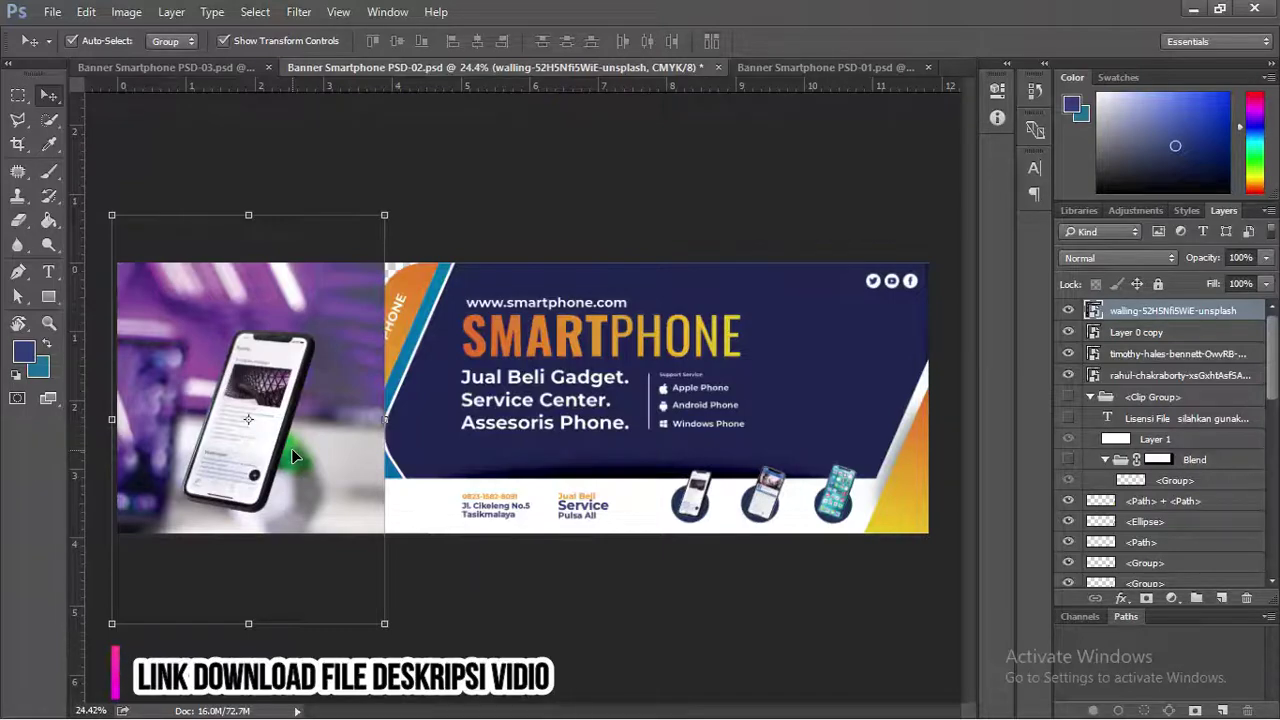
key(ctrl+shift+bracketleft)
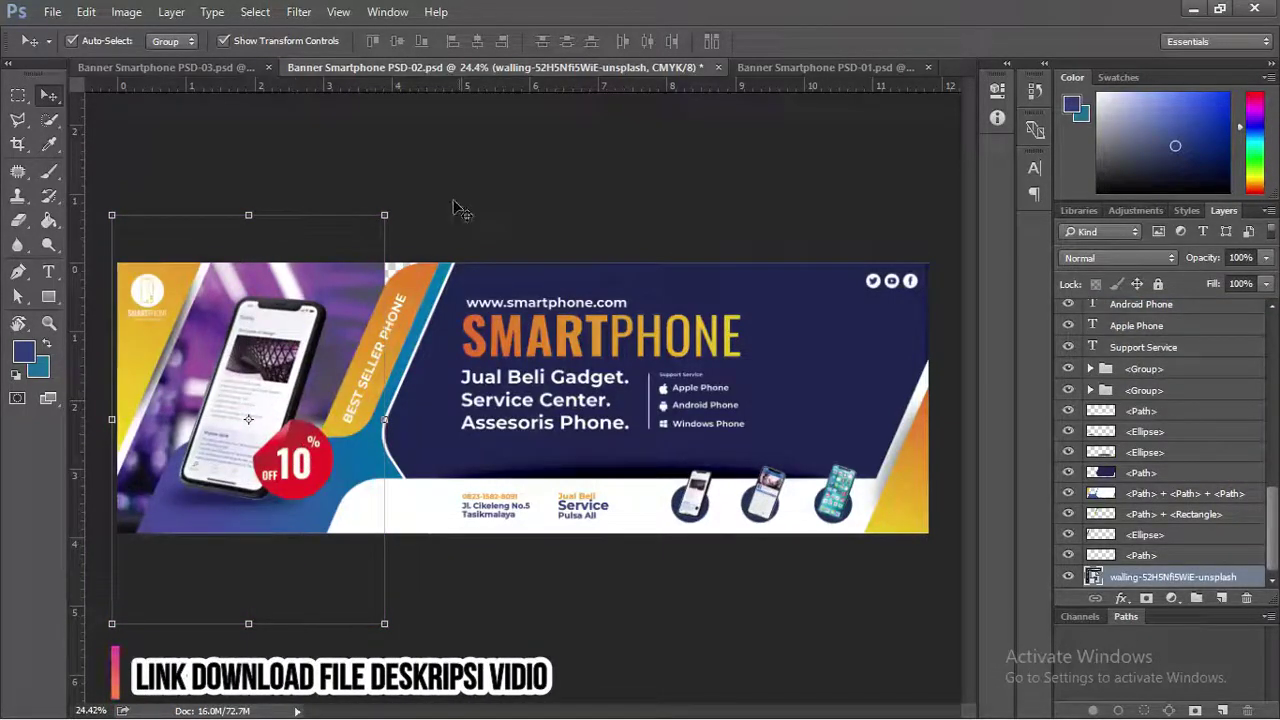
Enlarge the background photo to about 12.70% so it fills the area behind the large phone
drag(384, 215, 477, 130)
mouse_move(368, 266)
mouse_down()
mouse_move(365, 282)
mouse_move(374, 263)
mouse_up()
key(Return)
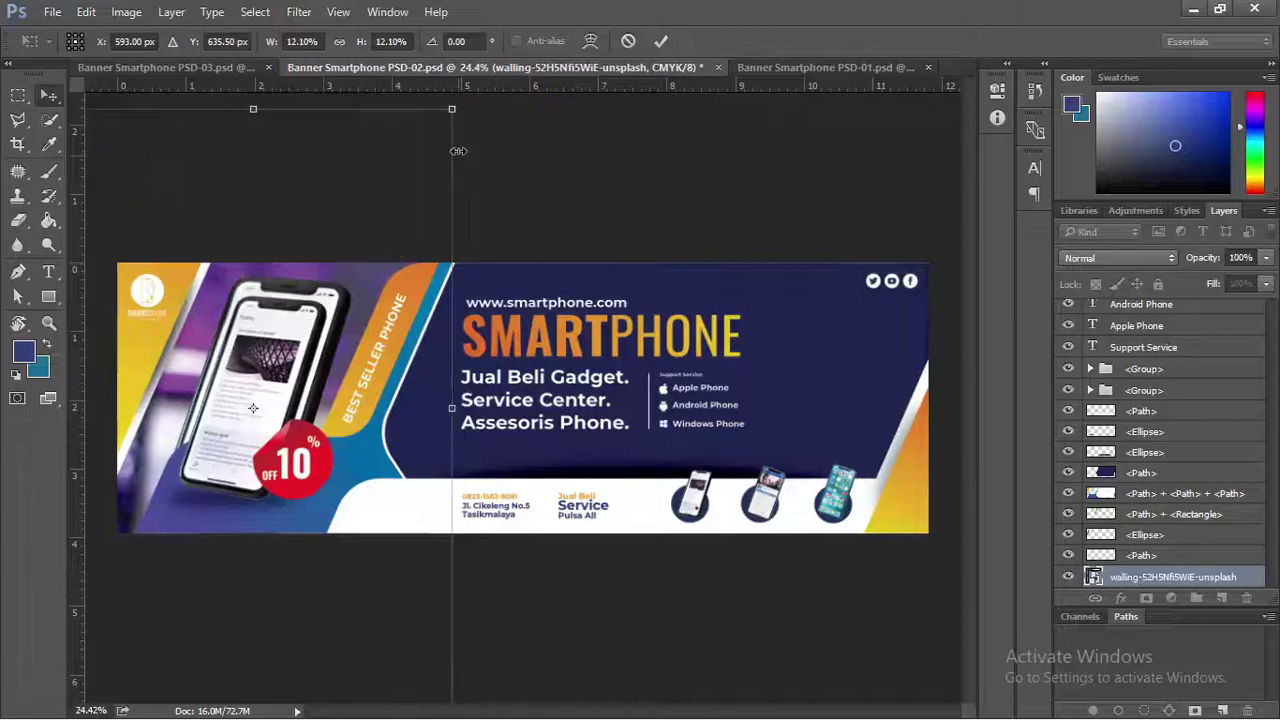
drag(455, 110, 481, 106)
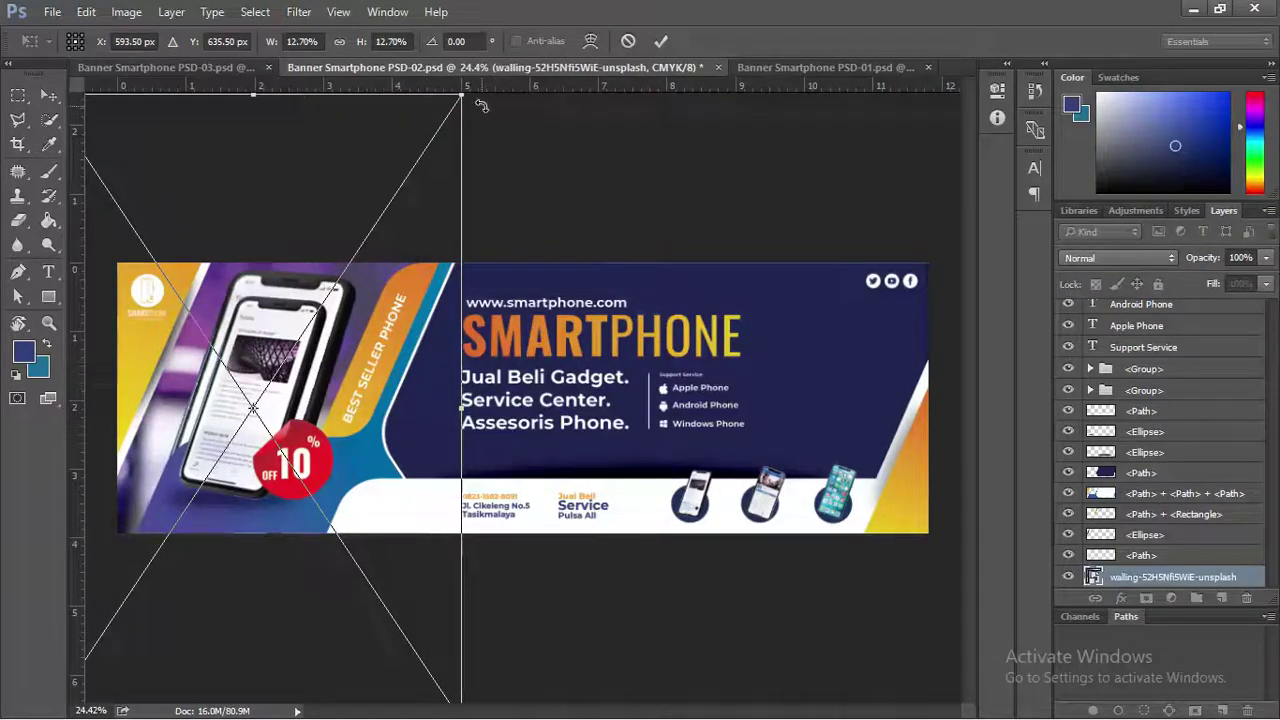
key(Return)
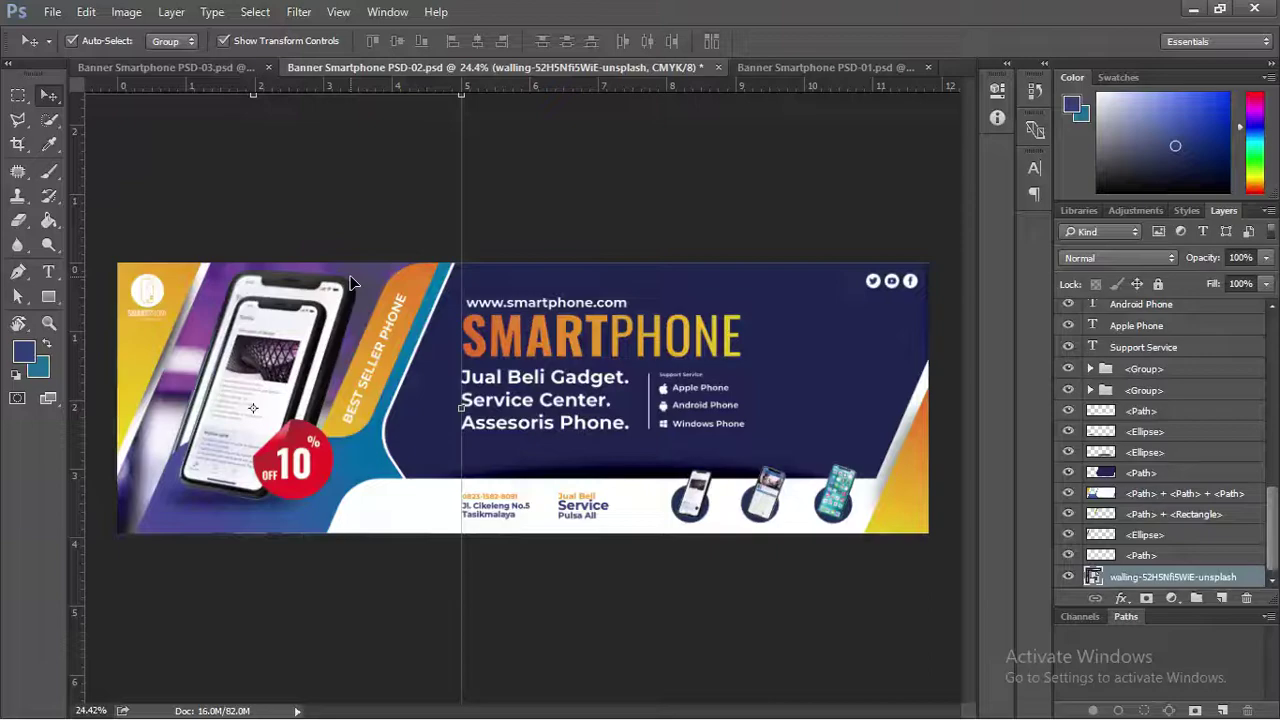
Duplicate the background photo onto the banner's right part and raise the copy to directly beneath the dark blue shape's layer
key(ctrl+s)
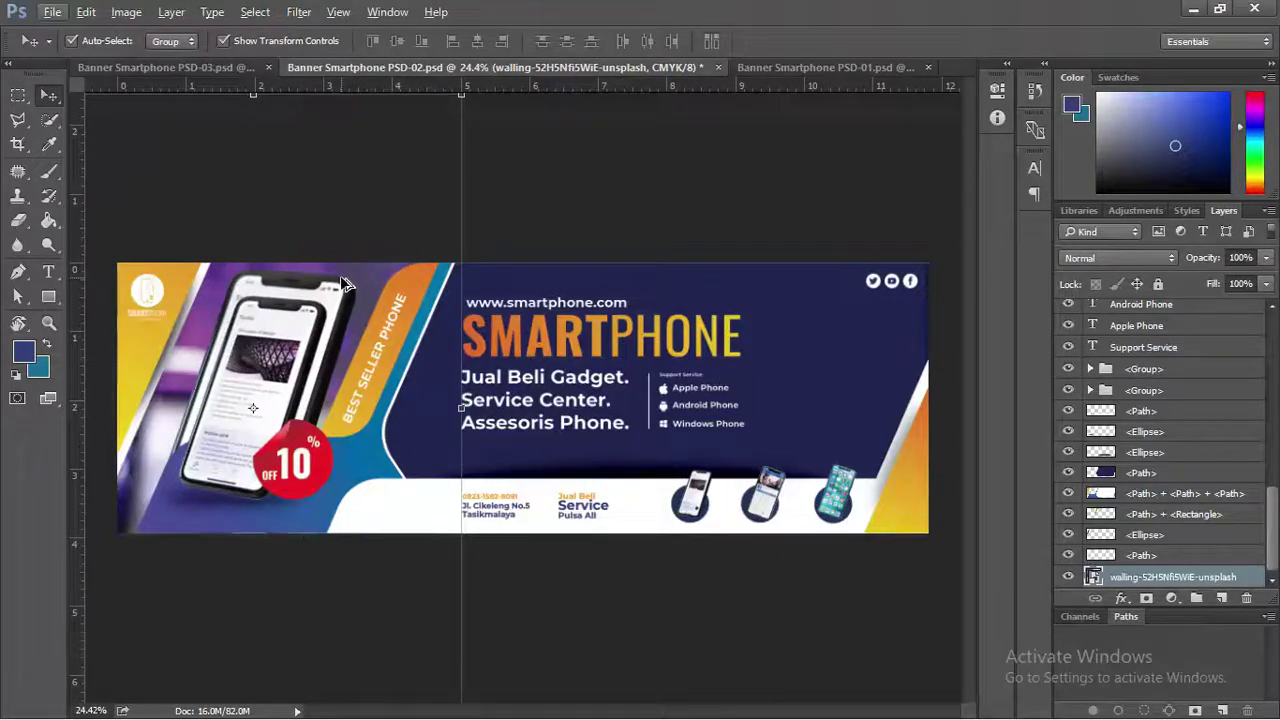
drag(341, 283, 757, 284)
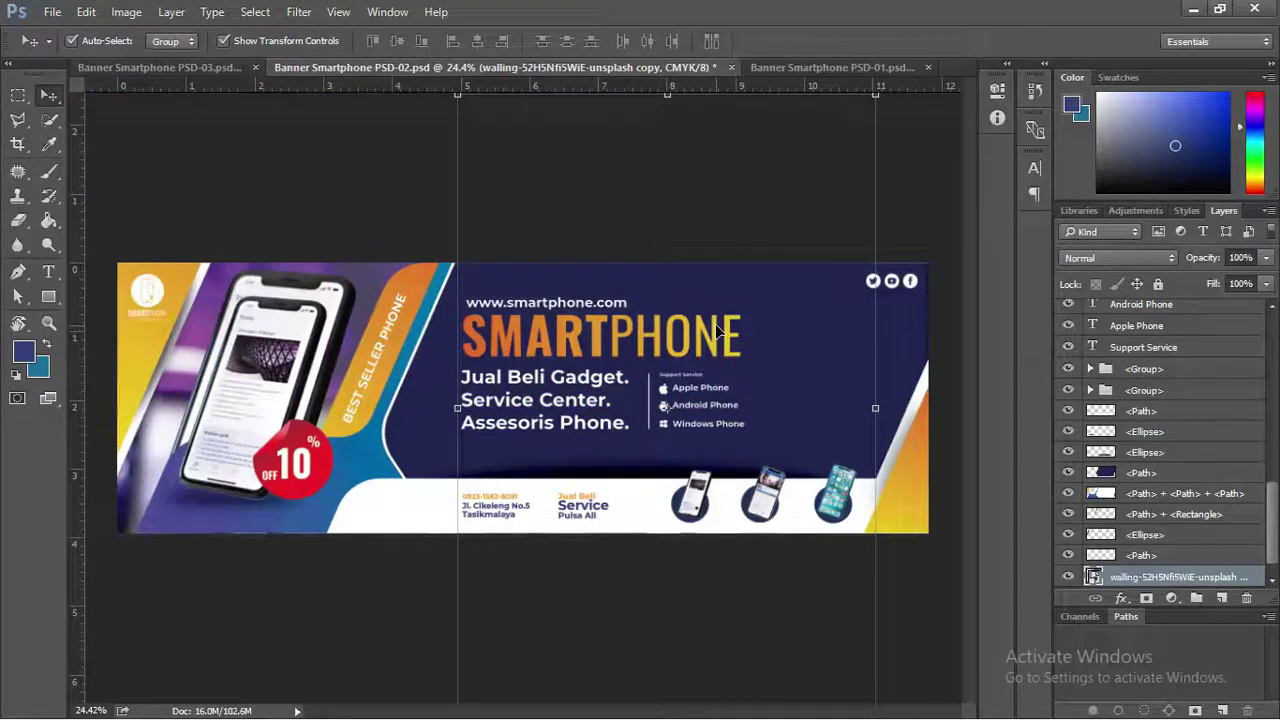
key(ctrl+bracketright)
key(ctrl+bracketright)
key(ctrl+bracketright)
key(ctrl+bracketright)
key(ctrl+bracketright)
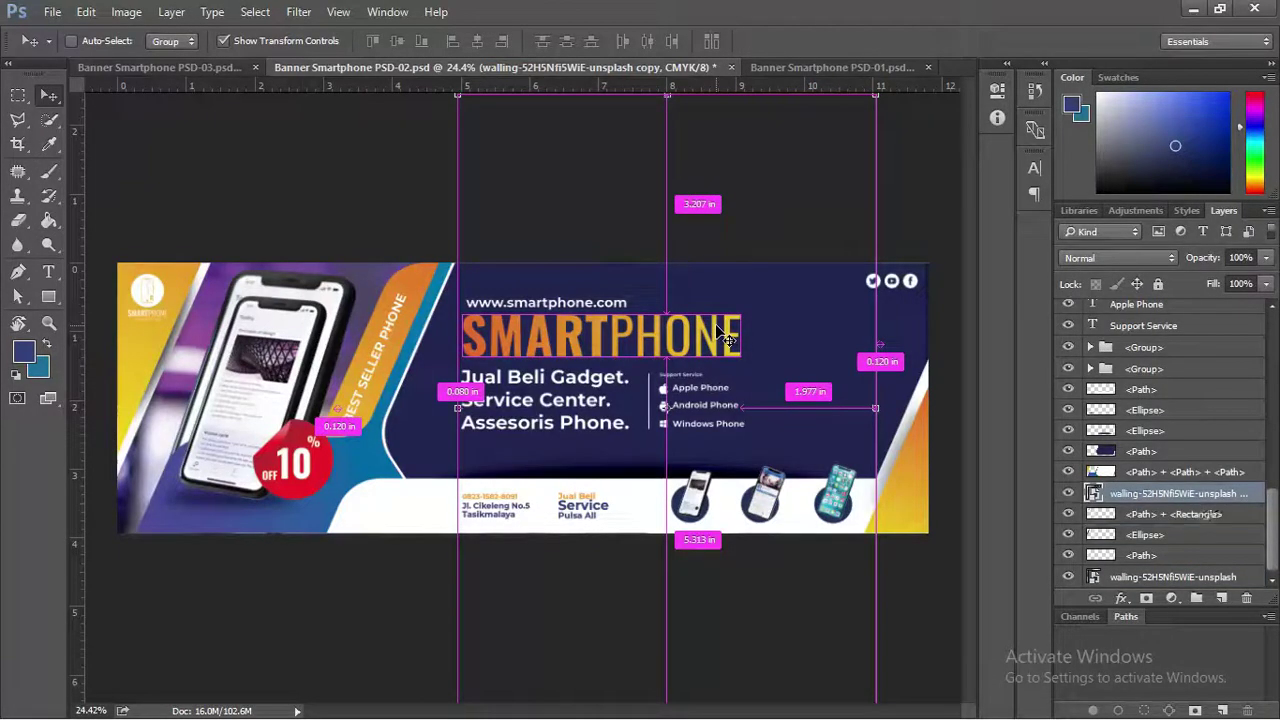
key(ctrl+bracketleft)
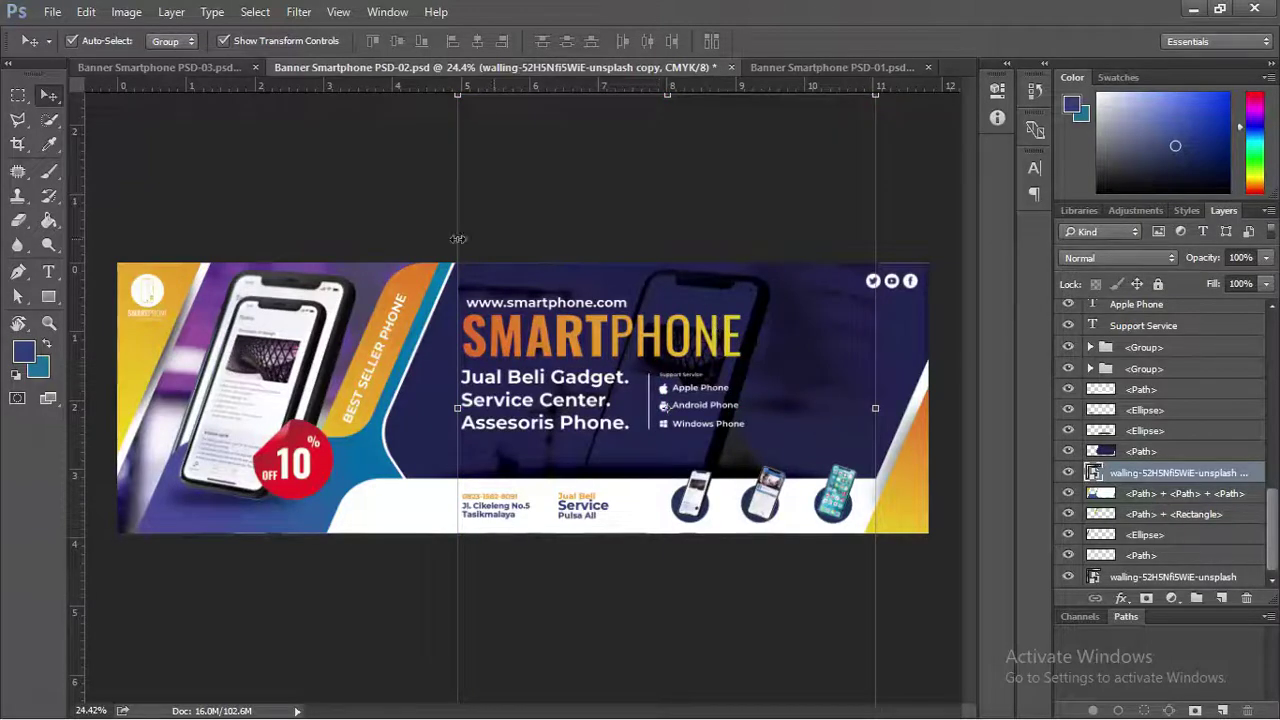
Enlarge the photo copy behind the dark blue shape to about 16.31% and deselect it
scroll(480, 281, down, 1)
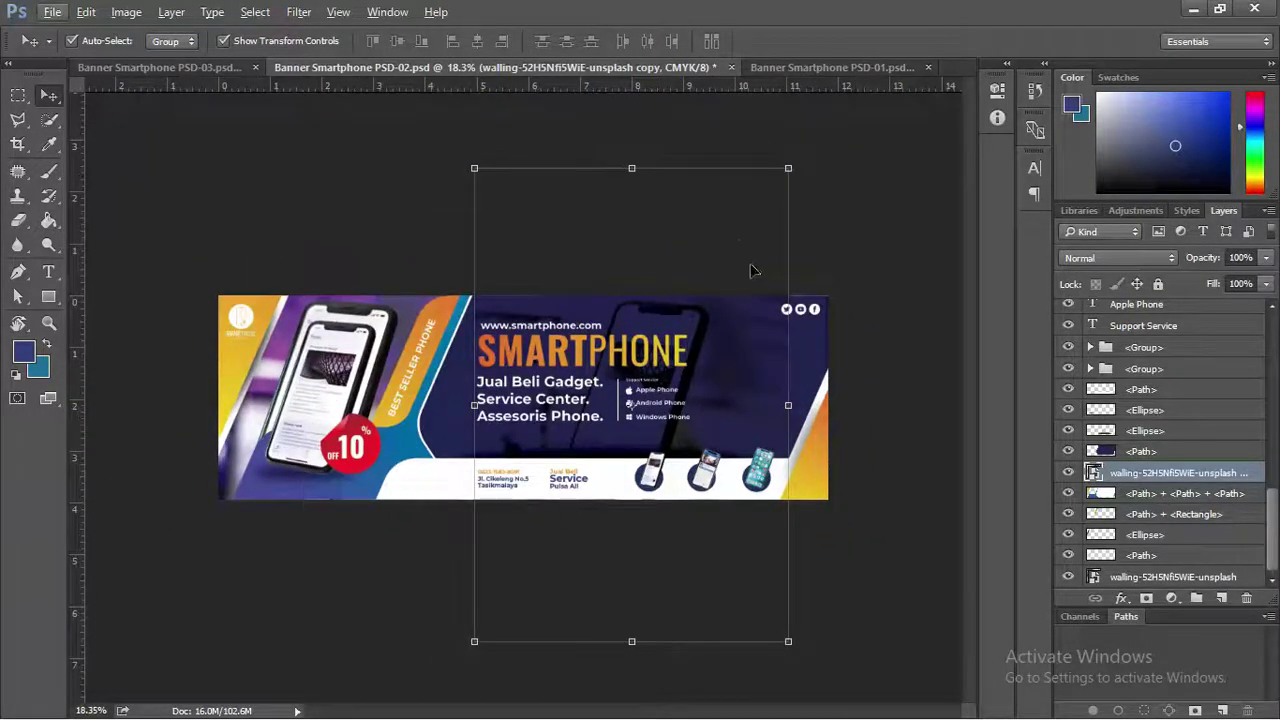
drag(789, 167, 871, 126)
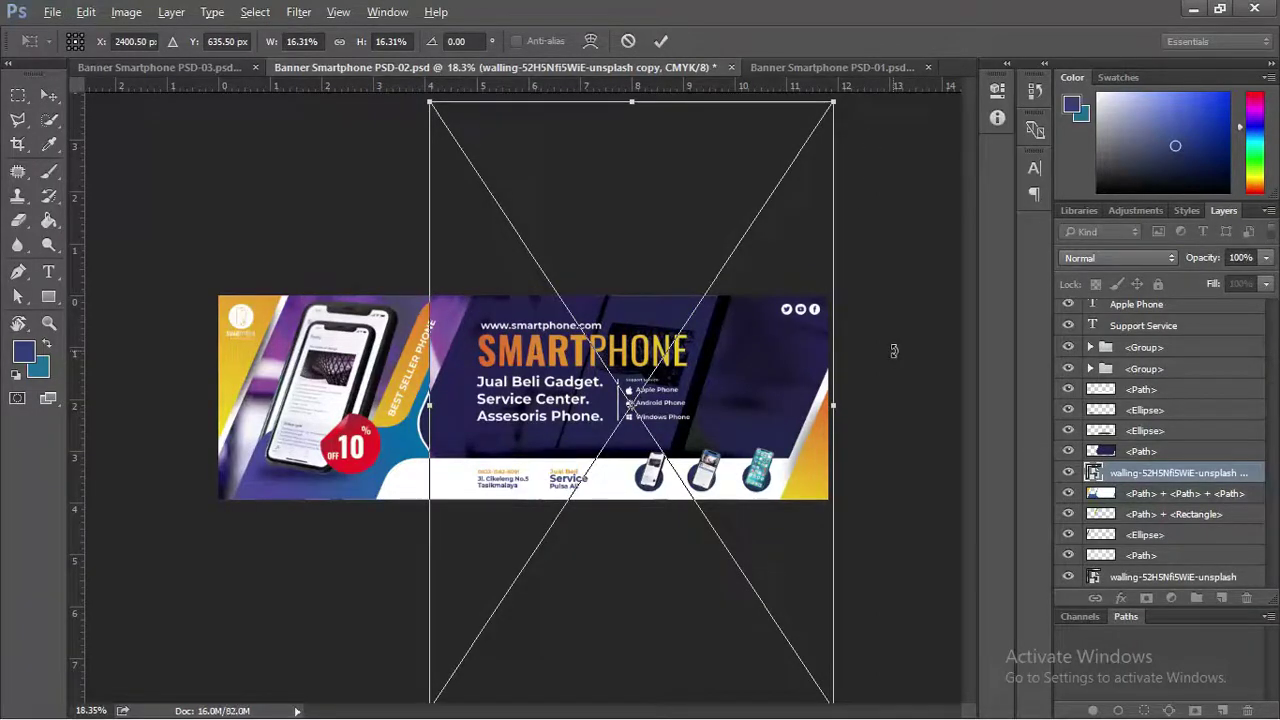
key(Return)
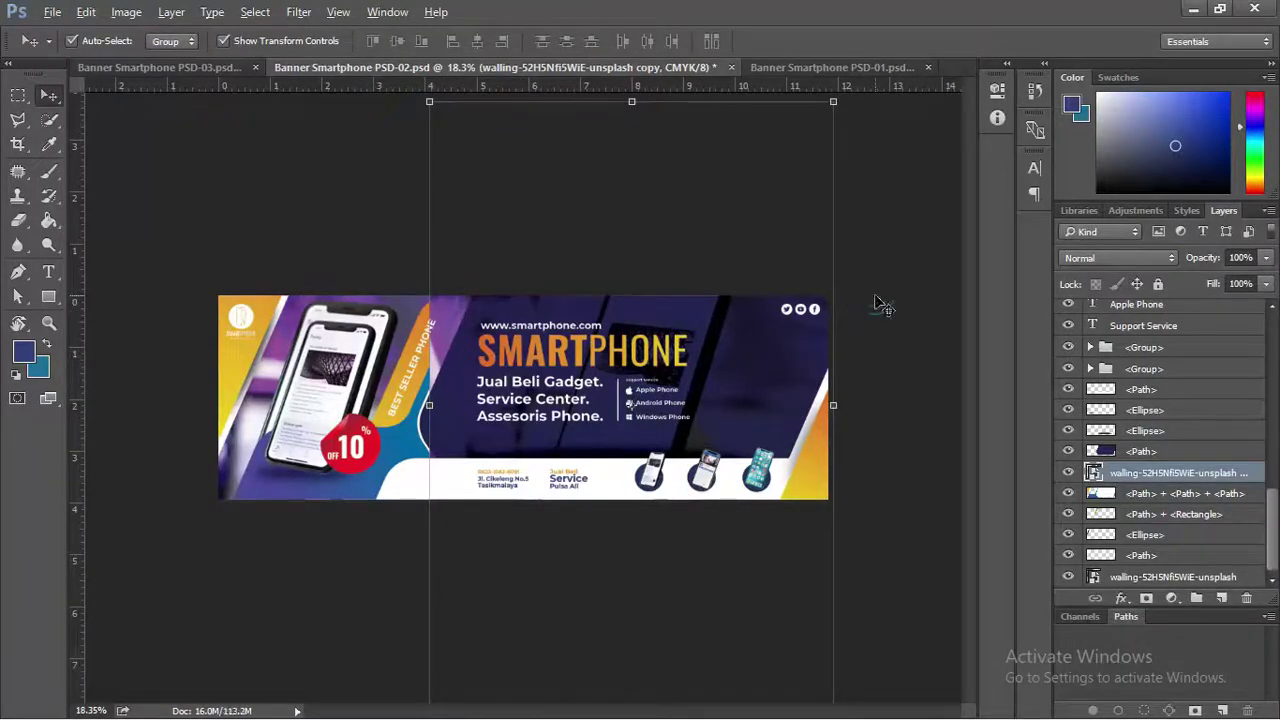
click(877, 303)
Mask the background photo copy to the dark blue shape's outline using that shape's selection, and deselect the layer
scroll(482, 322, up, 3)
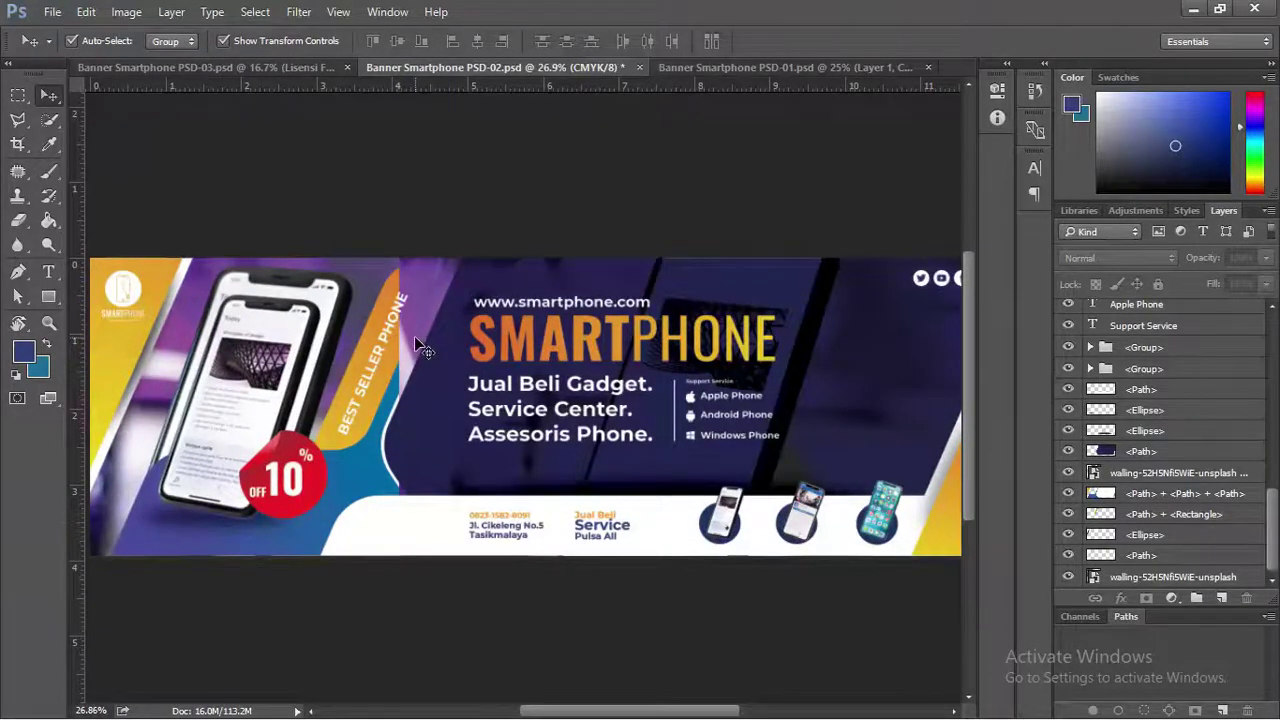
scroll(414, 336, down, 2)
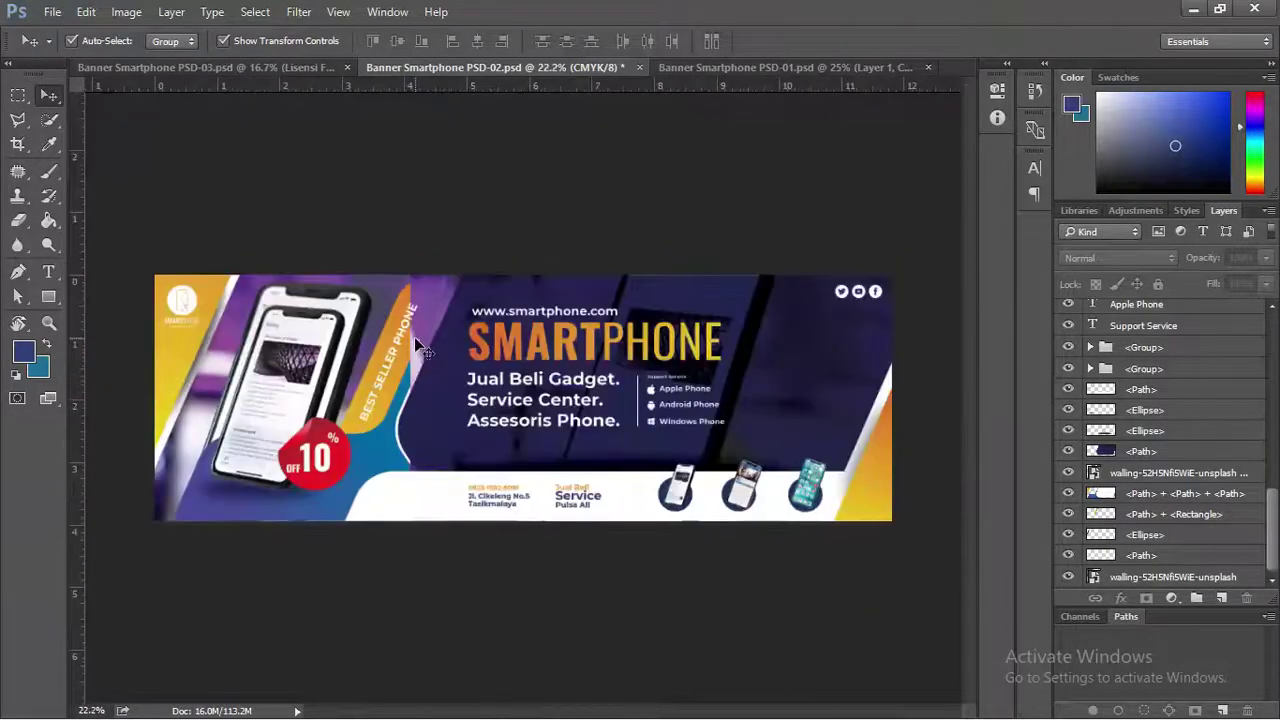
ctrl+click(1103, 452)
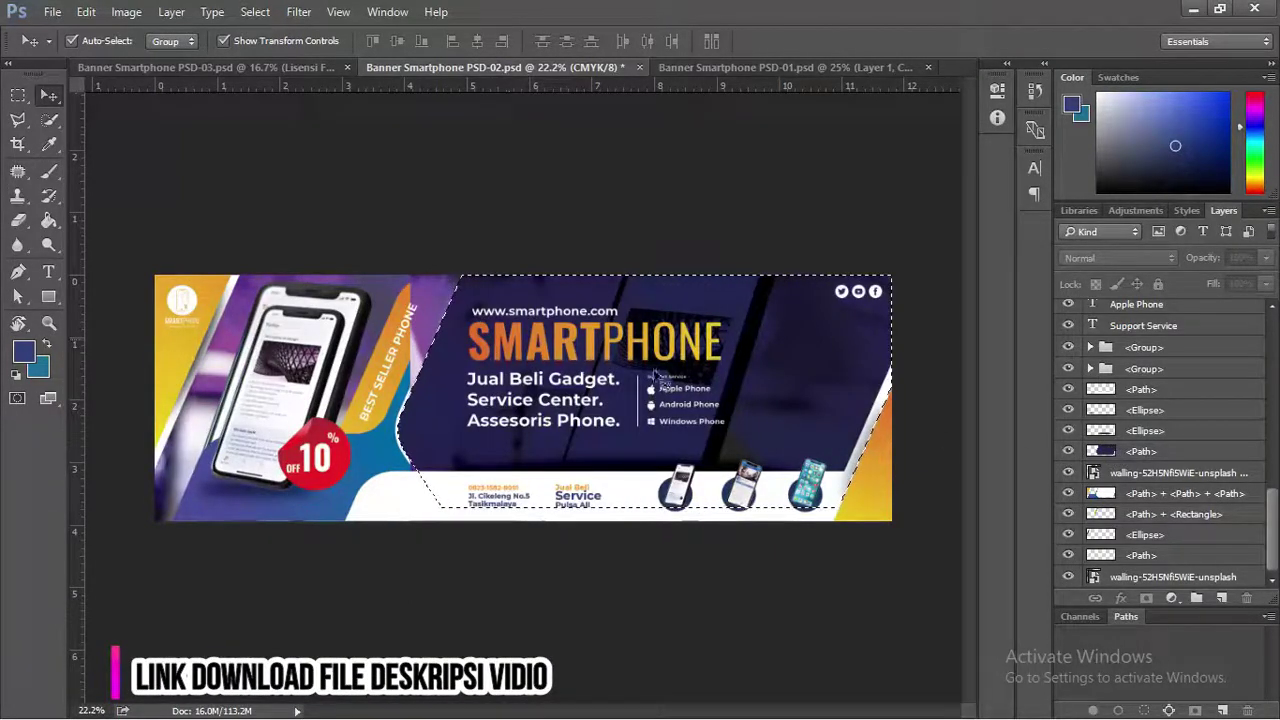
click(1160, 472)
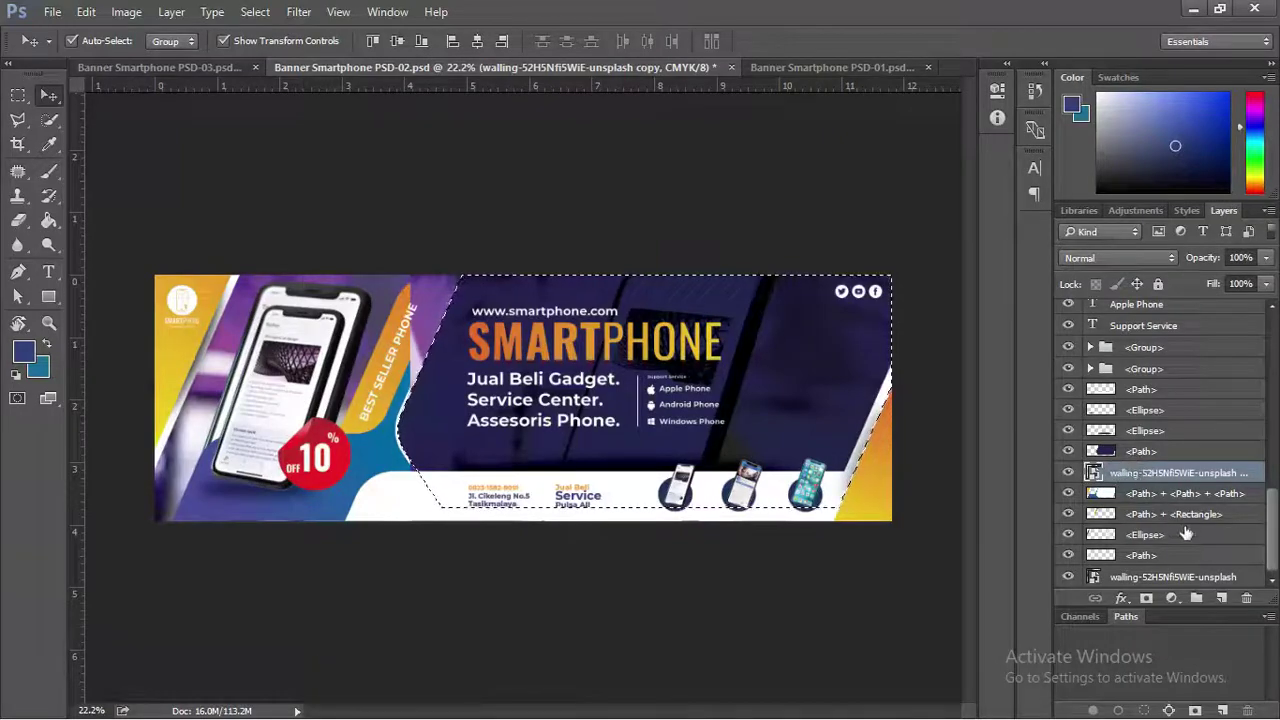
click(1148, 599)
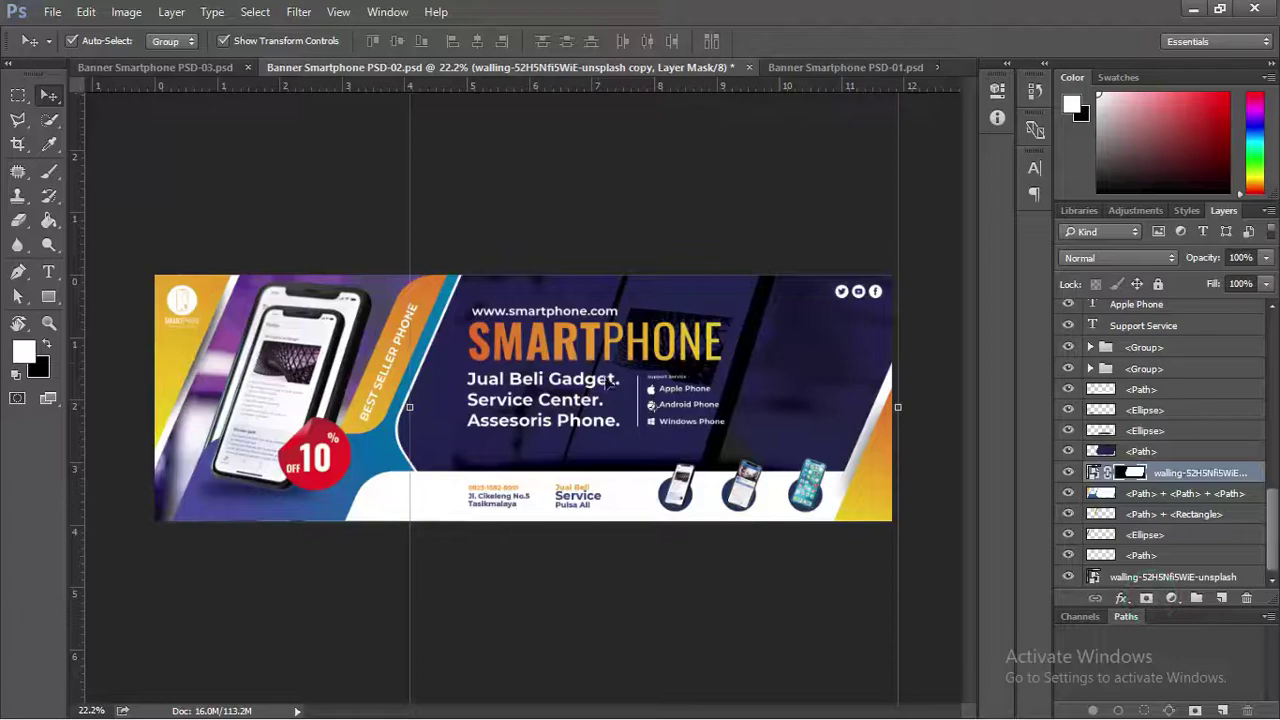
click(611, 256)
scroll(607, 305, up, 6)
scroll(607, 305, down, 4)
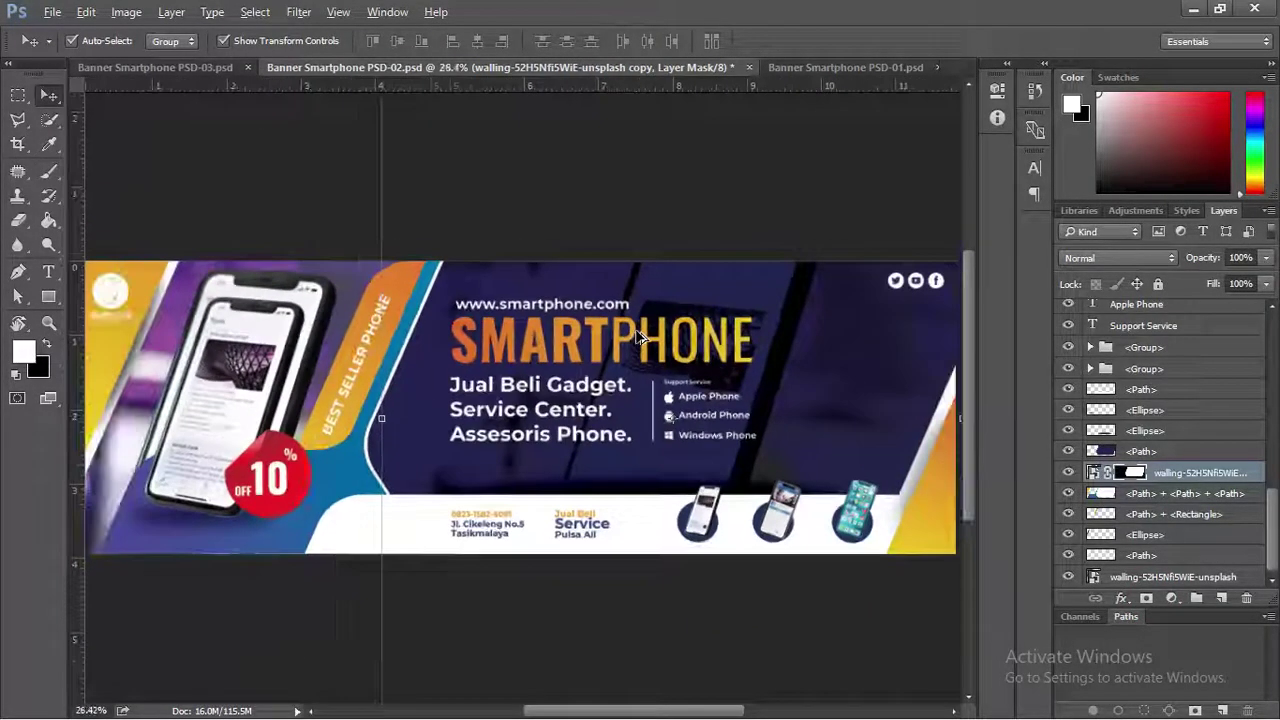
click(655, 232)
Move the SMARTPHONE title about 1.77 in down and 0.38 in left, below the "Assesoris Phone." line
click(598, 340)
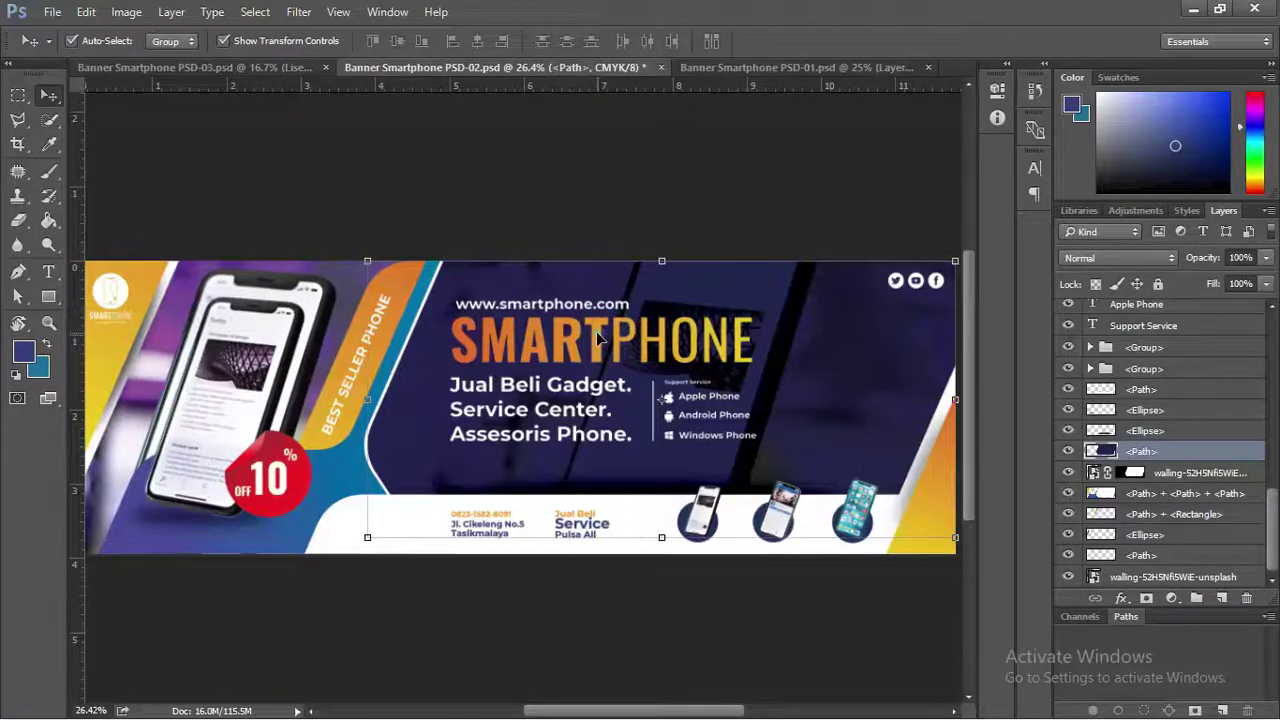
click(598, 340)
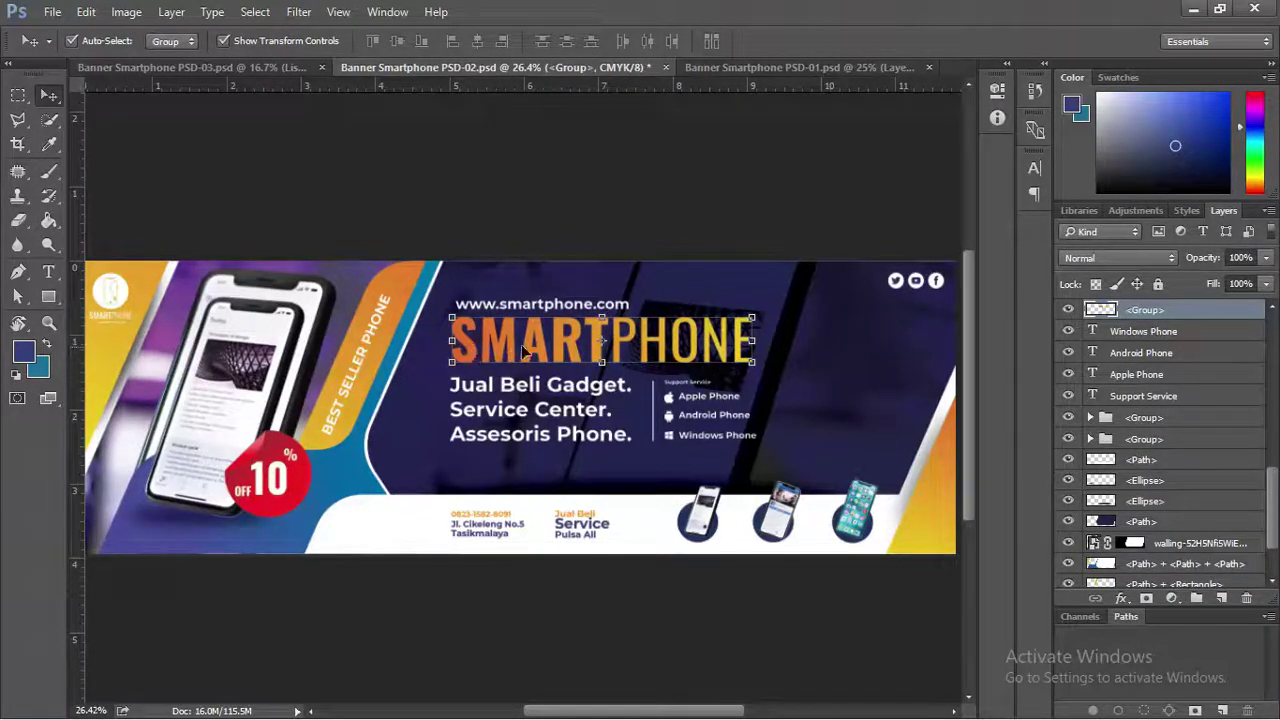
mouse_move(562, 344)
mouse_down()
mouse_move(548, 350)
mouse_move(564, 343)
mouse_up()
scroll(541, 339, up, 2)
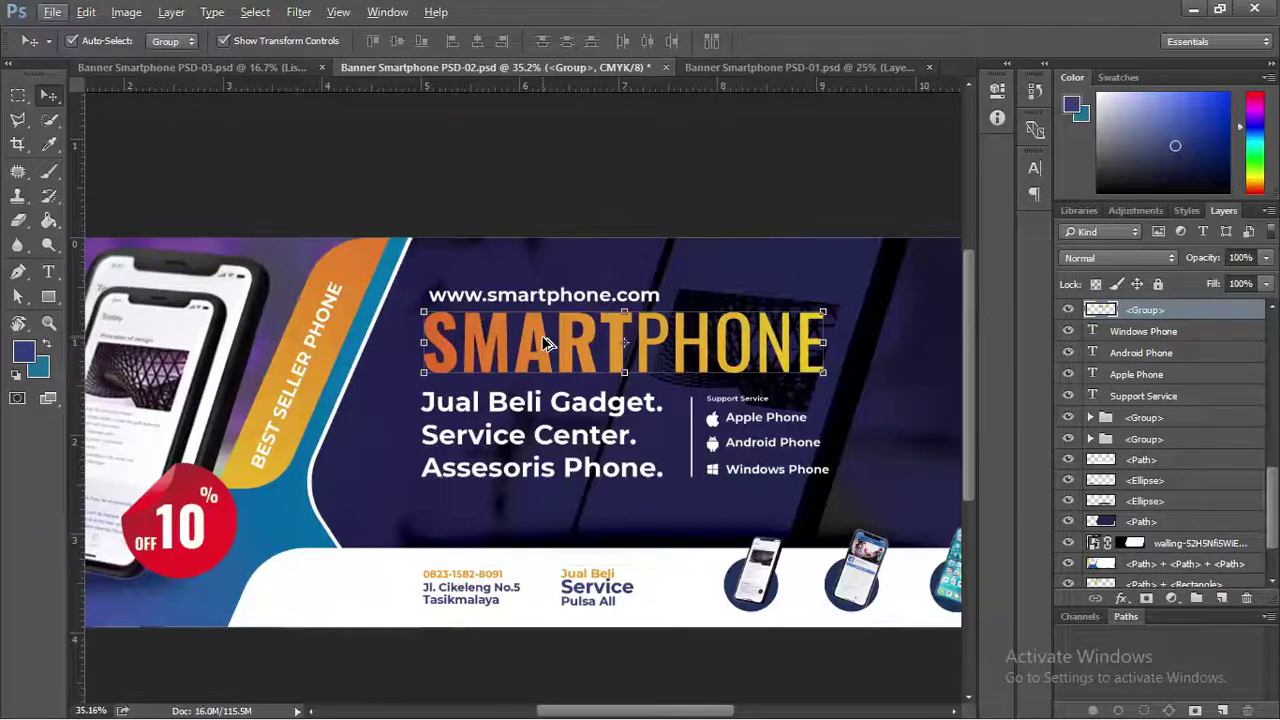
scroll(545, 343, down, 1)
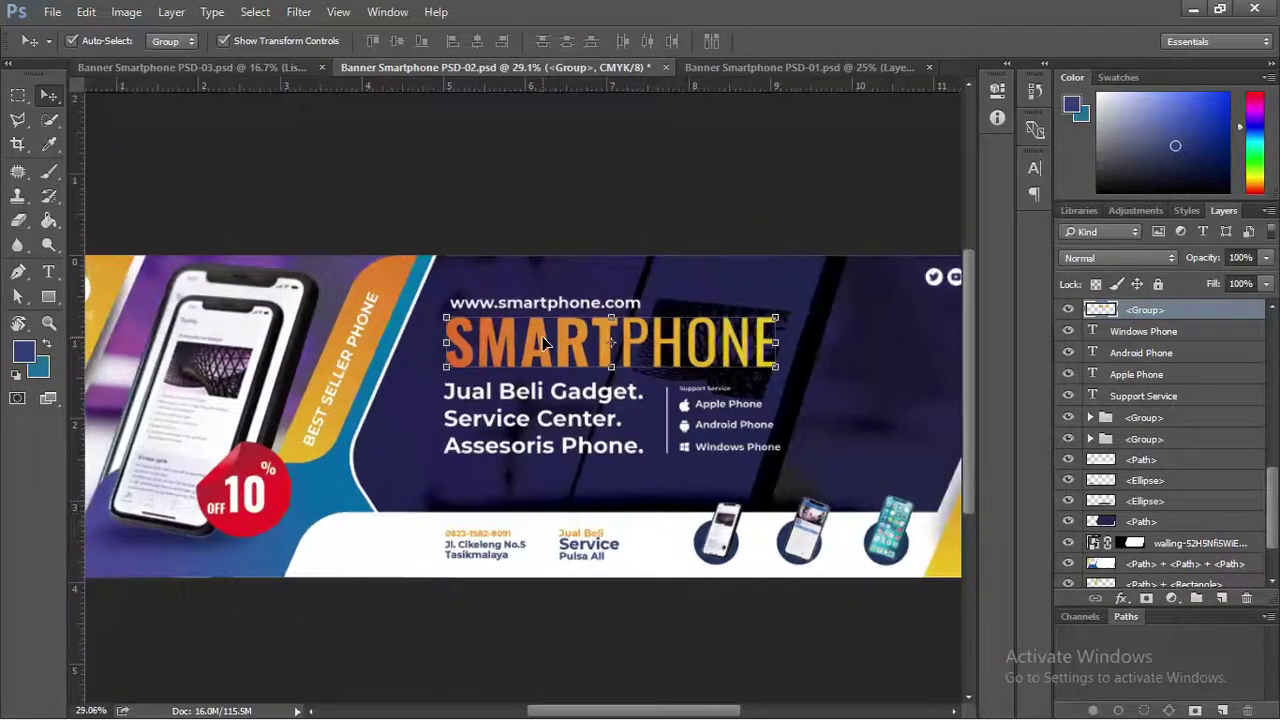
click(536, 343)
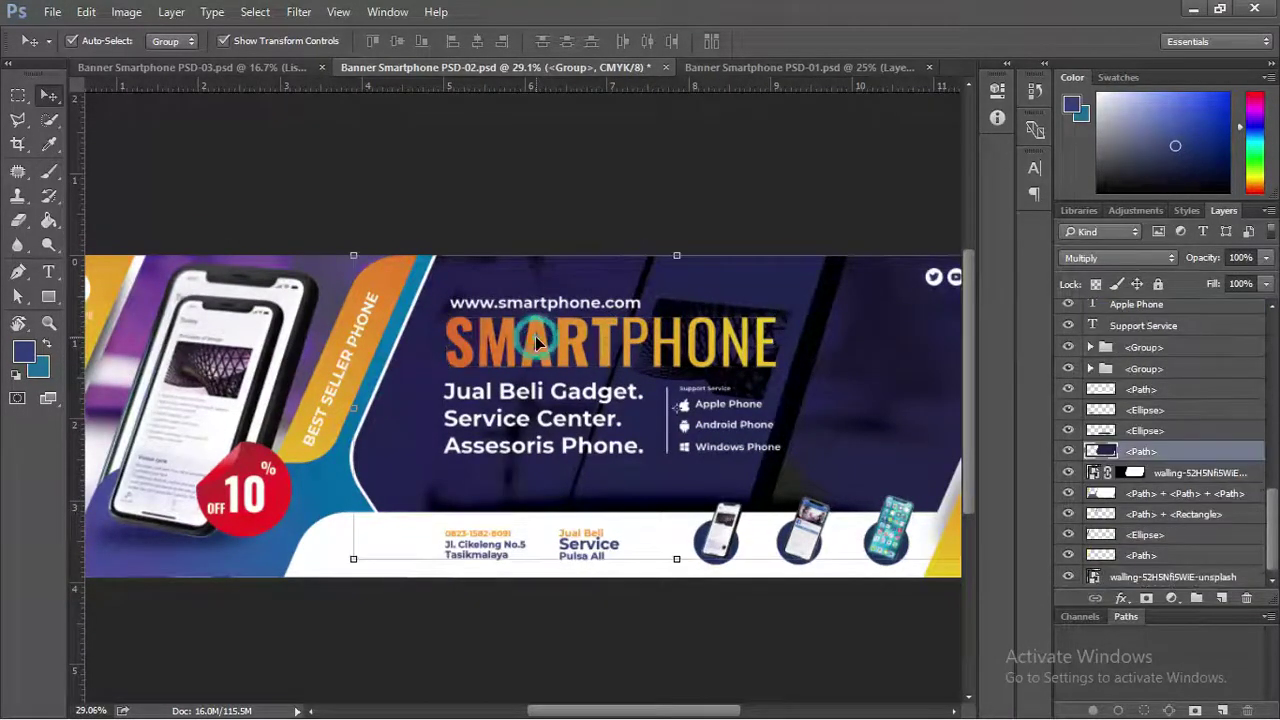
click(542, 335)
drag(540, 323, 511, 469)
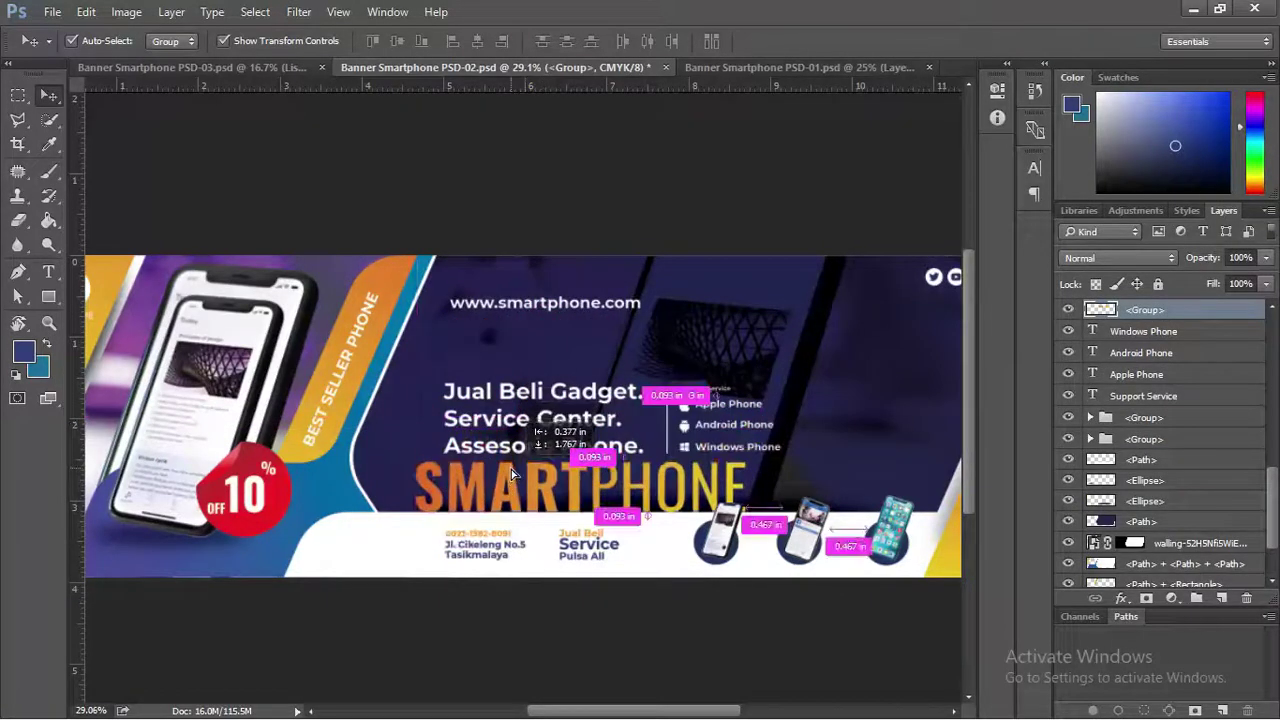
Add the text BAROKAL CELL above the "Jual Beli Gadget." line and scale it to about 286.34%
click(48, 271)
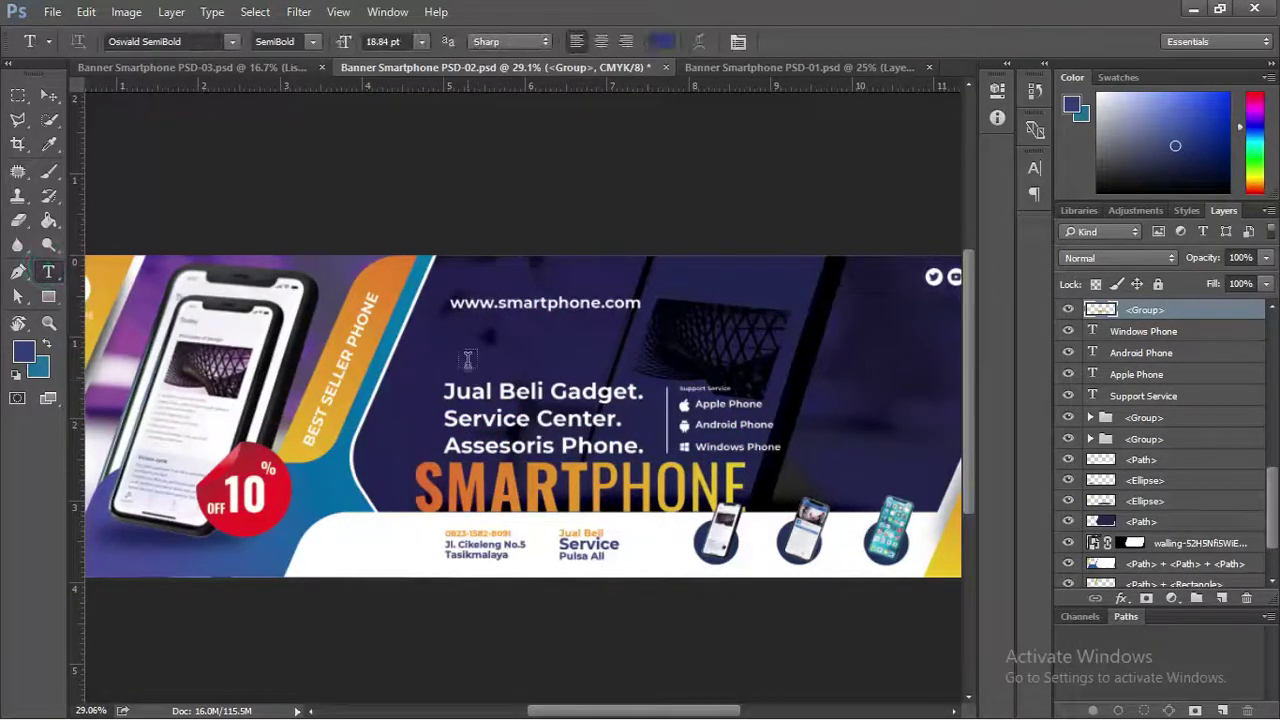
click(467, 358)
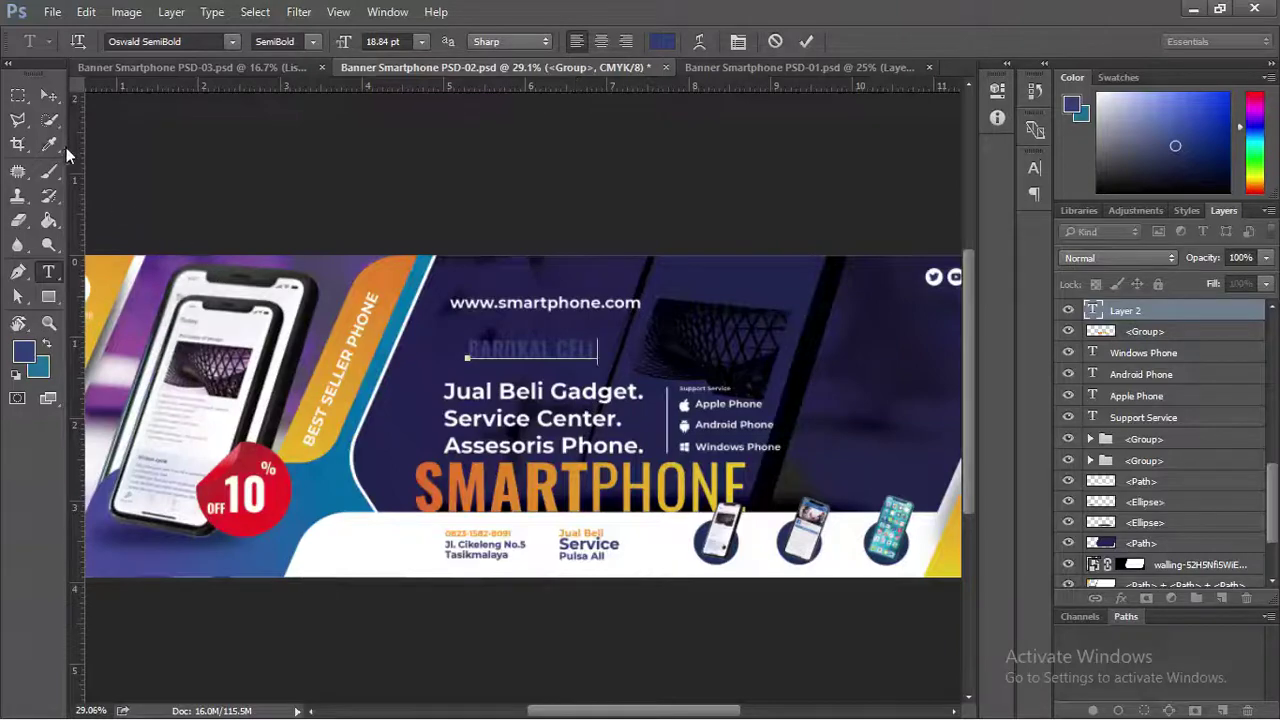
click(48, 95)
drag(598, 340, 837, 288)
drag(736, 321, 712, 350)
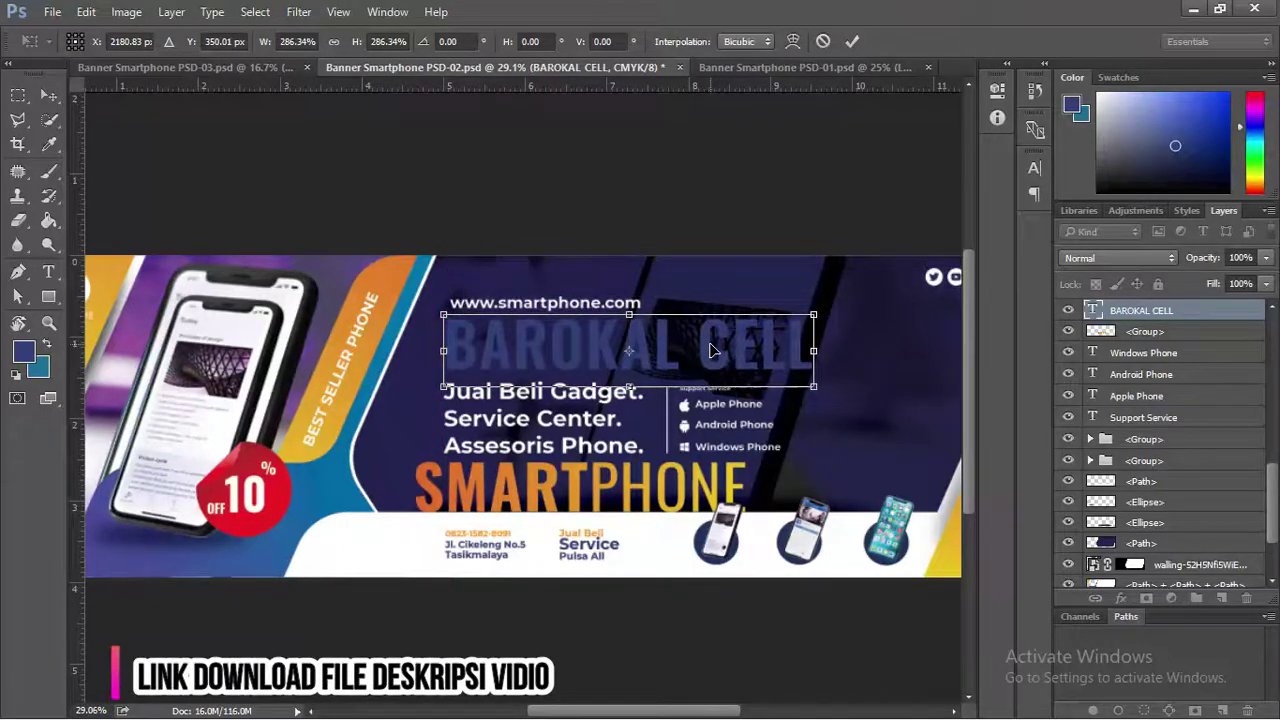
key(Return)
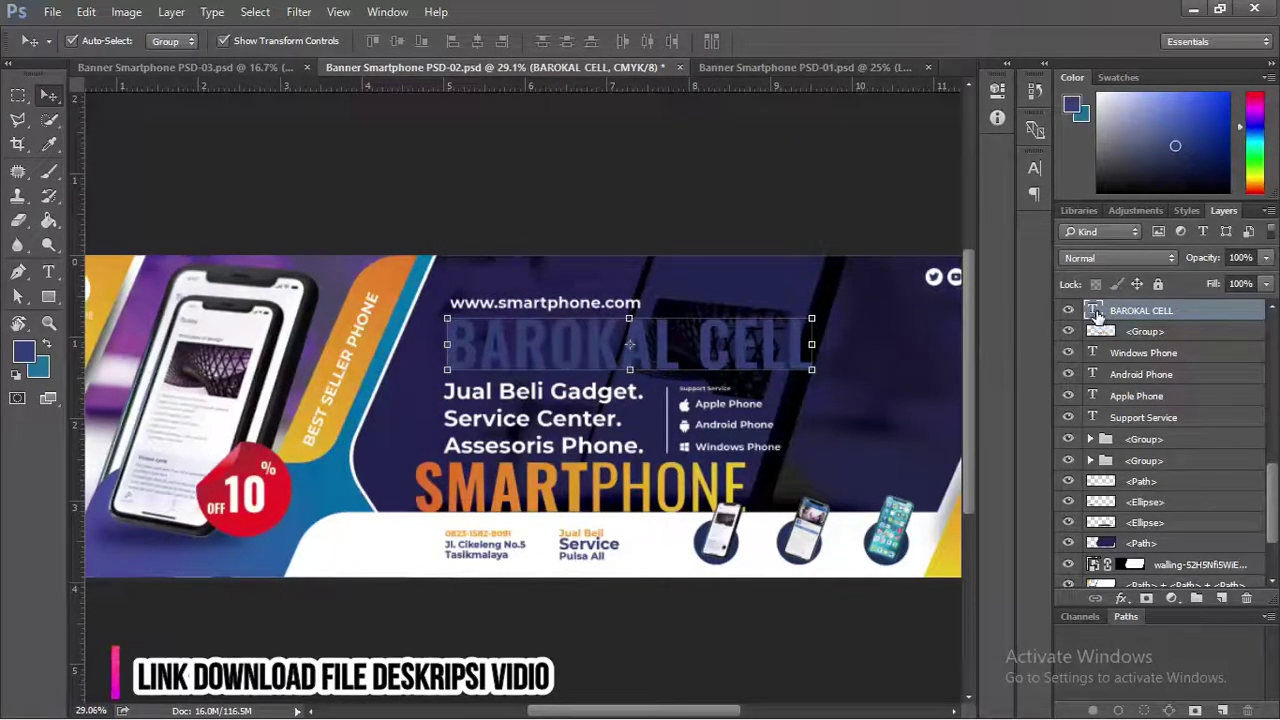
Add a Gradient Overlay layer style to the BAROKAL CELL text
right_click(1097, 315)
click(964, 288)
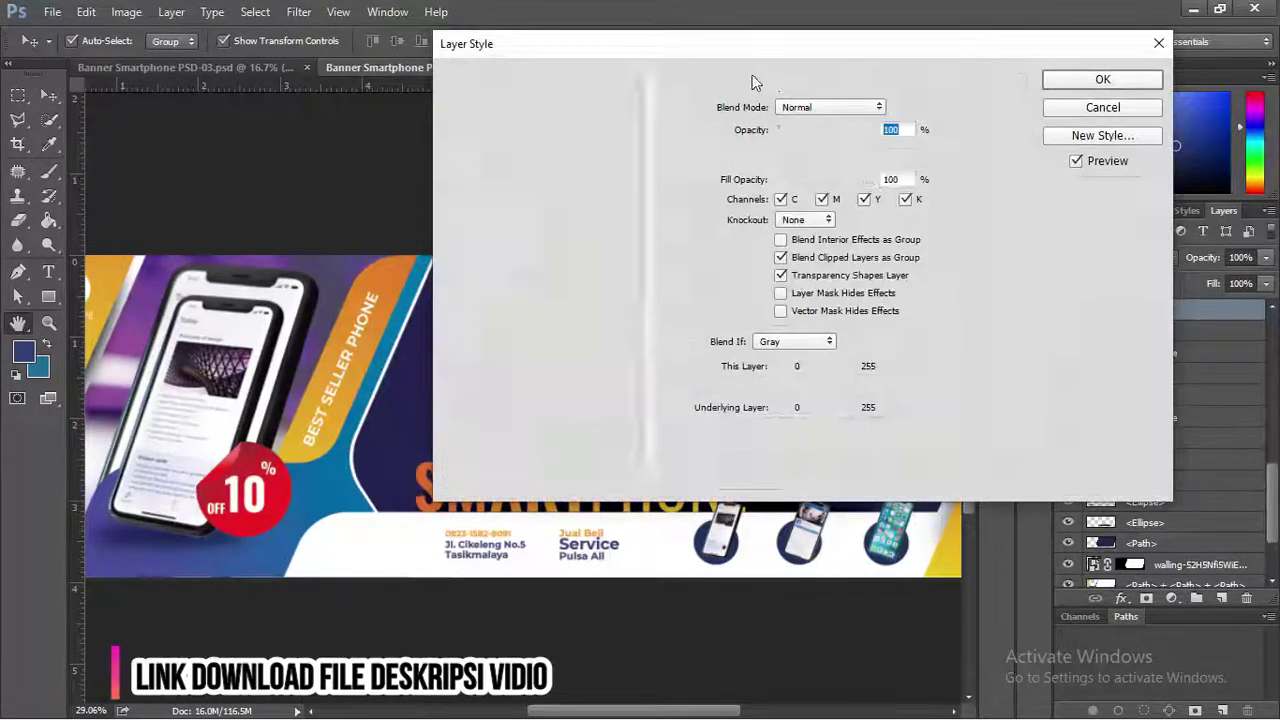
drag(766, 43, 1076, 44)
click(877, 325)
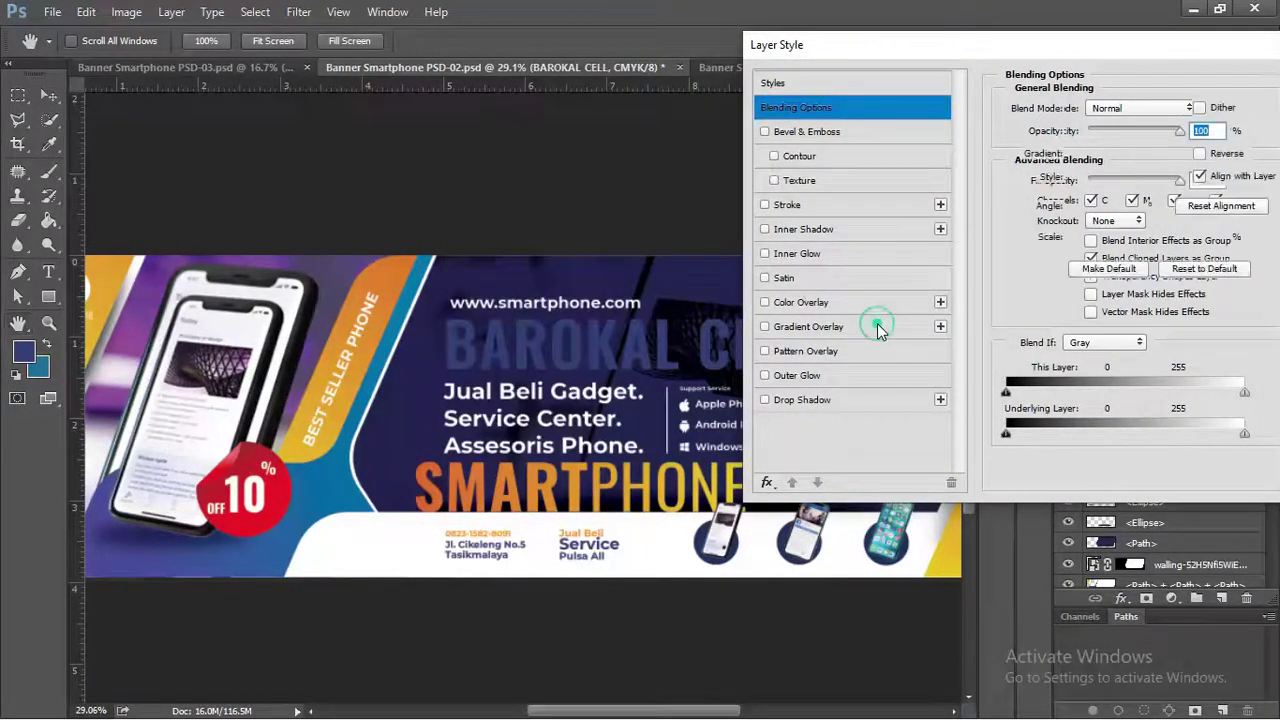
click(878, 328)
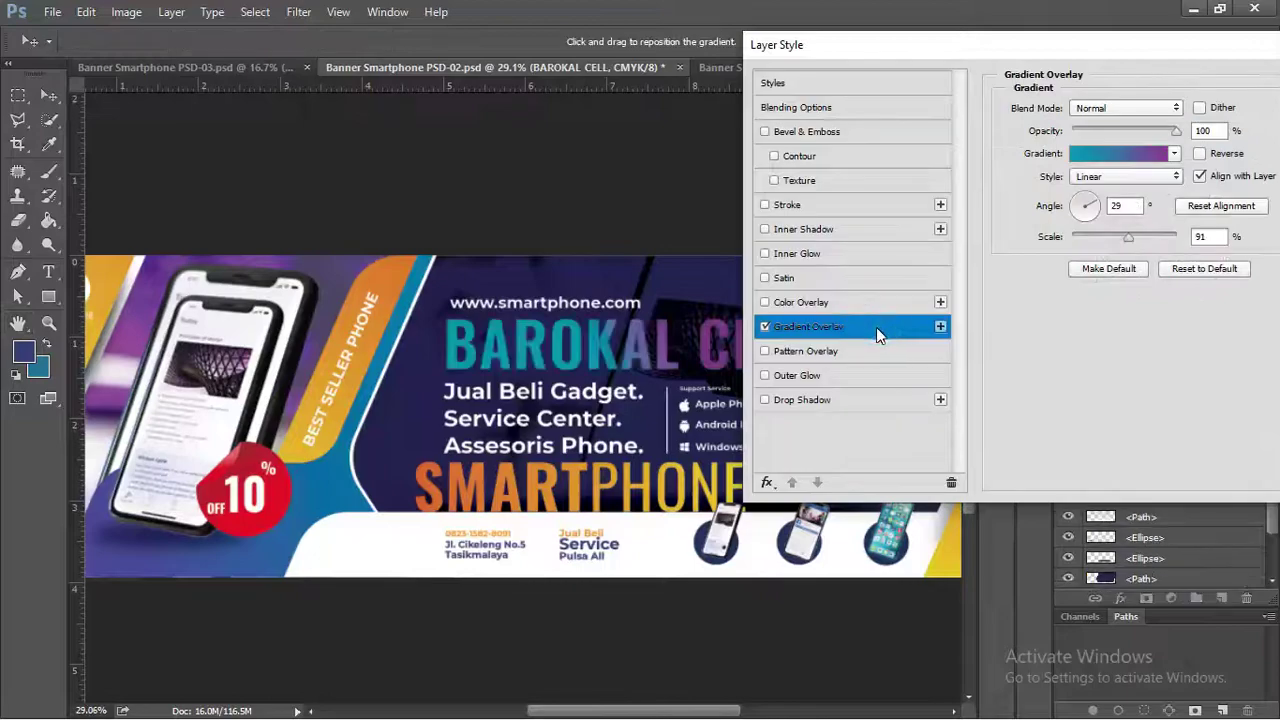
Set the overlay gradient's starting colour stop to orange e16b27, sampled from the SMARTPHONE title
click(1095, 155)
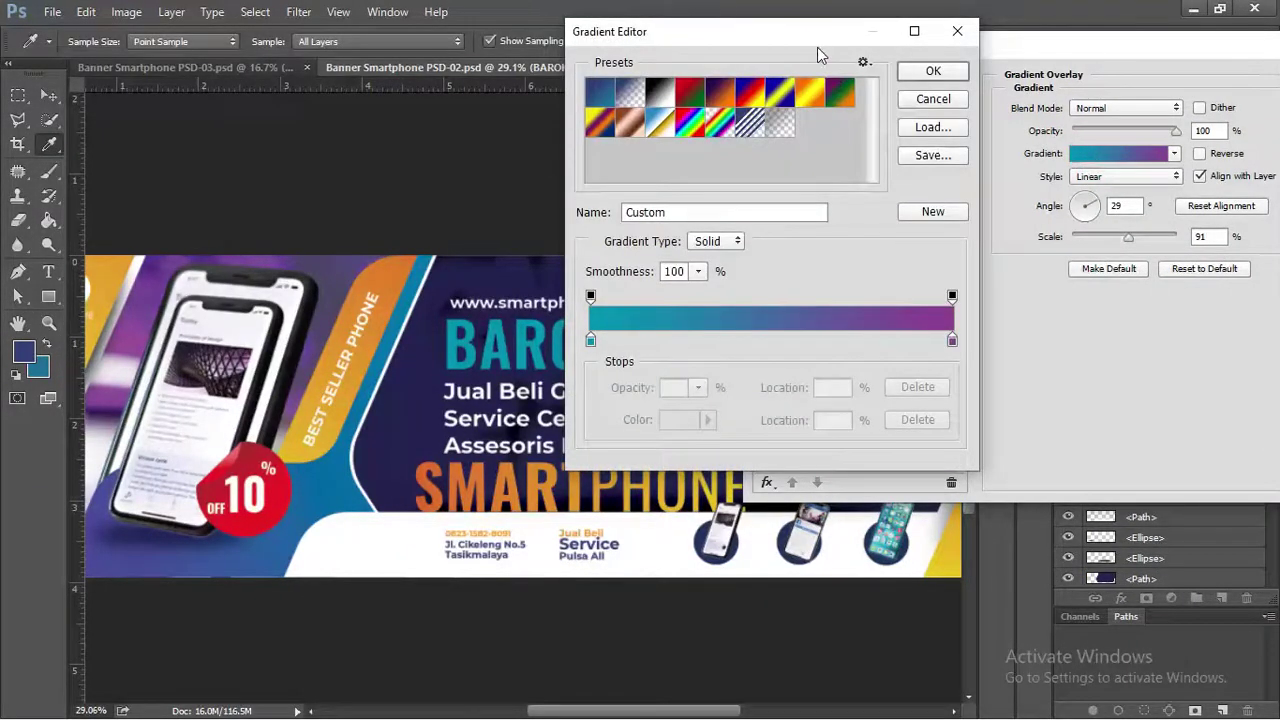
drag(823, 51, 1195, 63)
click(972, 375)
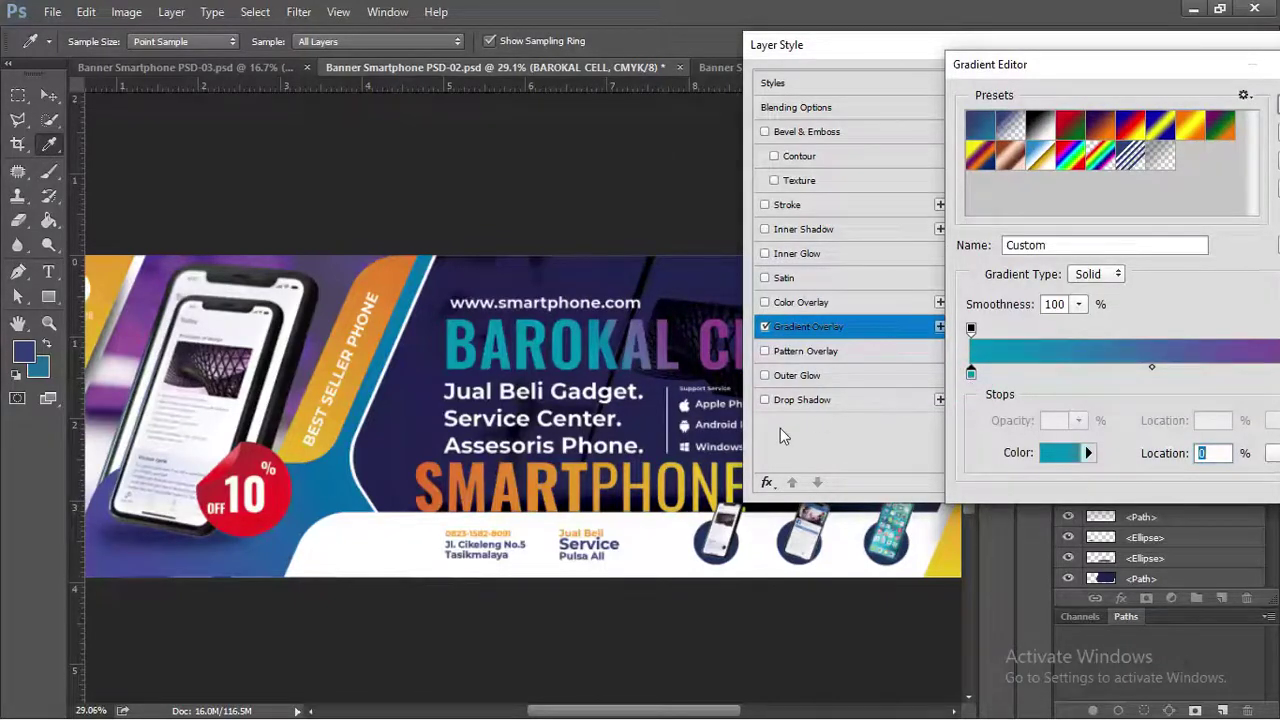
double_click(973, 374)
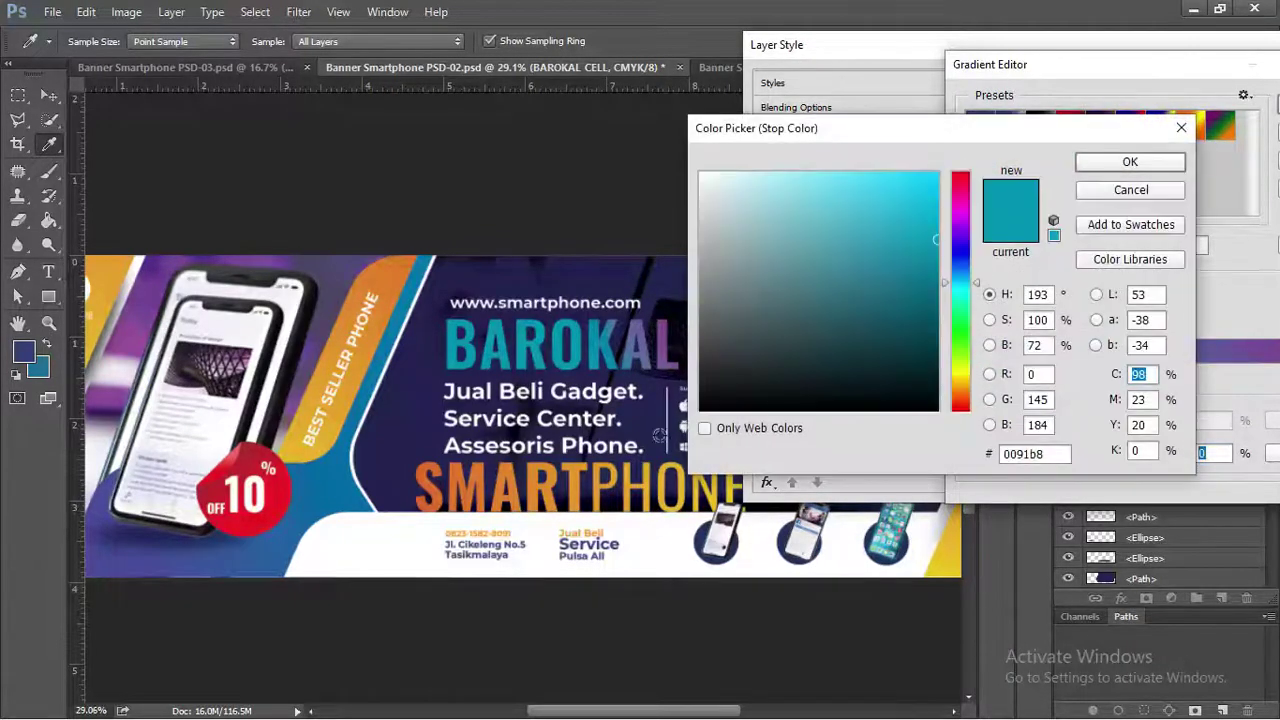
click(428, 474)
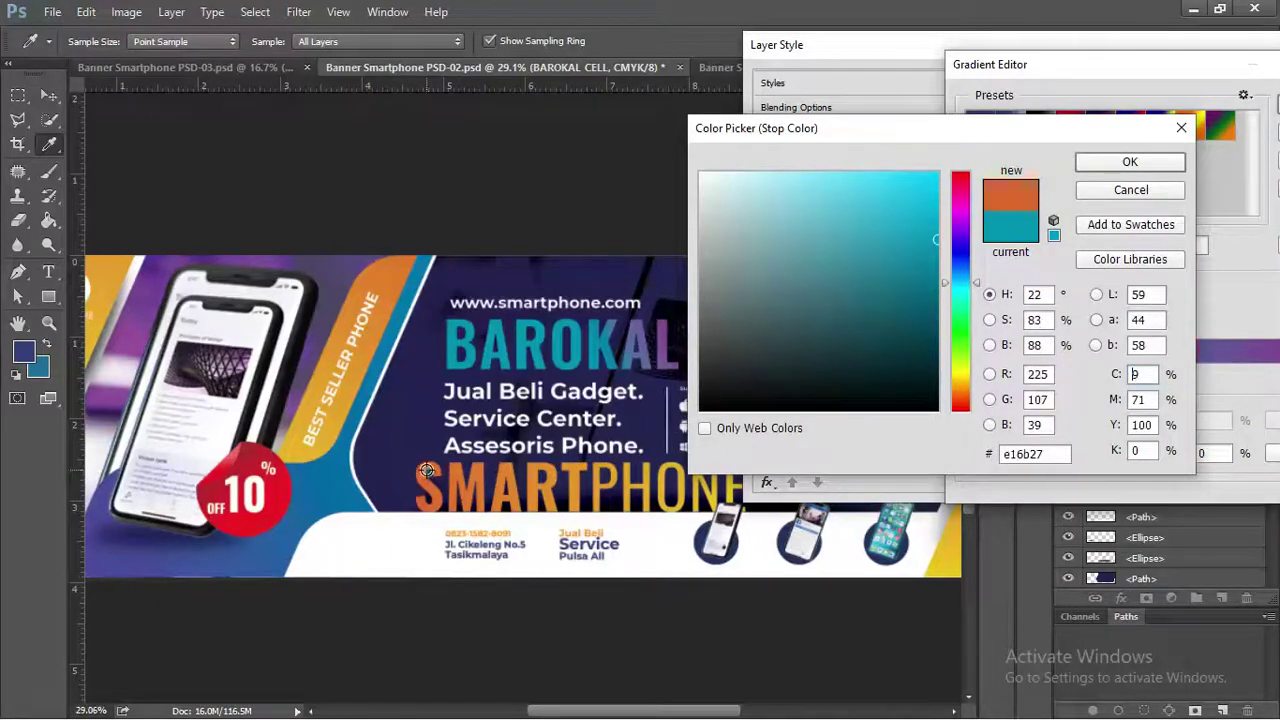
drag(1088, 128, 935, 124)
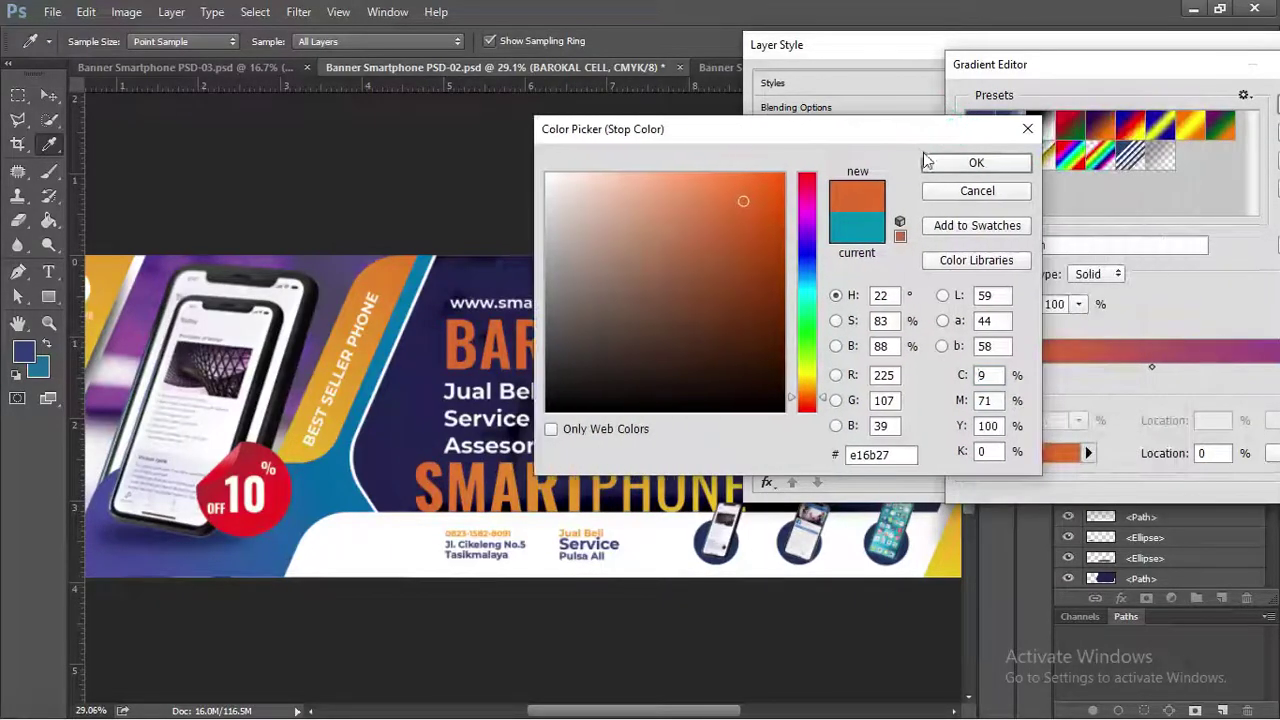
click(935, 160)
Set the gradient's end colour stop to yellow ffc630, starting from the Best Seller stripe's yellow, and apply the layer style
drag(1029, 63, 748, 77)
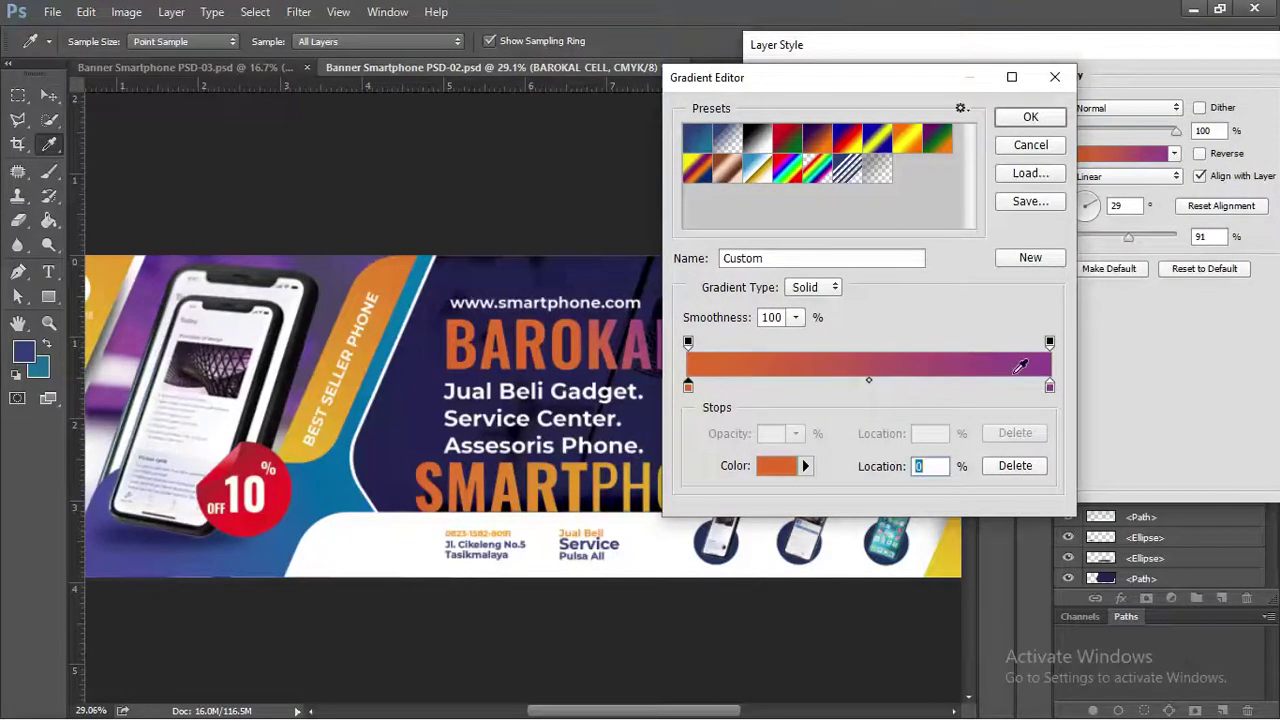
click(1049, 387)
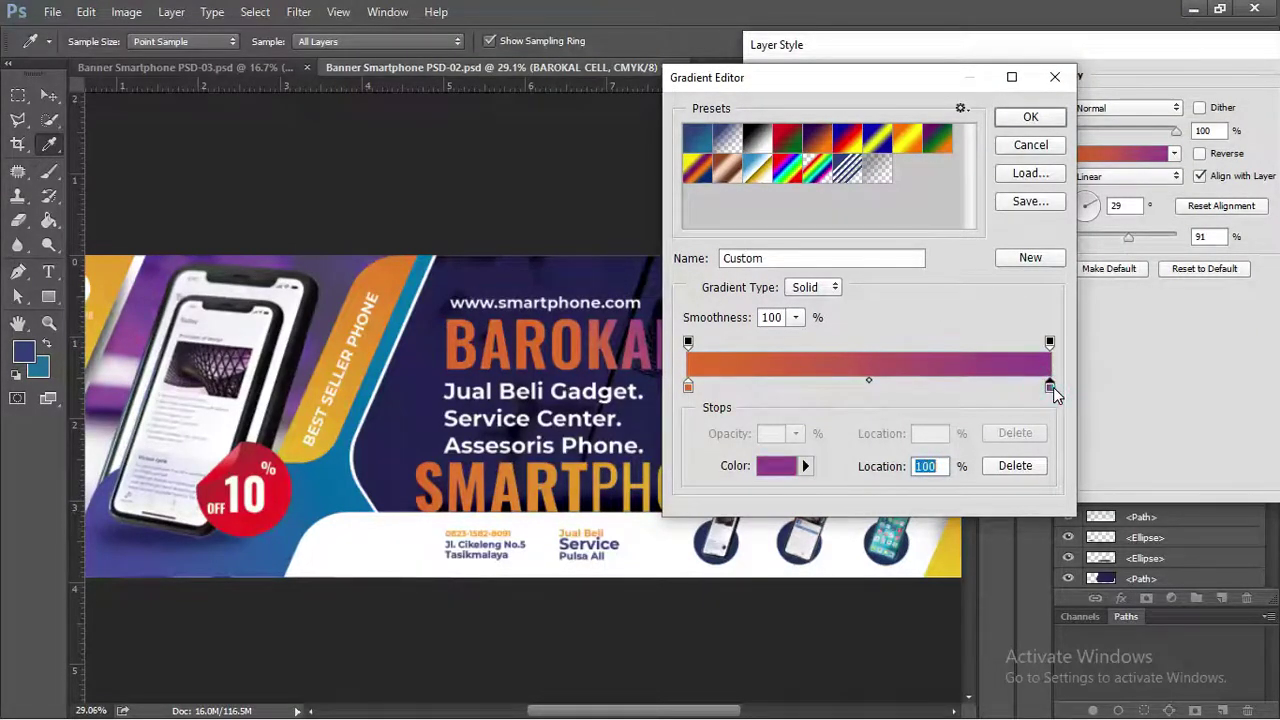
double_click(1050, 387)
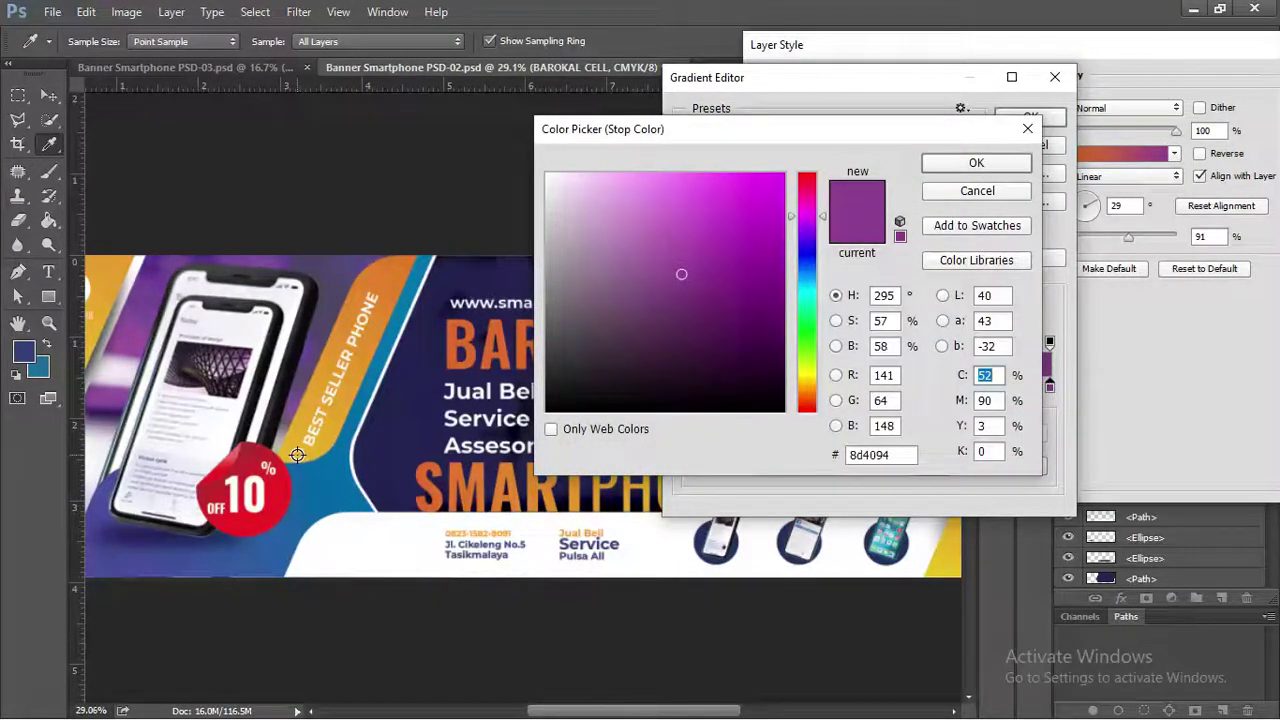
click(311, 455)
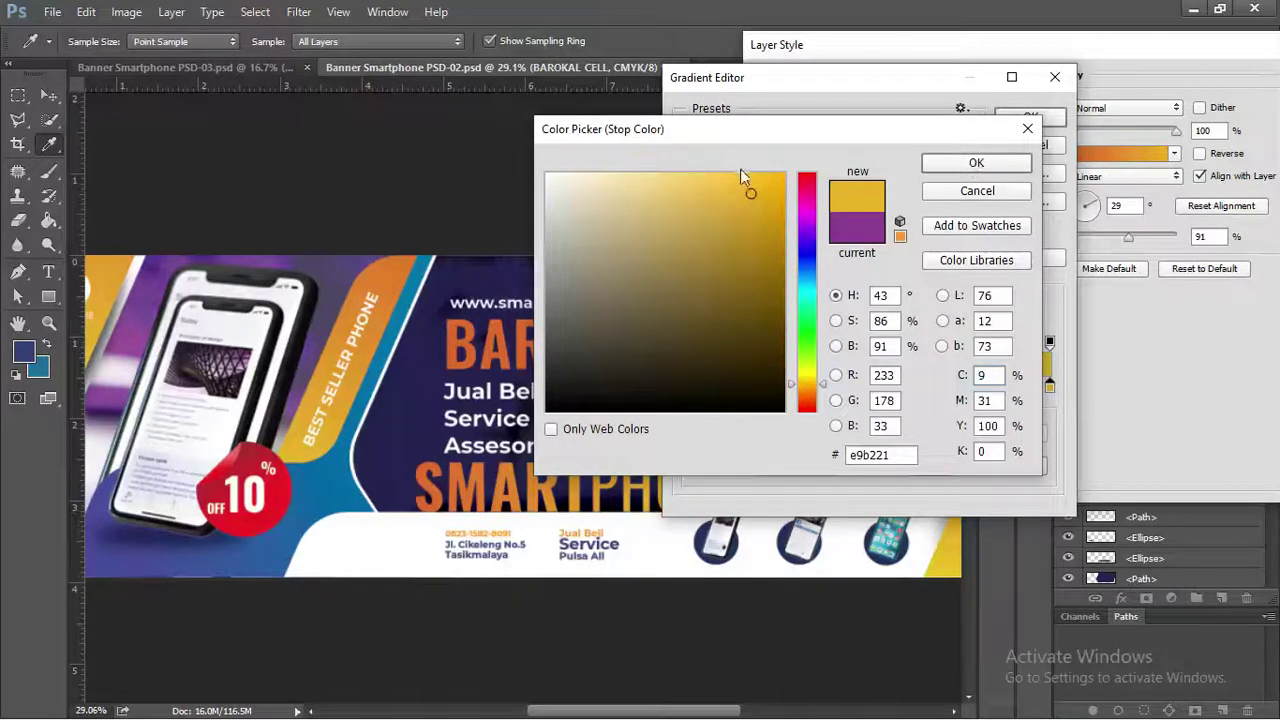
drag(750, 191, 740, 171)
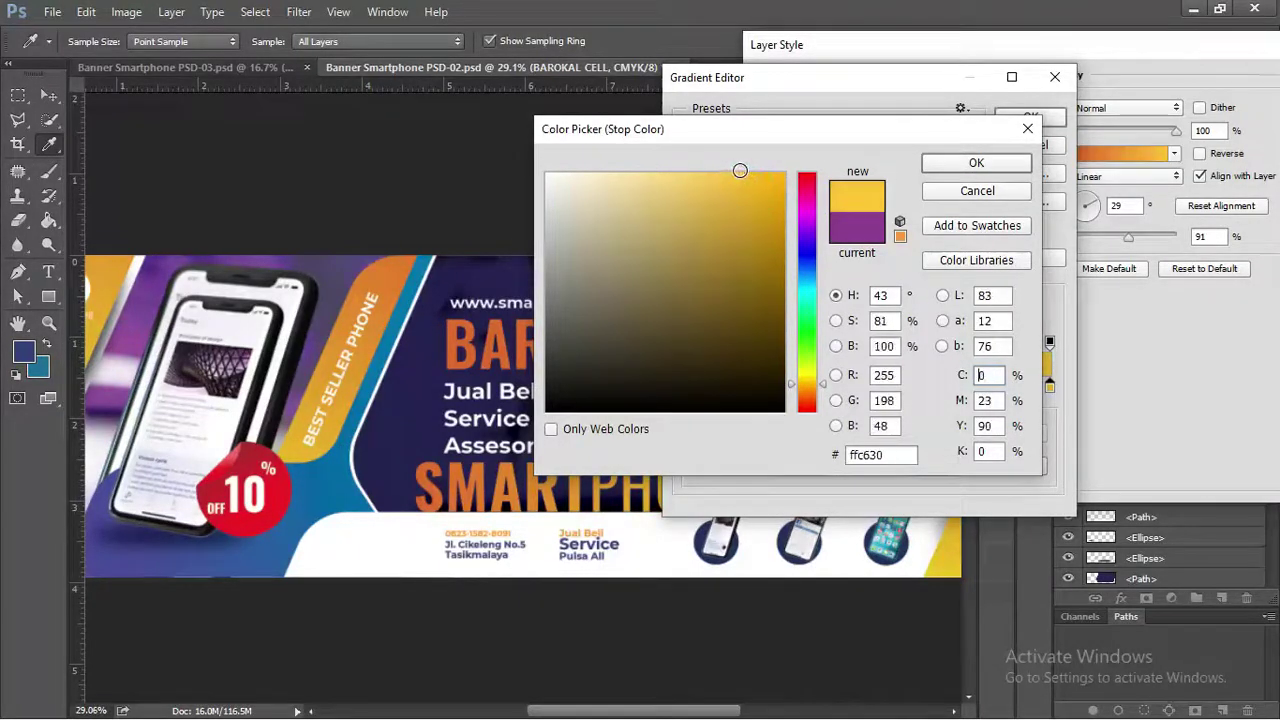
click(960, 165)
click(1030, 118)
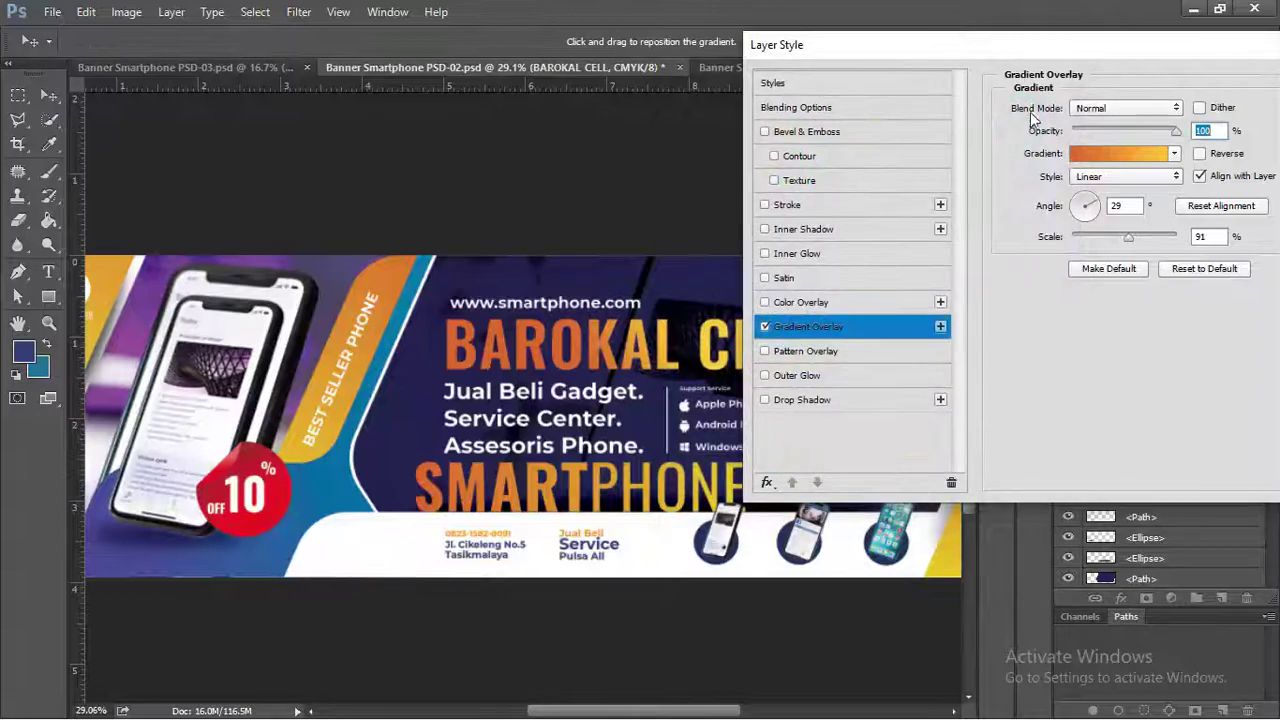
drag(1089, 46, 789, 83)
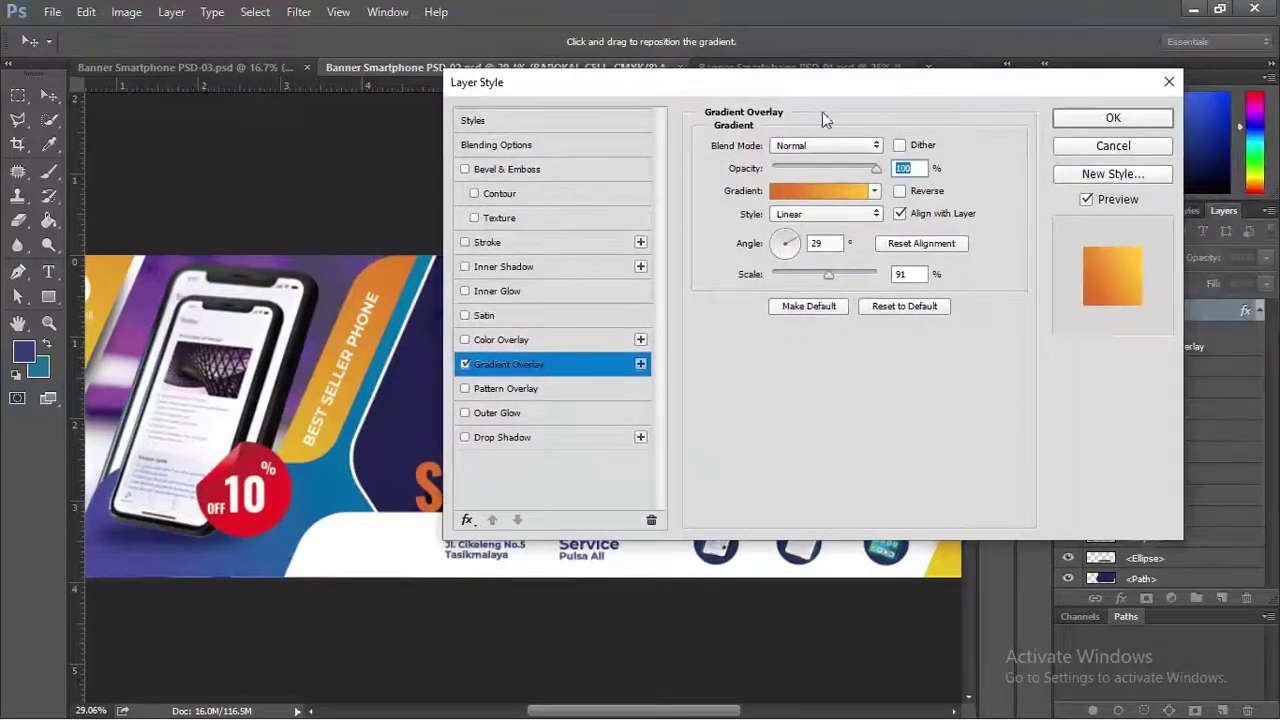
click(1076, 123)
scroll(640, 385, up, 2)
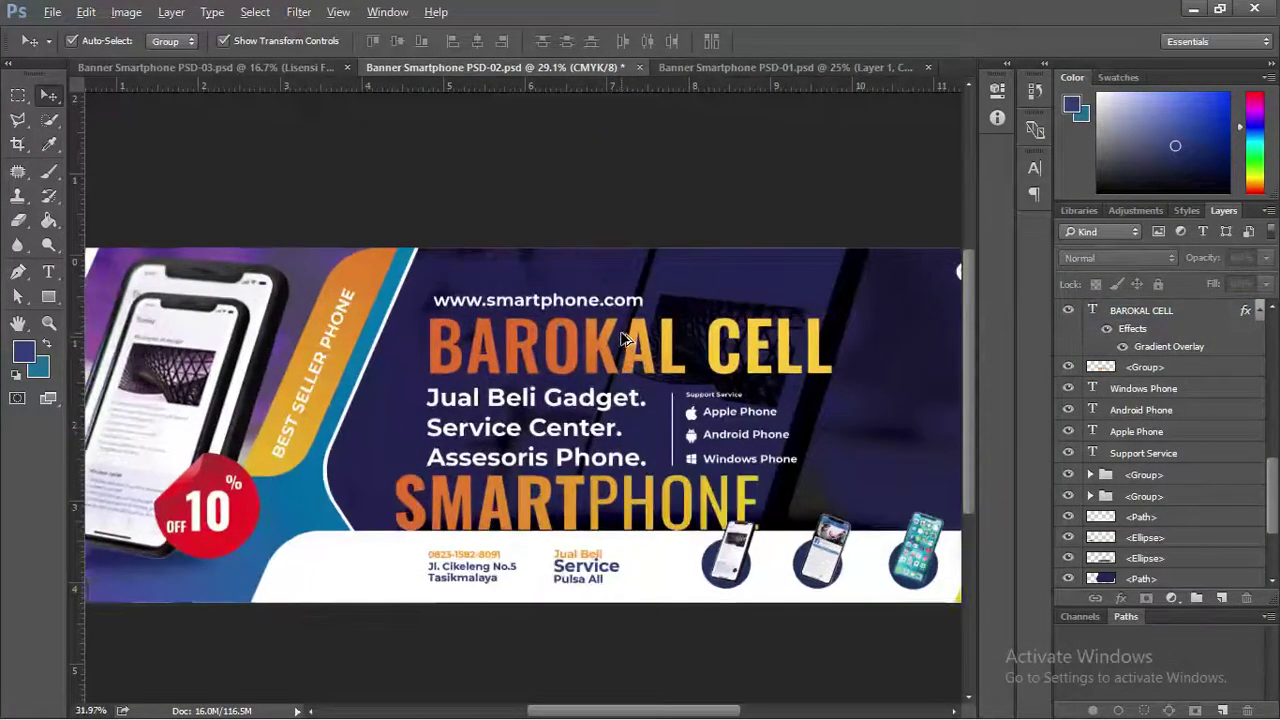
scroll(630, 330, down, 1)
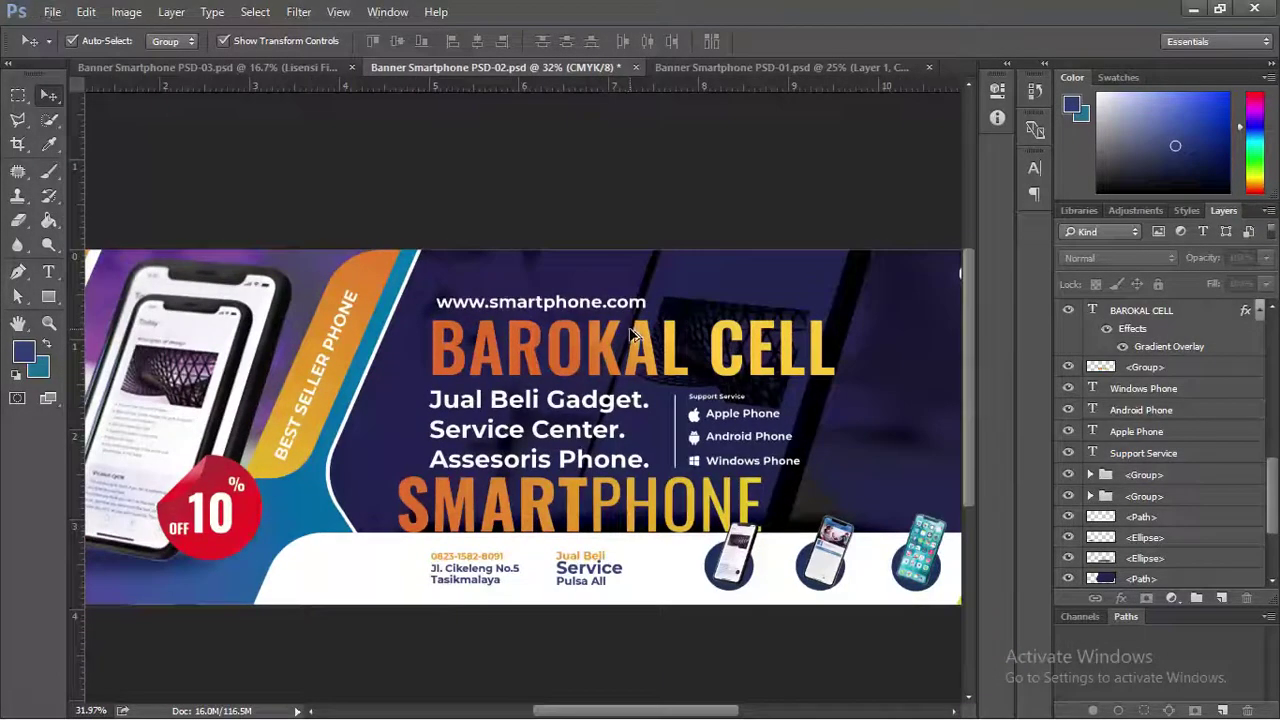
scroll(630, 330, down, 1)
Hide the layer group that holds the old SMARTPHONE title below the services text
click(645, 487)
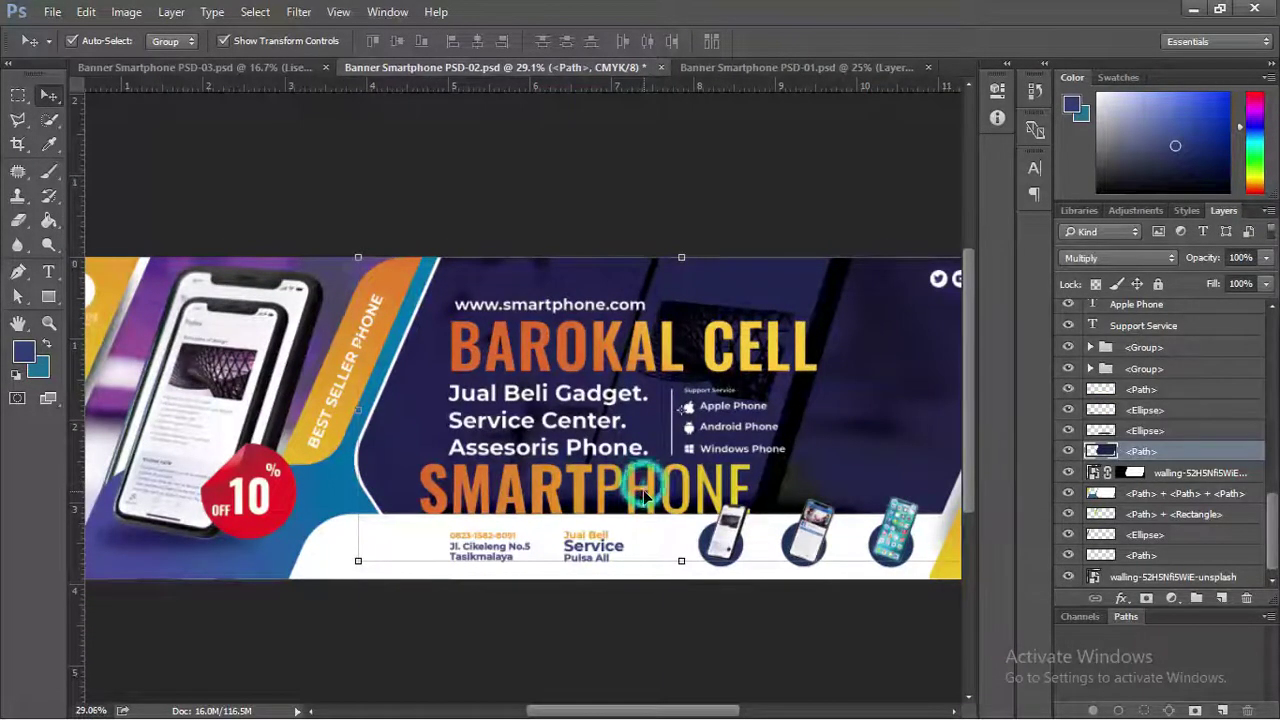
click(650, 489)
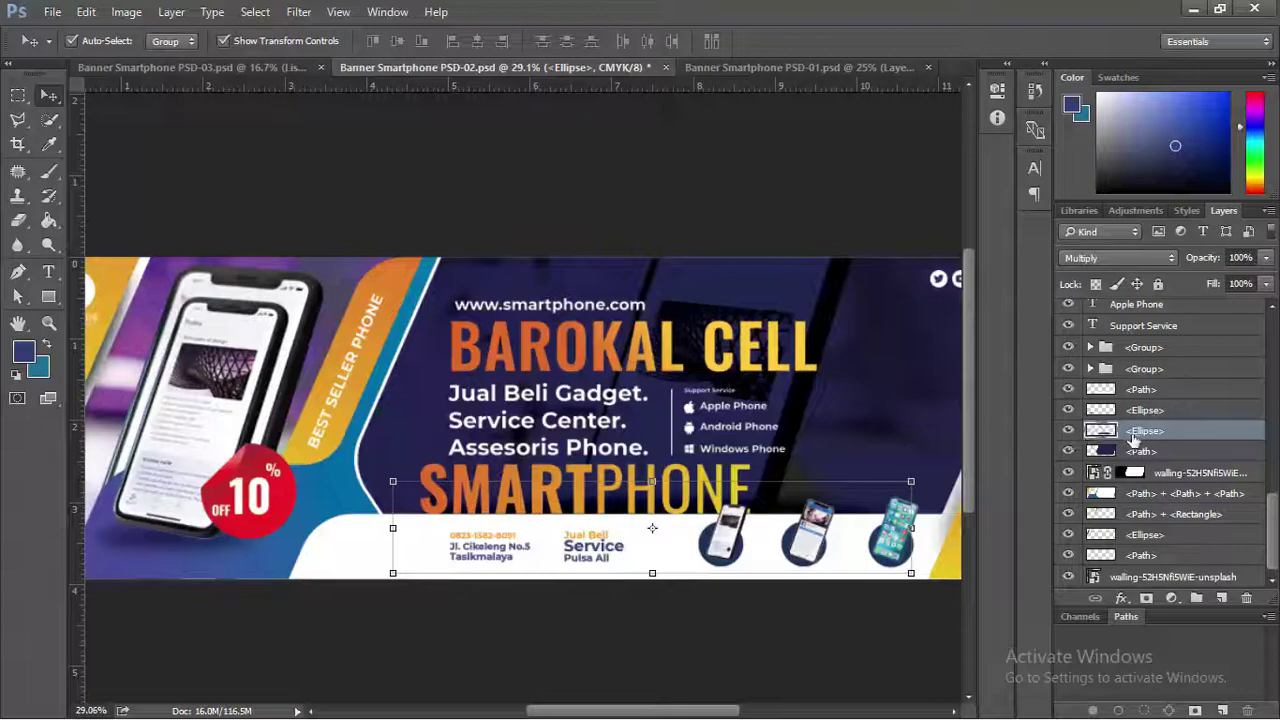
click(1132, 410)
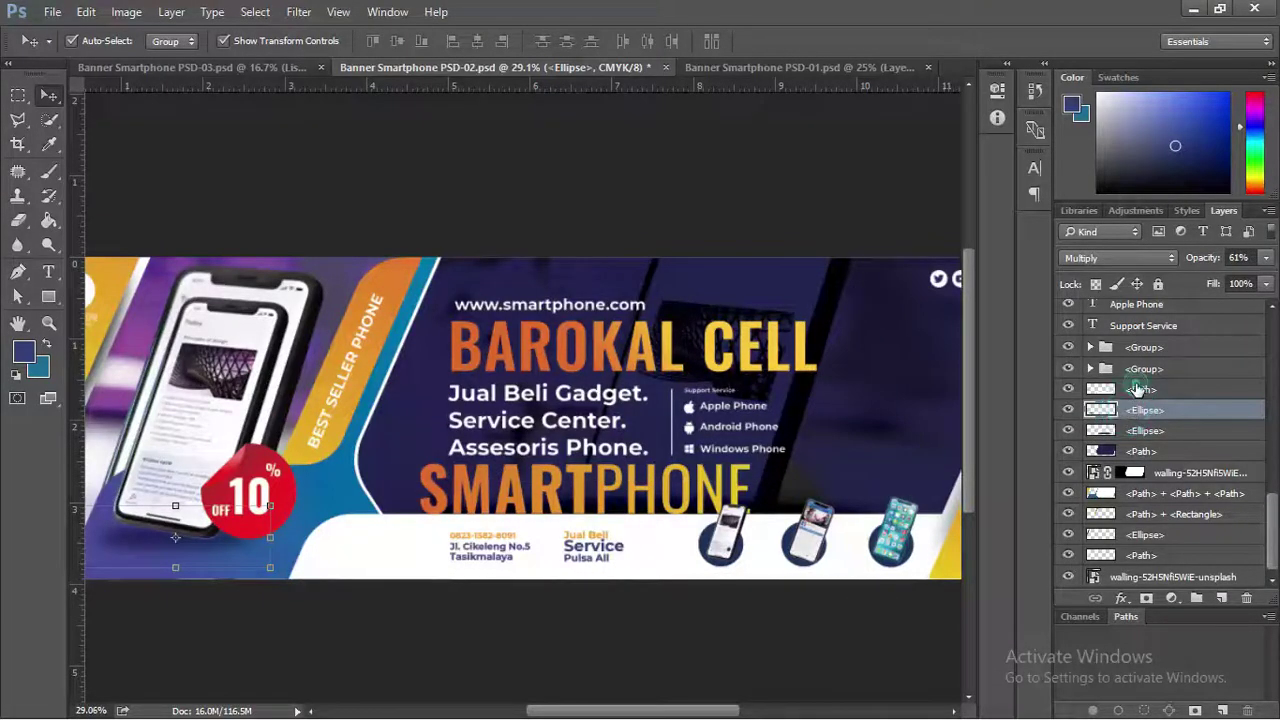
click(1138, 389)
click(1143, 431)
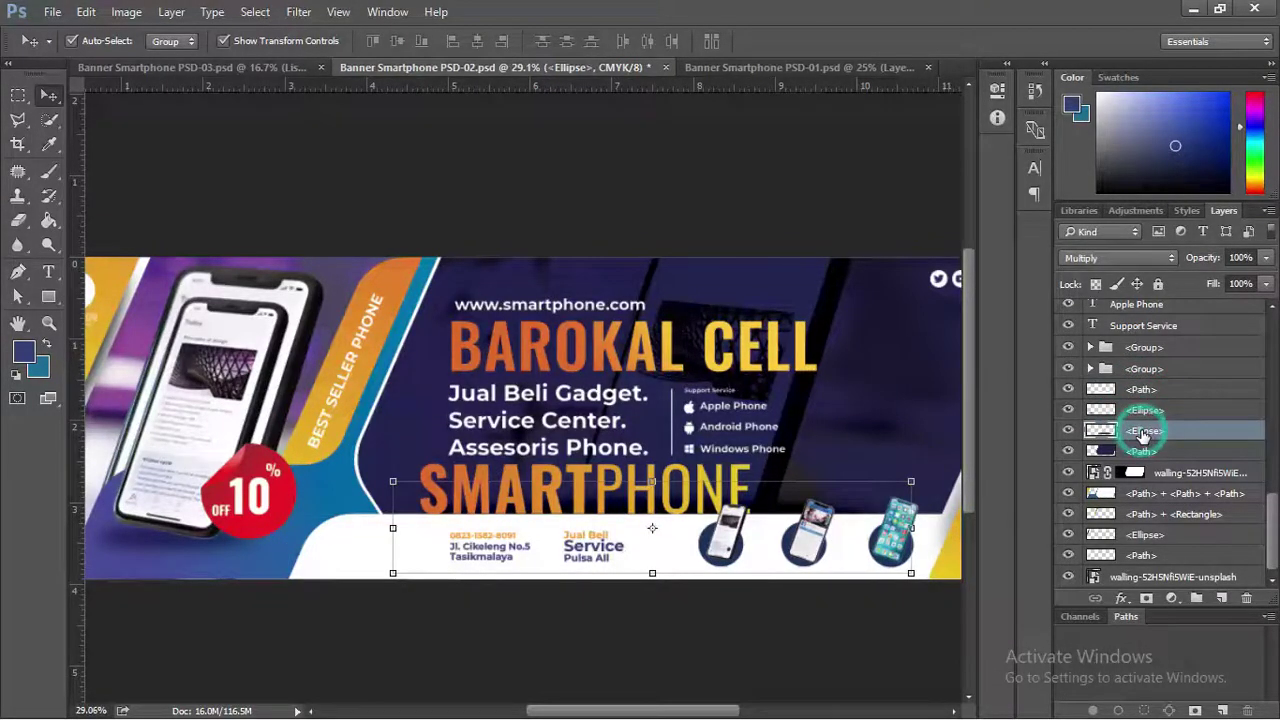
scroll(600, 470, up, 3)
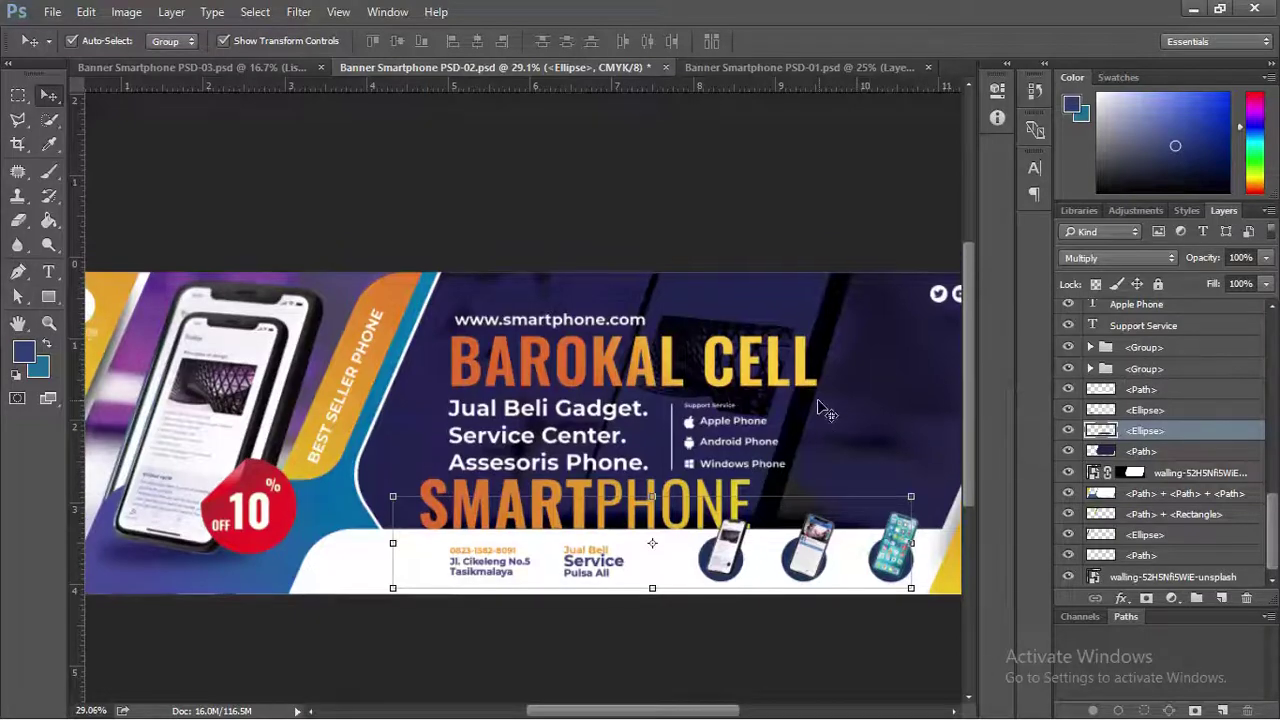
click(604, 468)
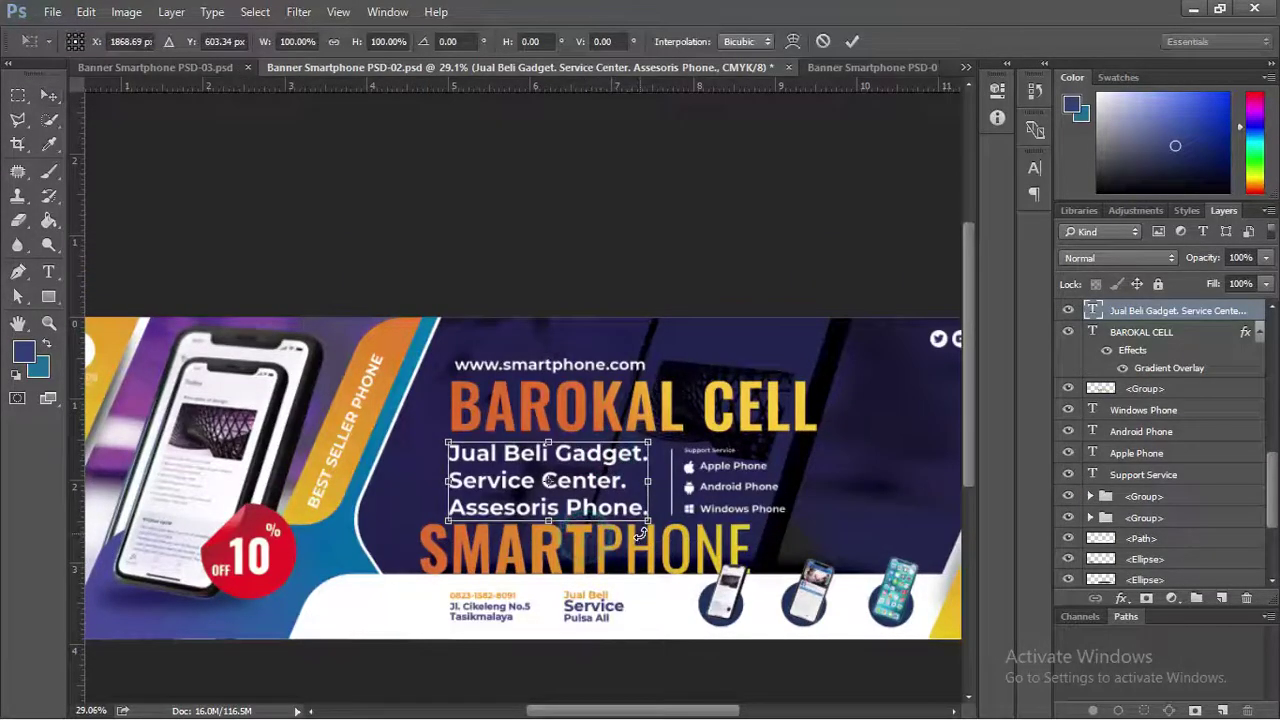
click(716, 552)
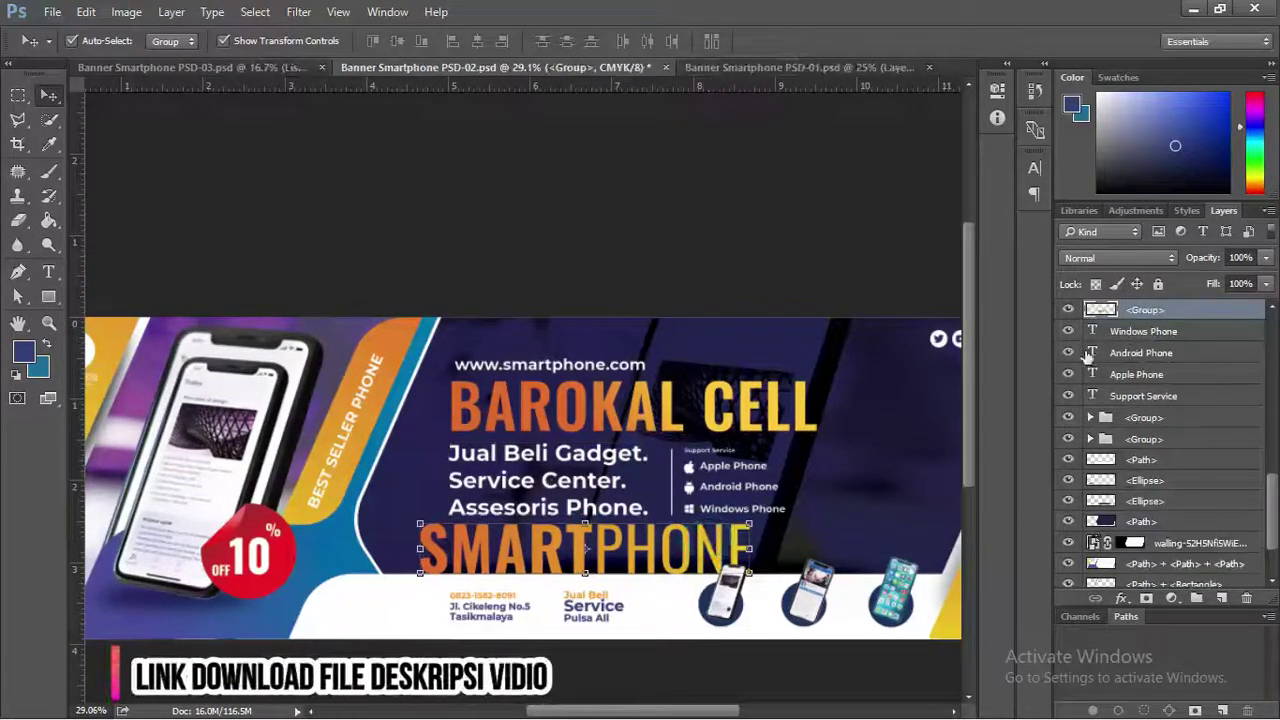
click(1068, 309)
click(604, 217)
scroll(524, 425, down, 1)
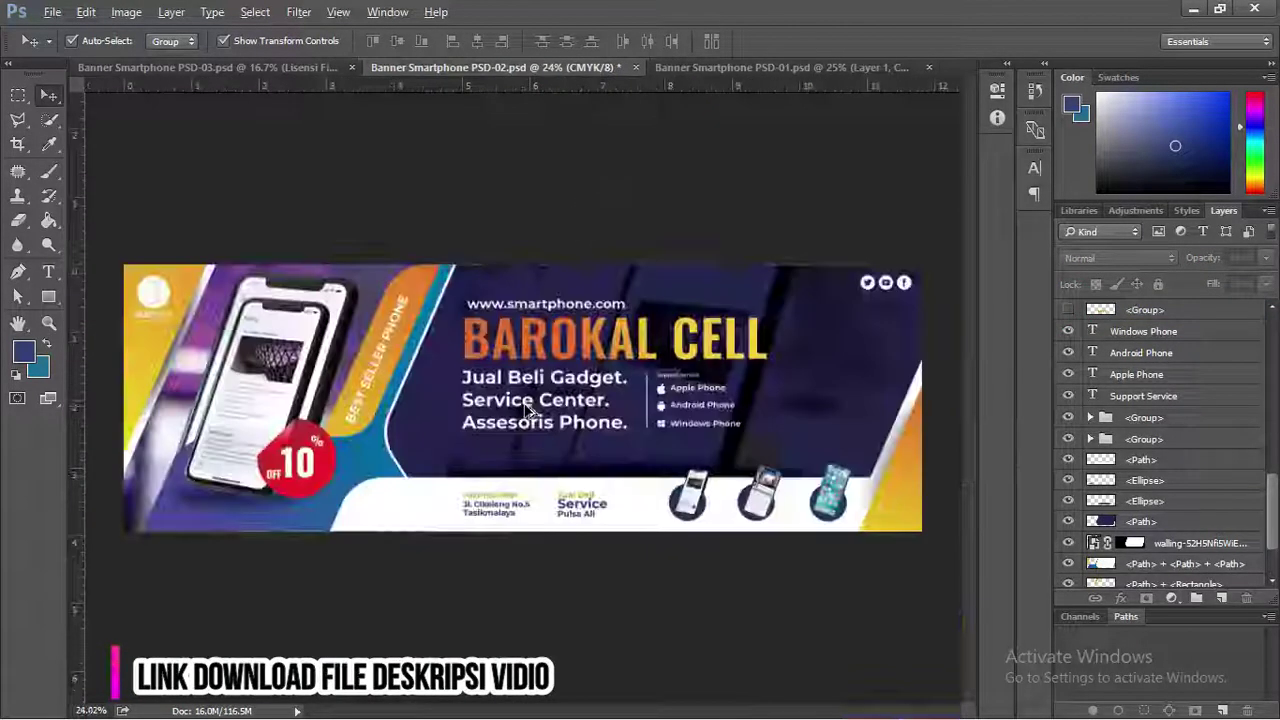
Open the "Jual Beli Gadget." text block for editing, select the word "Beli", and leave text editing
click(521, 405)
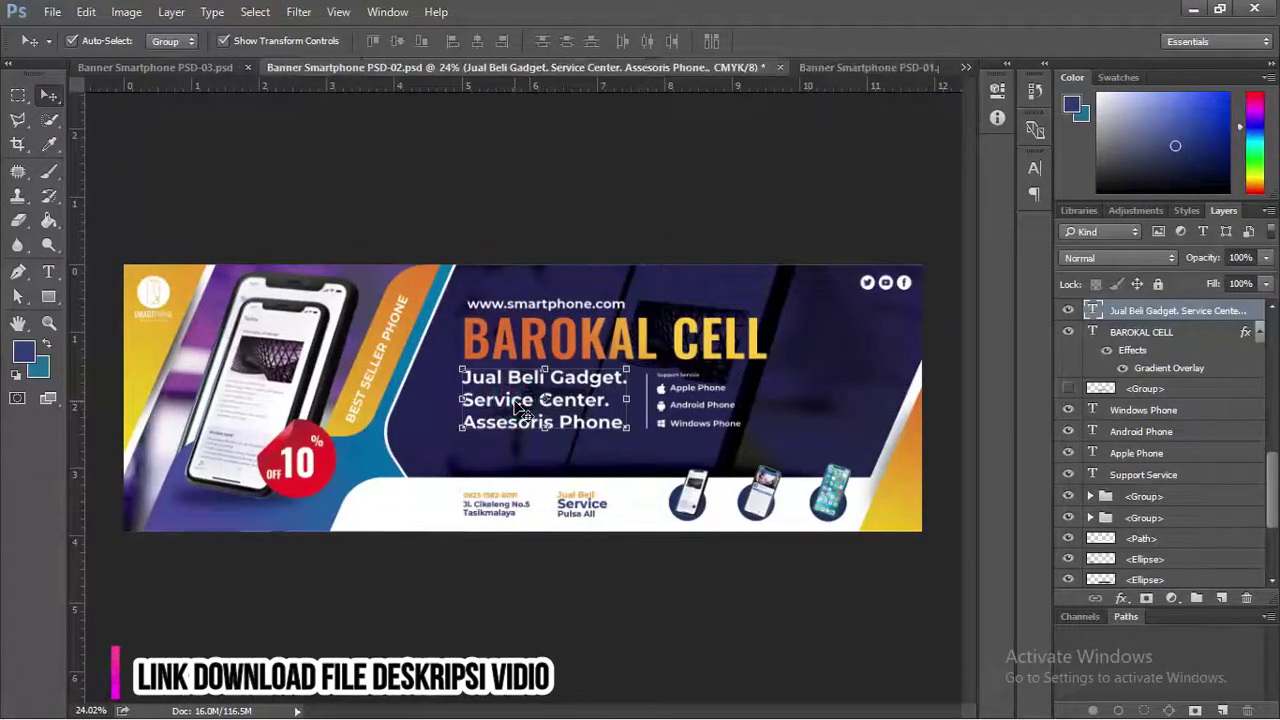
click(45, 272)
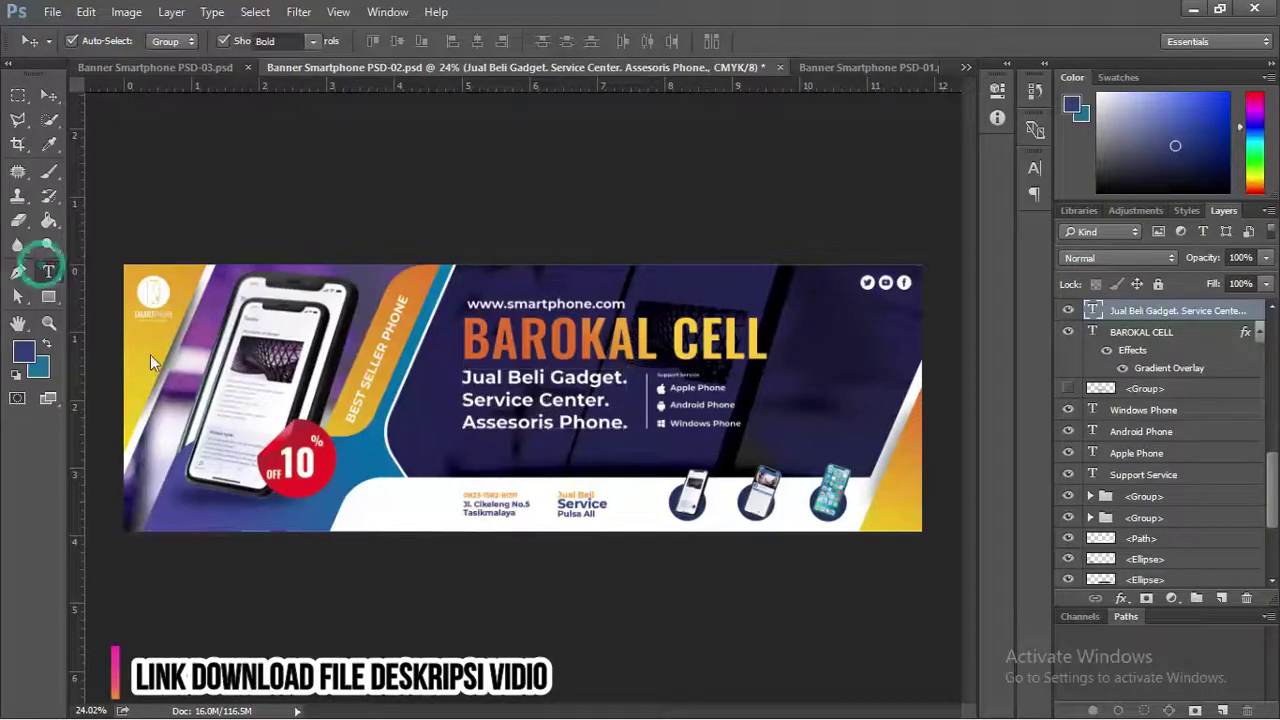
click(542, 380)
double_click(542, 380)
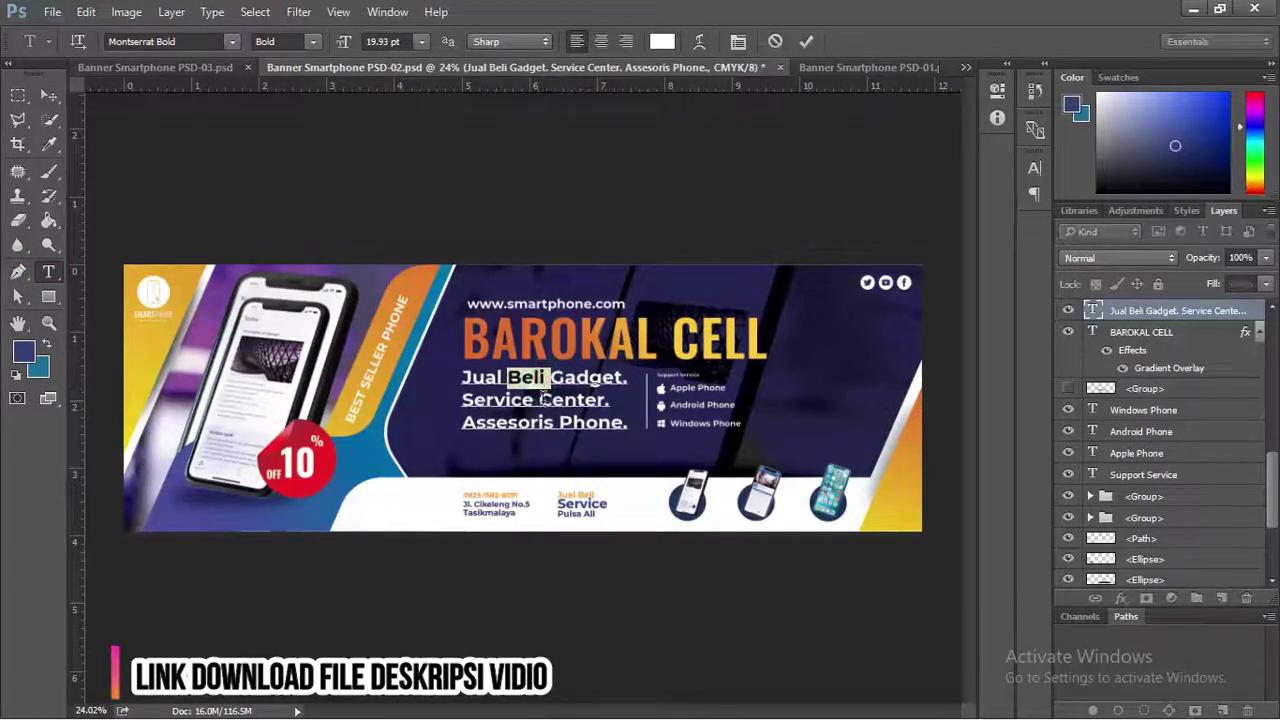
click(50, 96)
click(416, 143)
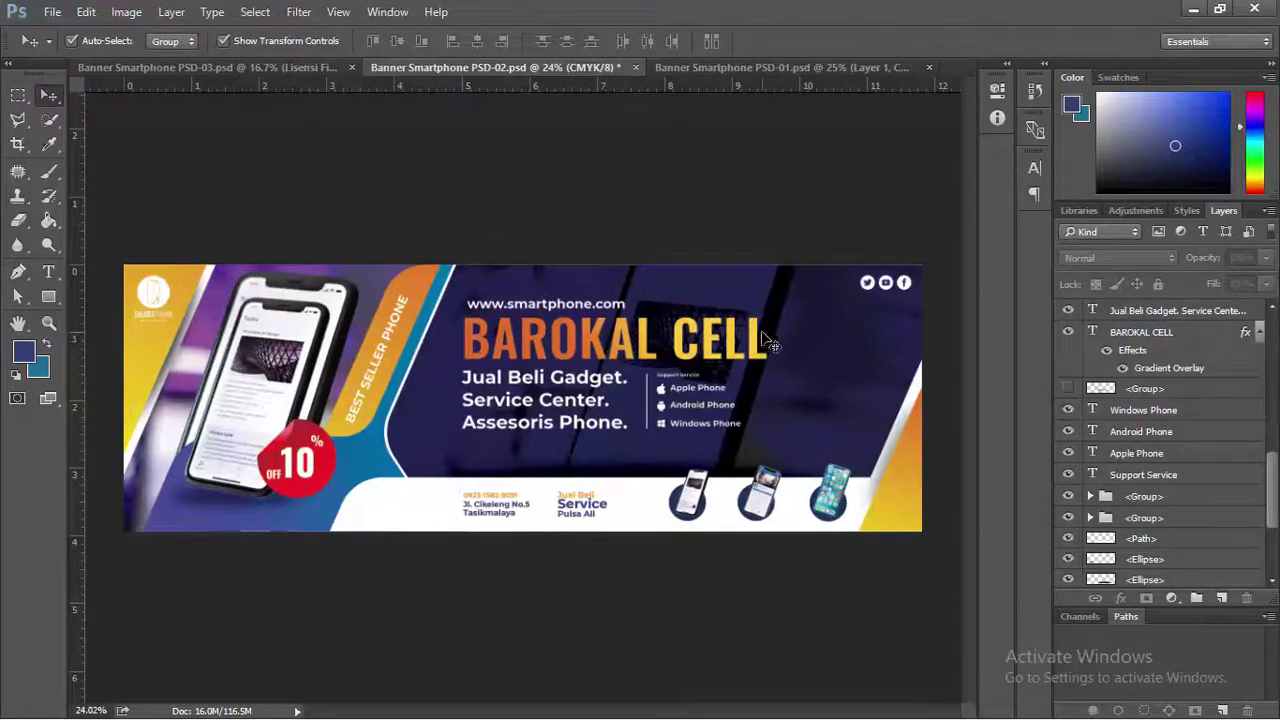
Add a Hue/Saturation adjustment layer above Layer 0 copy with hue +2 and saturation +28
scroll(1108, 410, up, 10)
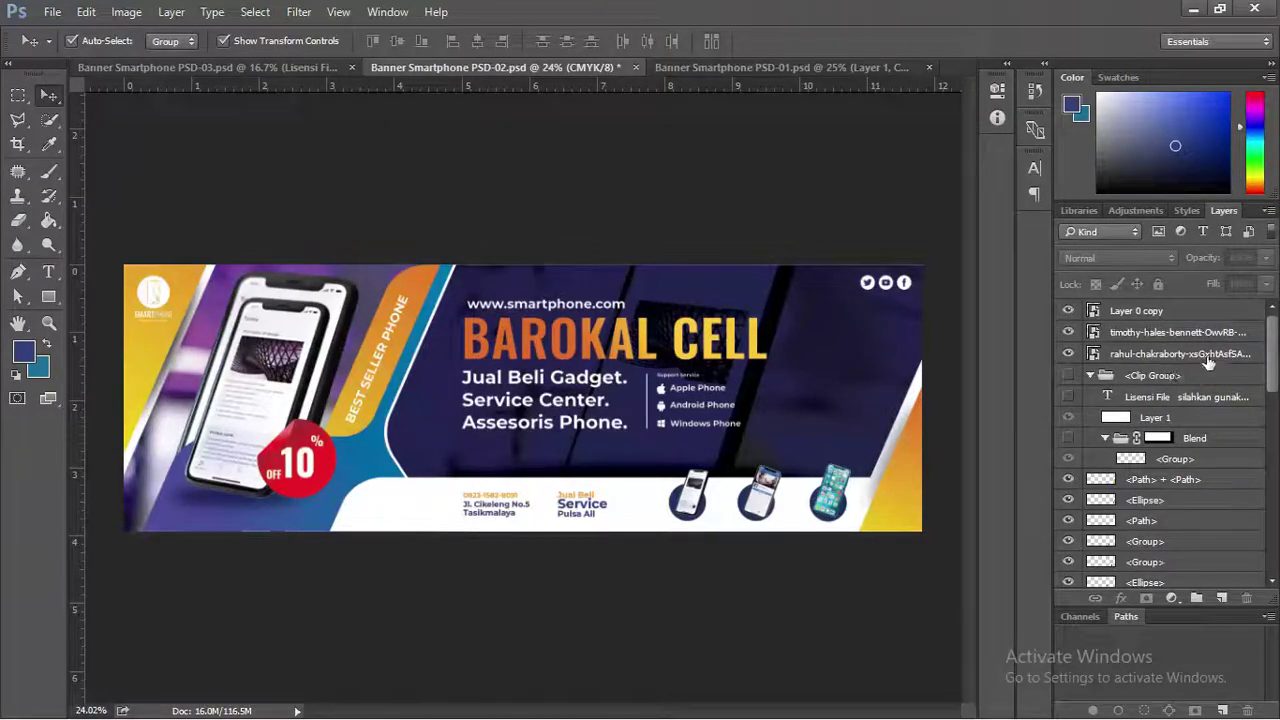
click(1199, 314)
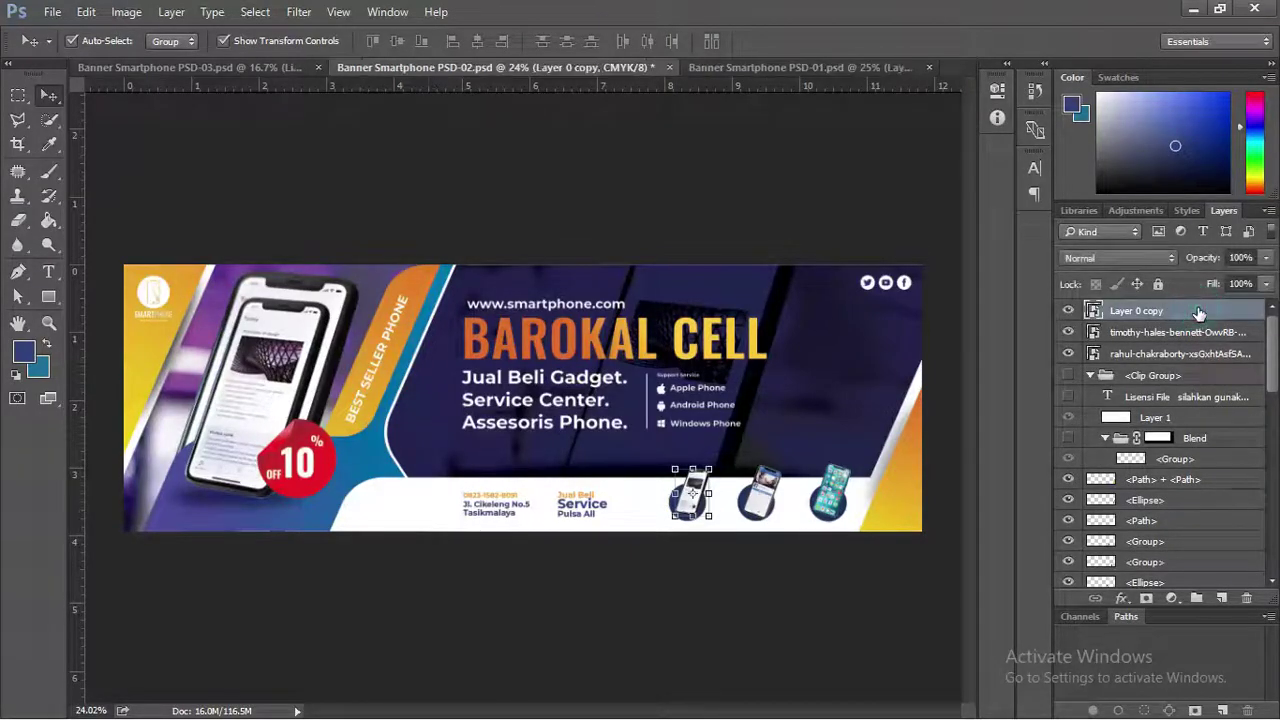
click(1169, 597)
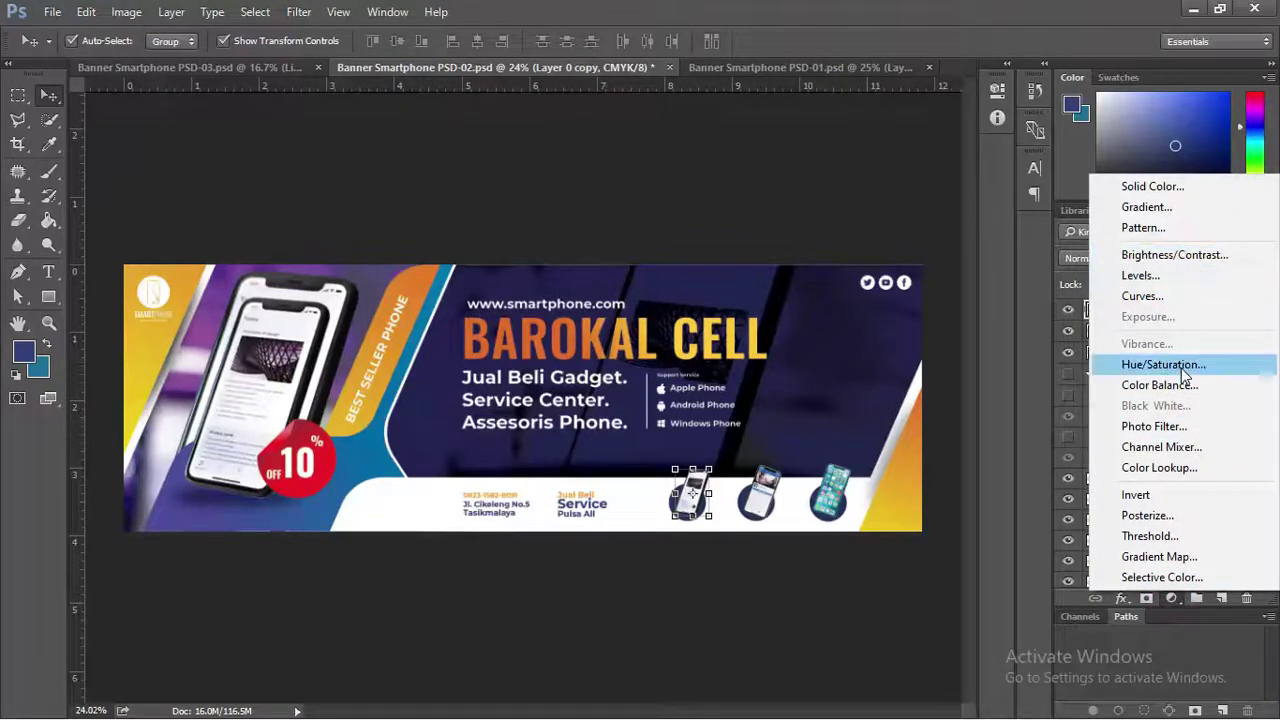
click(1170, 598)
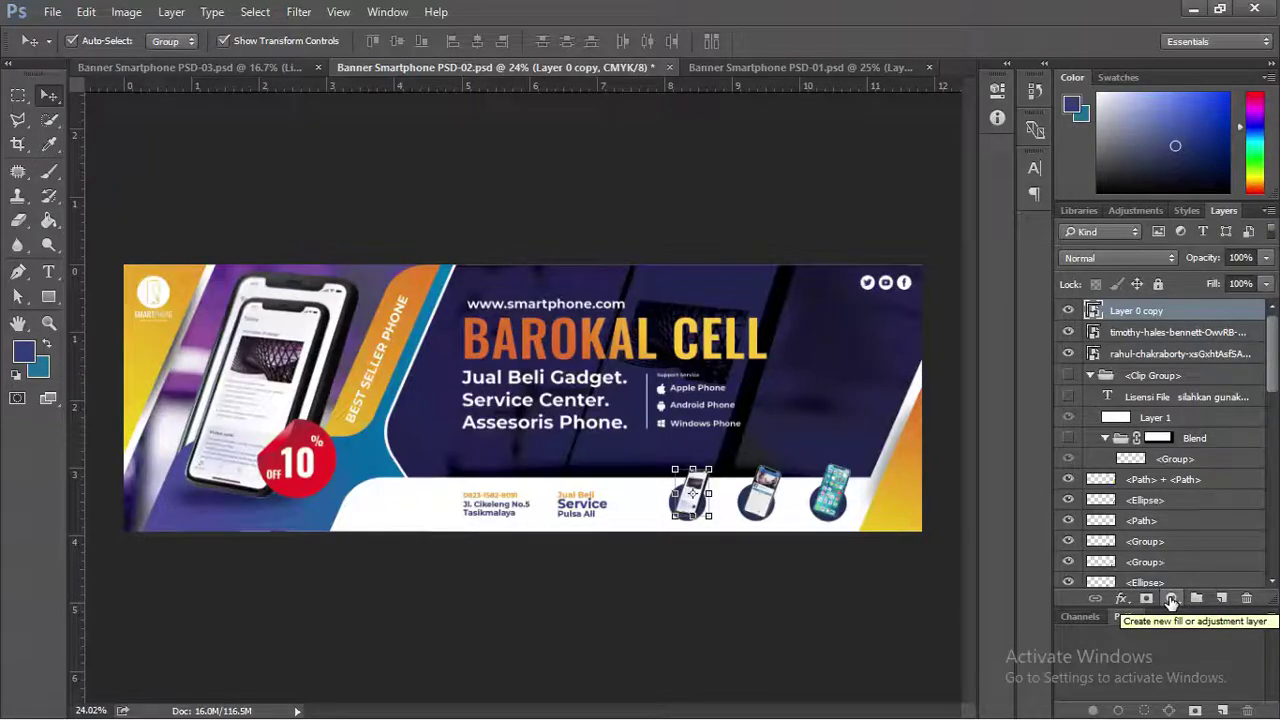
click(1171, 598)
click(1172, 374)
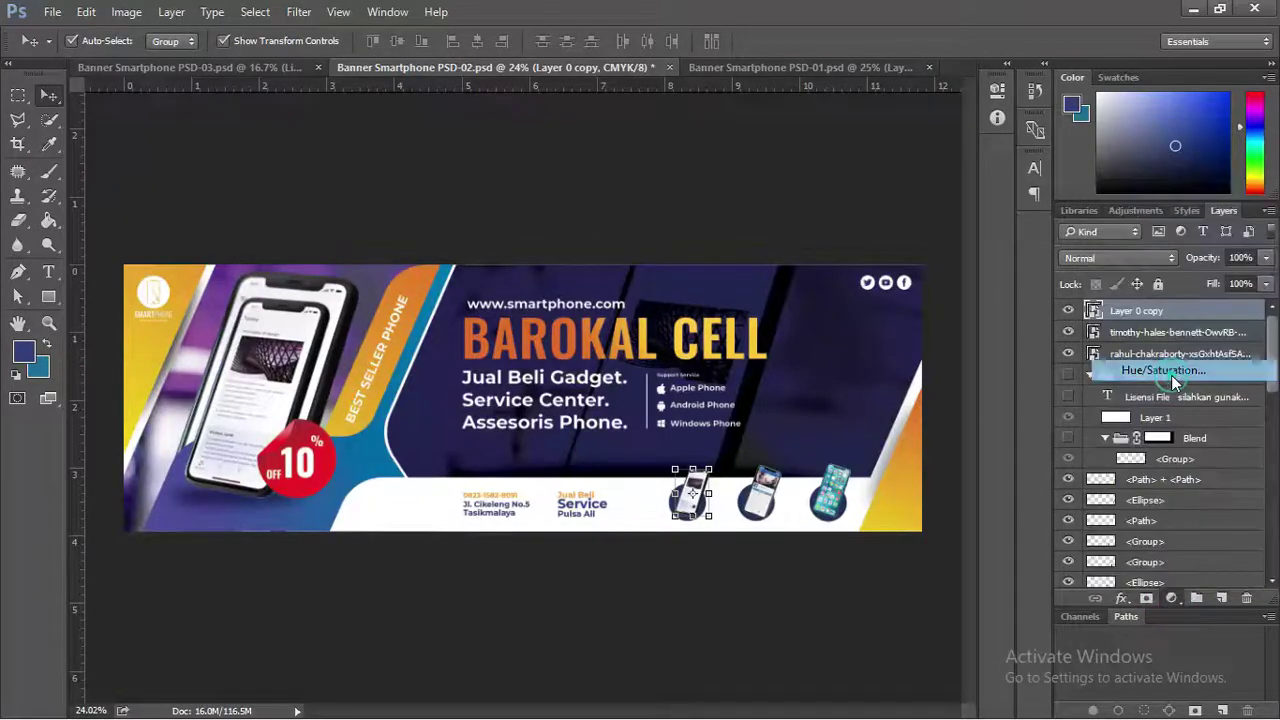
mouse_move(880, 248)
mouse_down()
mouse_move(850, 245)
mouse_move(868, 245)
mouse_up()
mouse_move(846, 200)
mouse_down()
mouse_move(865, 203)
mouse_move(810, 206)
mouse_move(840, 204)
mouse_up()
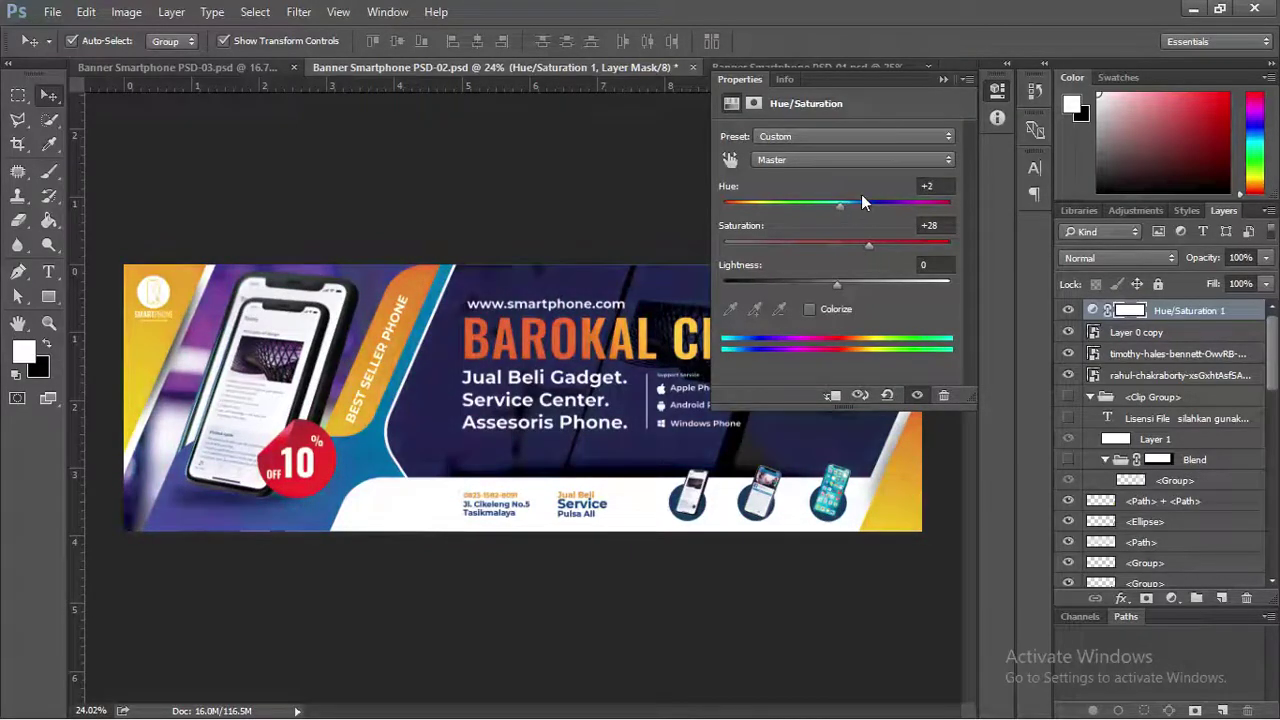
click(940, 80)
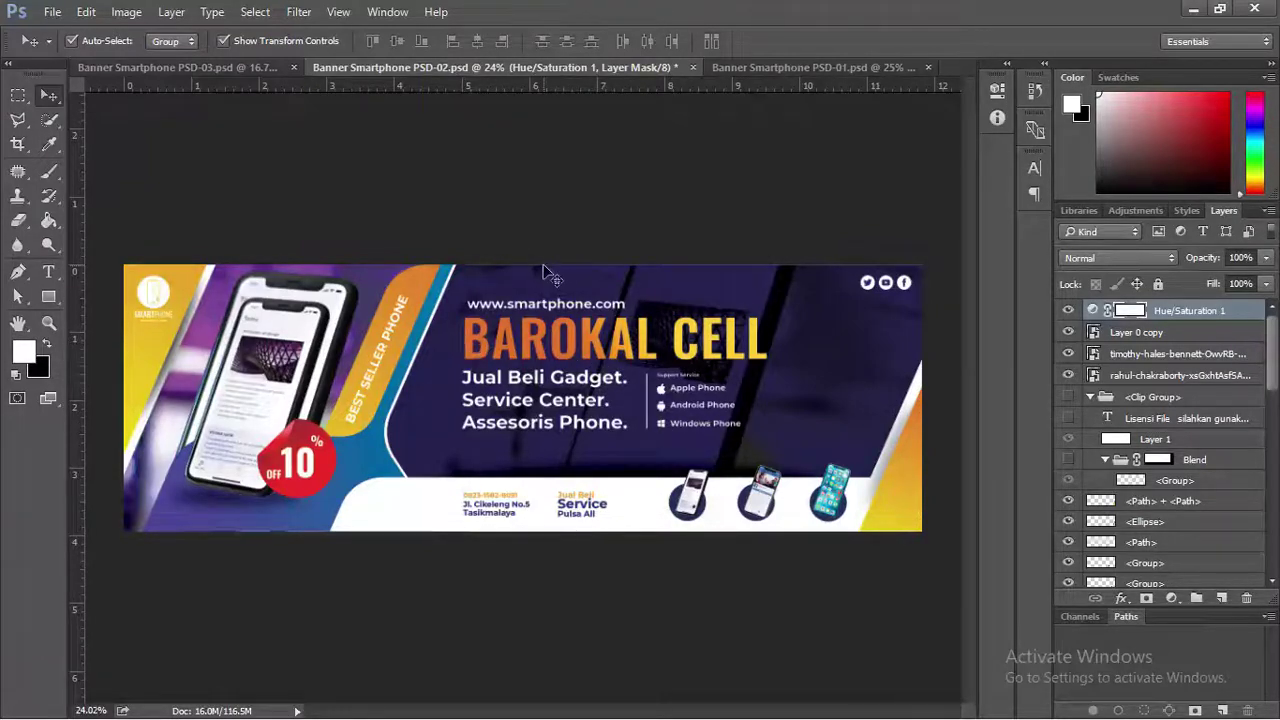
Switch to the Smartphone CDR.cdr document in CorelDRAW and delete the licence text and the translucent rectangle covering the designs
key(alt+Tab)
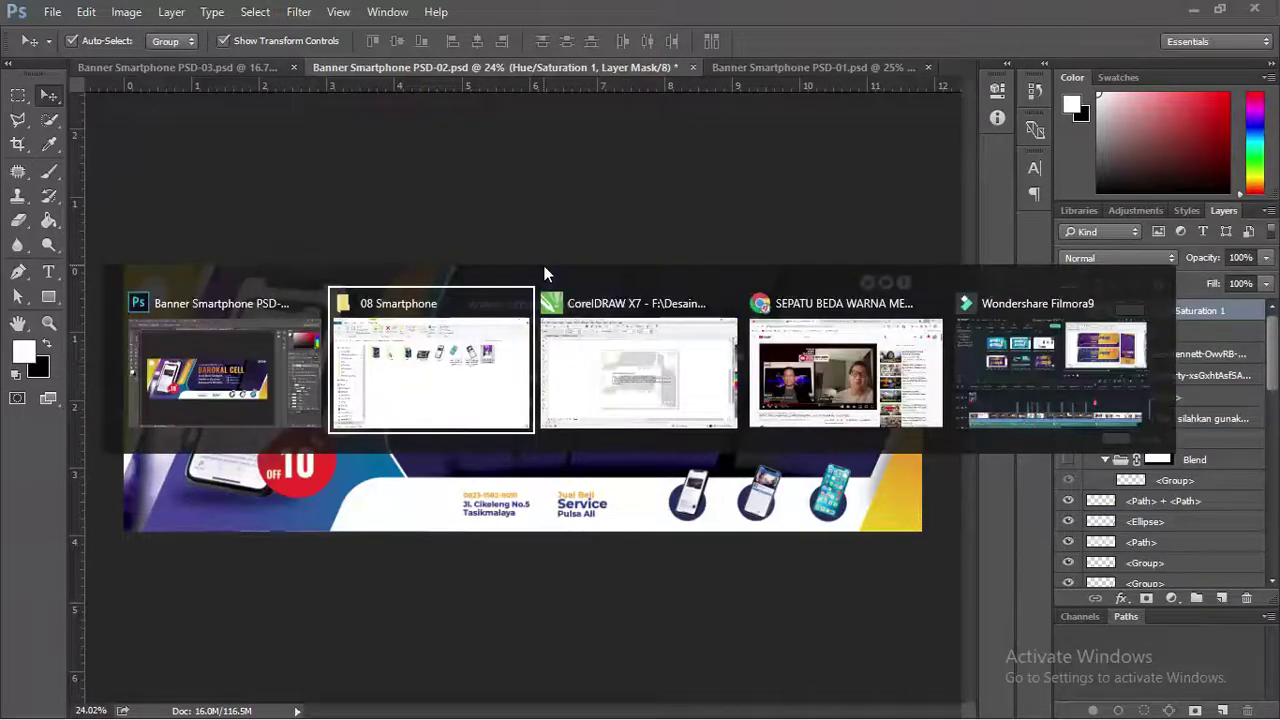
click(633, 341)
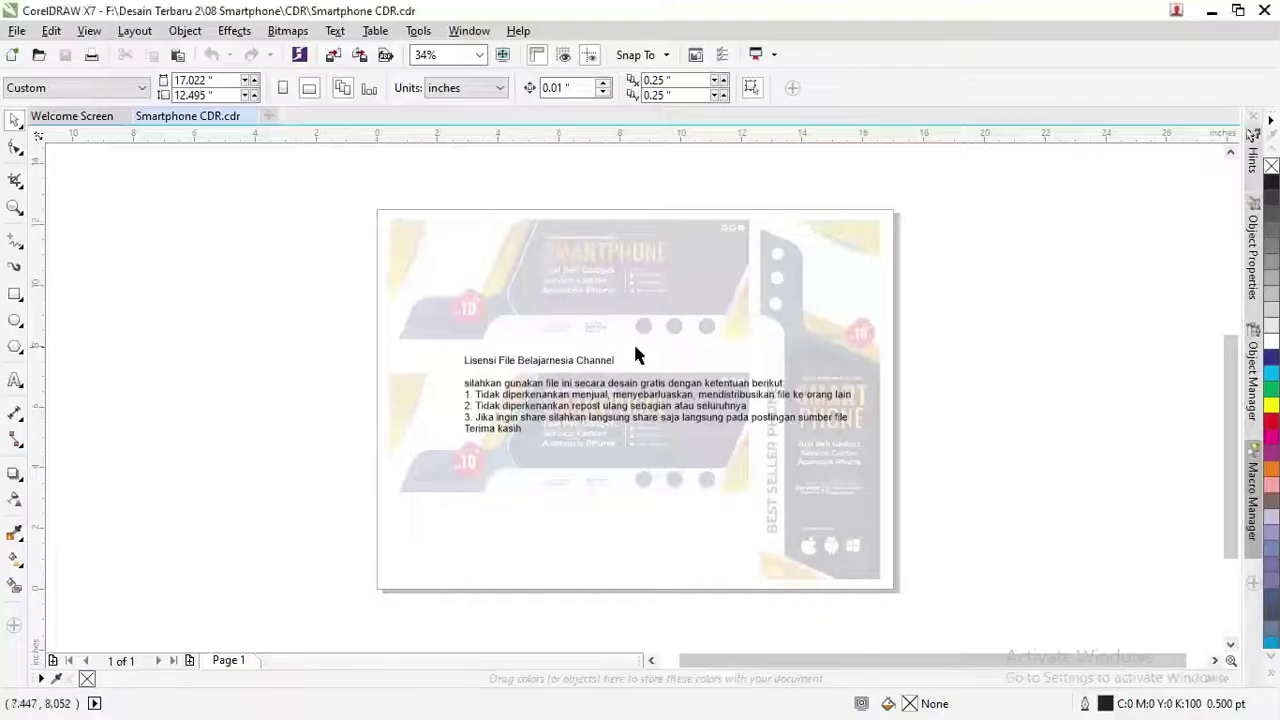
click(641, 335)
click(610, 406)
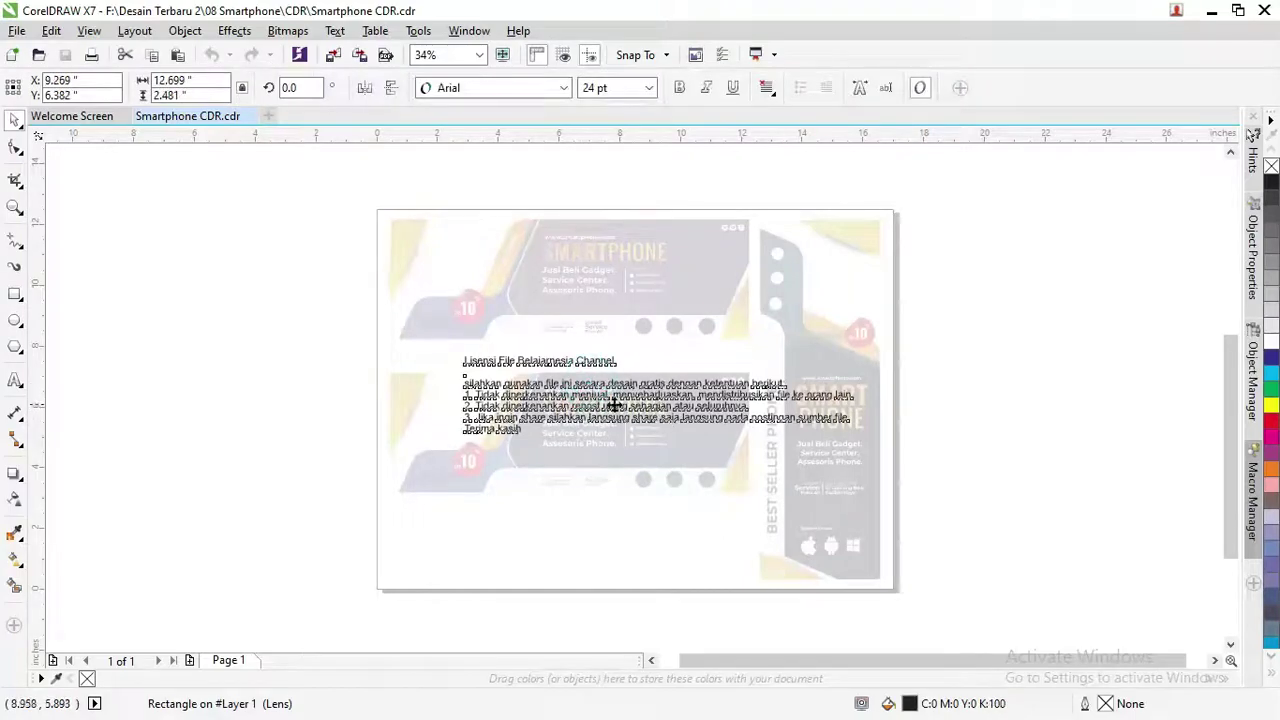
key(Delete)
click(580, 345)
key(Delete)
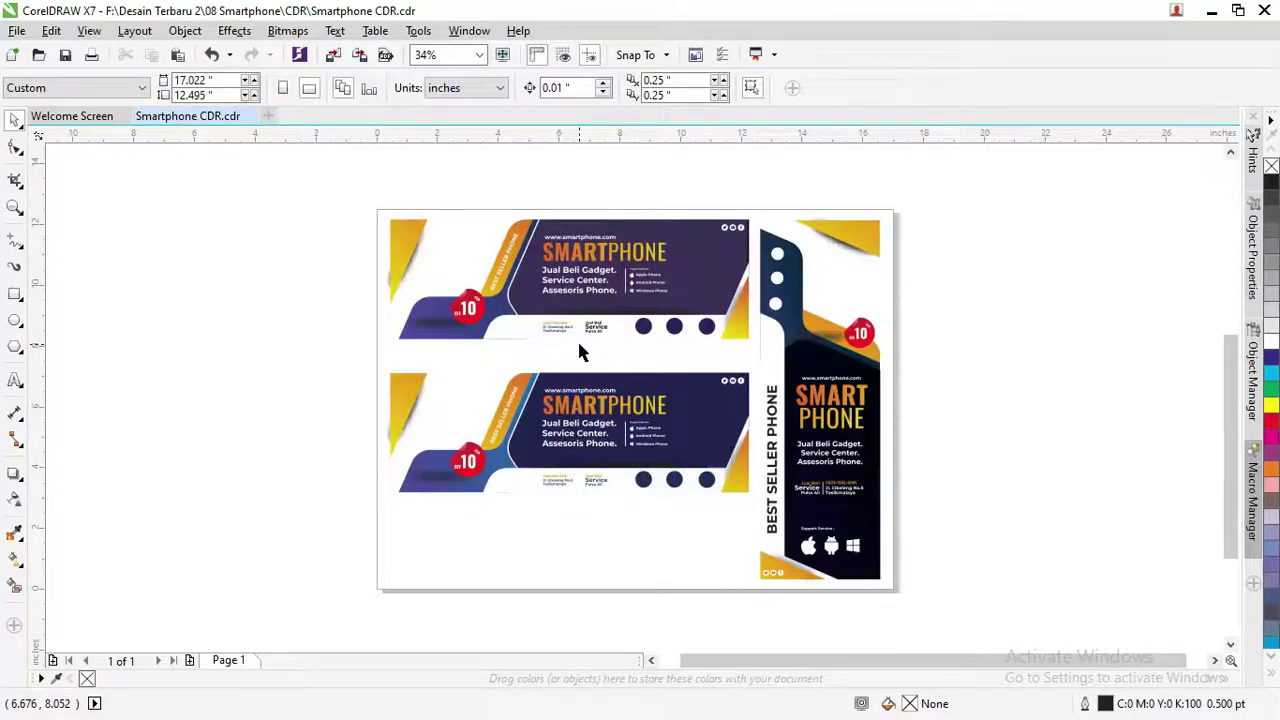
Move the lower horizontal banner, the vertical banner and the leftover shadow off the page and delete them
drag(422, 378, 760, 540)
drag(994, 643, 752, 192)
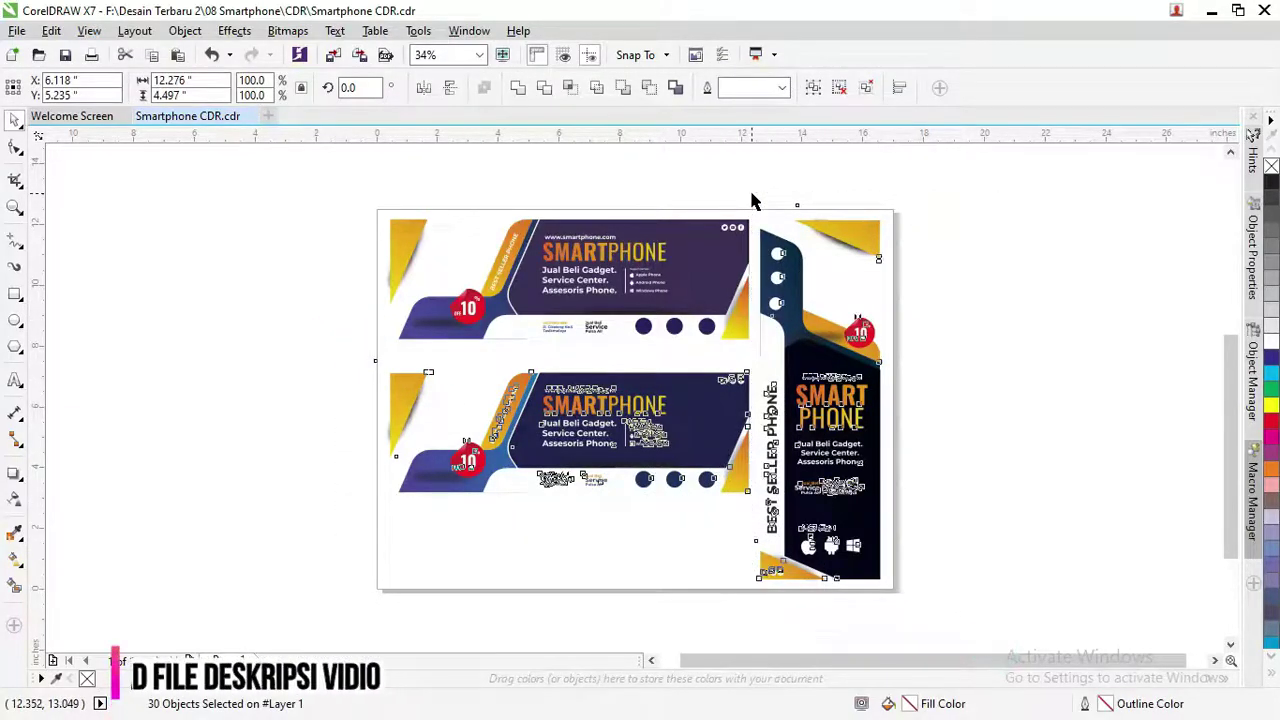
scroll(800, 308, down, 2)
drag(796, 334, 1133, 335)
click(846, 343)
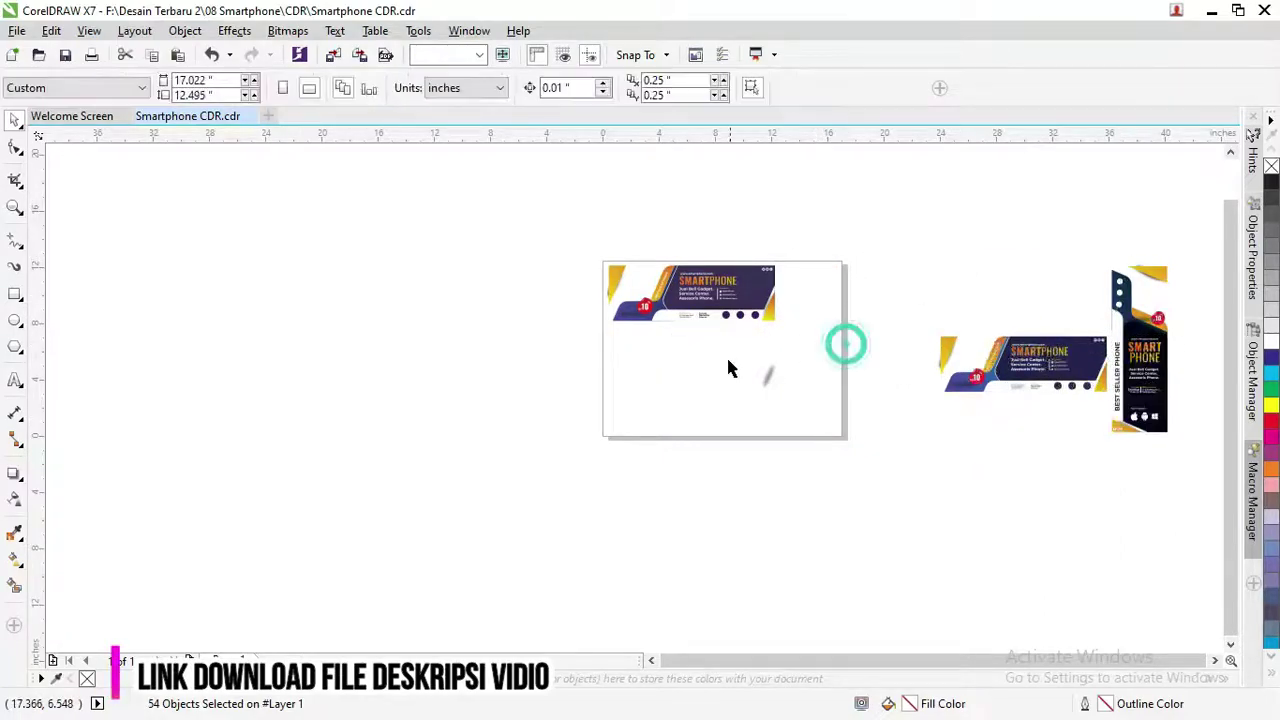
drag(720, 355, 993, 323)
drag(889, 209, 1189, 500)
key(Delete)
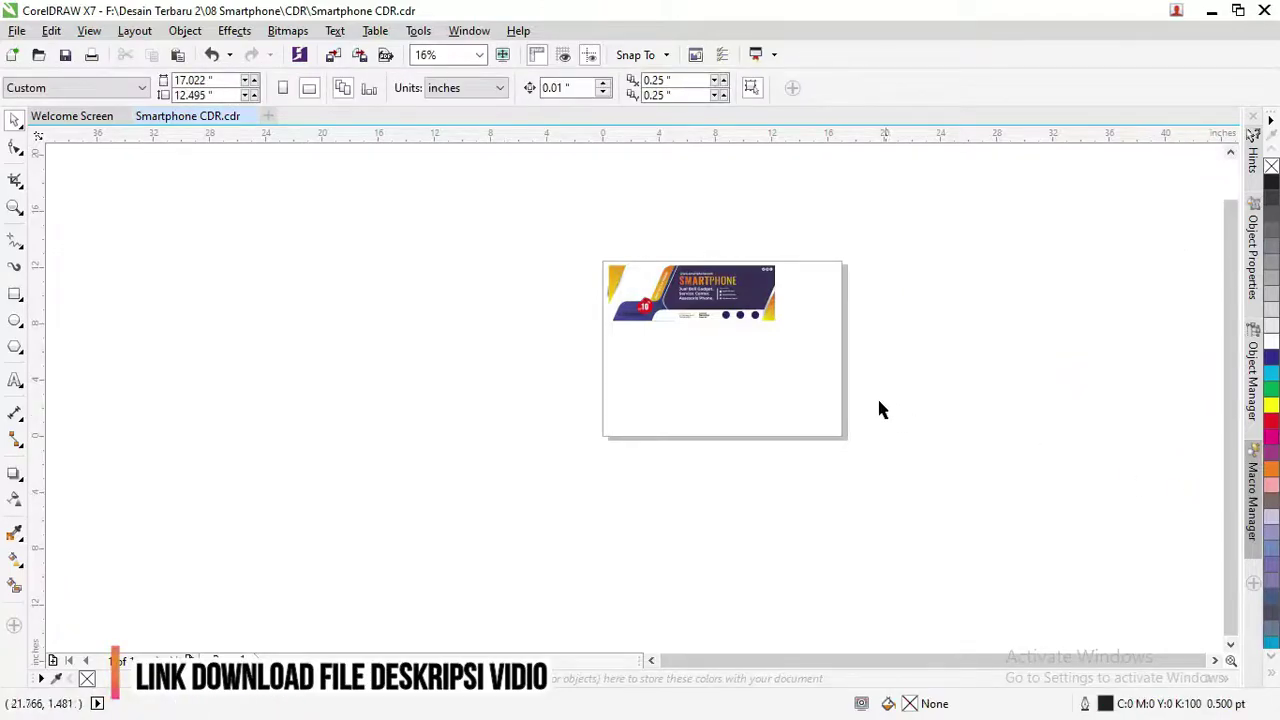
Group all objects of the remaining horizontal banner and centre the group on the page
drag(790, 345, 551, 234)
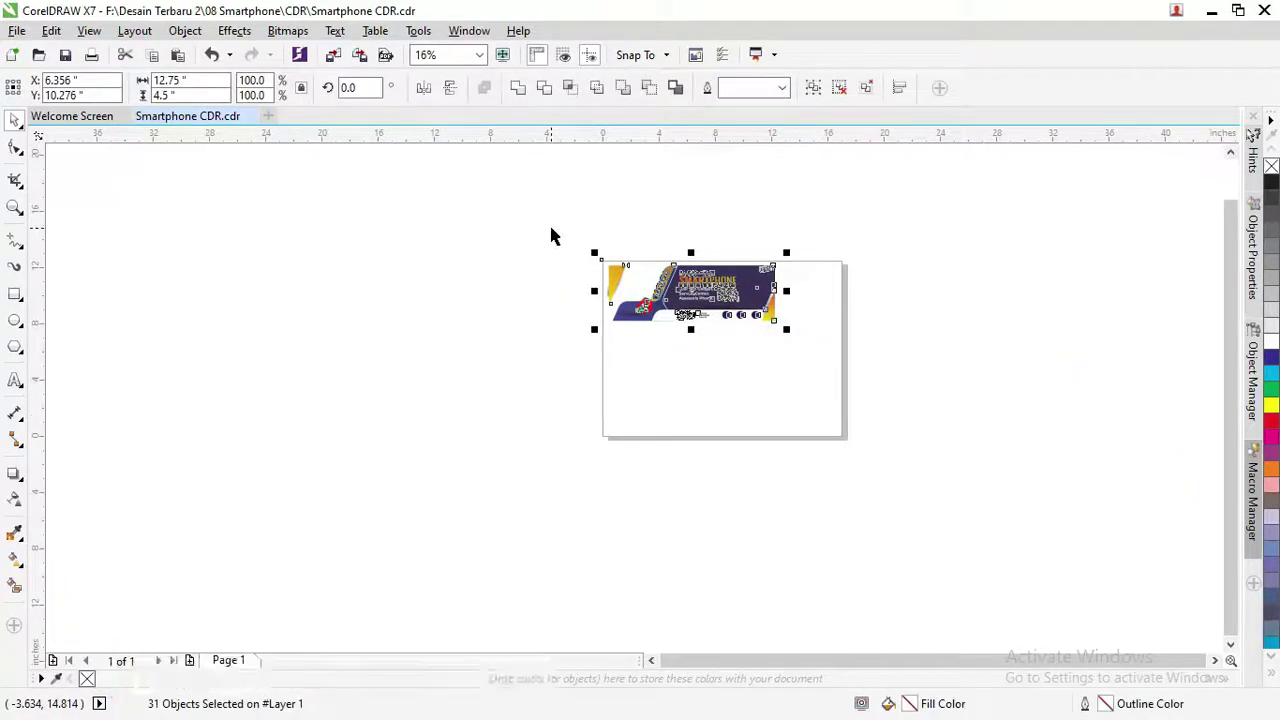
key(ctrl+g)
key(p)
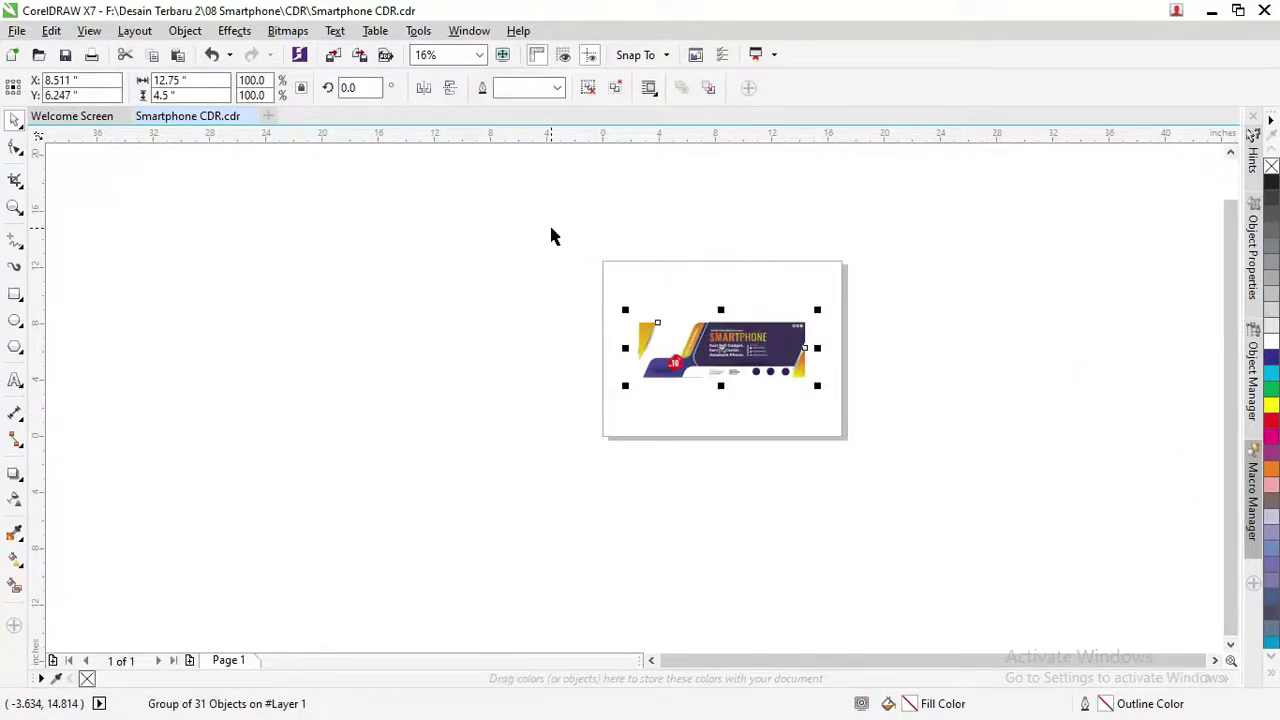
Delete the stray green CorelDRAW logo above the page
scroll(760, 400, up, 2)
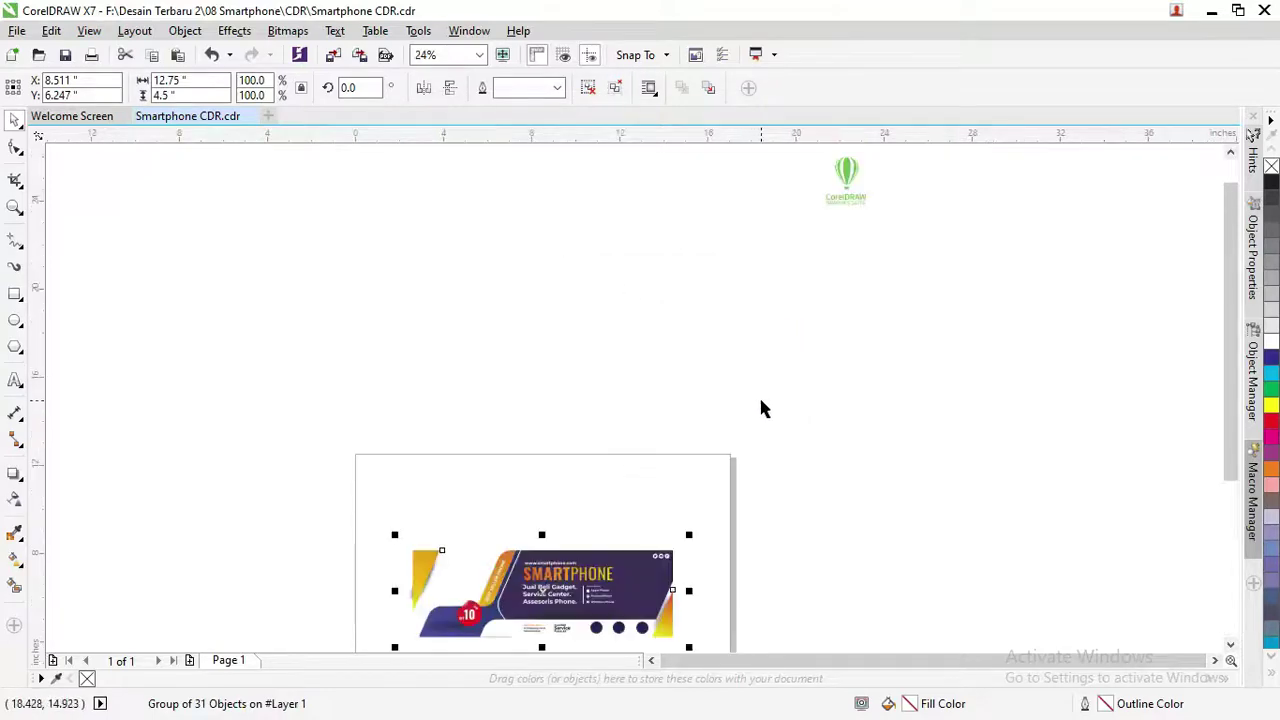
scroll(870, 290, down, 3)
click(853, 220)
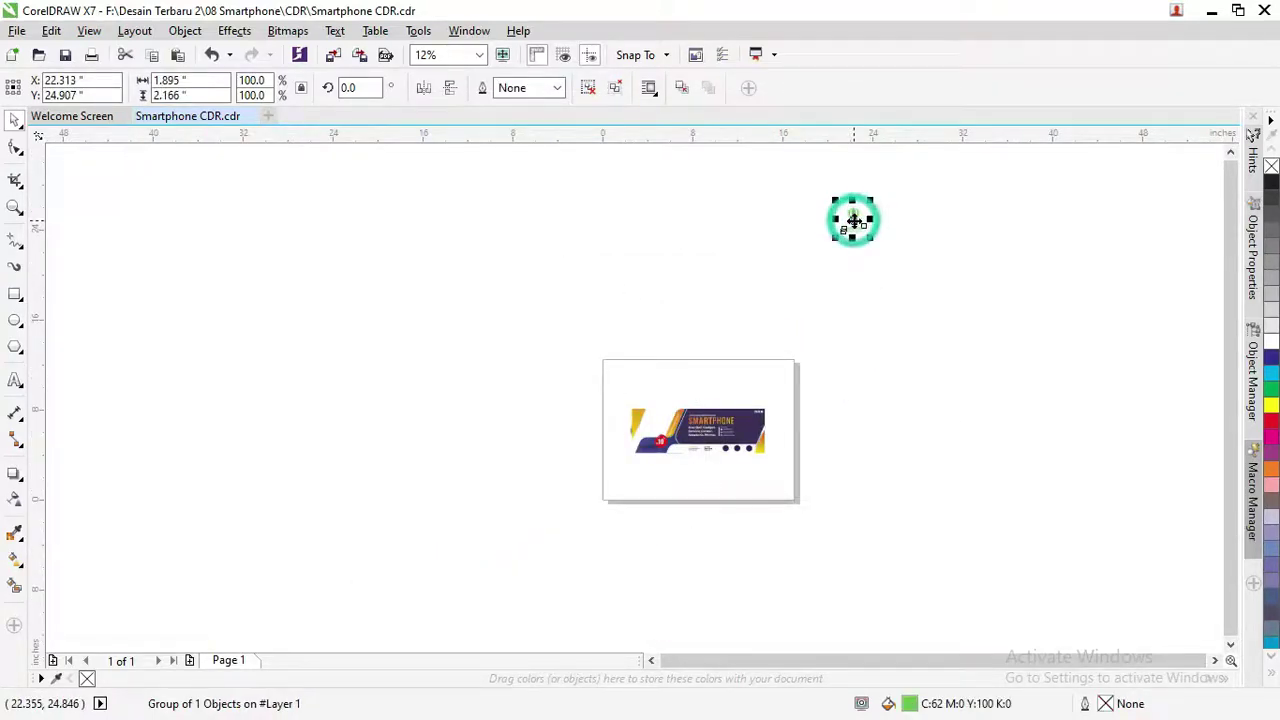
key(Delete)
Ungroup the banner's objects and select the three-line "Jual Beli Gadget." text block
drag(577, 363, 878, 510)
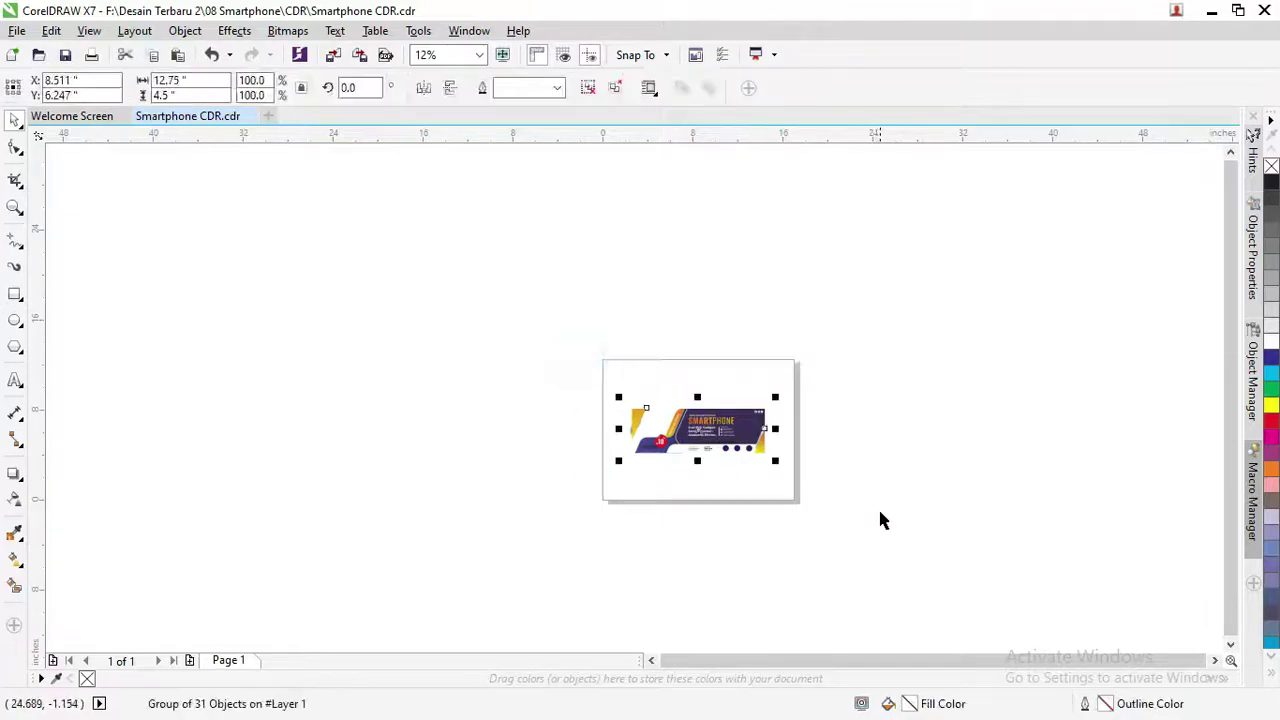
key(shift+F2)
click(648, 197)
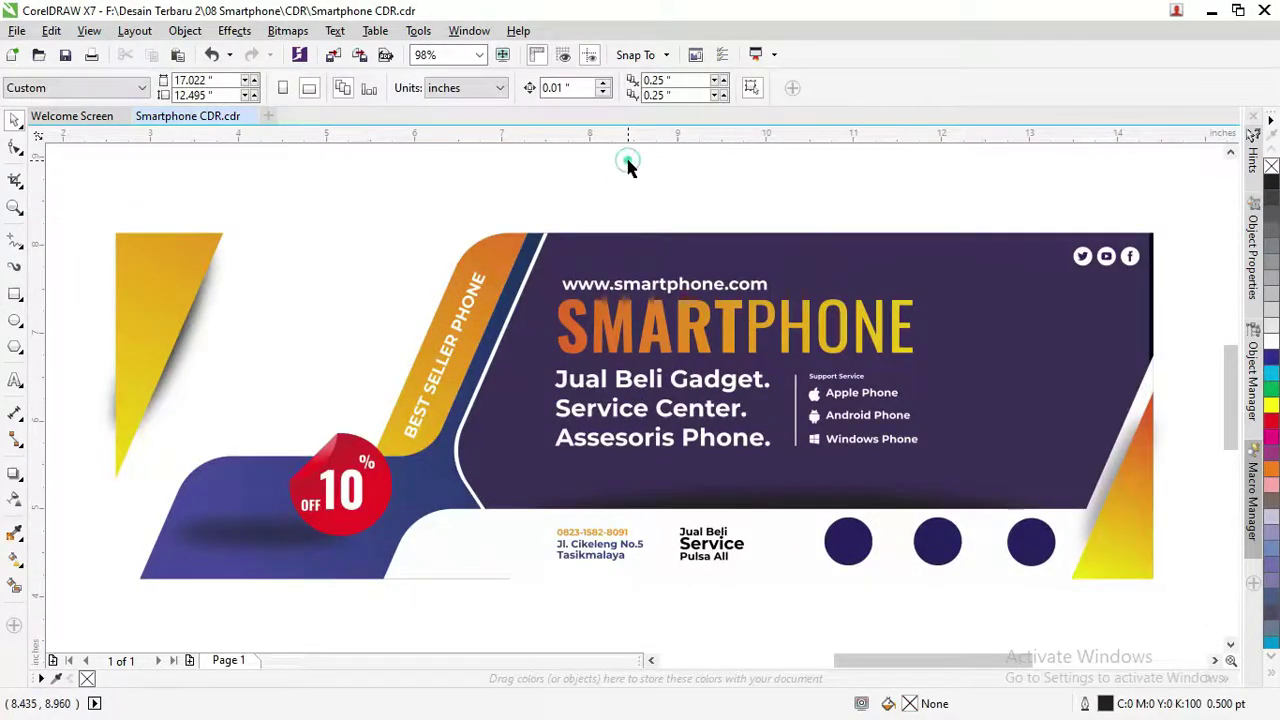
click(657, 313)
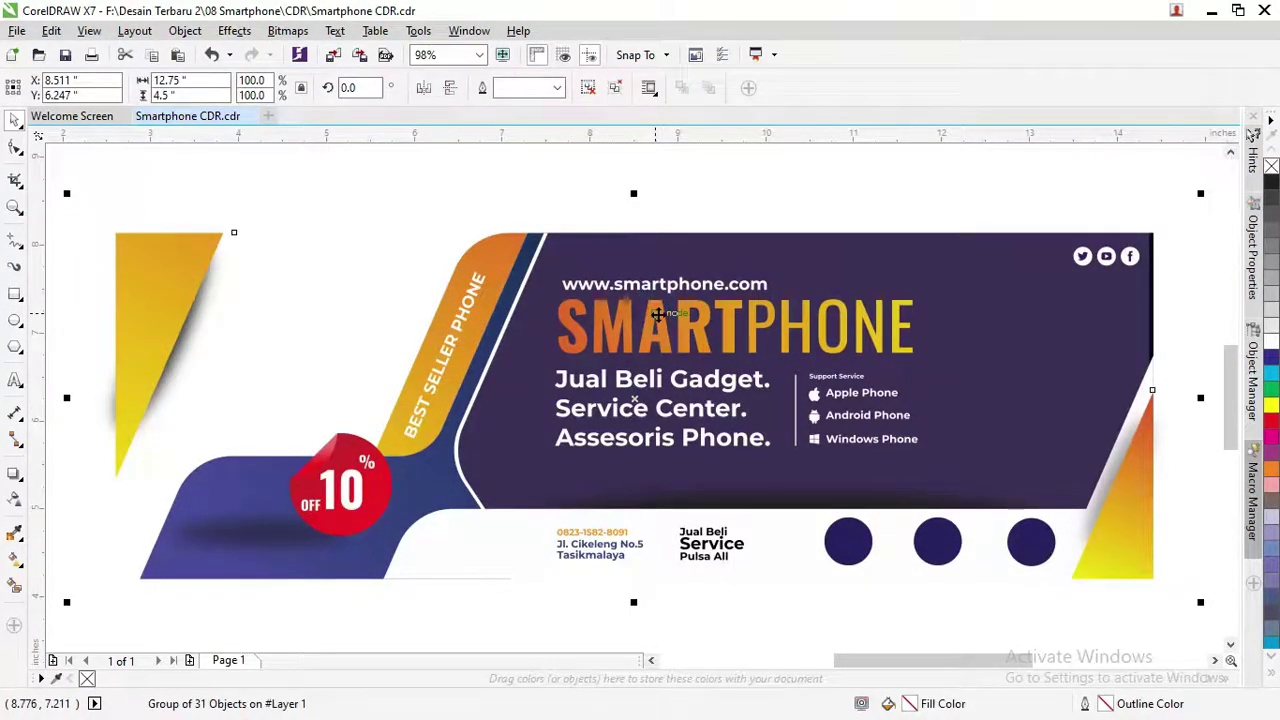
right_click(657, 313)
click(710, 354)
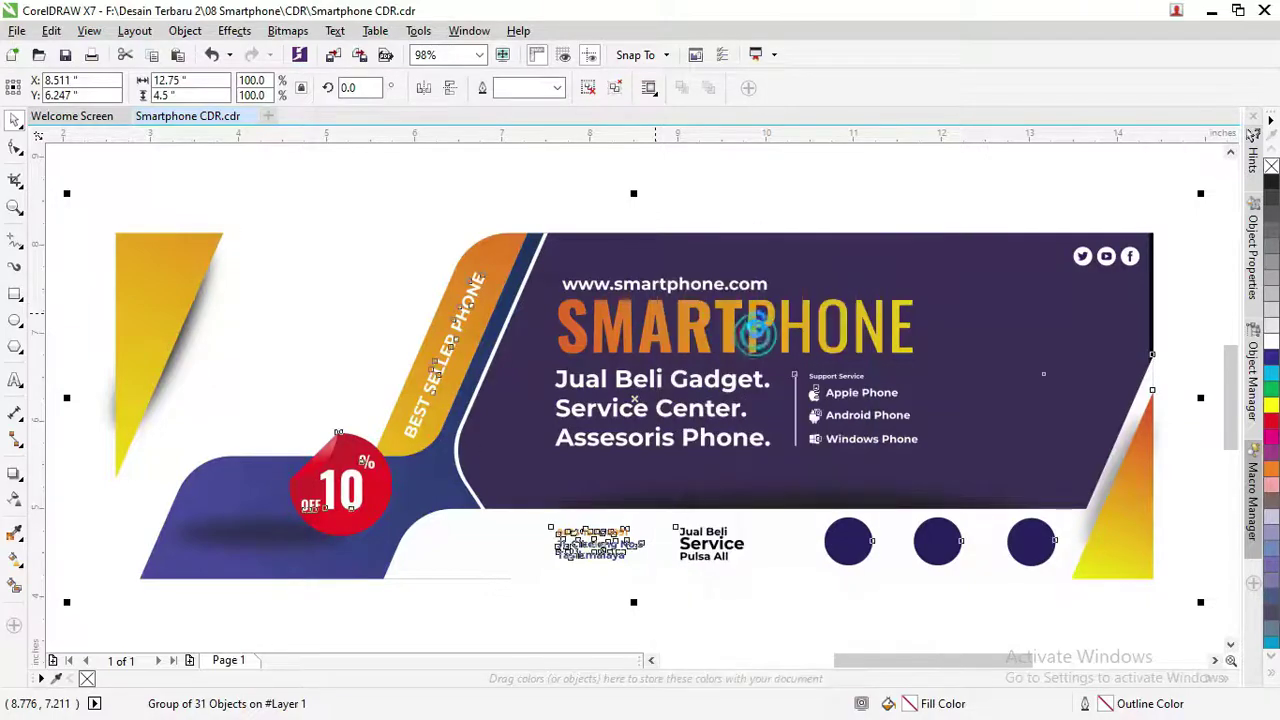
click(748, 183)
click(833, 397)
click(750, 382)
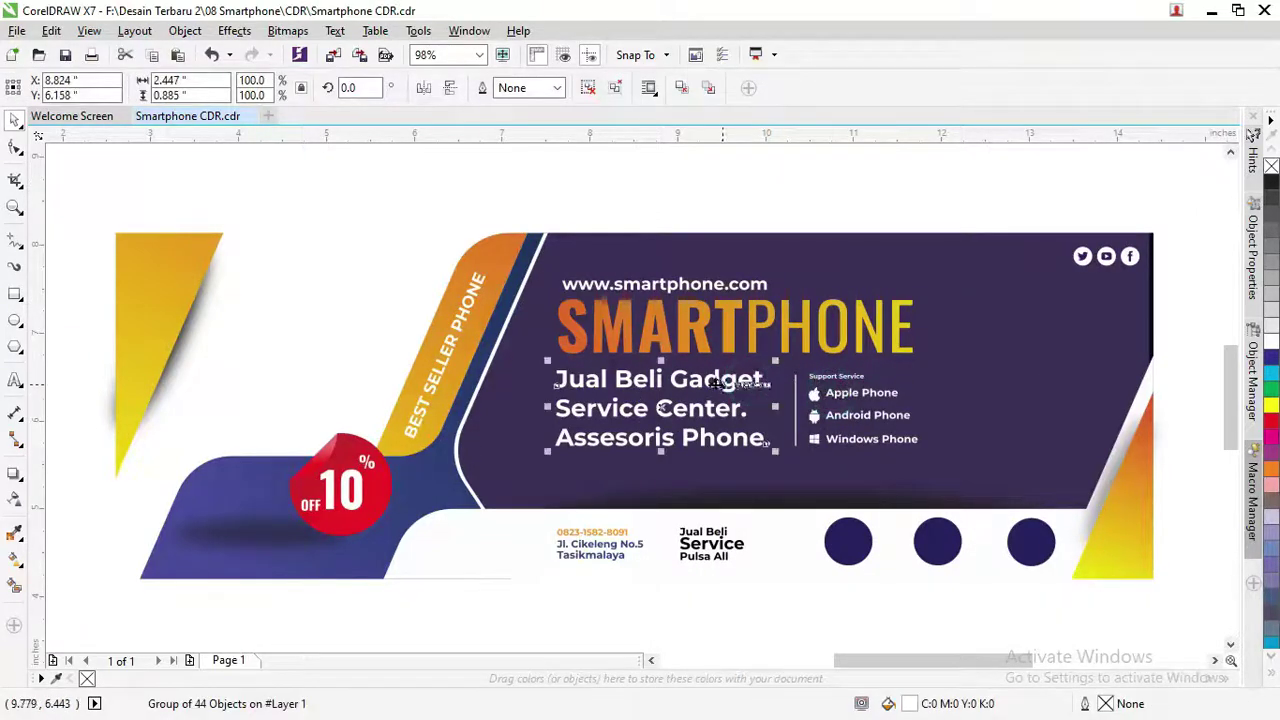
Move the SMARTPHONE title group out of the dark panel to just above the banner
click(729, 336)
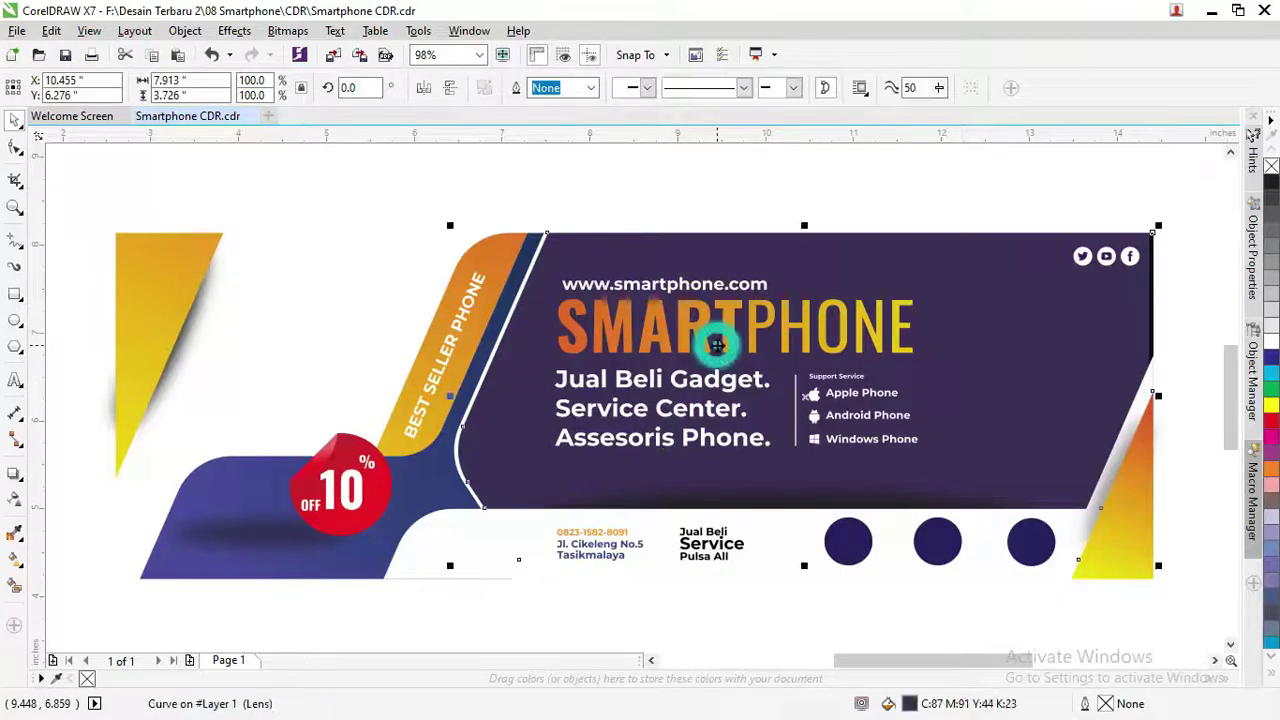
click(727, 328)
scroll(728, 328, up, 3)
scroll(728, 328, down, 4)
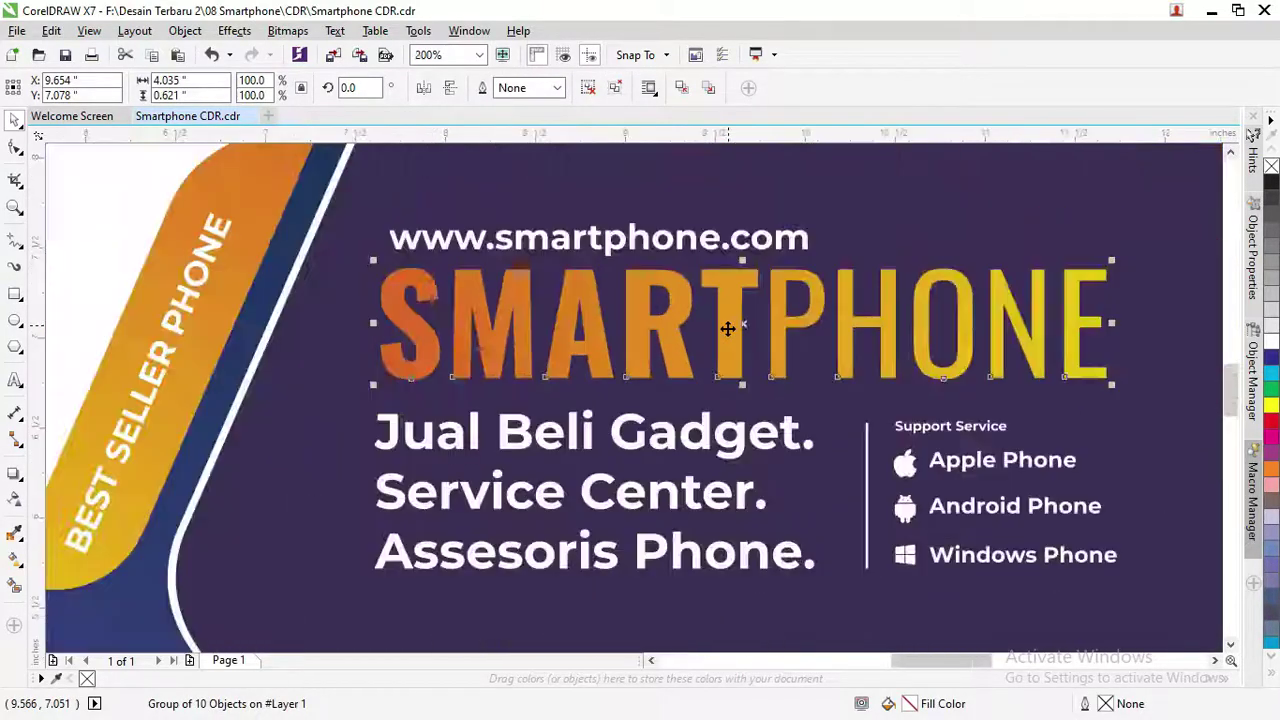
scroll(728, 328, up, 1)
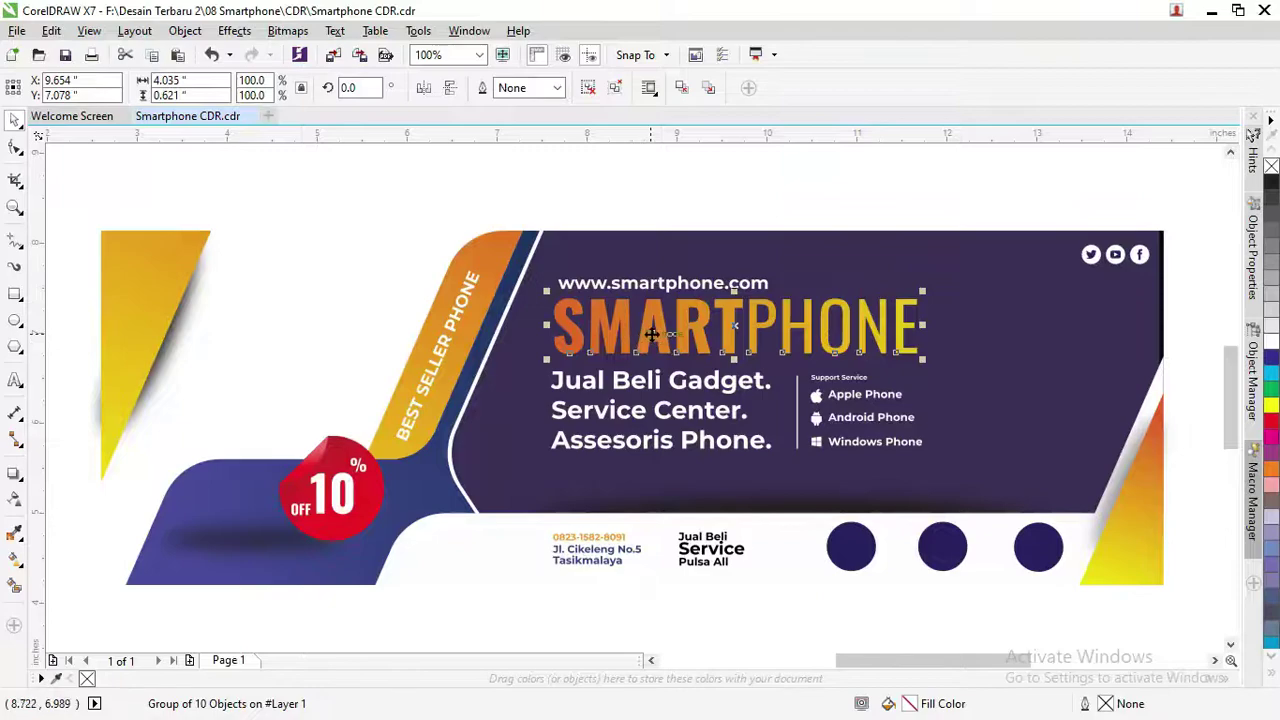
drag(665, 335, 718, 180)
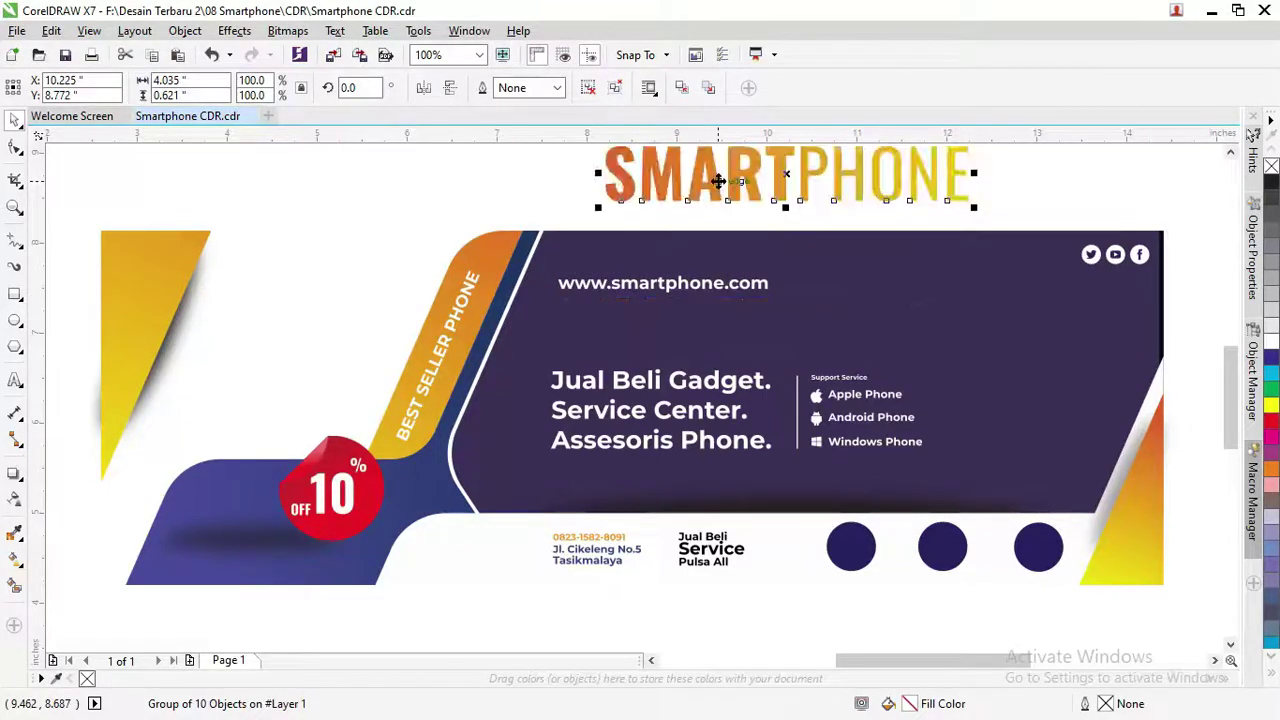
Add the title text BAROKAH CELL below the web address in Oswald SemiBold, enlarged to about 56 pt
click(15, 382)
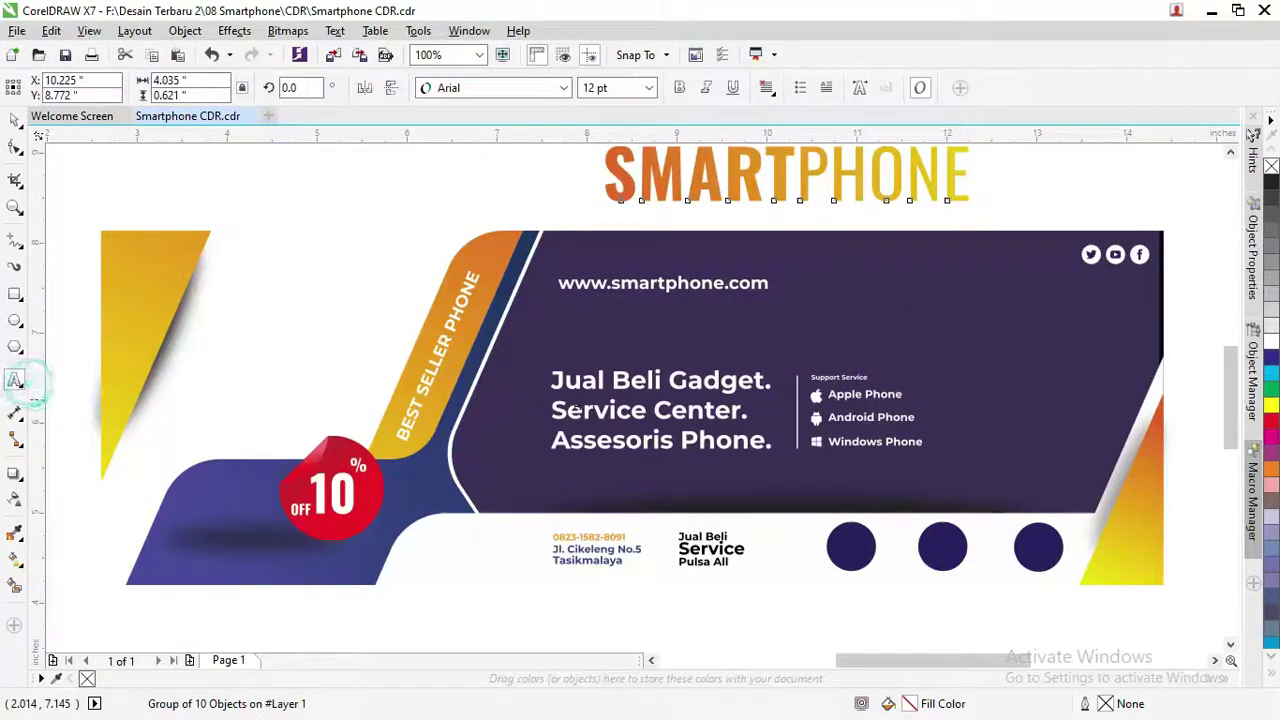
click(563, 322)
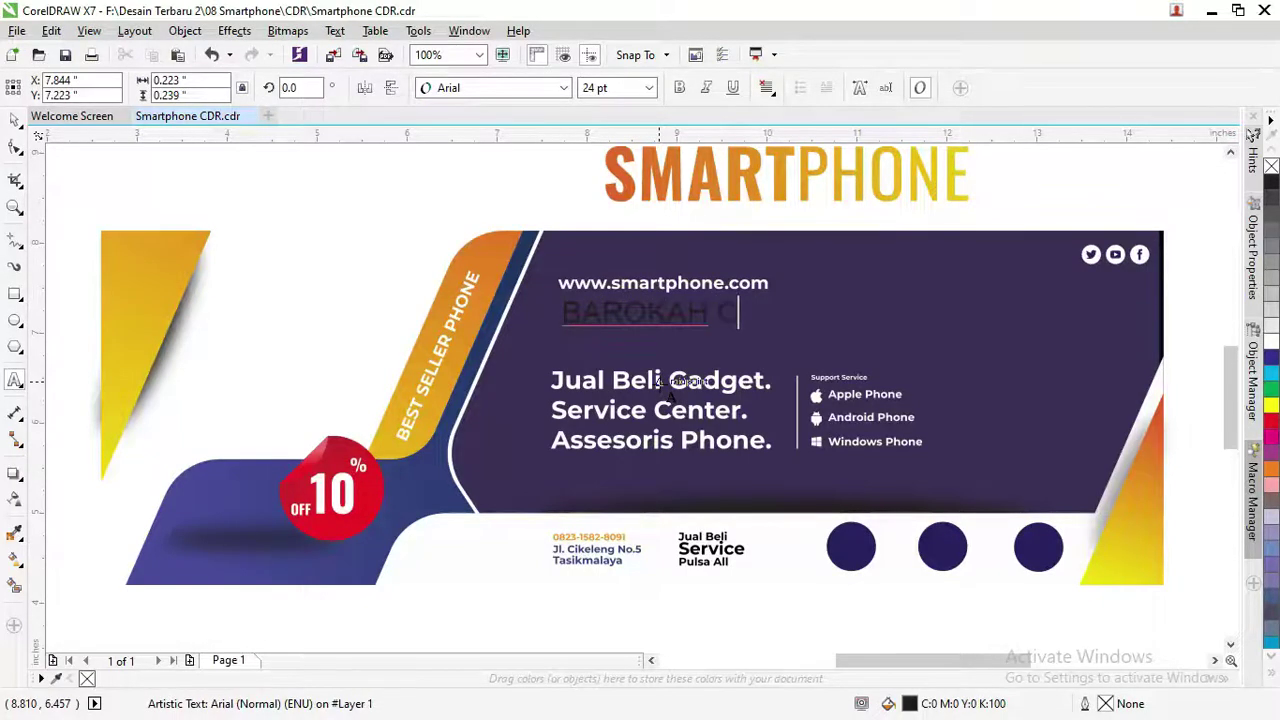
key(ctrl+a)
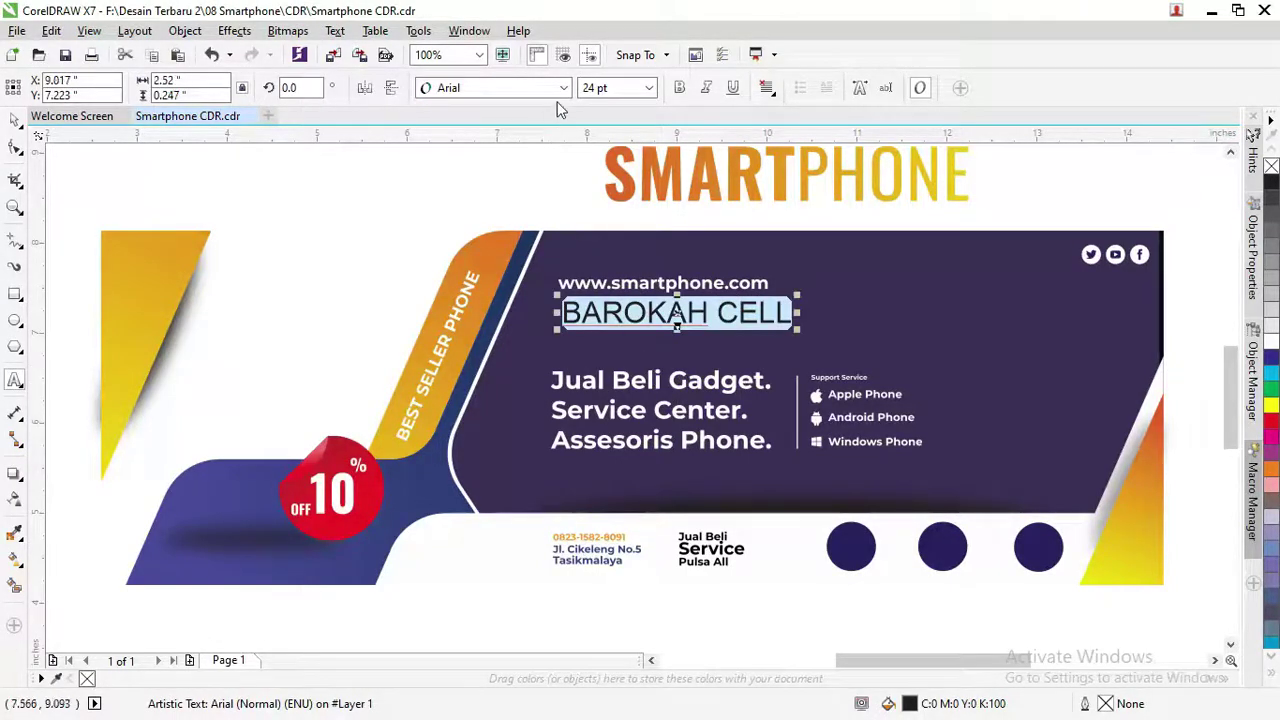
click(562, 88)
mouse_move(558, 138)
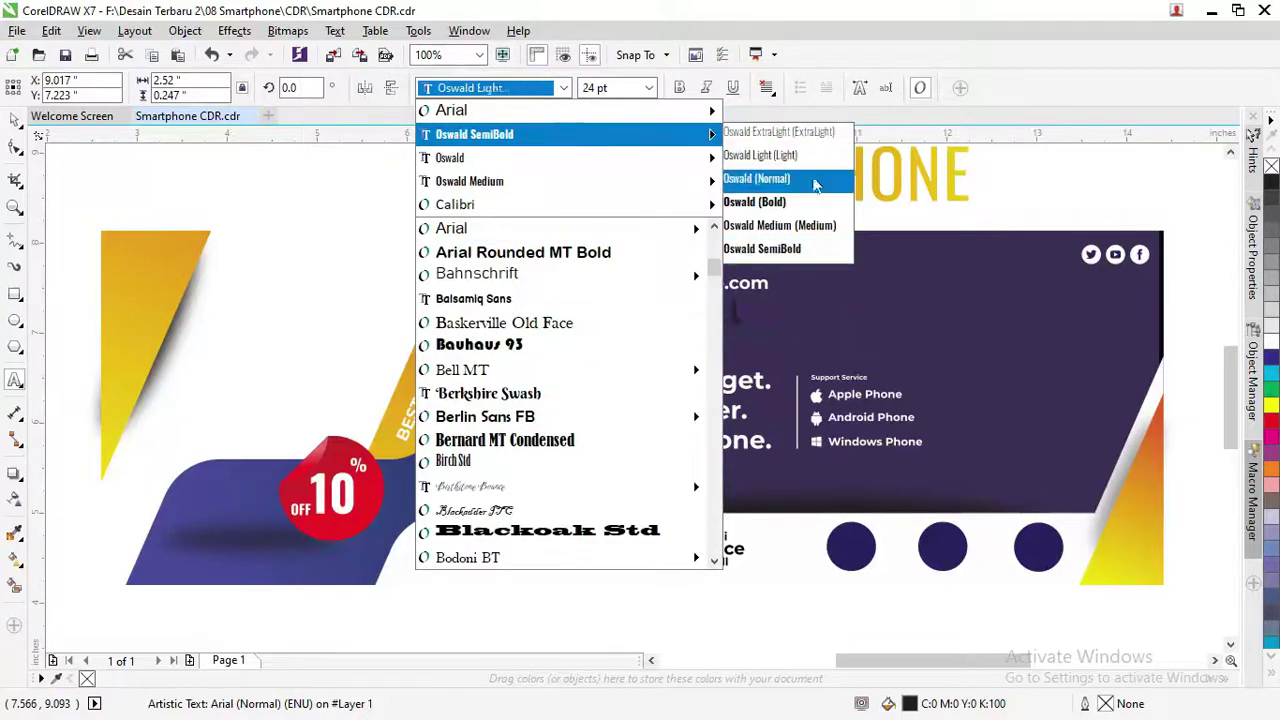
click(793, 248)
click(12, 120)
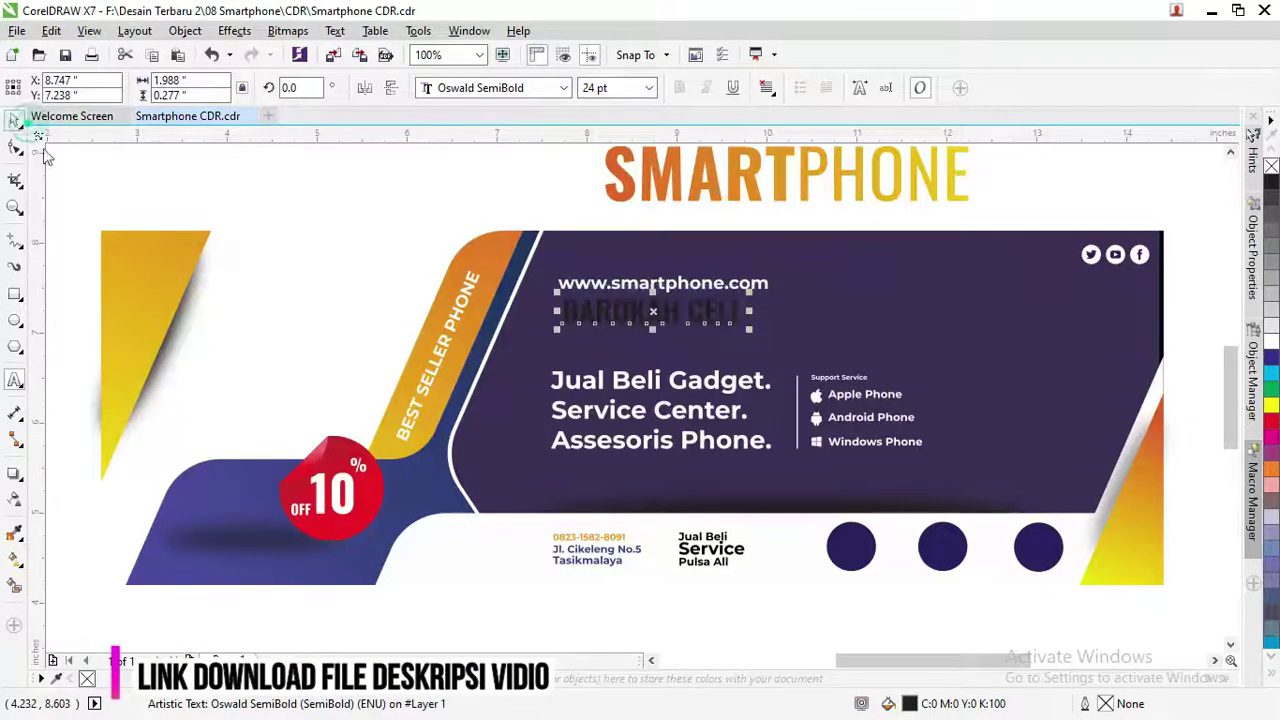
drag(752, 331, 975, 355)
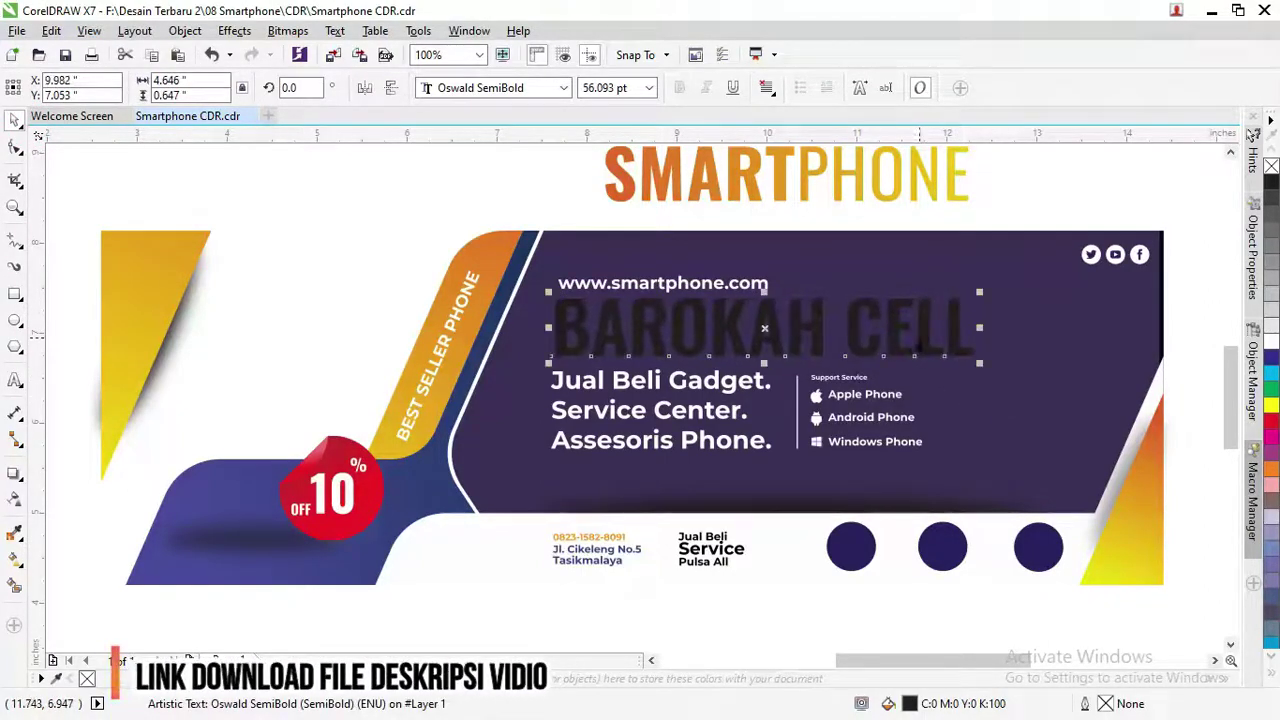
Give the BAROKAH CELL title a diagonal fountain fill with its end colour sampled from the stripe's orange upper end, #E2771F
click(15, 558)
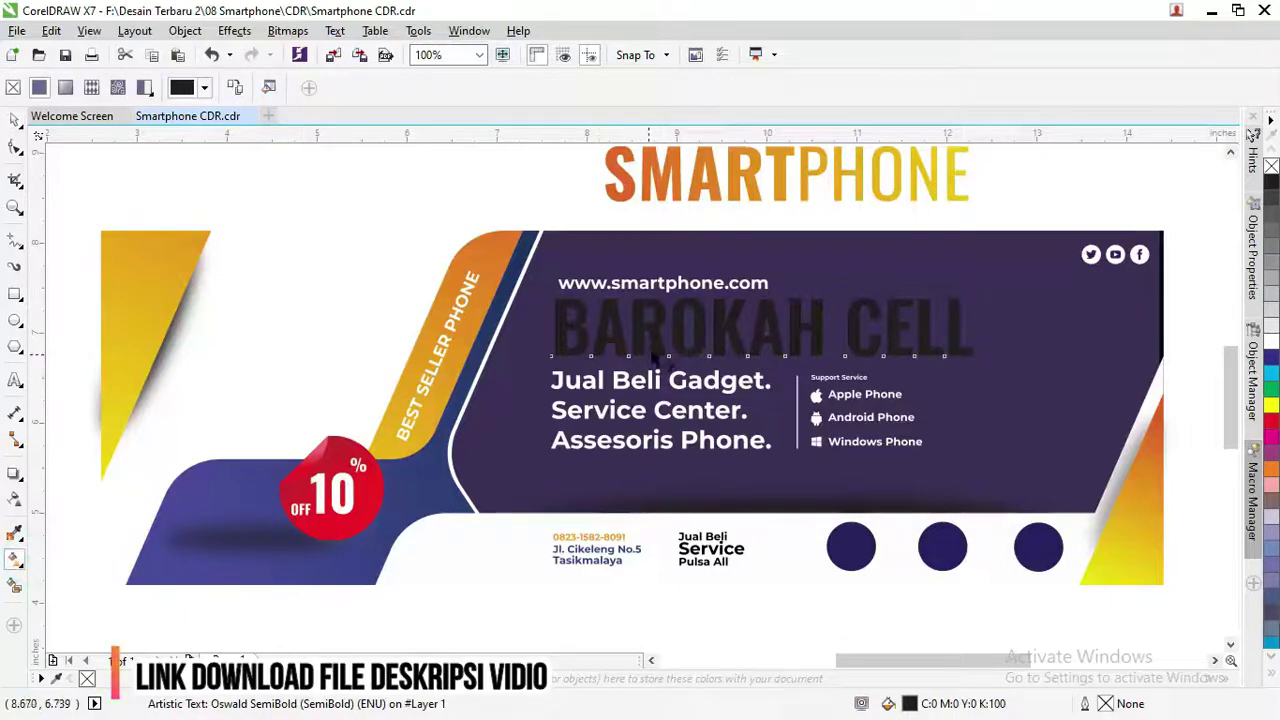
drag(652, 346, 868, 242)
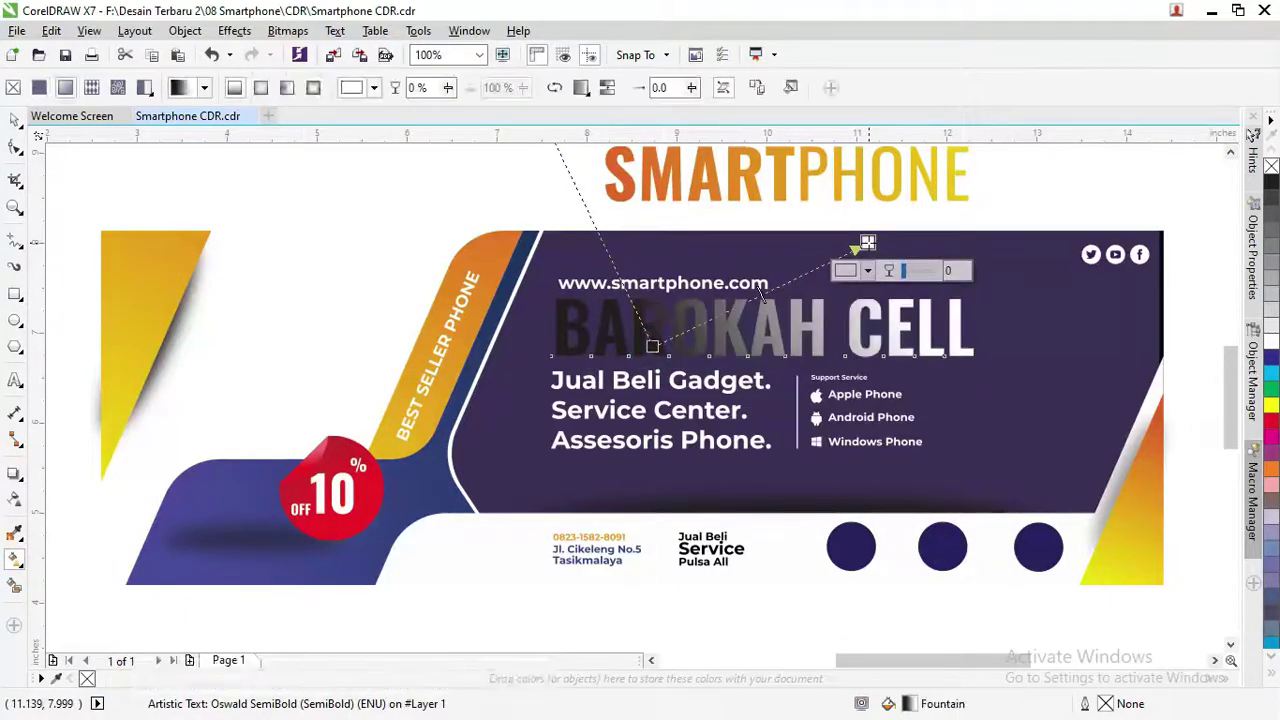
click(867, 271)
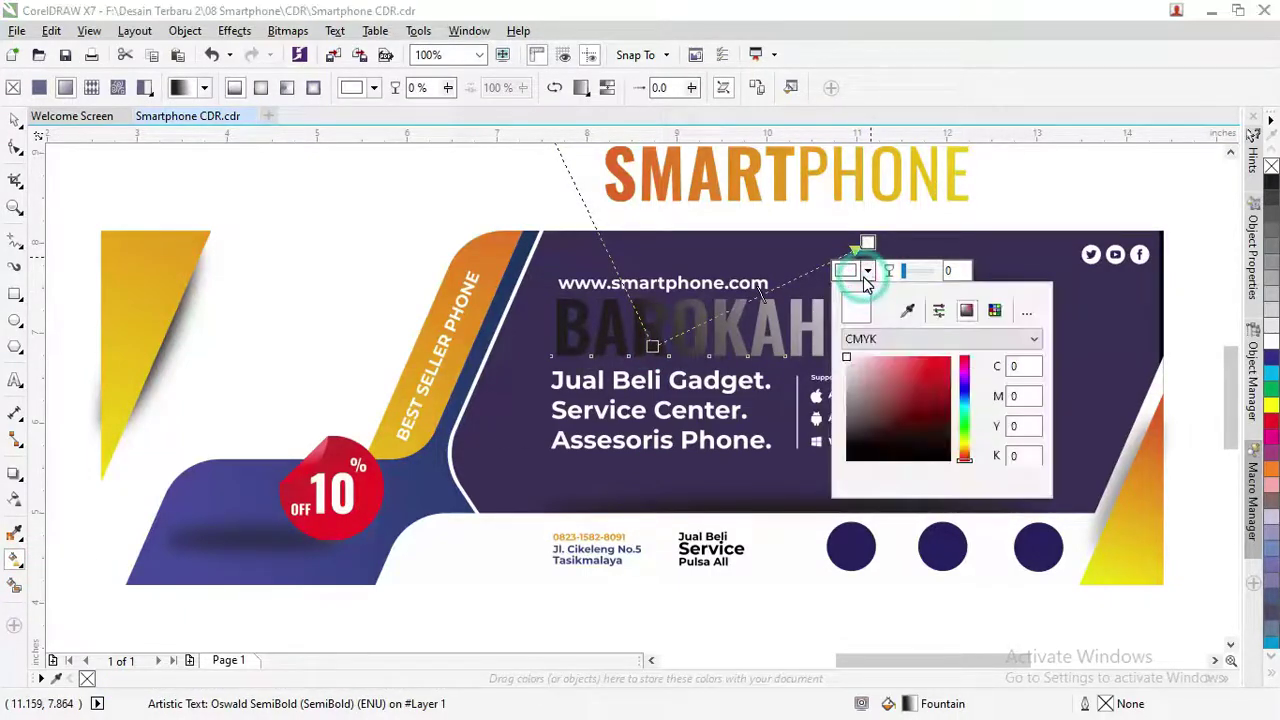
click(908, 309)
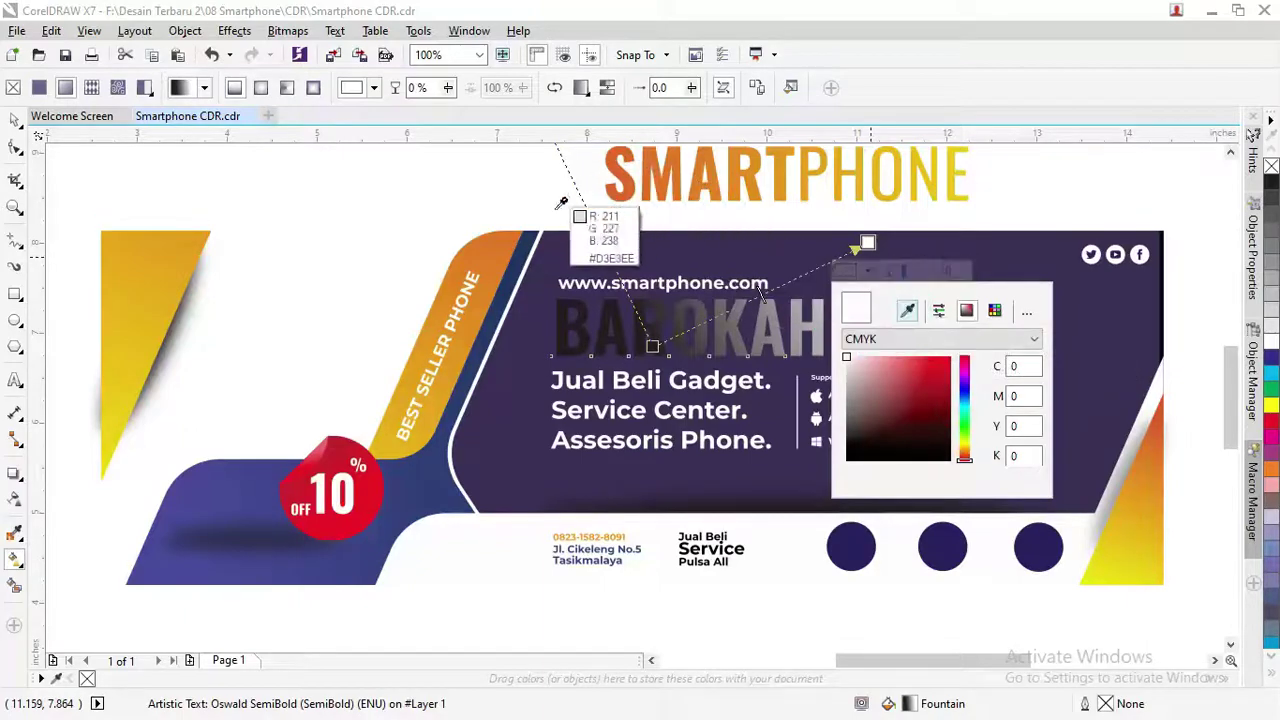
click(501, 240)
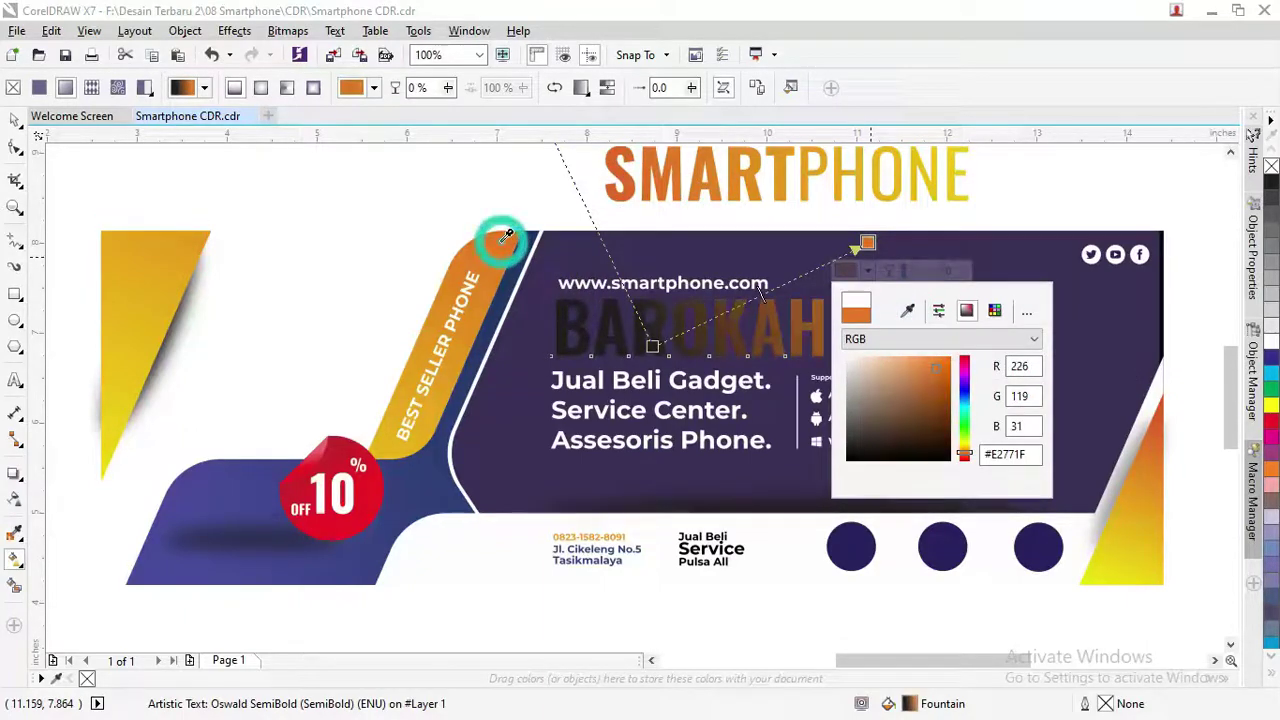
Set the start colour of the title's fountain fill to #E9B112, sampled from the yellow lower end of the BEST SELLER PHONE stripe
click(654, 346)
click(654, 346)
click(651, 374)
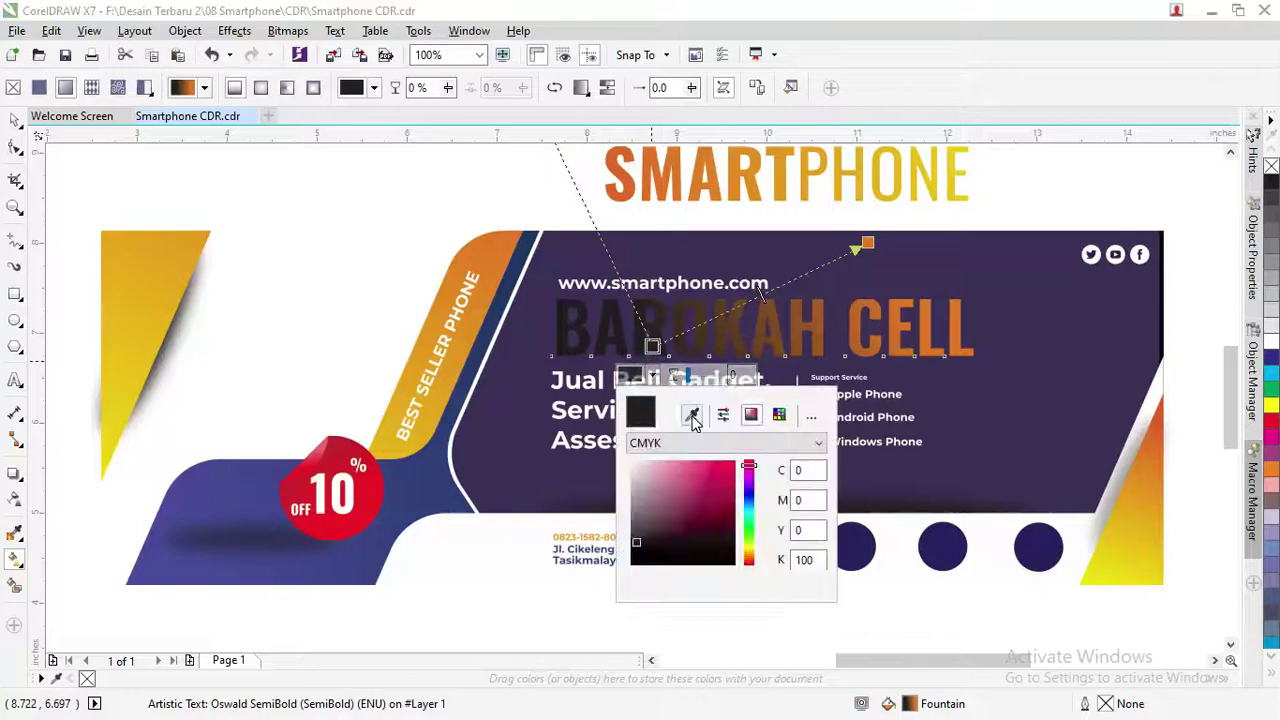
click(692, 416)
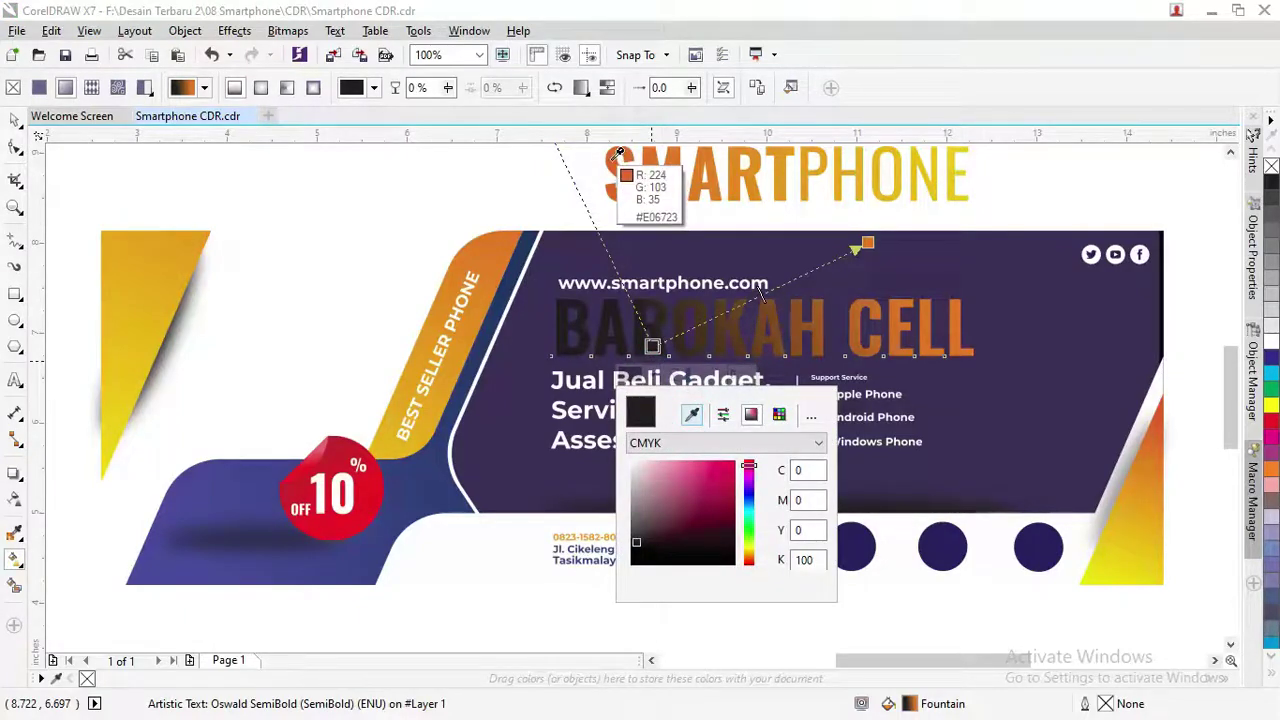
click(410, 455)
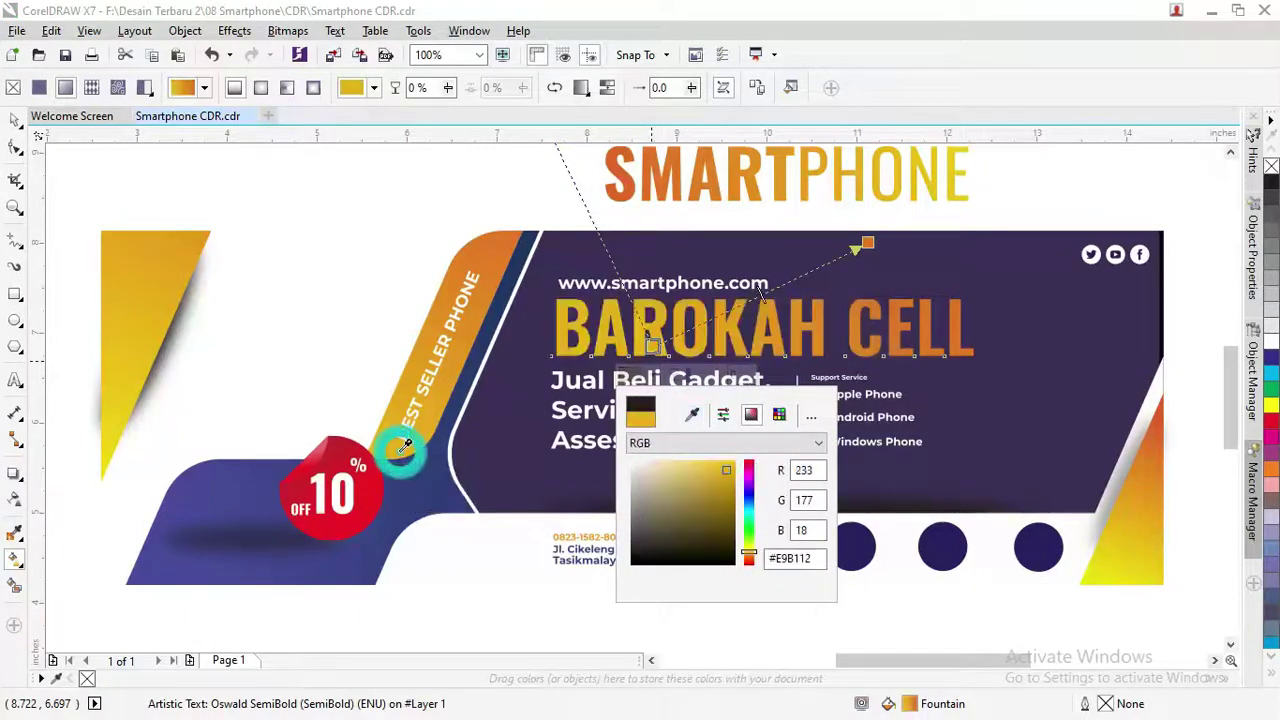
Reverse the direction of the title's fountain fill and deselect the title
mouse_move(683, 368)
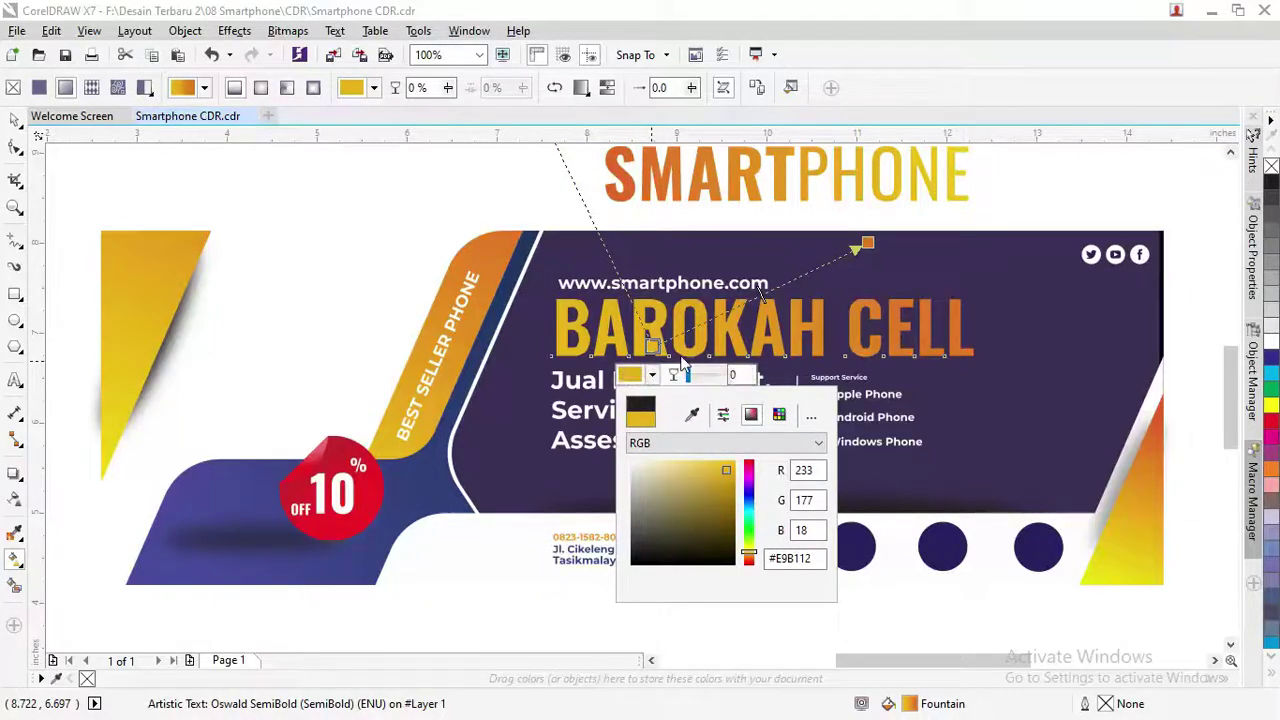
click(555, 87)
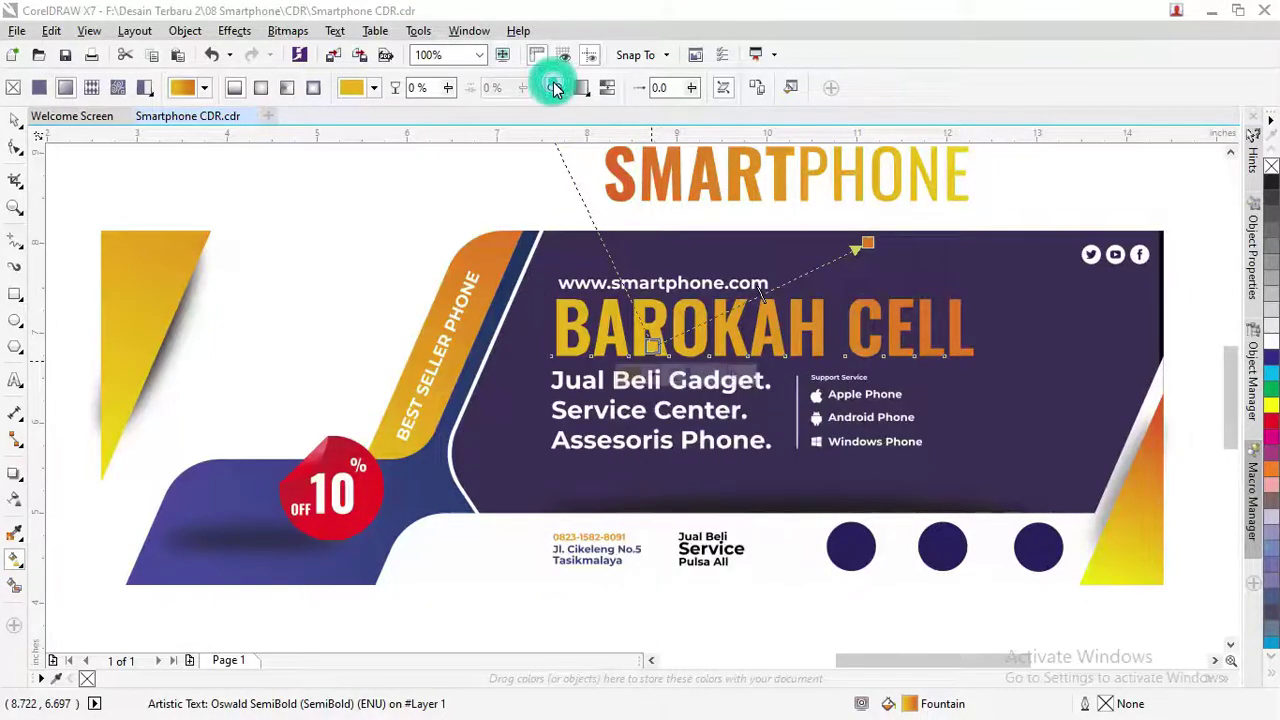
click(555, 88)
key(space)
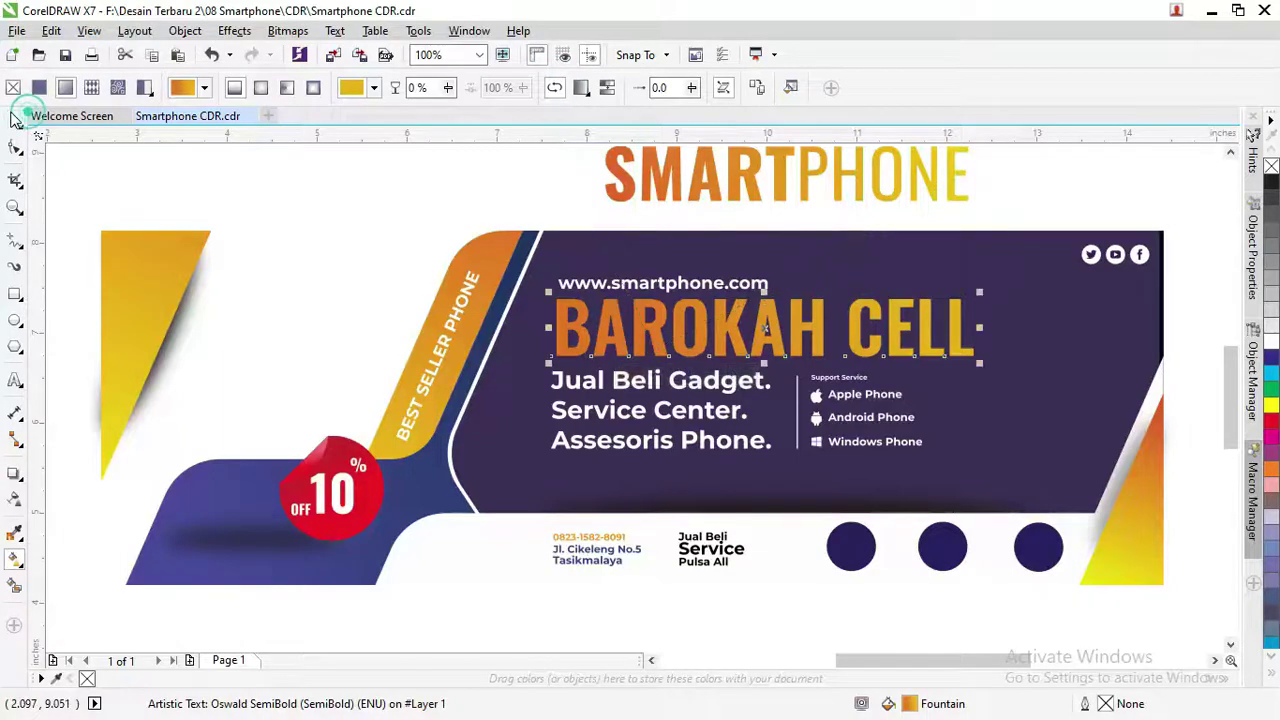
click(251, 189)
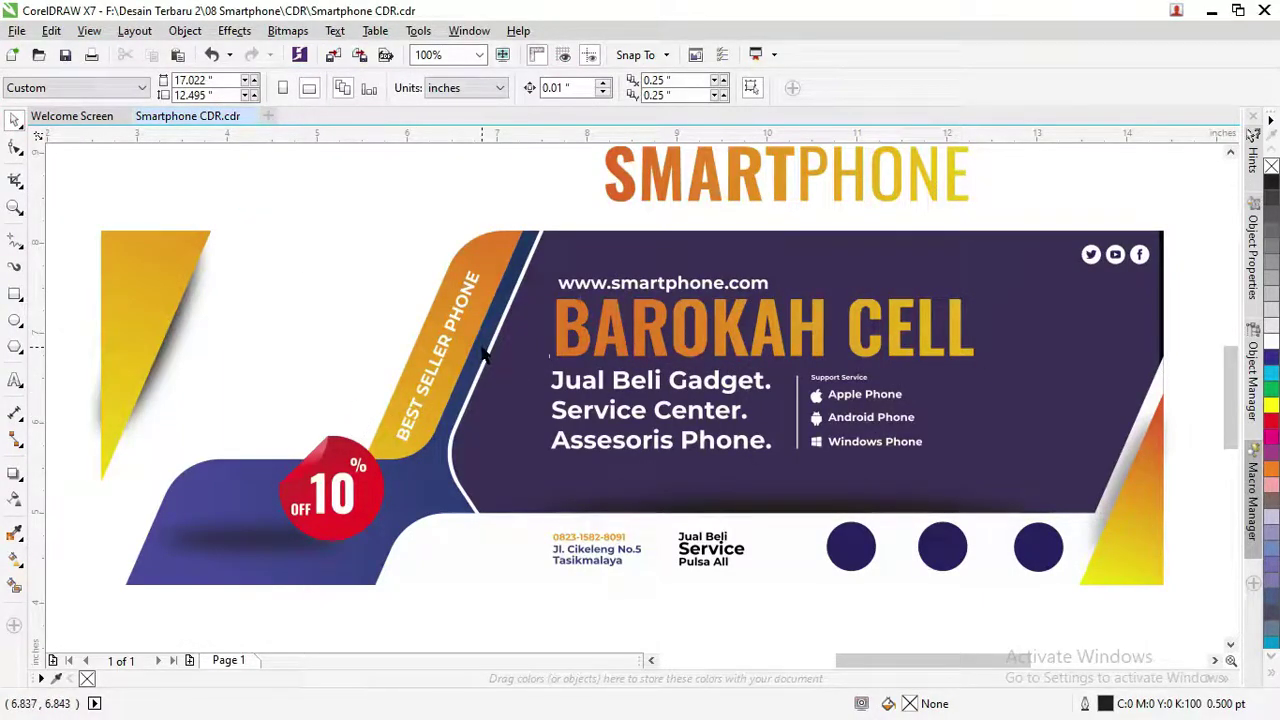
Switch to File Explorer and import the four phone images from the 08 Smartphone folder into the CorelDRAW document
key(alt+Tab)
key(alt+Tab)
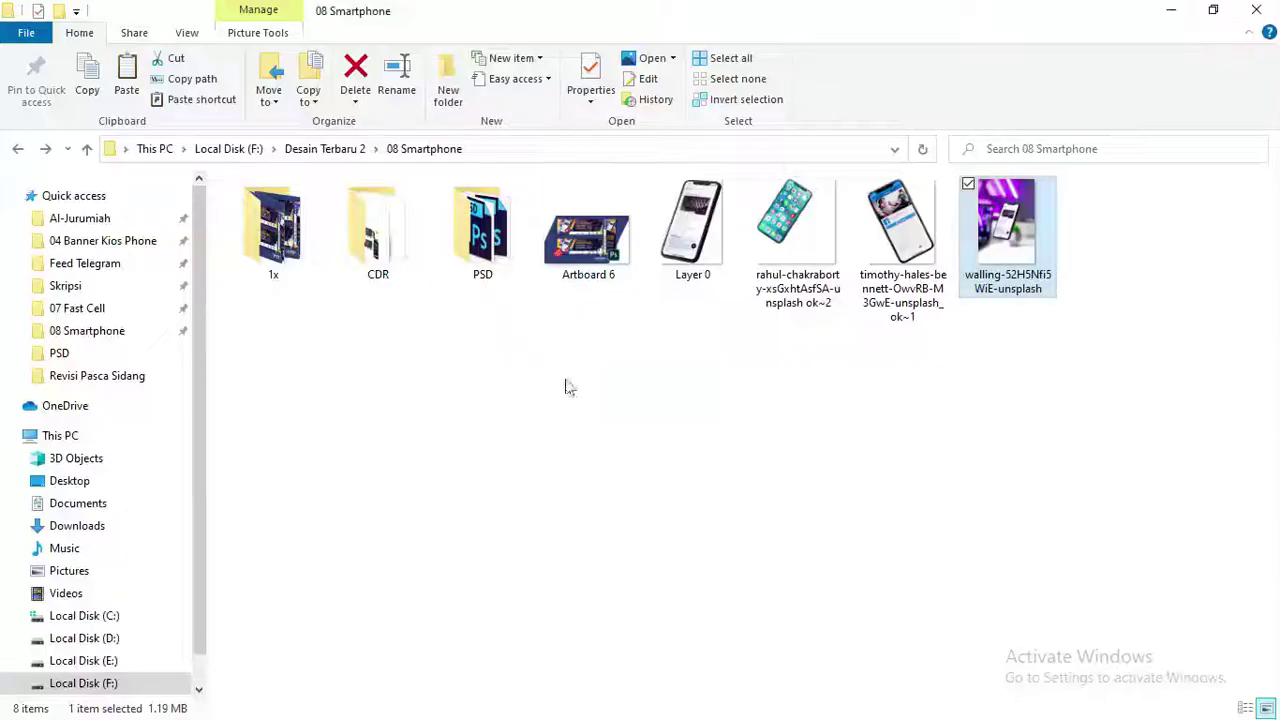
drag(1141, 347, 428, 273)
key(alt+Tab)
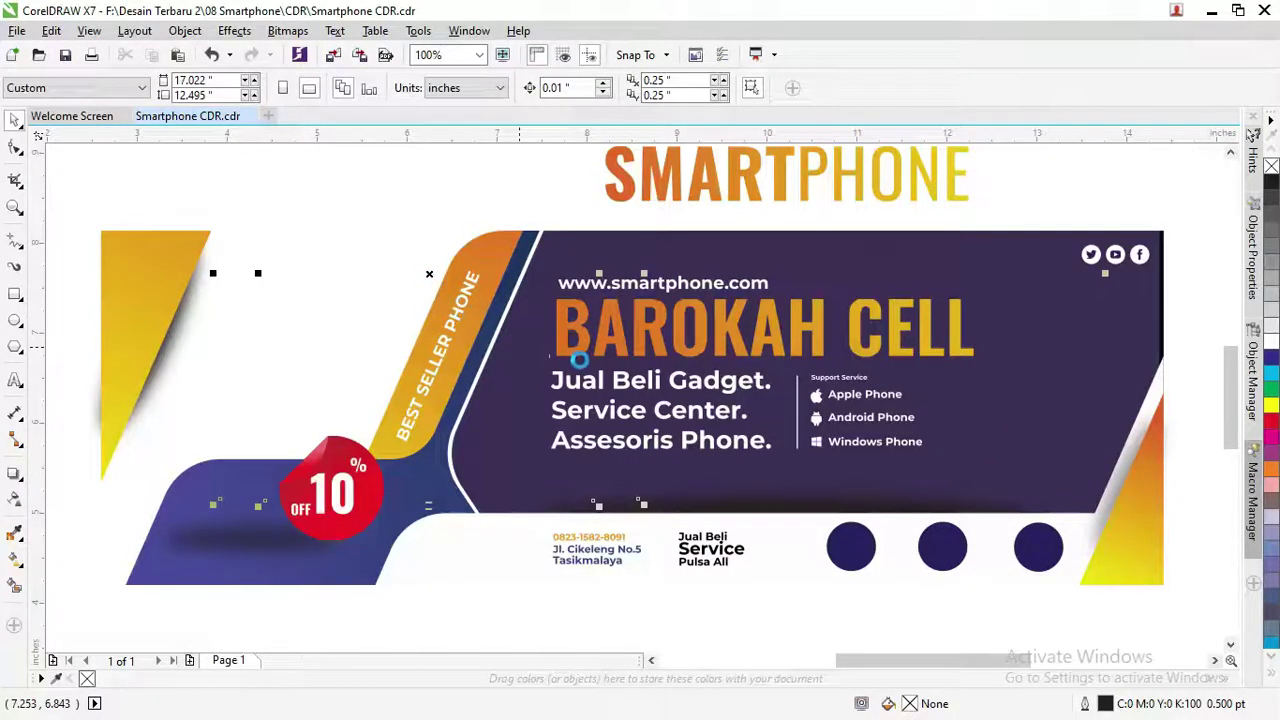
Scale the purple-background phone photo to 10% and place it beside the page's left edge
scroll(593, 362, down, 5)
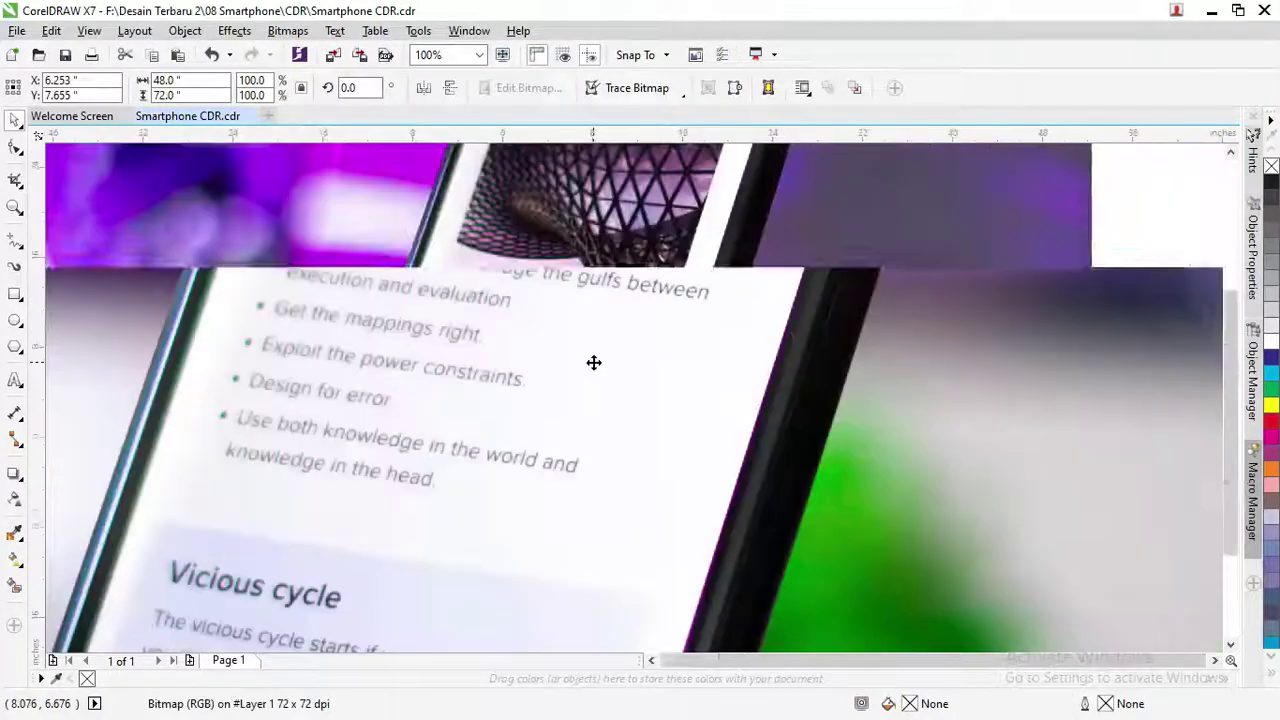
scroll(593, 362, down, 2)
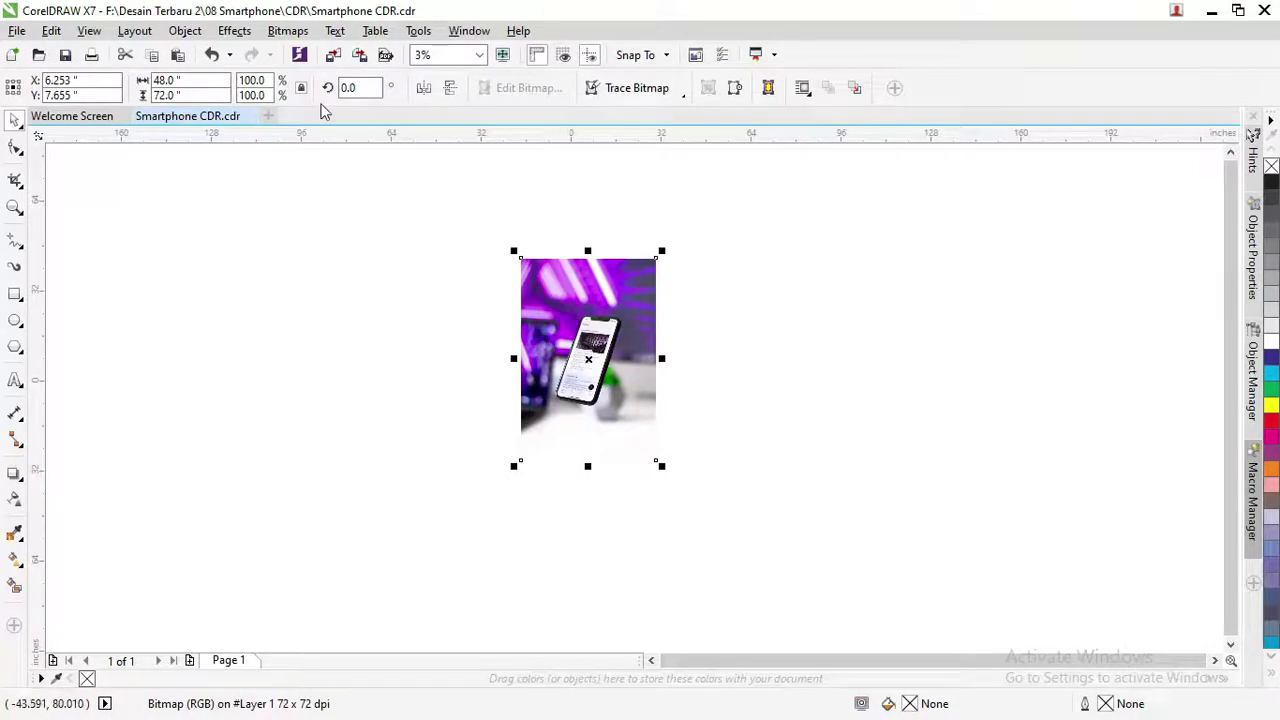
double_click(262, 82)
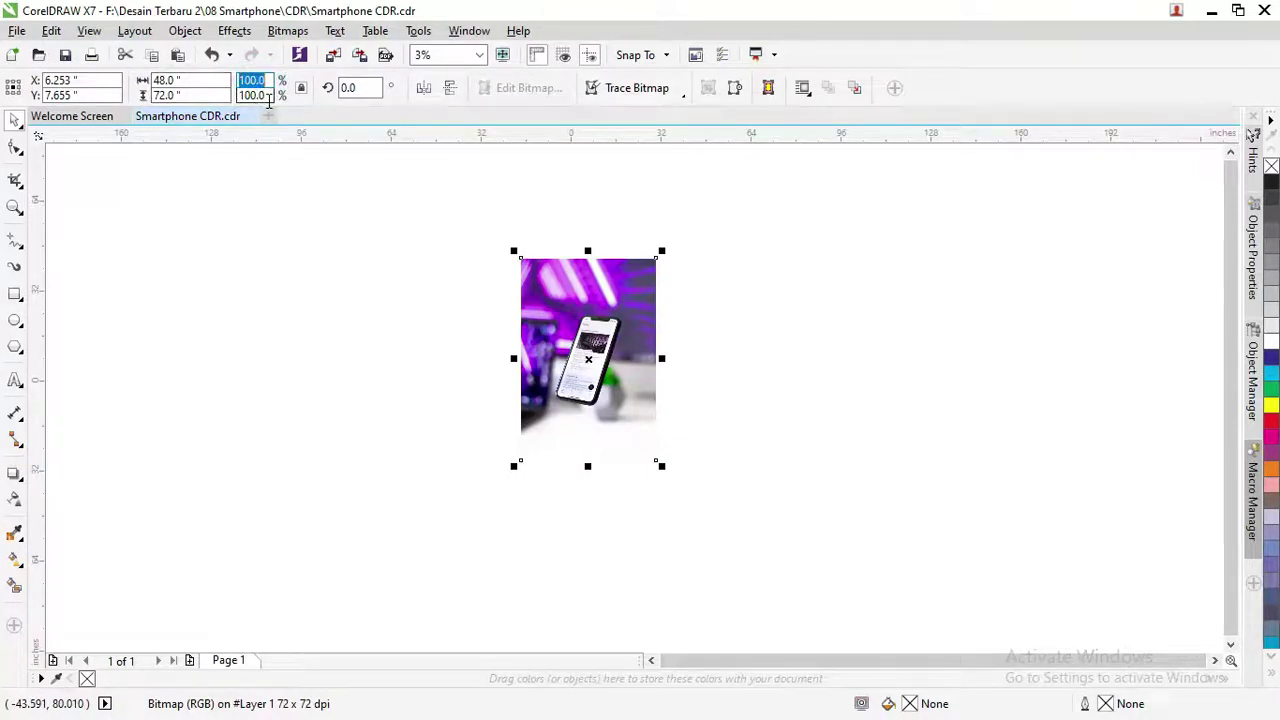
key(Return)
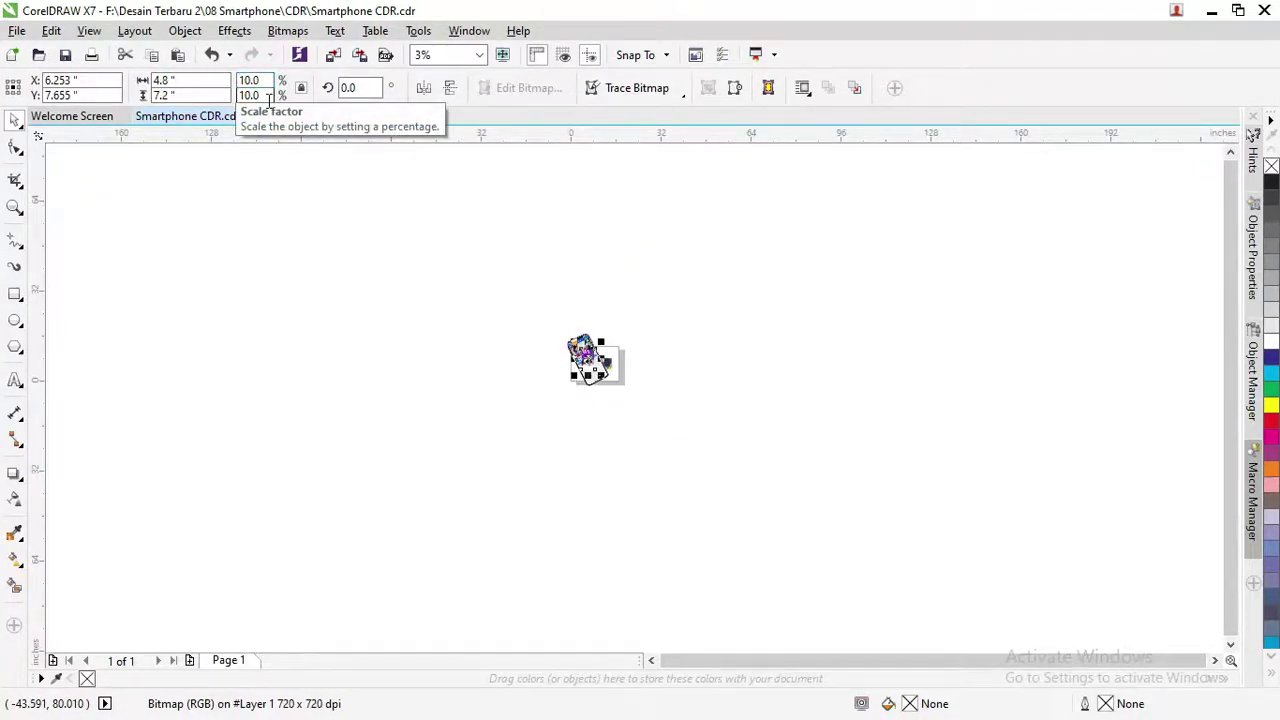
scroll(582, 345, up, 4)
drag(654, 433, 244, 366)
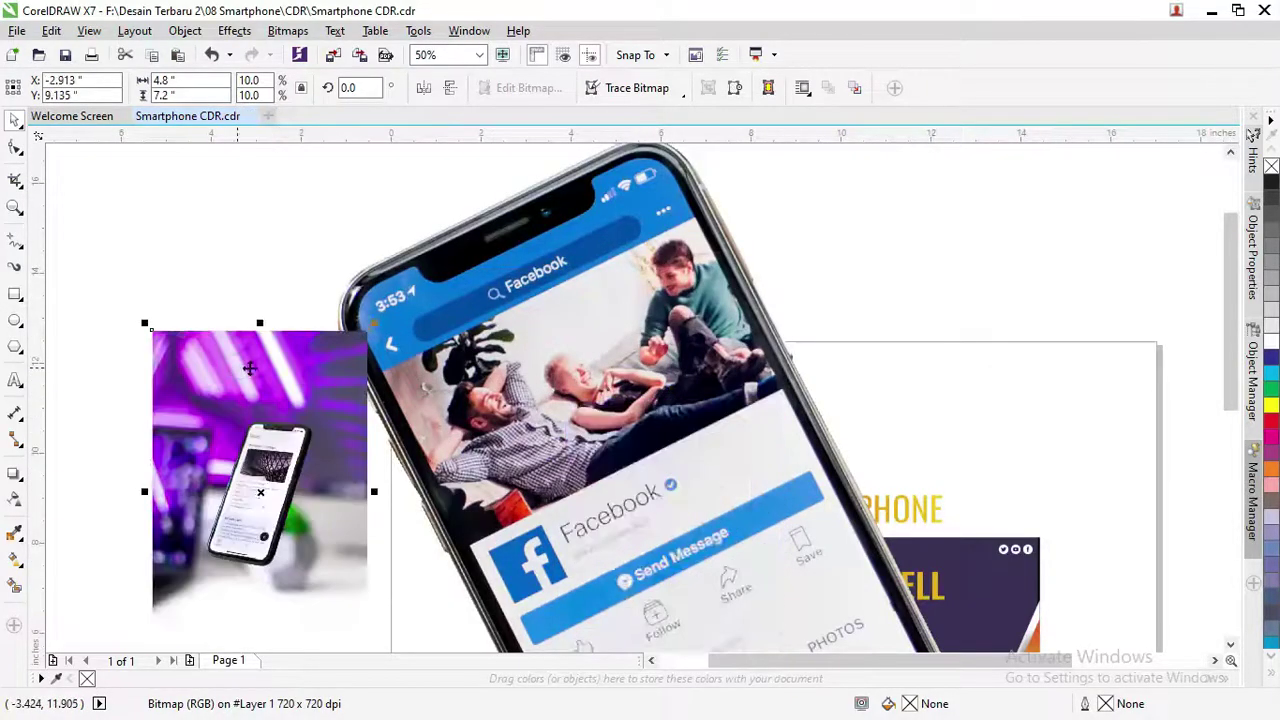
Move the Facebook phone, the teal phone and the white-screen phone images off the page to its right
scroll(269, 366, down, 3)
drag(330, 383, 544, 383)
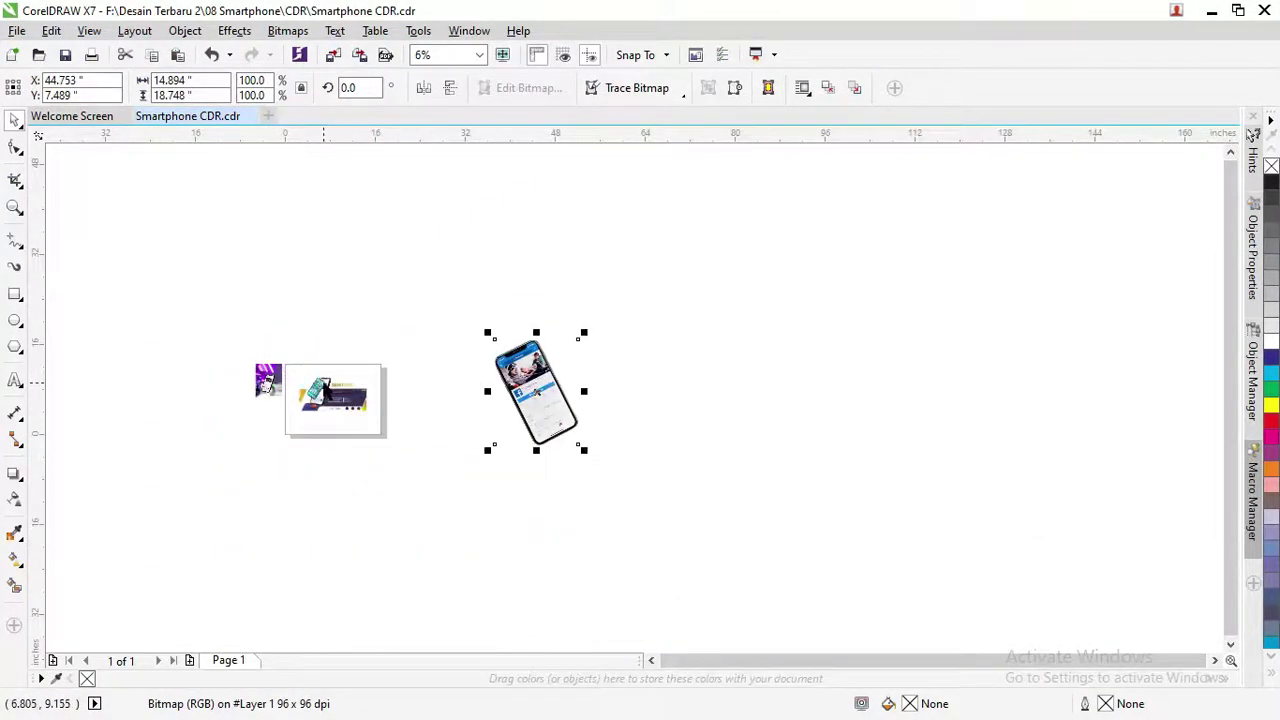
drag(323, 383, 434, 407)
drag(328, 392, 474, 415)
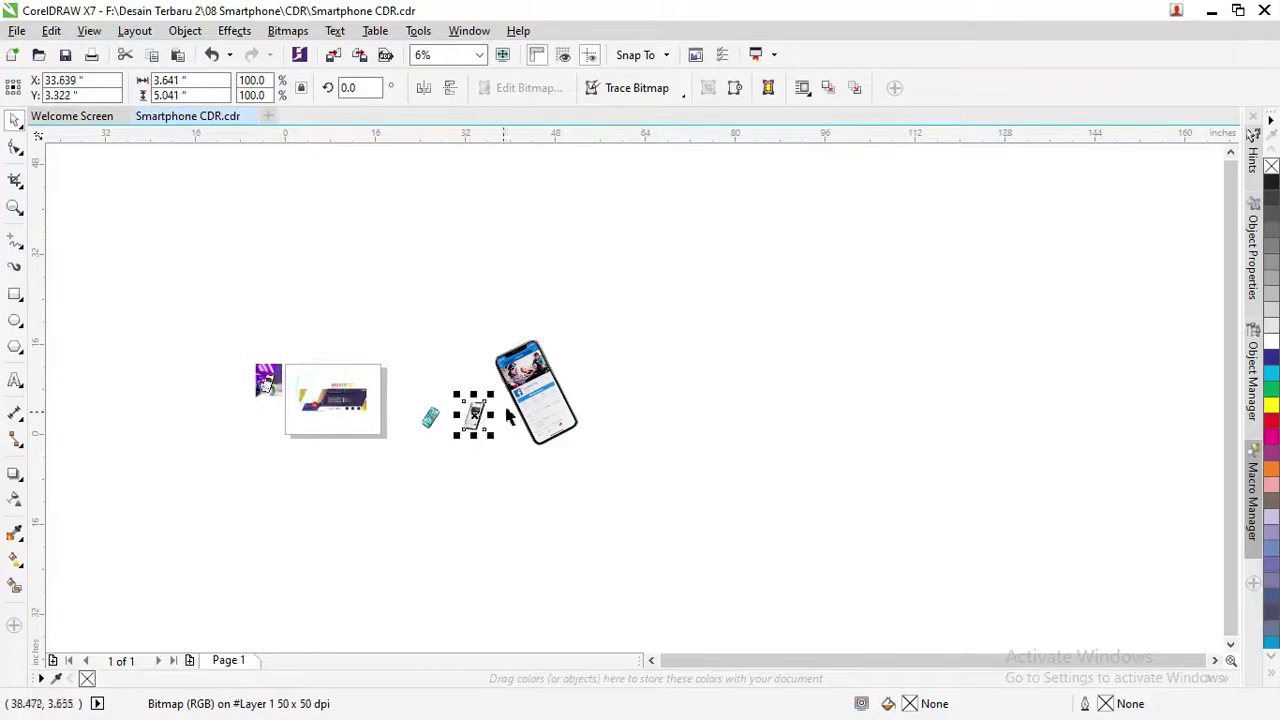
Scale the Facebook phone image to 10%
click(545, 376)
double_click(252, 80)
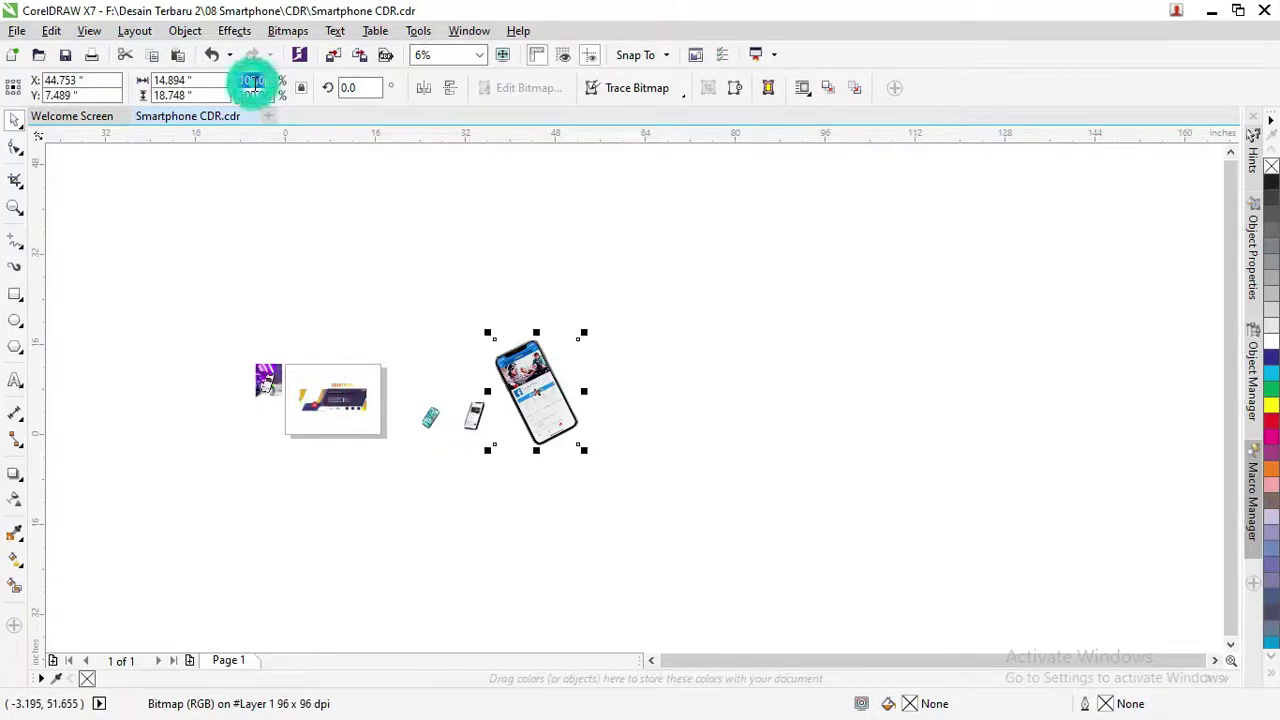
text(10)
key(Return)
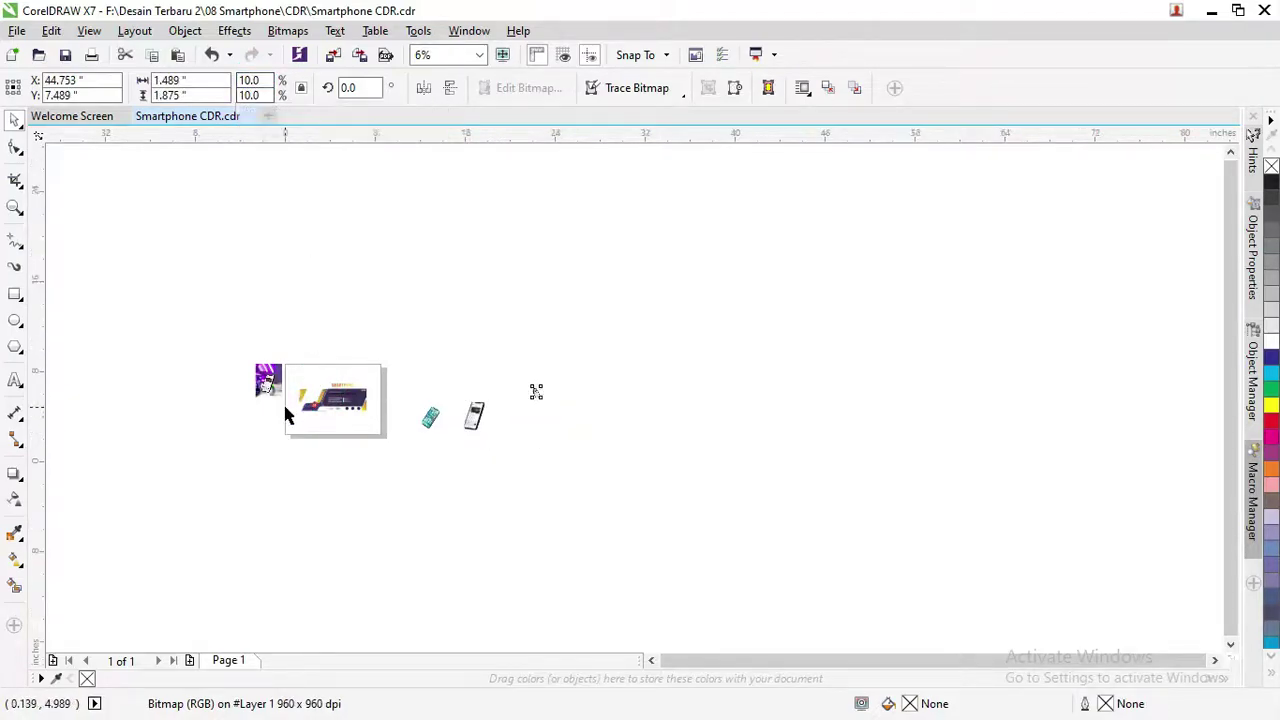
Bring the Facebook phone and the teal phone images close to the page's right edge
scroll(290, 402, up, 4)
scroll(294, 397, down, 1)
scroll(877, 462, down, 1)
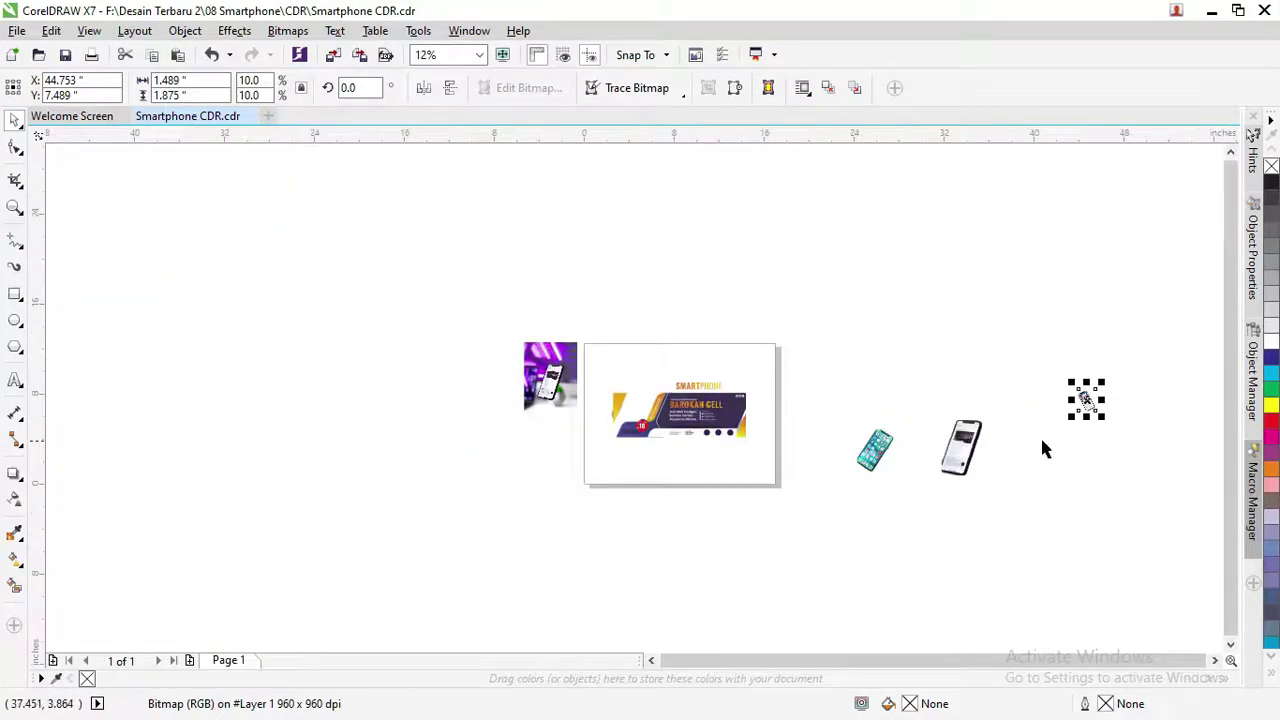
drag(1086, 400, 783, 446)
drag(884, 460, 827, 453)
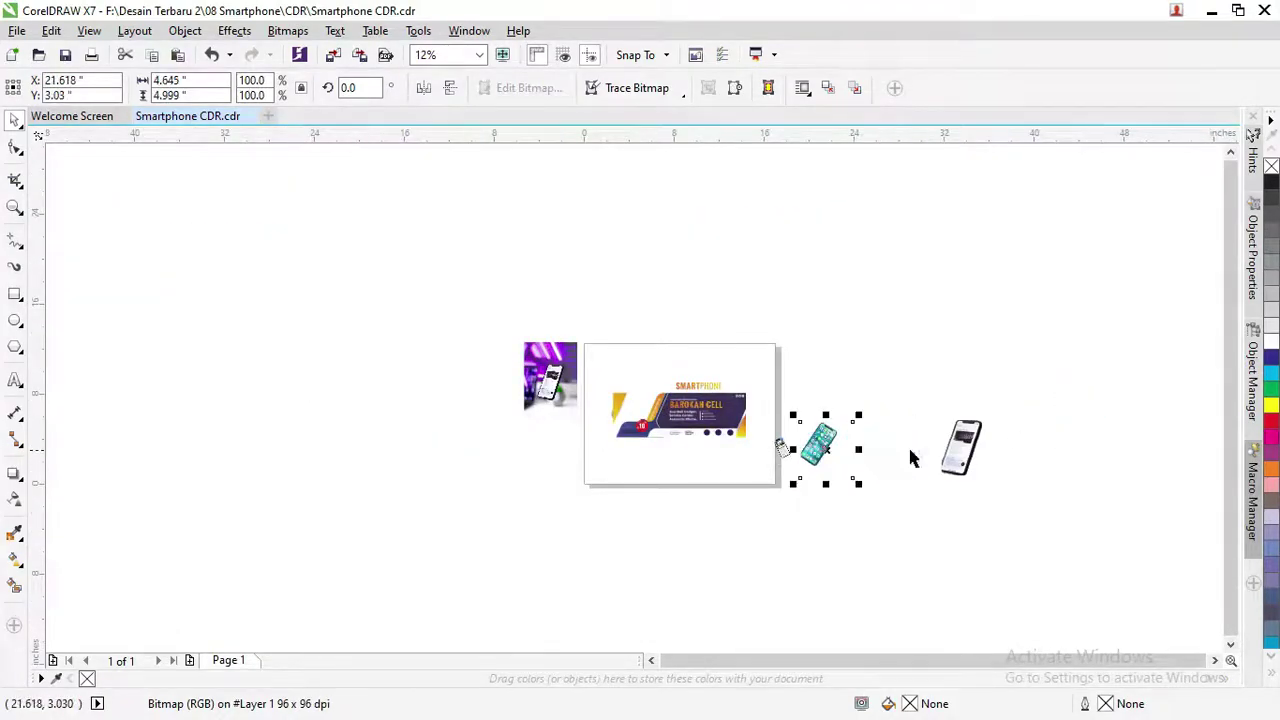
Place the white-screen phone image just beside the teal phone and shift the teal phone slightly
drag(958, 458, 835, 455)
scroll(835, 455, up, 3)
scroll(829, 434, down, 2)
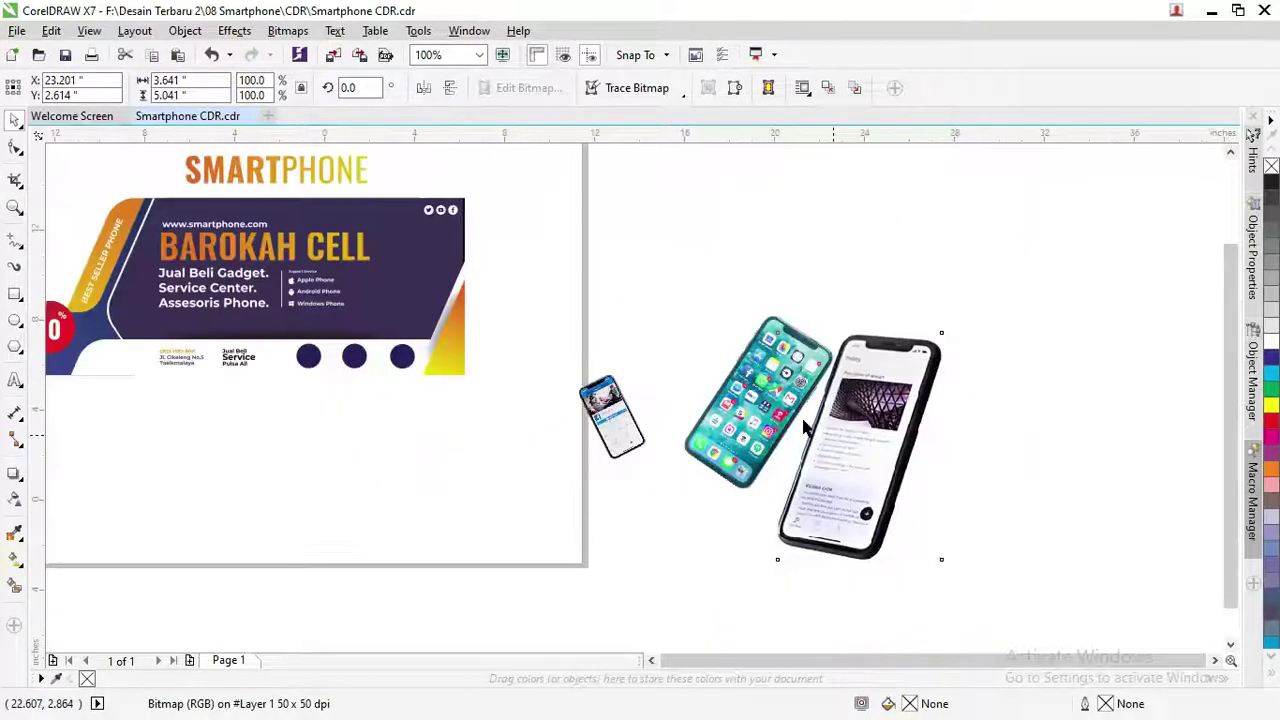
drag(770, 399, 764, 411)
scroll(800, 430, up, 1)
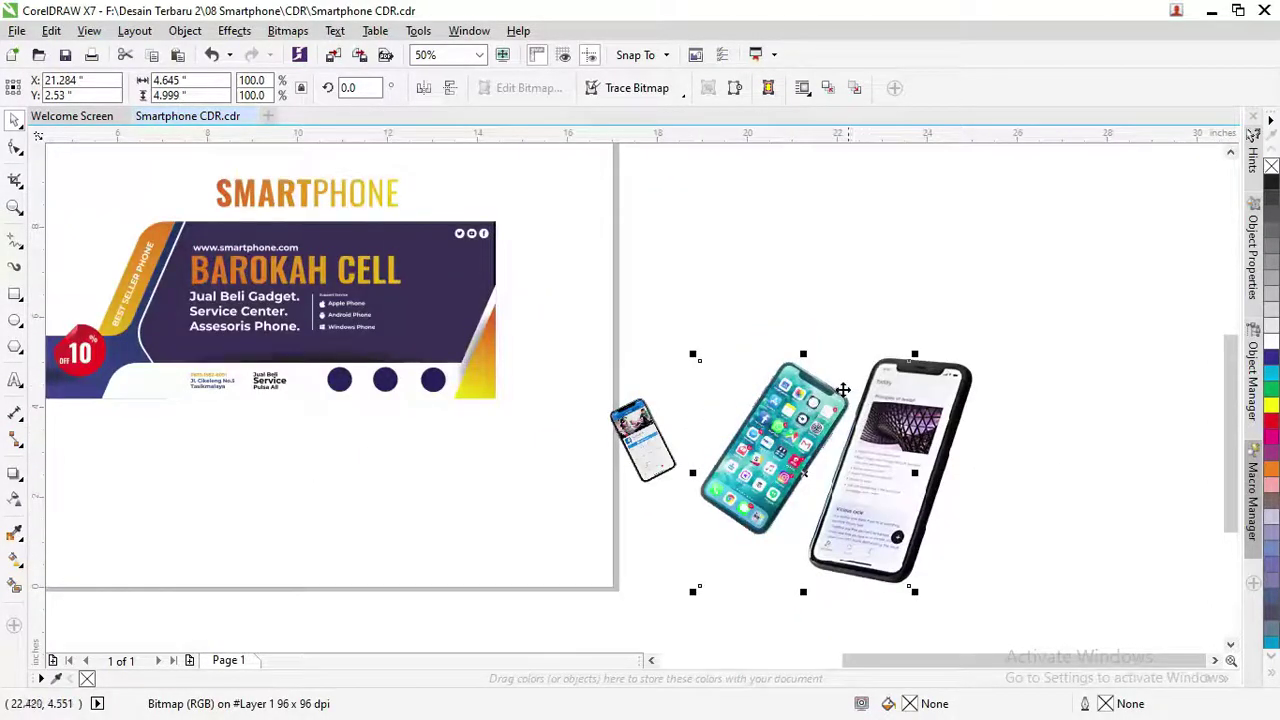
Rotate the teal phone image to 12.423 degrees so it leans like the white-screen phone
click(843, 390)
drag(916, 352, 897, 350)
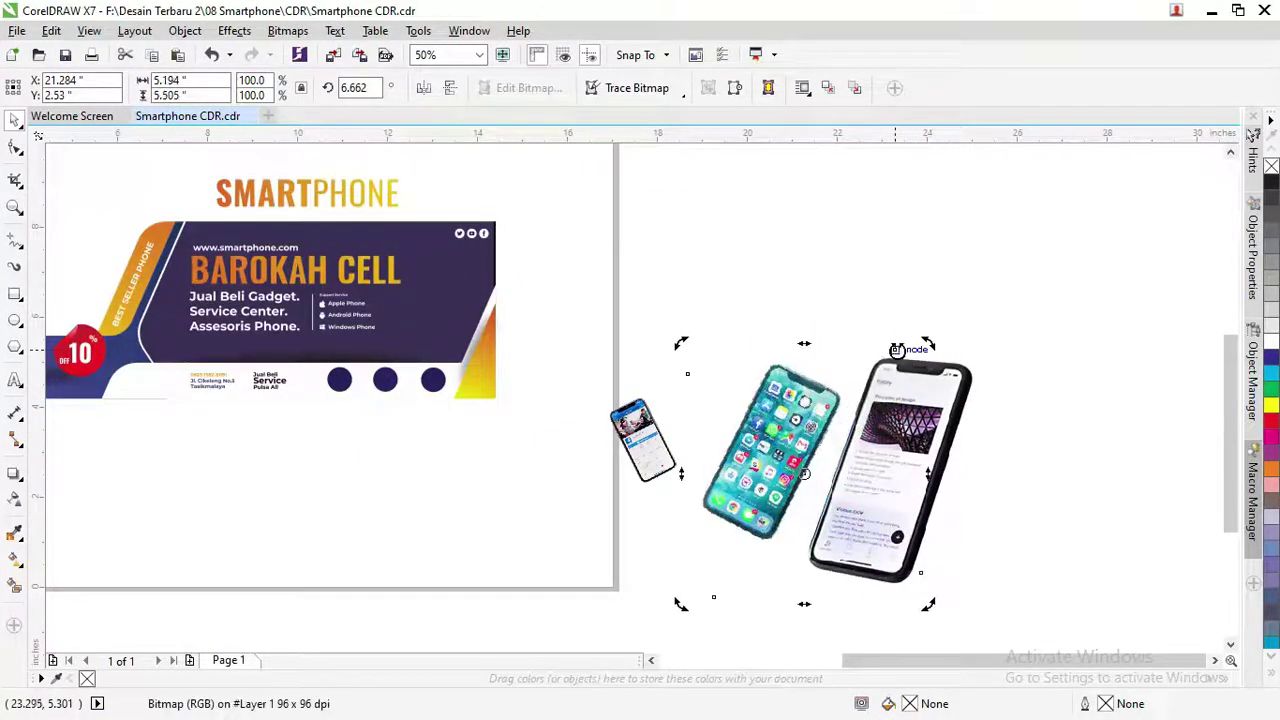
click(846, 390)
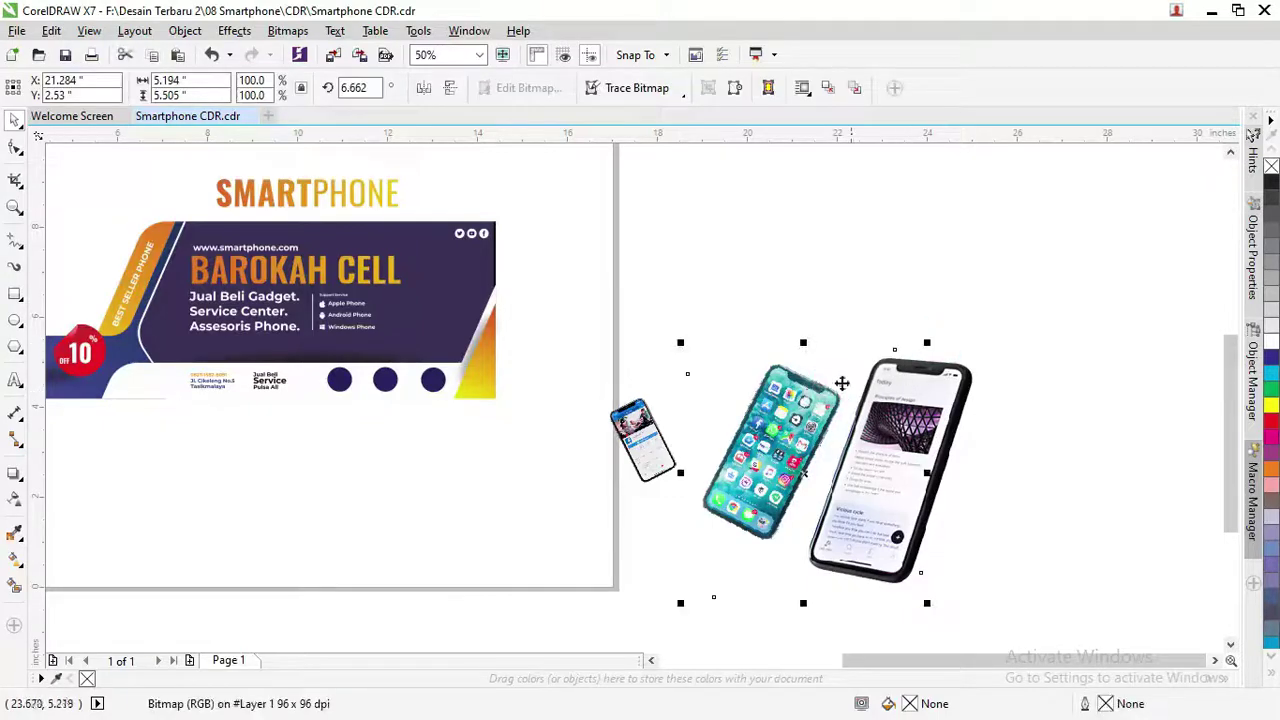
click(864, 385)
drag(928, 345, 925, 347)
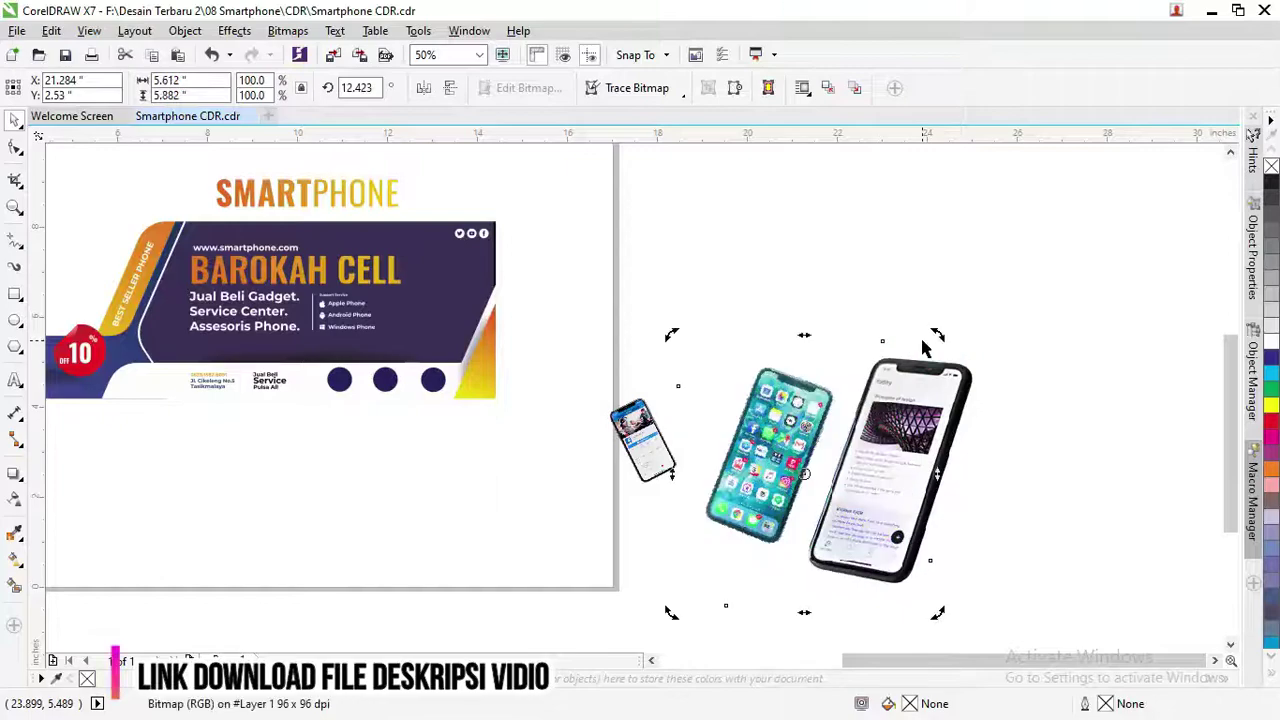
Rotate the Facebook phone image to 312.087 degrees so it leans like the other phones
click(629, 448)
click(637, 413)
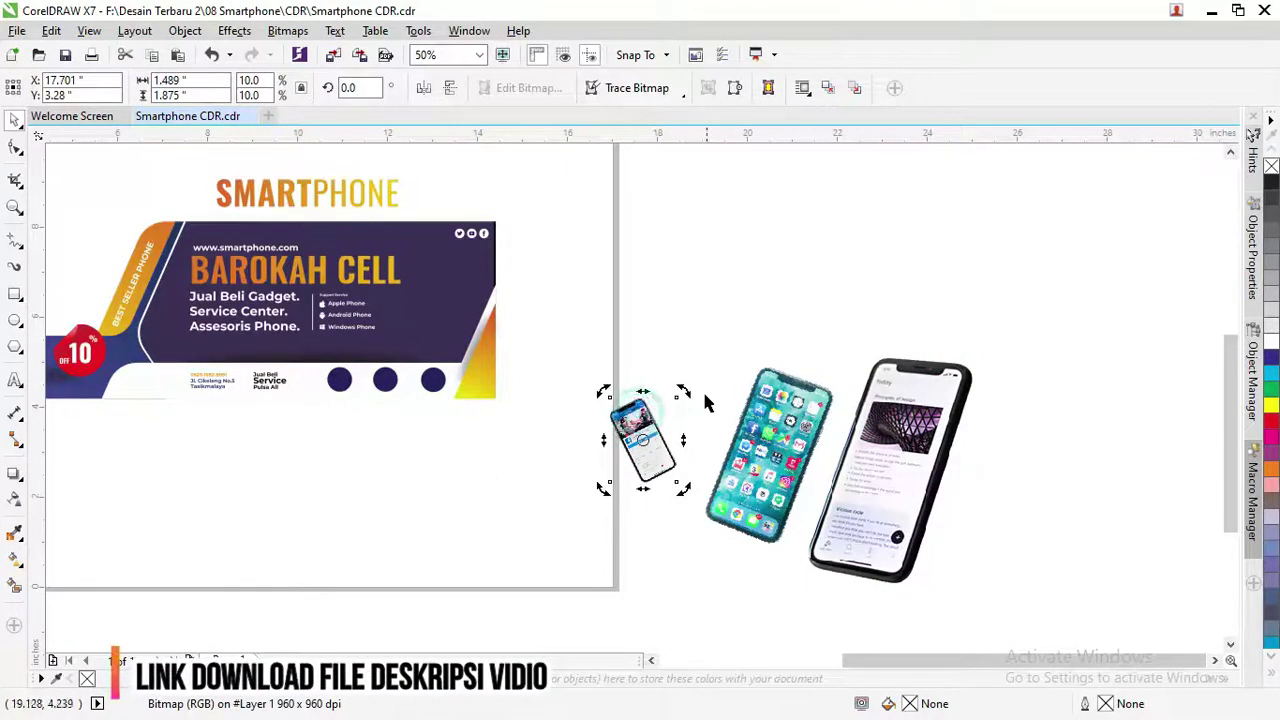
drag(685, 393, 745, 443)
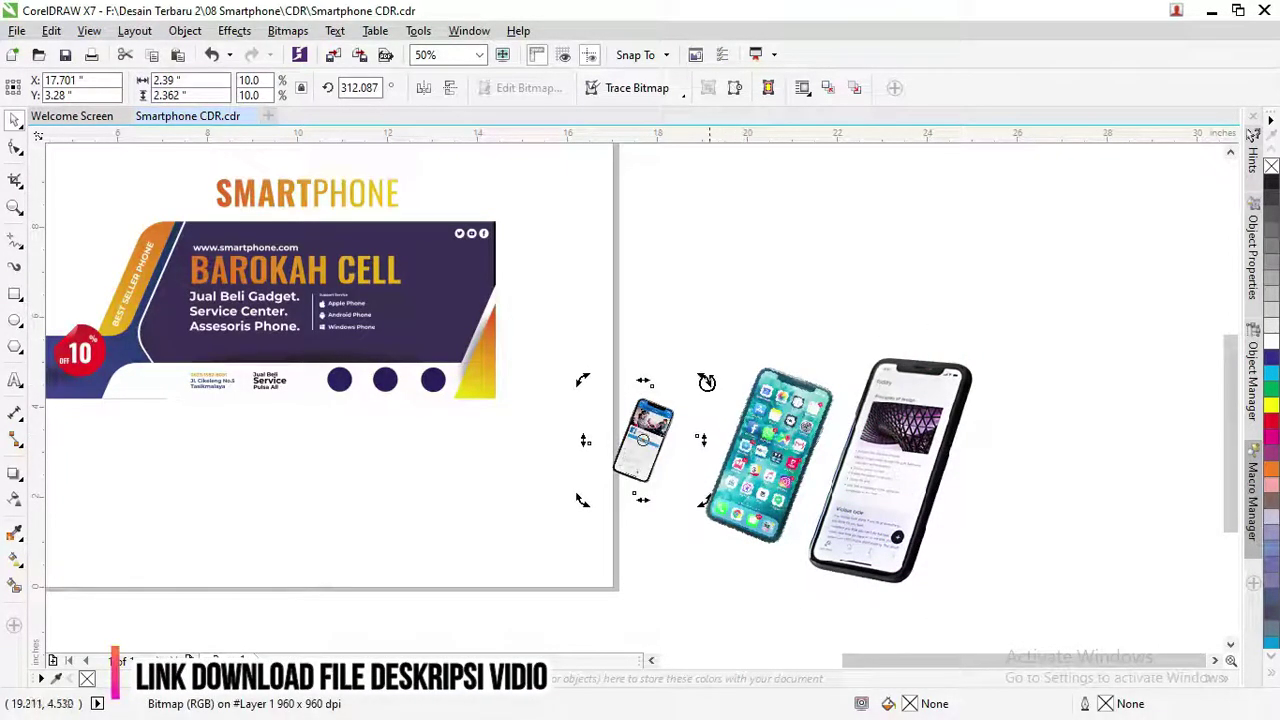
drag(707, 382, 709, 374)
click(711, 323)
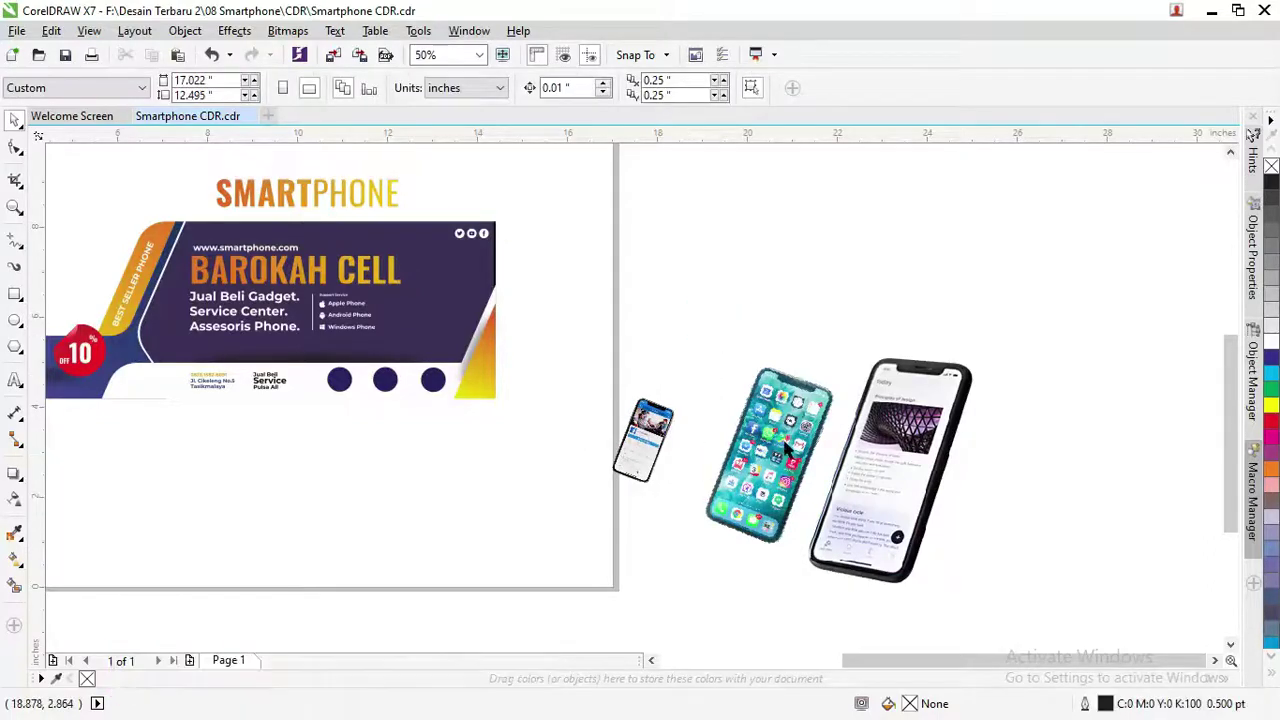
Scale the teal and white-screen phones down together and place them beside the Facebook phone near the page's right edge
drag(785, 449, 762, 458)
drag(655, 446, 652, 481)
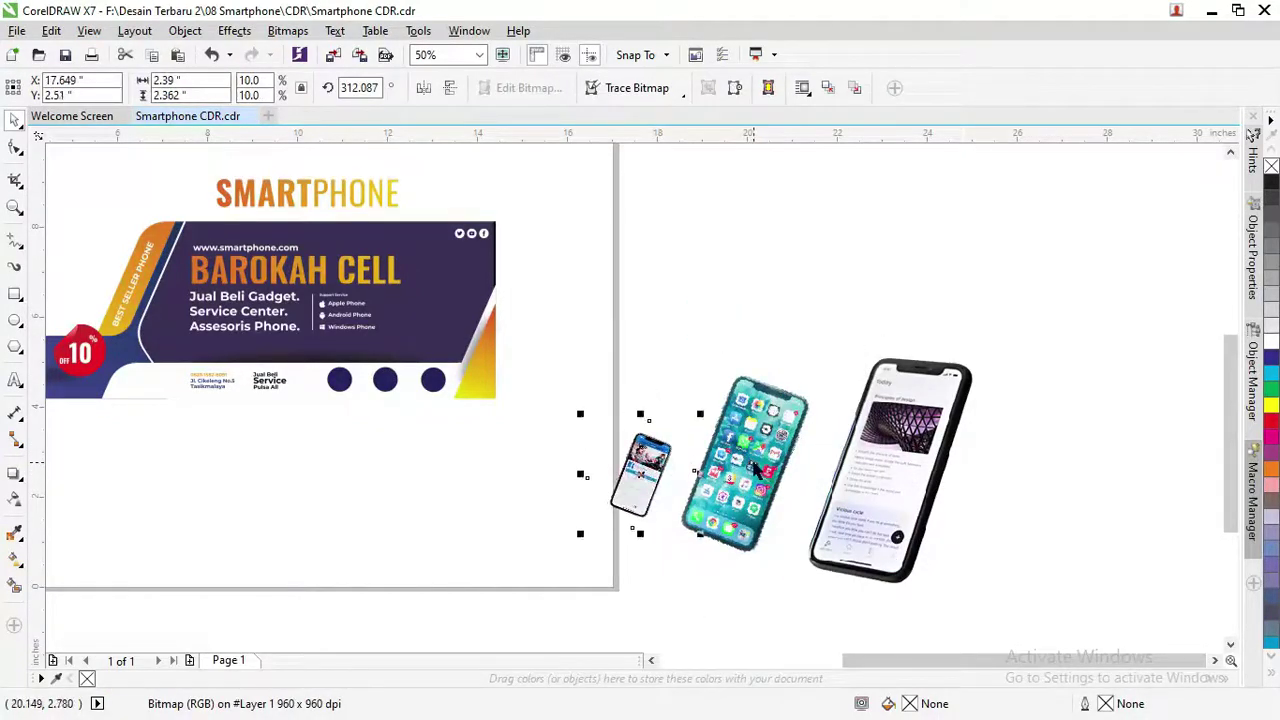
click(754, 463)
shift+click(908, 449)
click(1036, 425)
click(926, 425)
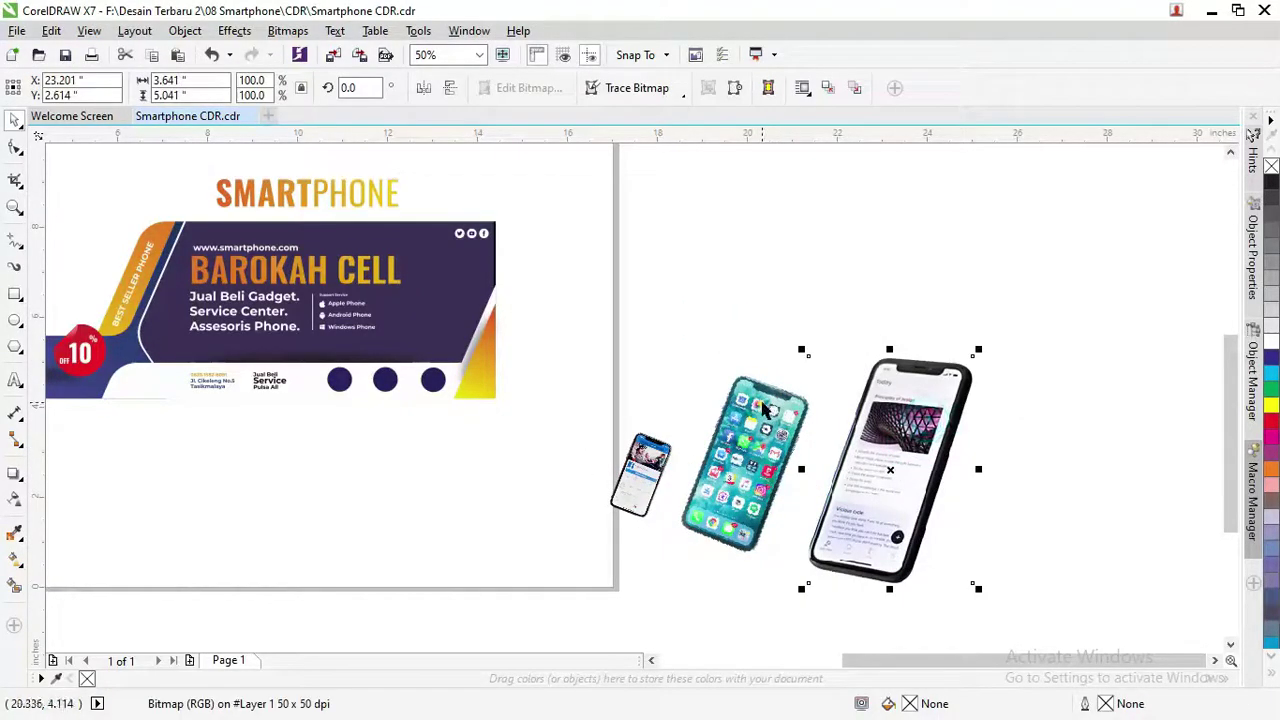
shift+click(765, 410)
drag(977, 343, 814, 479)
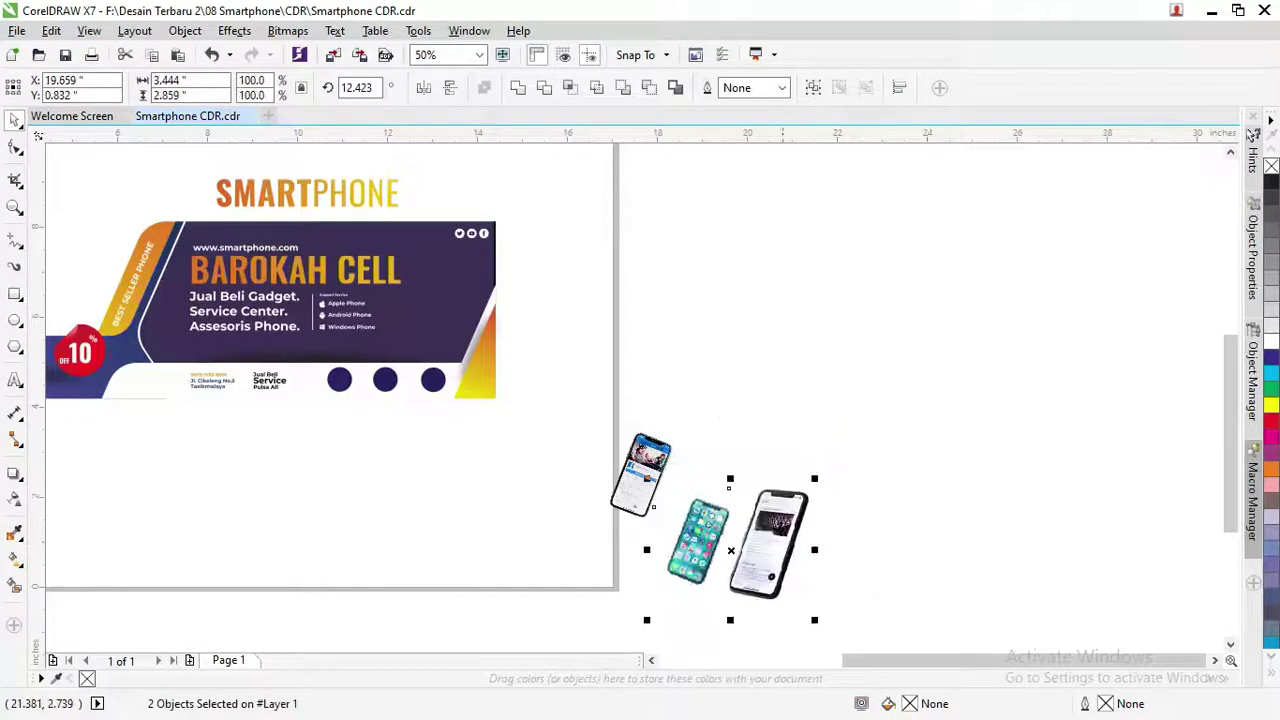
drag(765, 520, 776, 458)
Move the teal phone closer to the Facebook phone and shrink the white-screen phone to a similar size
click(971, 482)
click(750, 450)
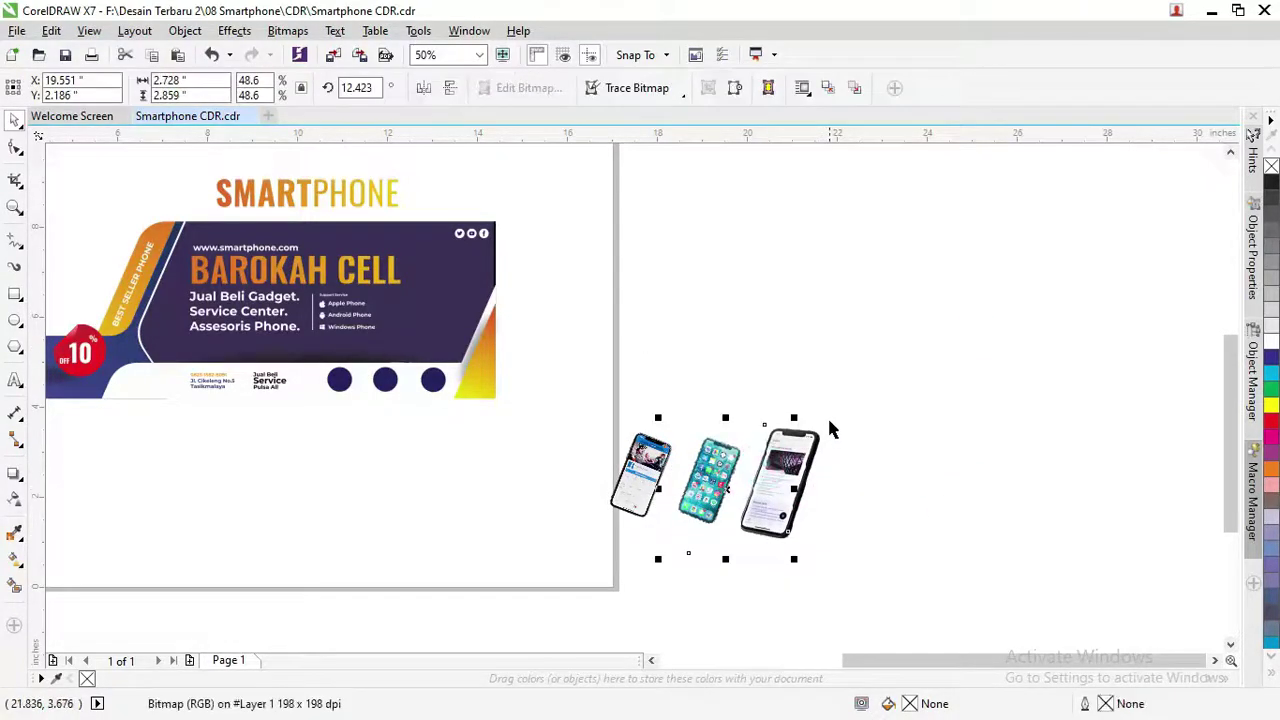
click(812, 444)
mouse_move(824, 421)
mouse_down()
mouse_move(800, 455)
mouse_move(703, 483)
mouse_up()
click(866, 462)
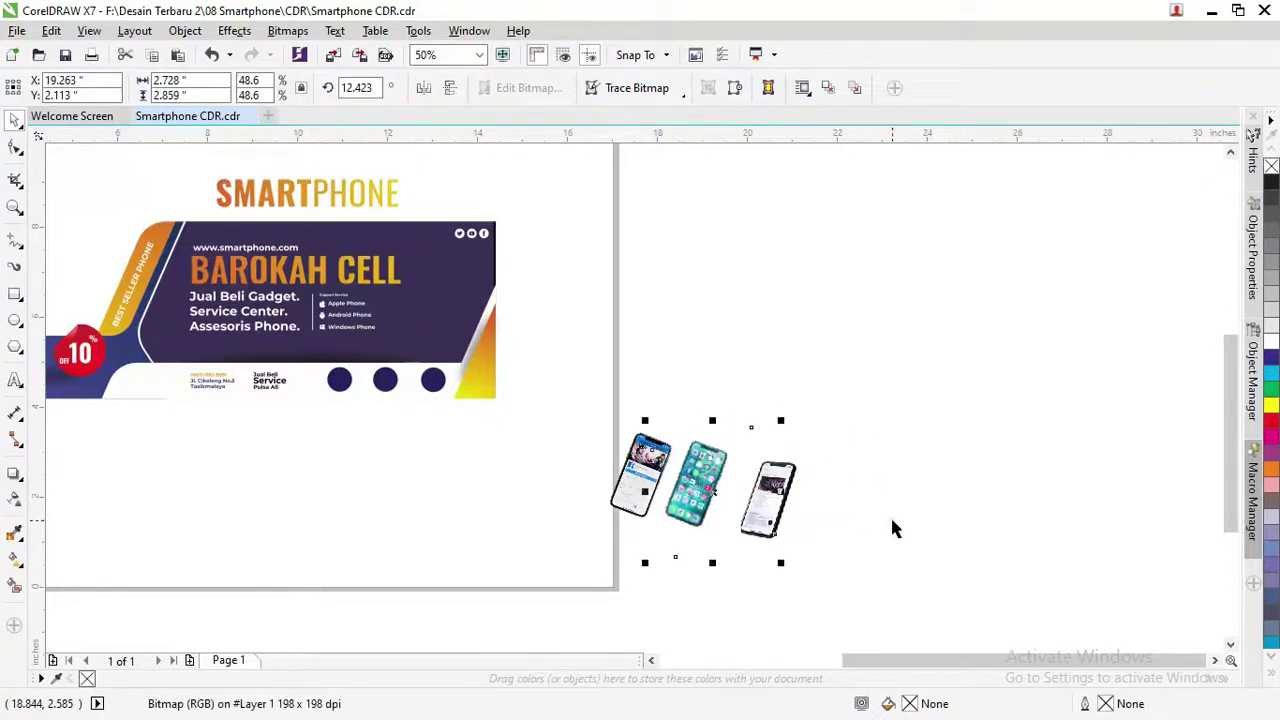
mouse_move(871, 580)
mouse_down()
mouse_move(603, 429)
mouse_move(600, 415)
mouse_up()
drag(645, 470, 440, 415)
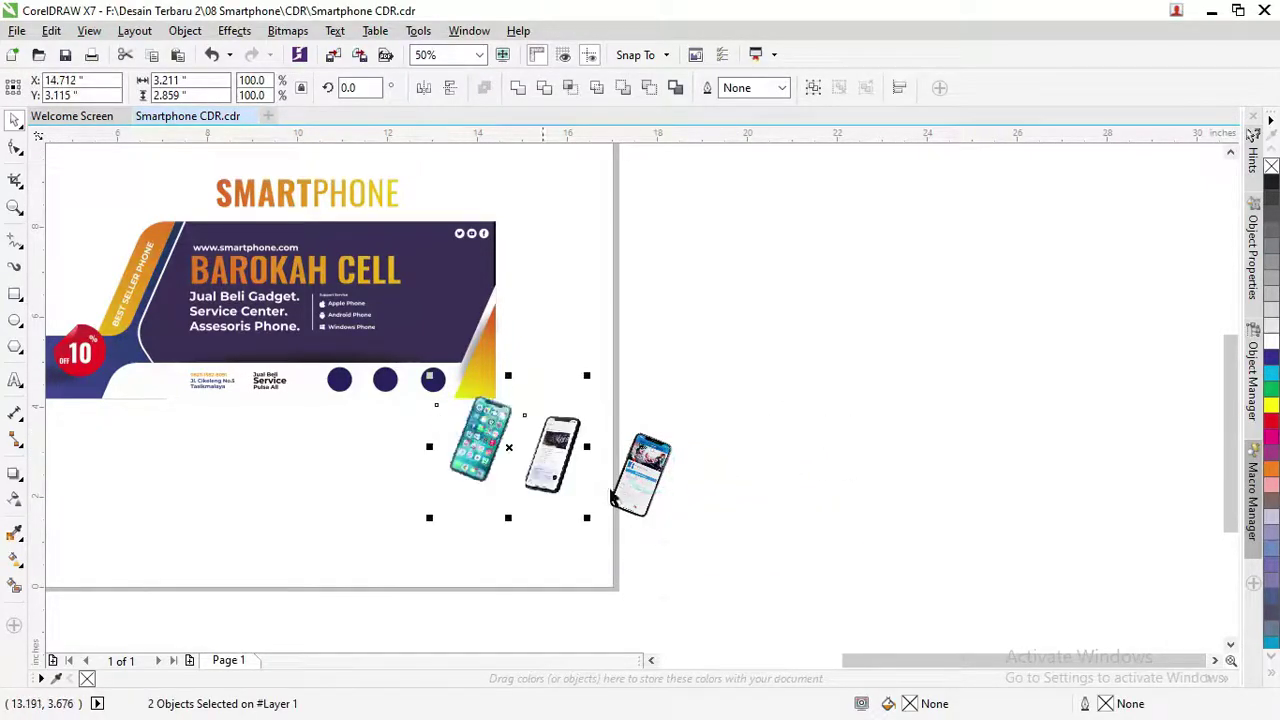
key(ctrl+z)
Move all three phone images onto the banner's row of dark circles and scale them down together
drag(940, 587, 557, 406)
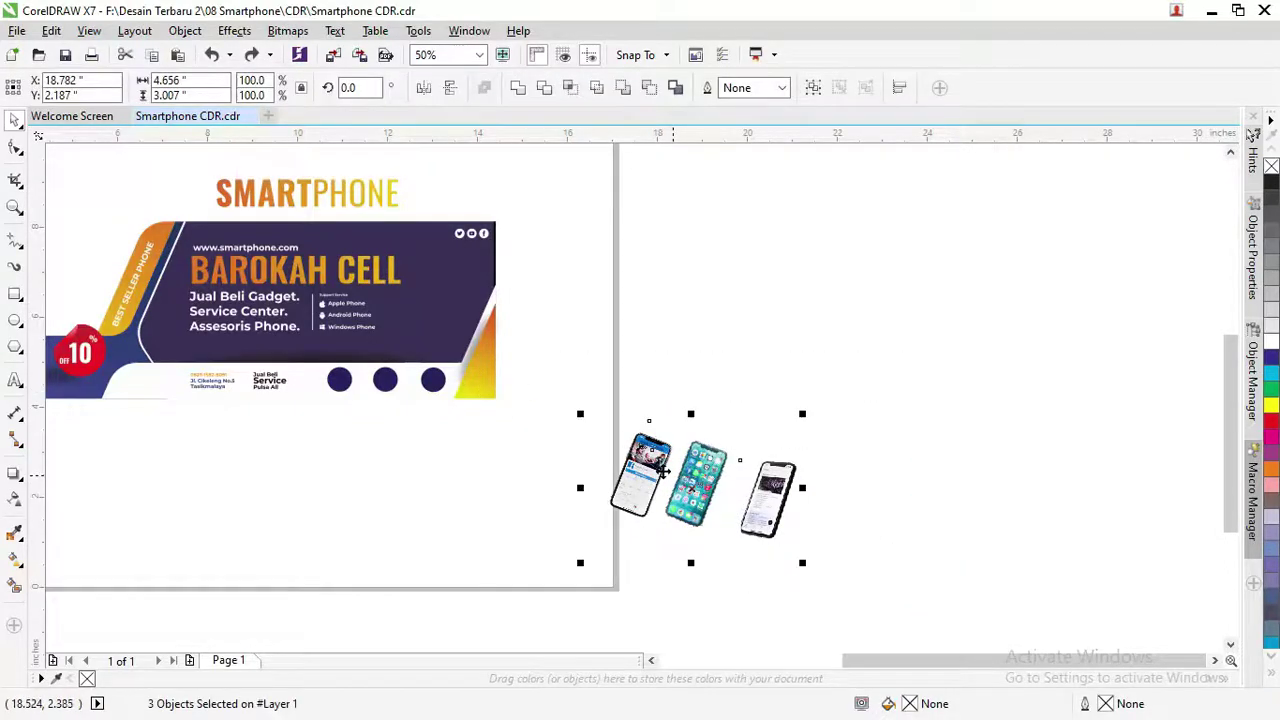
drag(652, 470, 335, 332)
scroll(300, 337, up, 3)
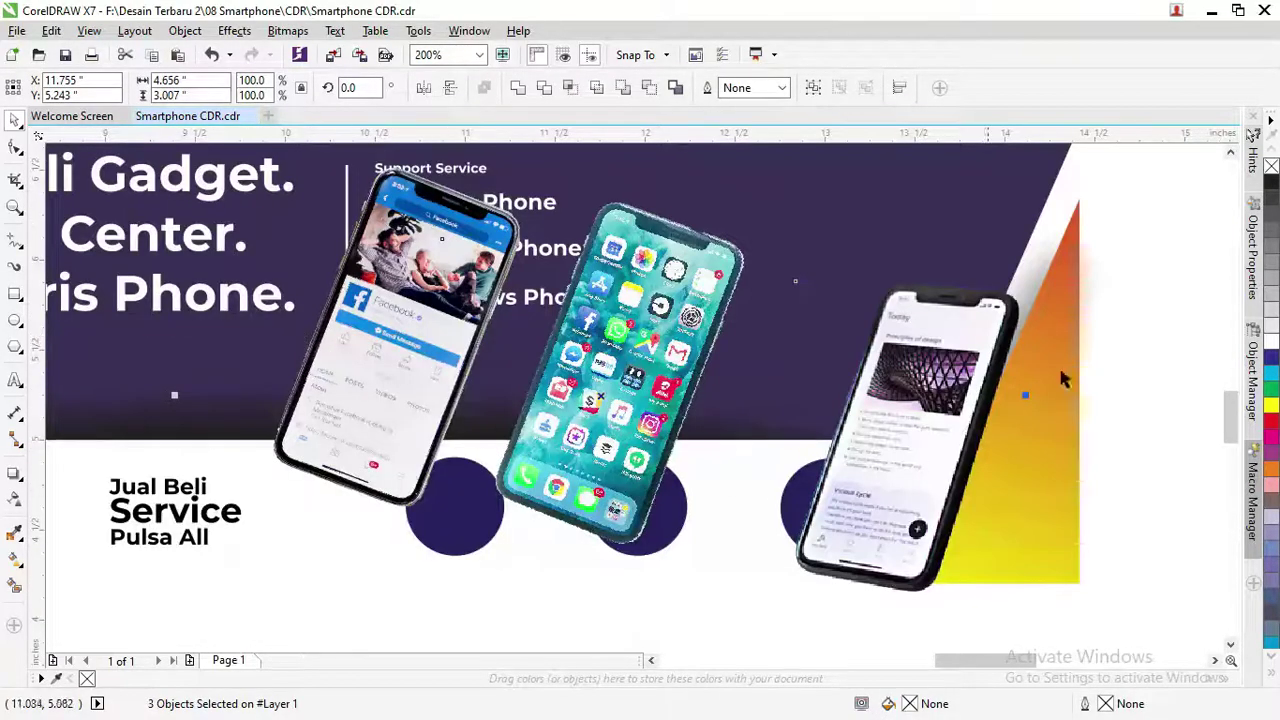
scroll(997, 399, down, 2)
drag(1002, 331, 780, 470)
Position the Facebook, teal and white-screen phones over the first, second and third dark circles respectively
drag(751, 551, 898, 499)
click(1079, 624)
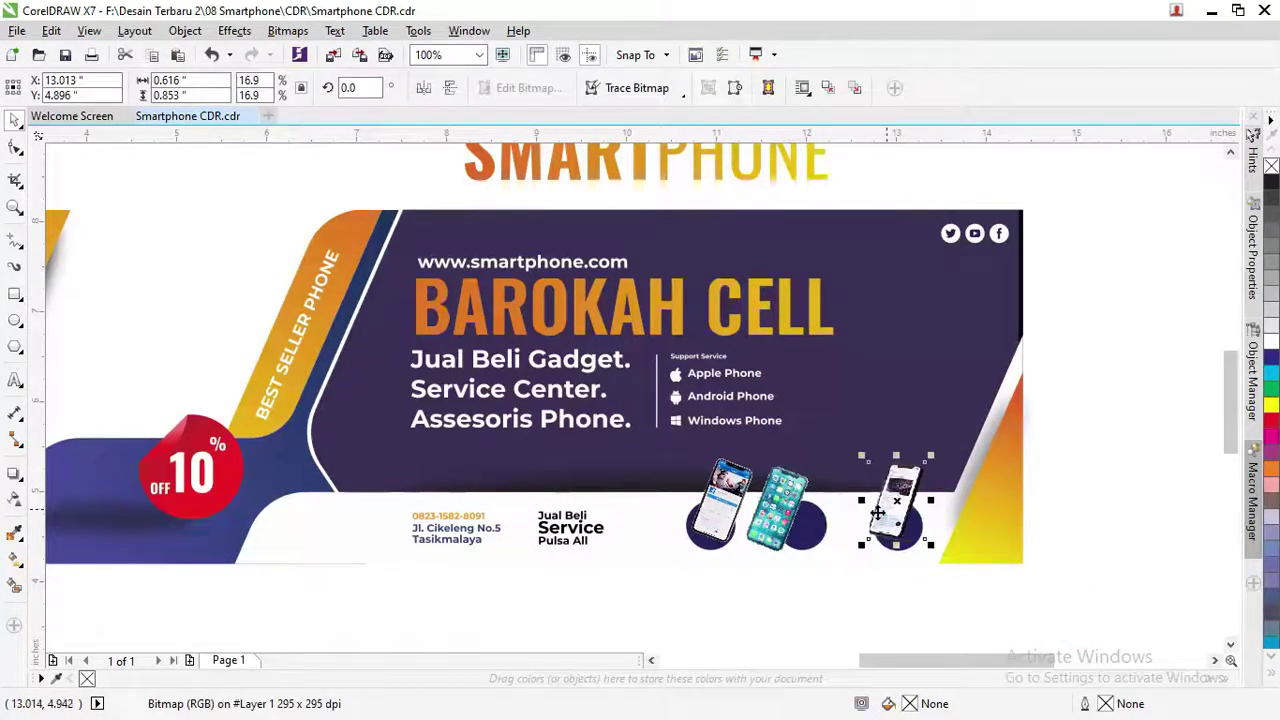
drag(777, 508, 812, 490)
drag(768, 499, 822, 497)
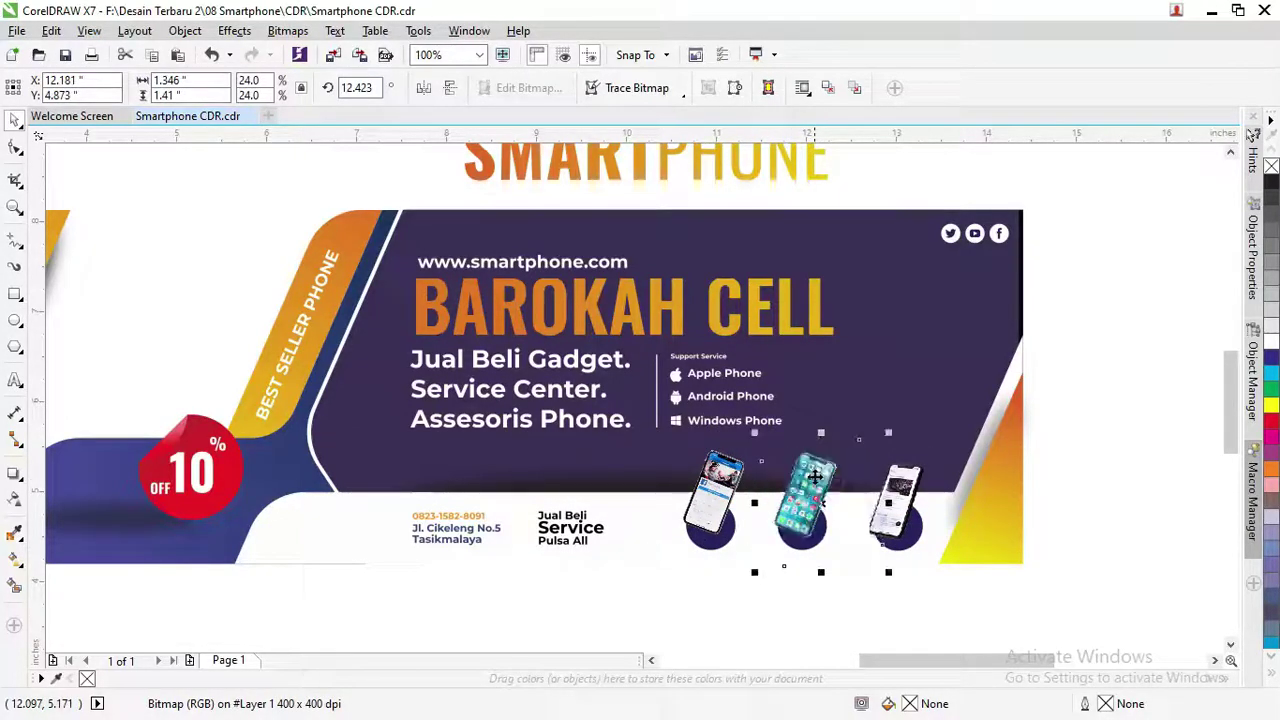
shift+click(720, 492)
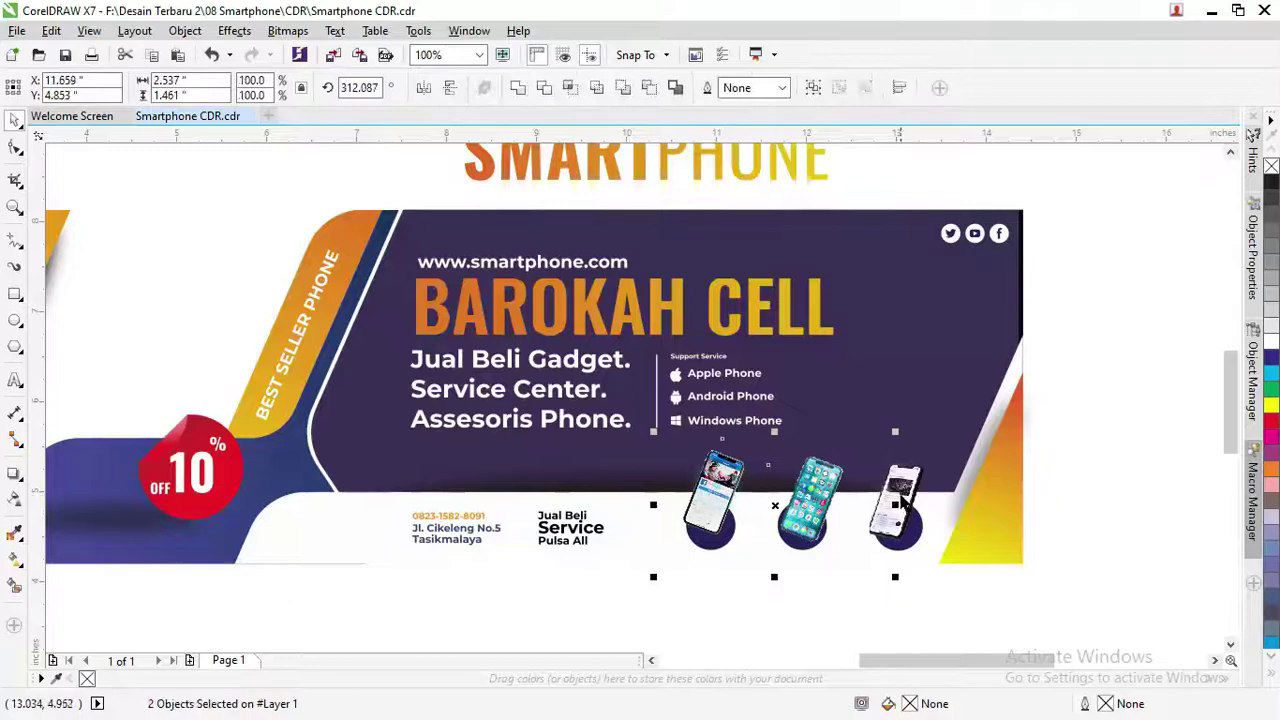
shift+click(900, 495)
key(ctrl+g)
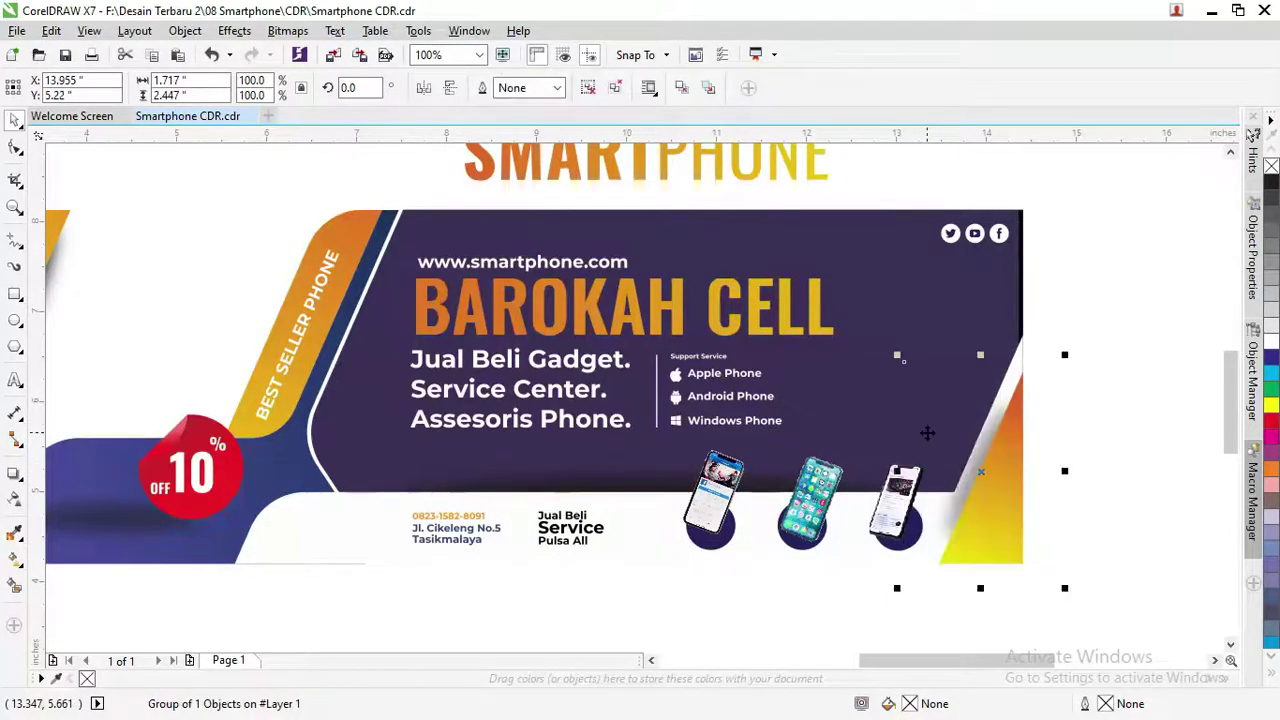
drag(1140, 588, 641, 426)
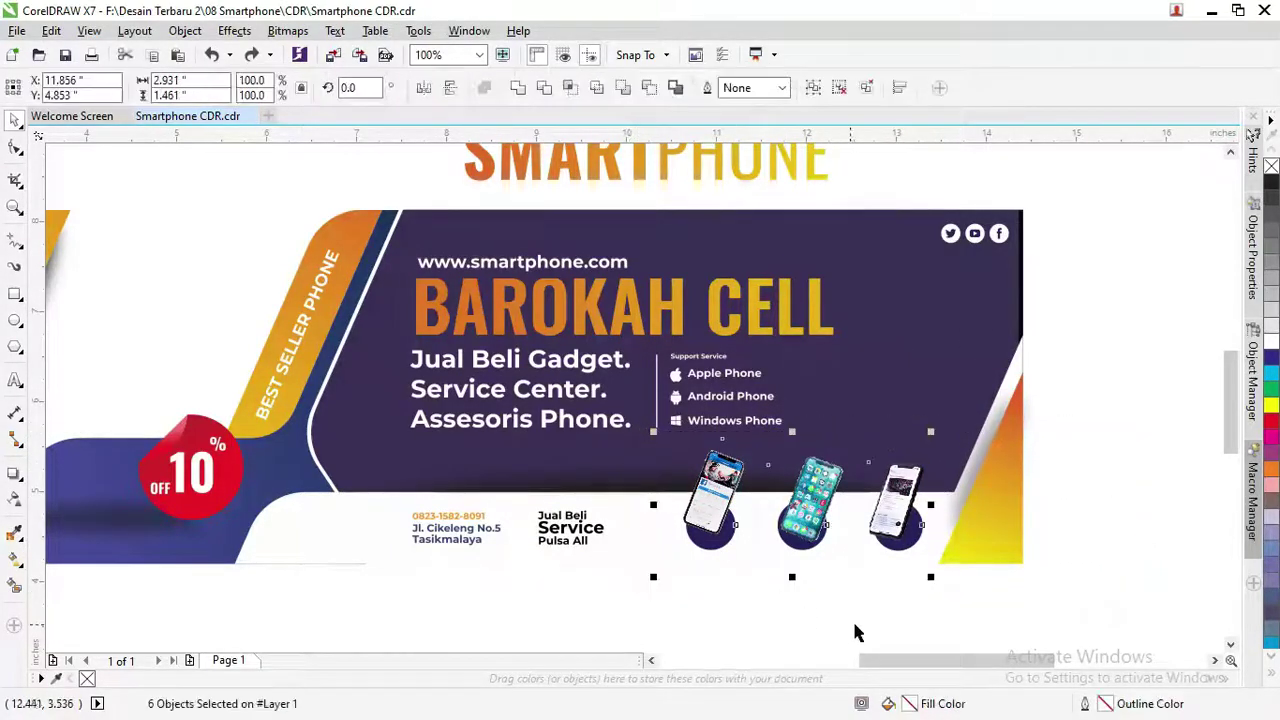
click(886, 620)
Scale the three phone images down together about their centre to 2.33 inches wide and shift them slightly over the circles
drag(963, 617, 668, 481)
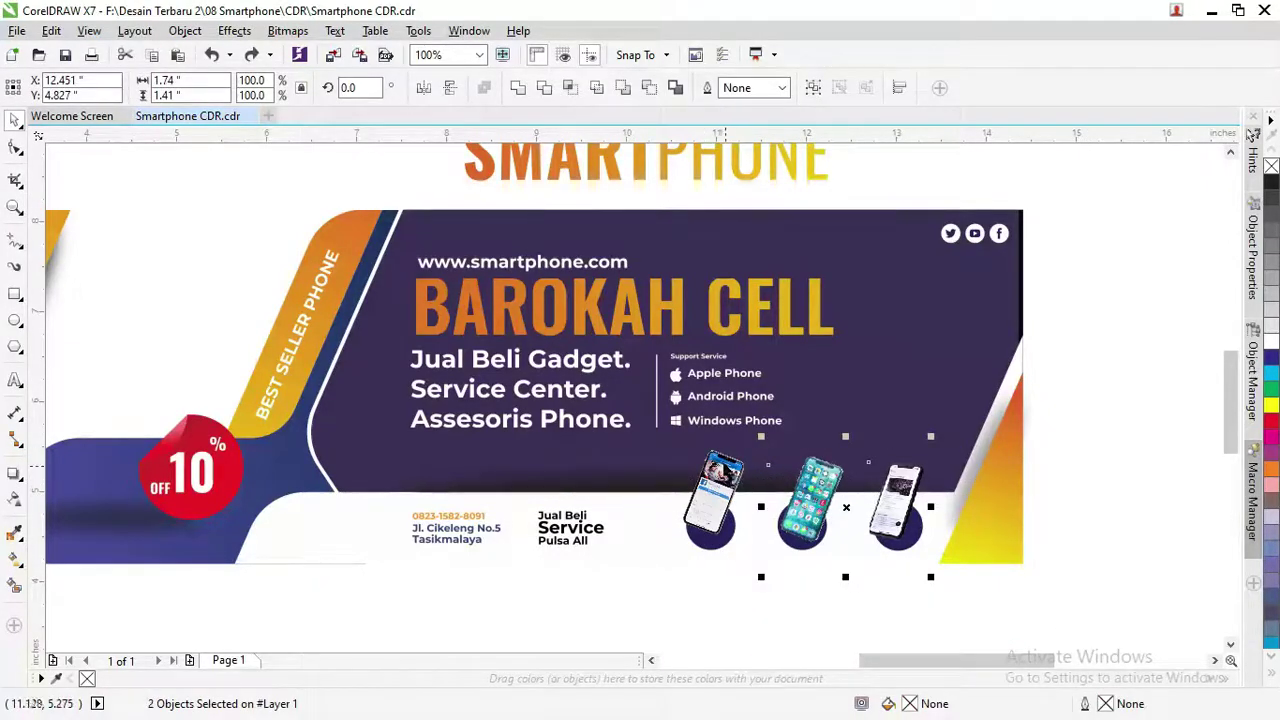
shift+click(719, 457)
drag(654, 432, 680, 446)
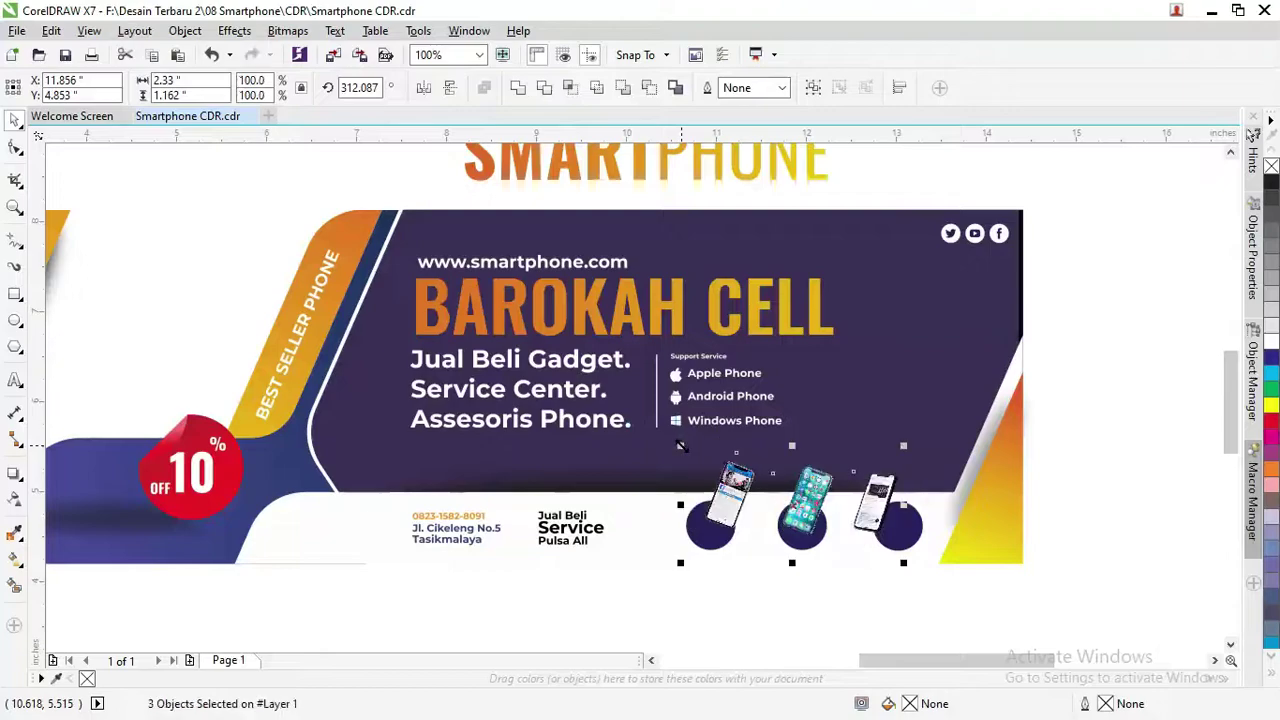
scroll(790, 509, up, 1)
drag(716, 493, 692, 478)
scroll(940, 510, down, 1)
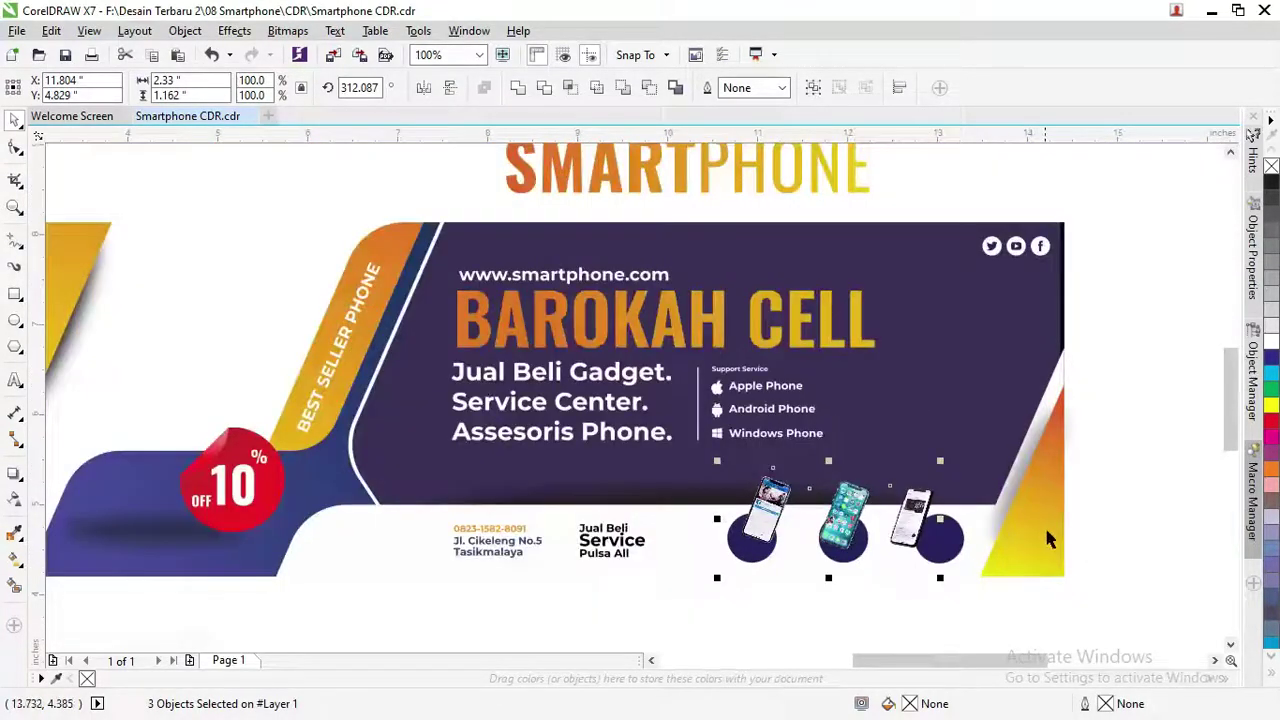
Align the white-screen phone over the third dark circle and the Facebook phone over the first one
click(1040, 530)
drag(920, 510, 939, 514)
drag(762, 516, 756, 518)
click(1095, 530)
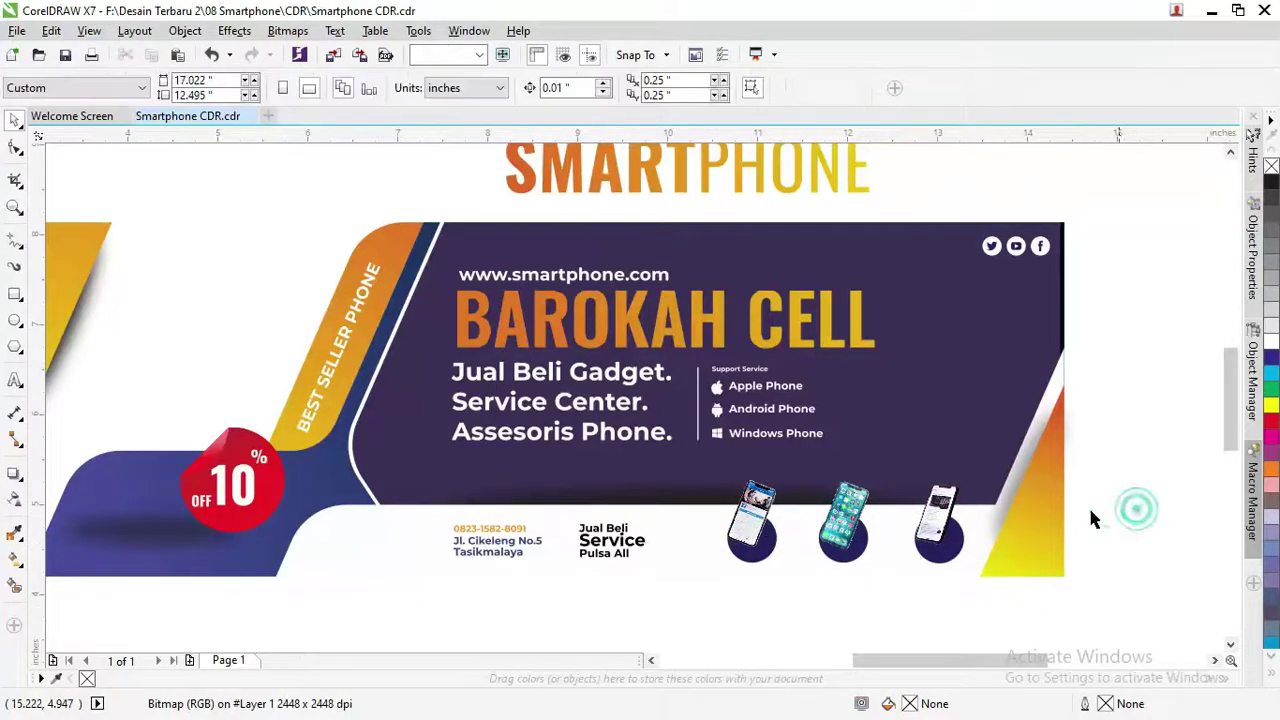
Copy the small white-screen phone to the banner's white left area, enlarge the copy to 53.9% and set it near the discount badge
click(937, 512)
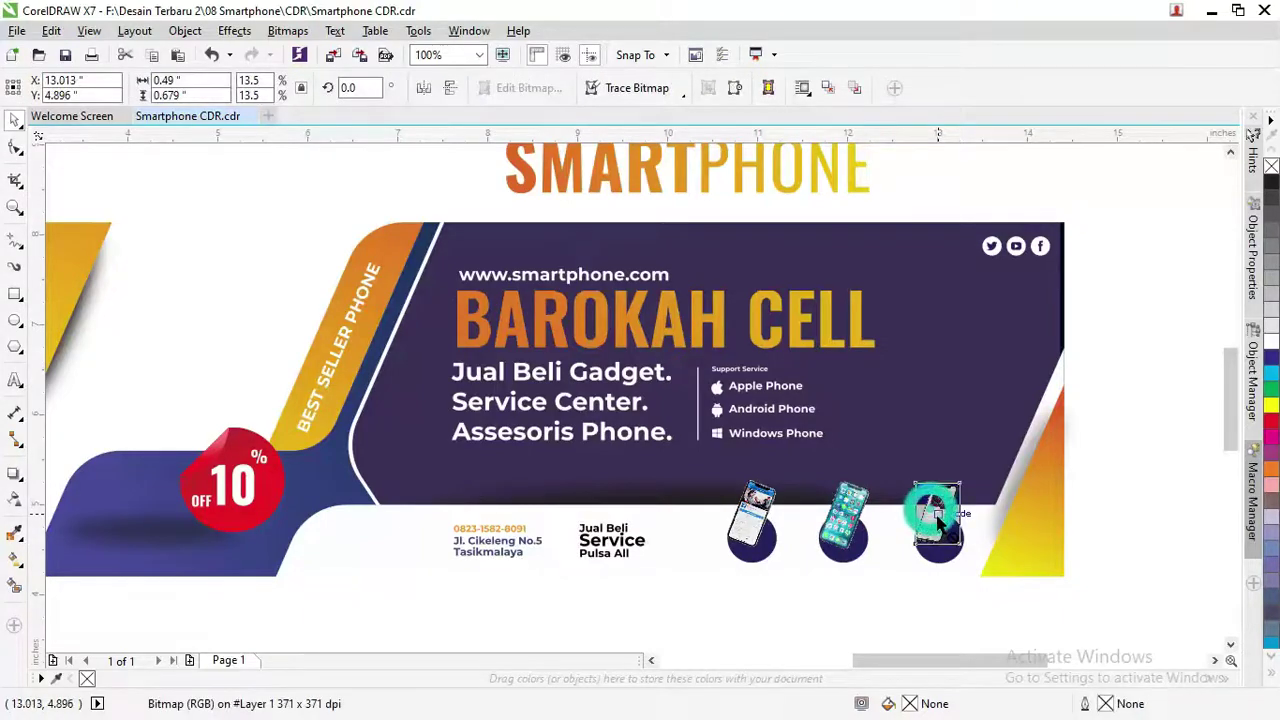
click(1090, 515)
click(938, 515)
scroll(940, 520, down, 2)
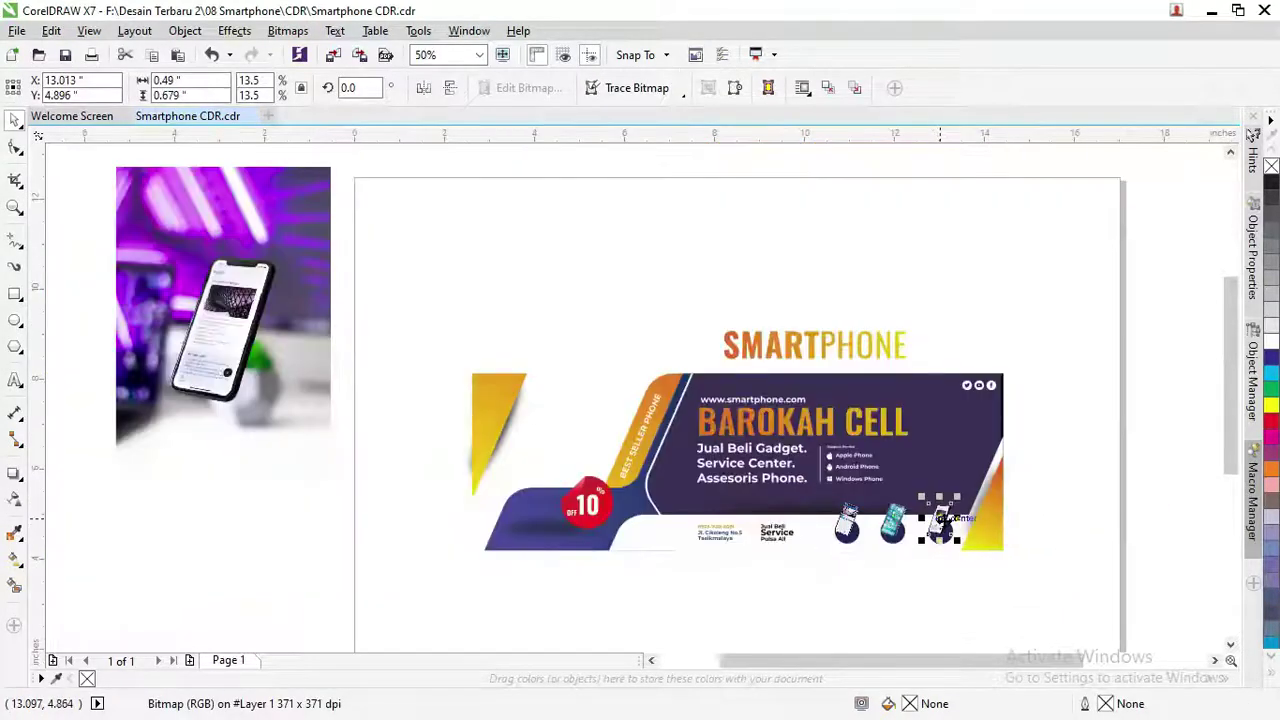
drag(942, 520, 625, 372)
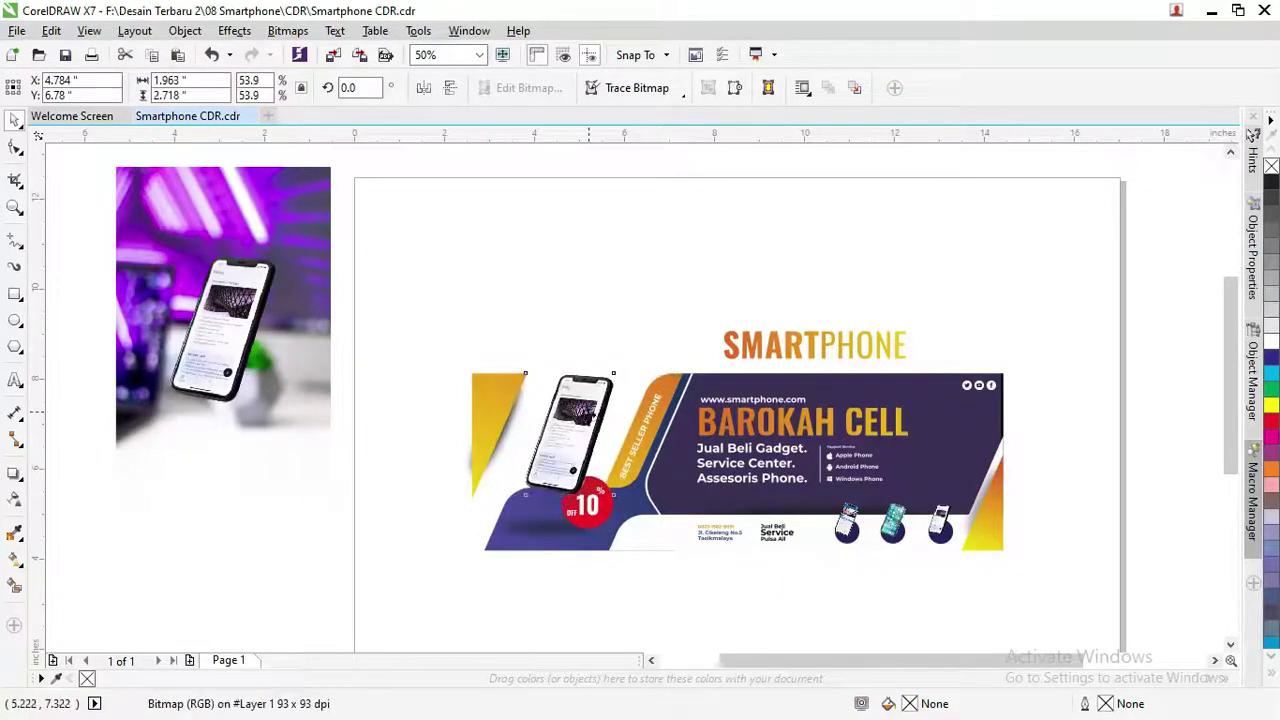
drag(589, 411, 582, 433)
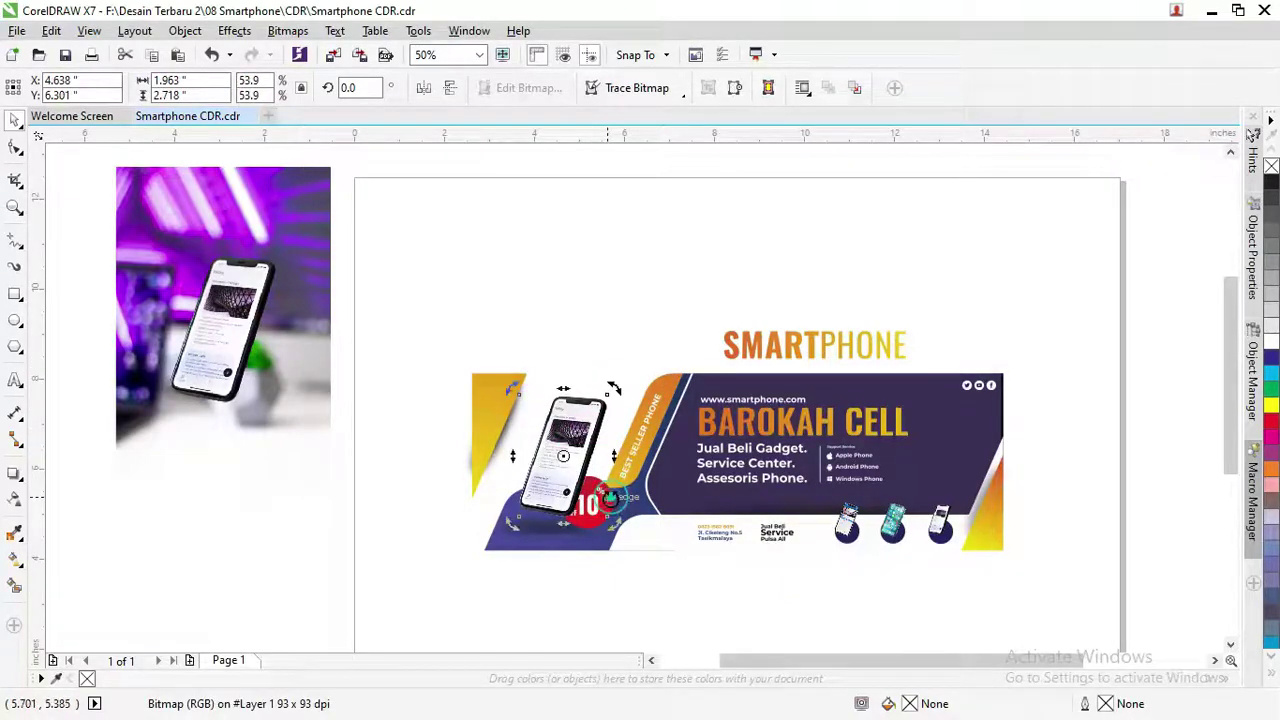
Bring the 10% OFF badge in front of the large phone and move the phone slightly lower behind it
drag(646, 598, 546, 457)
scroll(562, 499, up, 2)
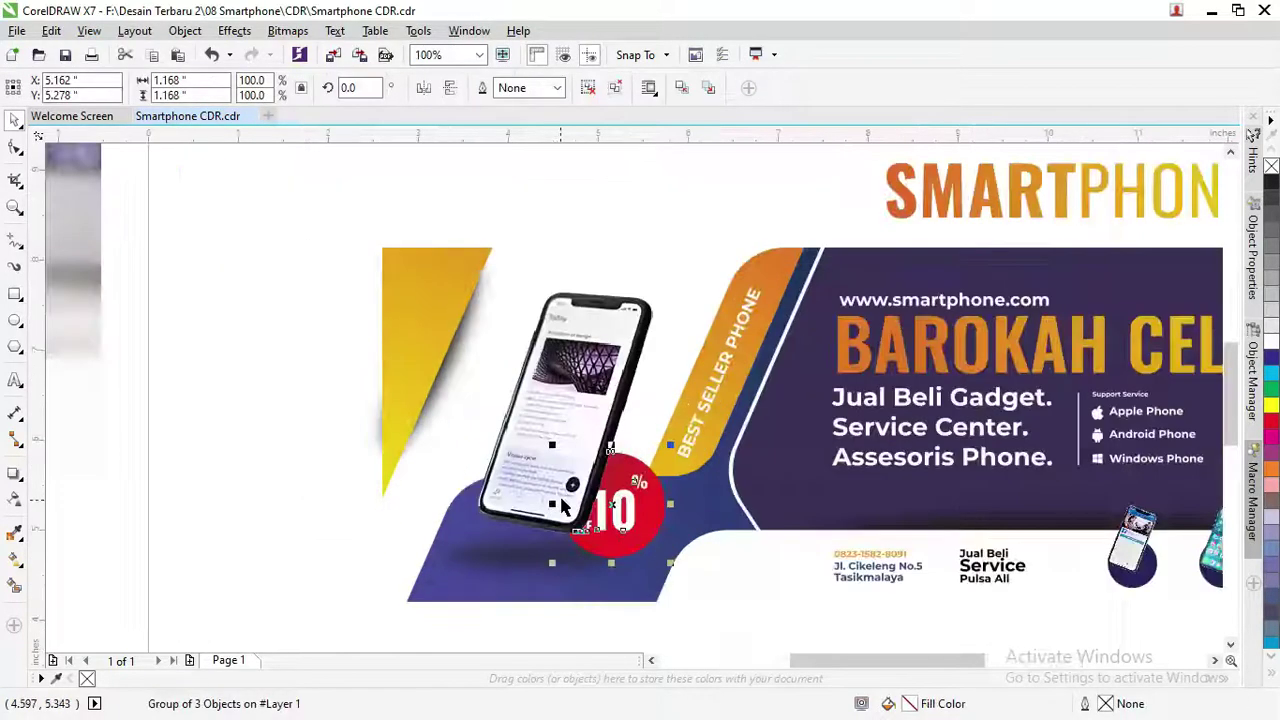
key(shift+Page_Up)
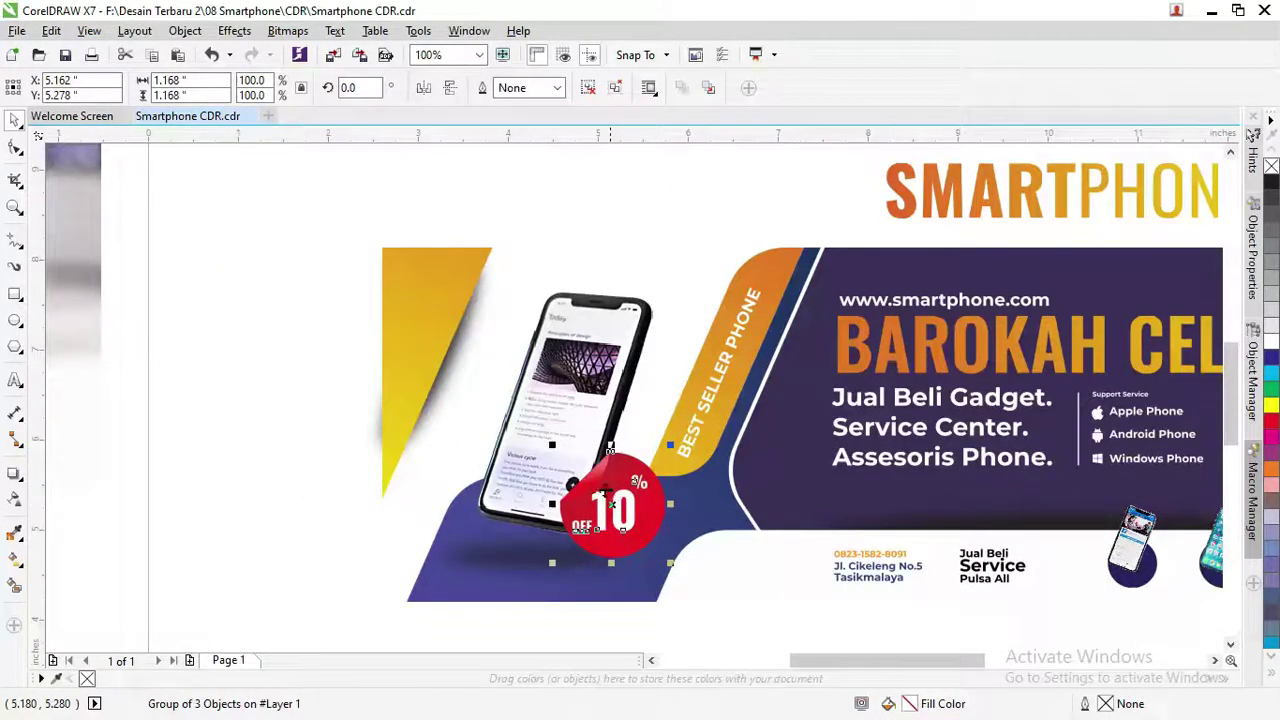
click(574, 414)
drag(570, 369, 563, 394)
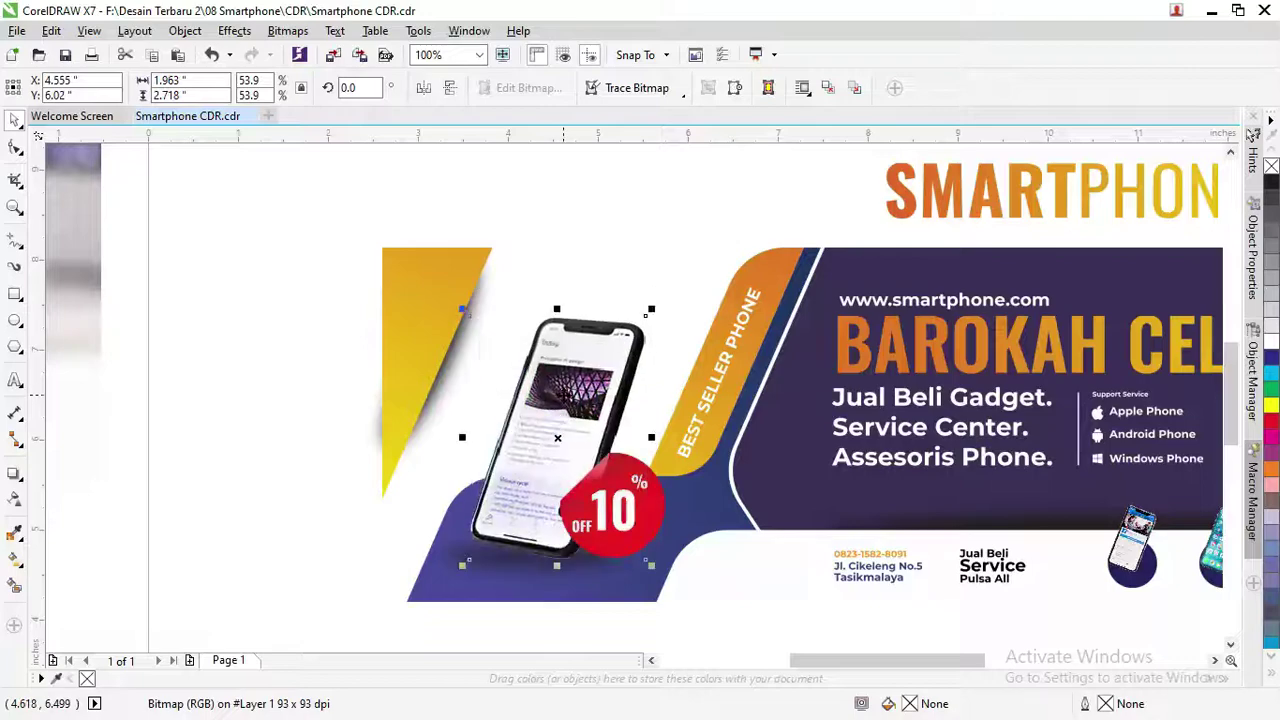
click(343, 334)
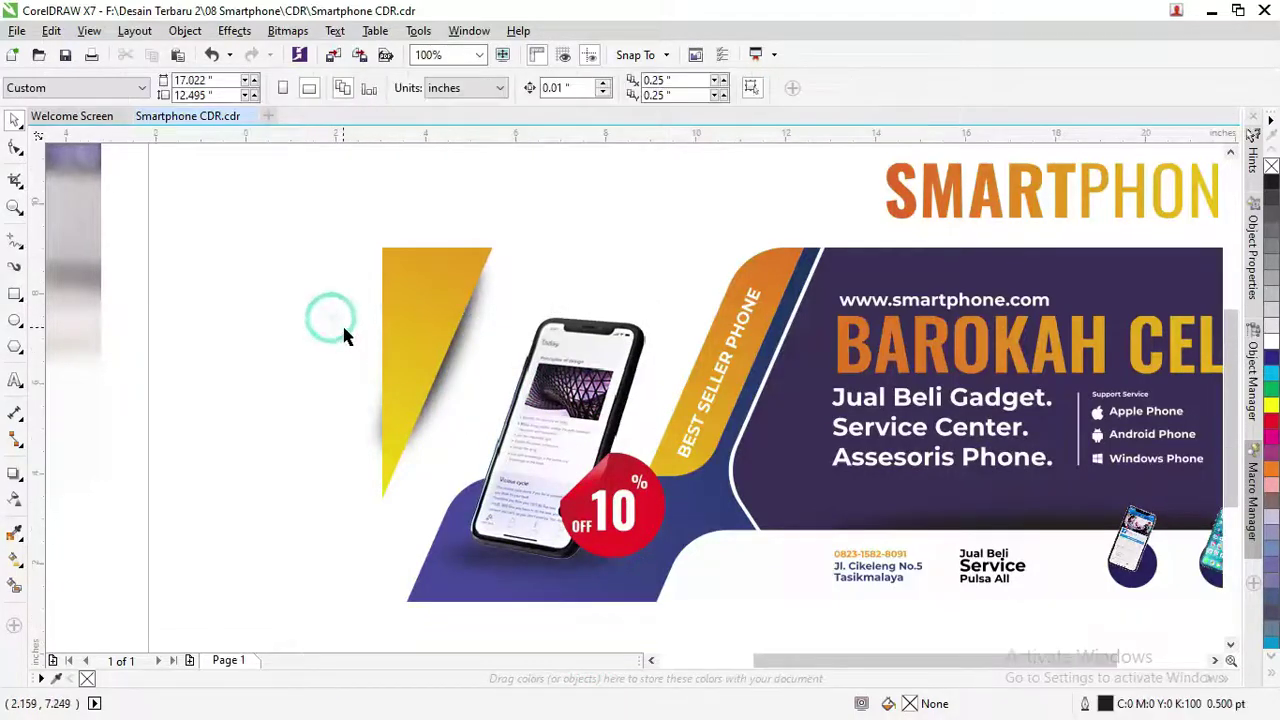
Move the purple blurred photo over the banner's orange-cornered end and send it to the back of the page
scroll(343, 334, down, 2)
drag(213, 293, 528, 396)
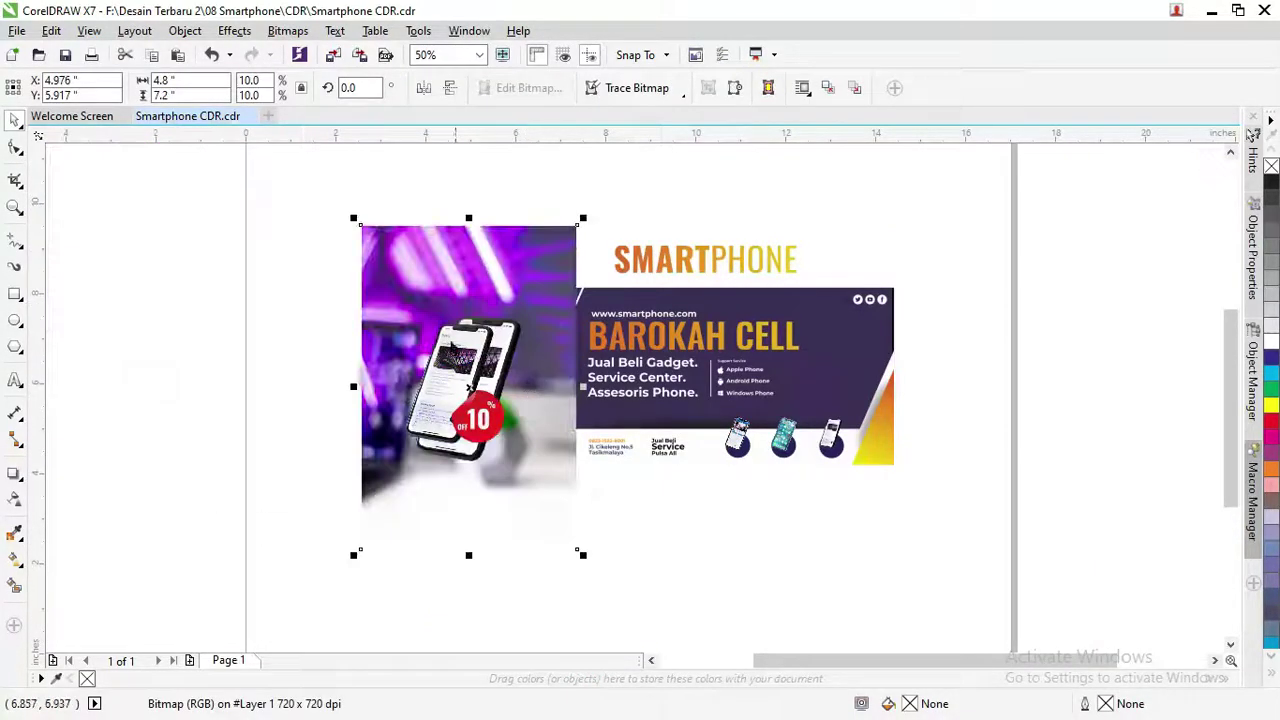
right_click(515, 285)
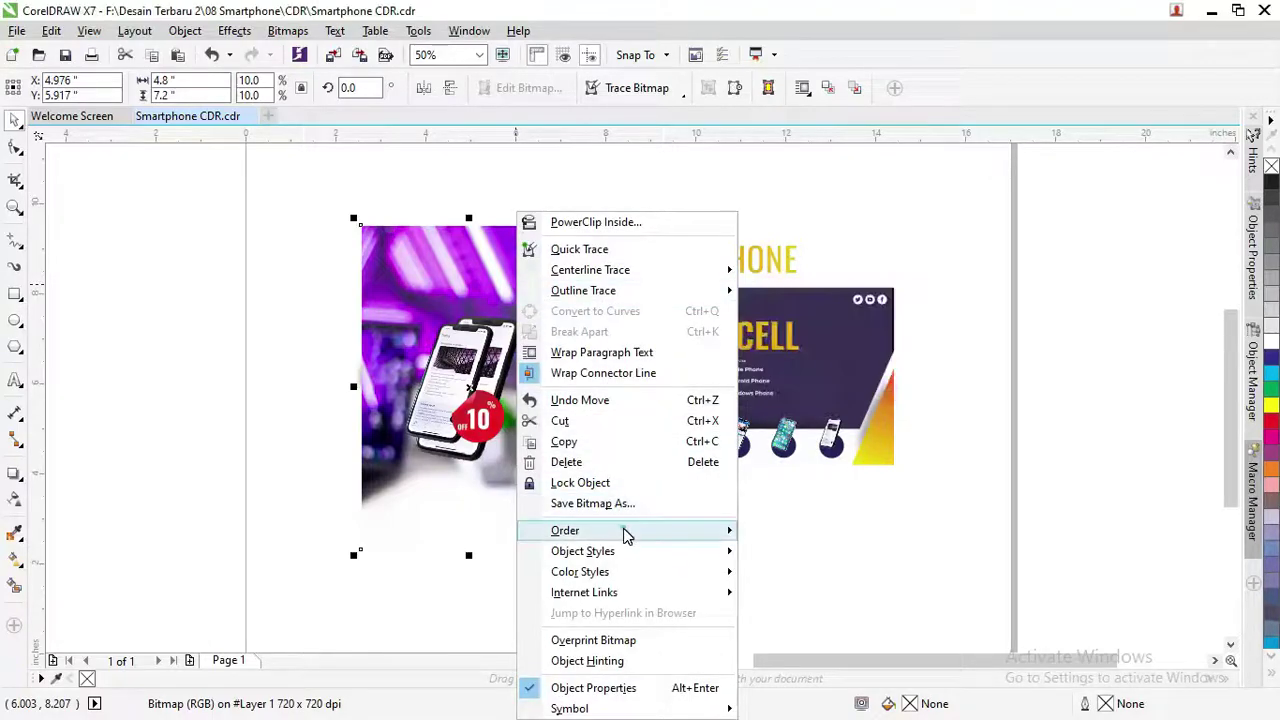
mouse_move(624, 530)
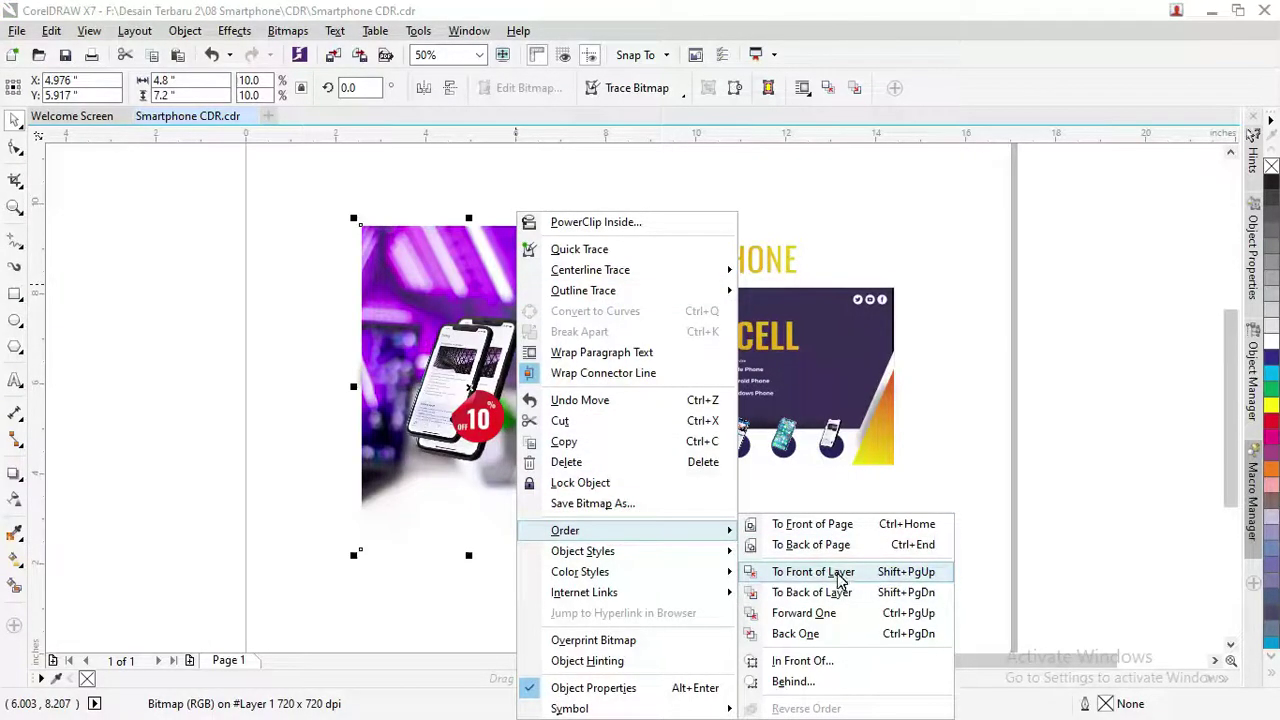
click(822, 545)
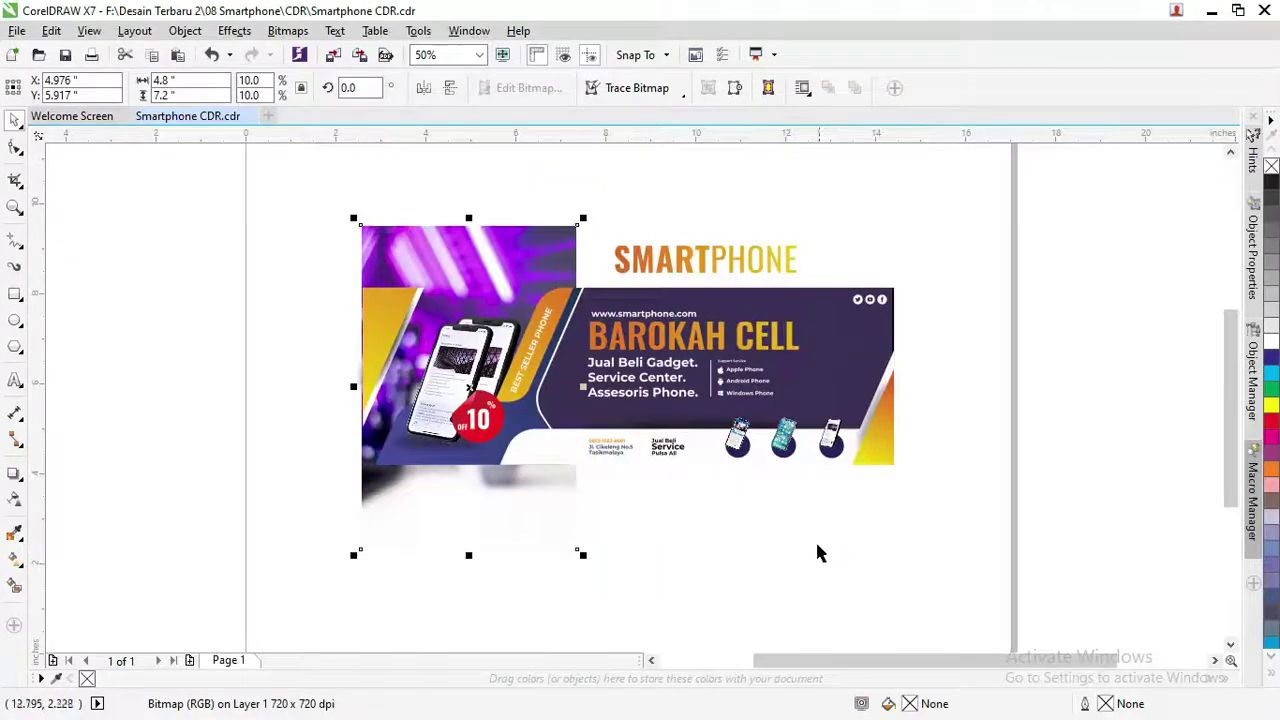
Copy the photo behind the banner's title area and crop the original's outer side flush with the banner's edge
drag(530, 265, 727, 299)
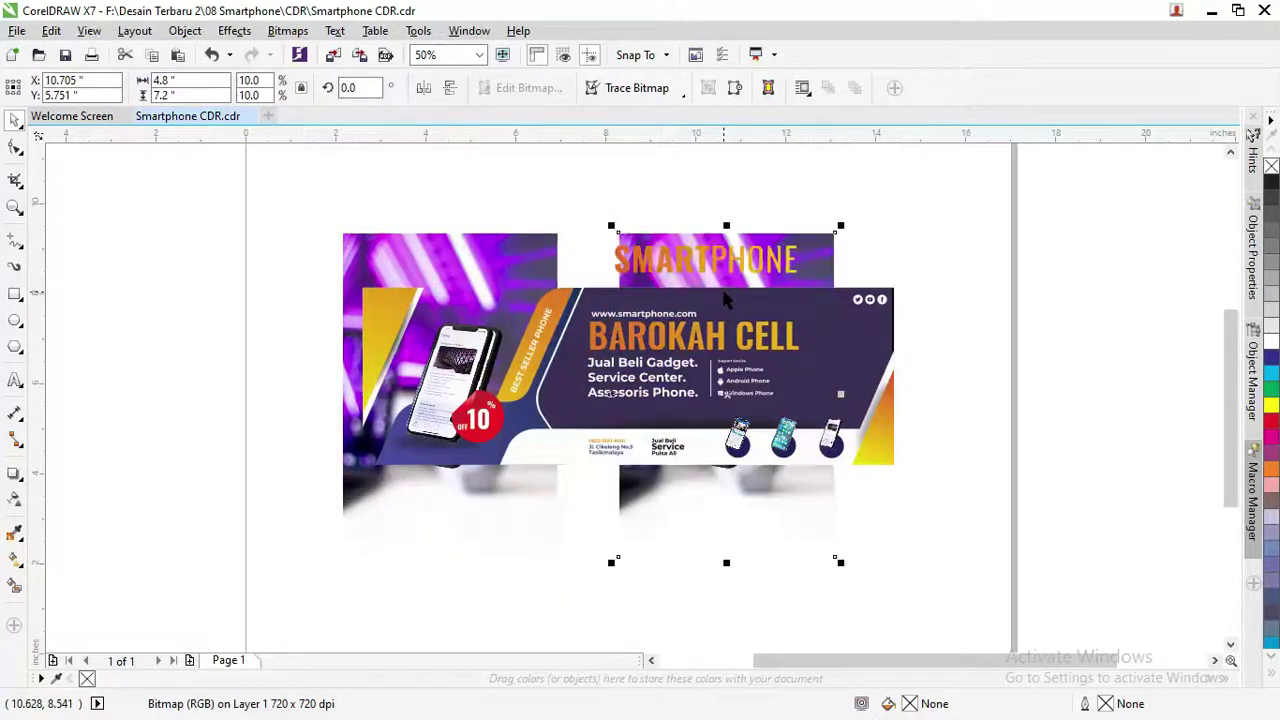
click(510, 265)
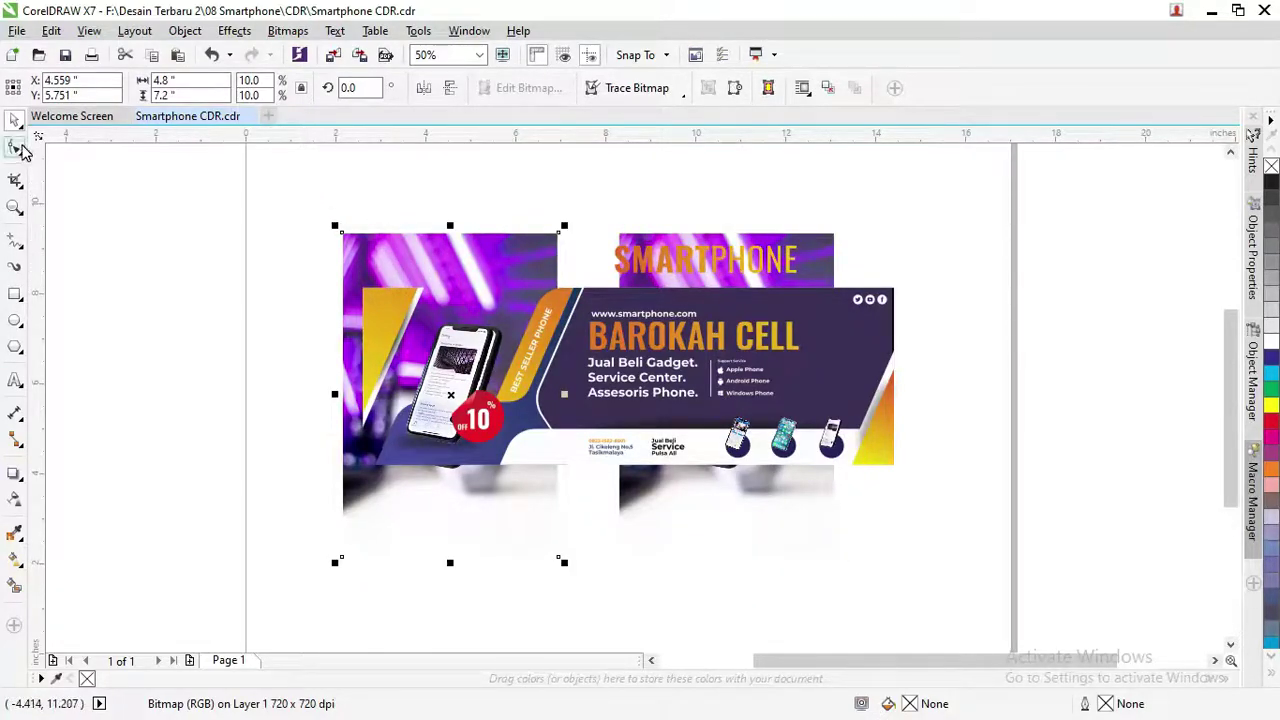
click(16, 148)
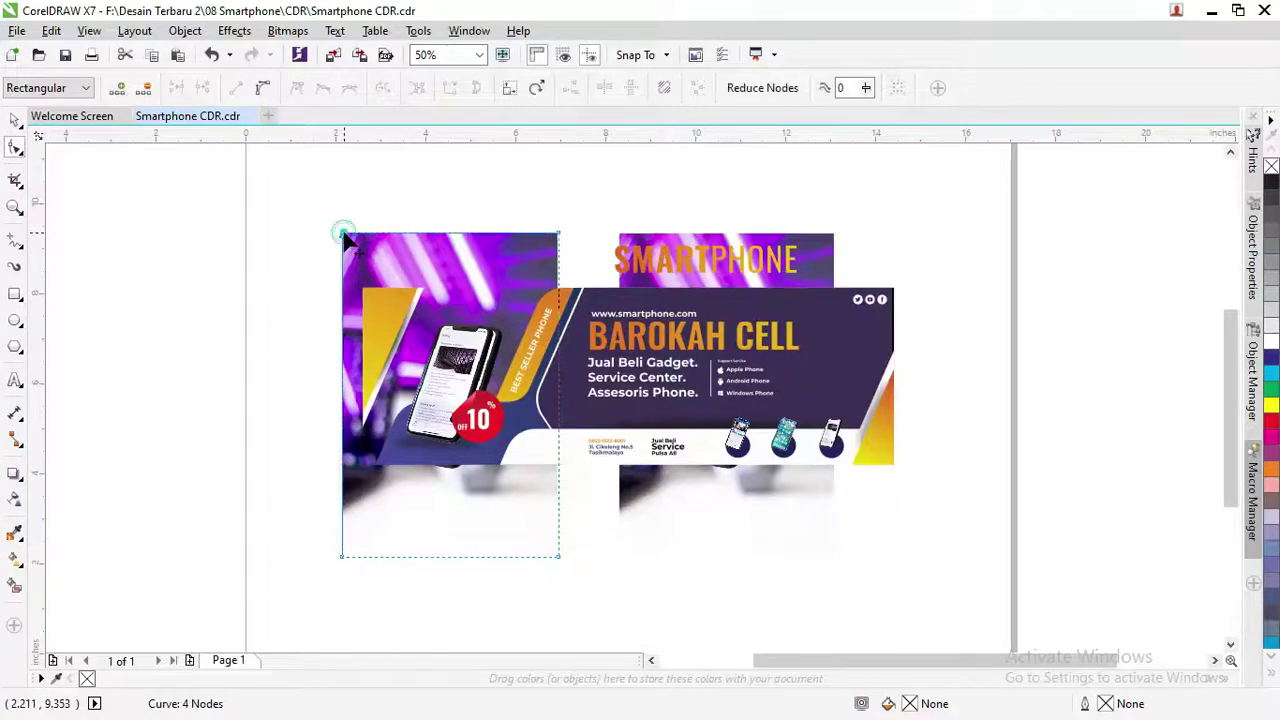
click(342, 556)
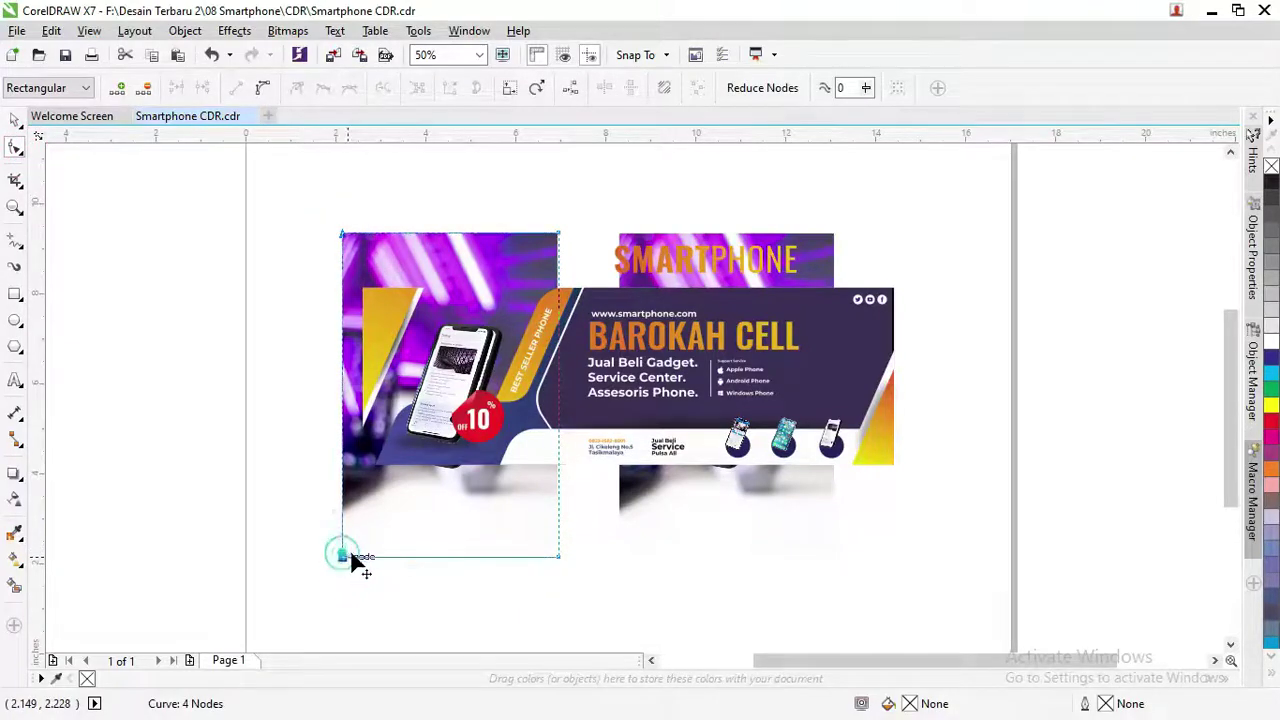
drag(342, 556, 362, 556)
click(363, 235)
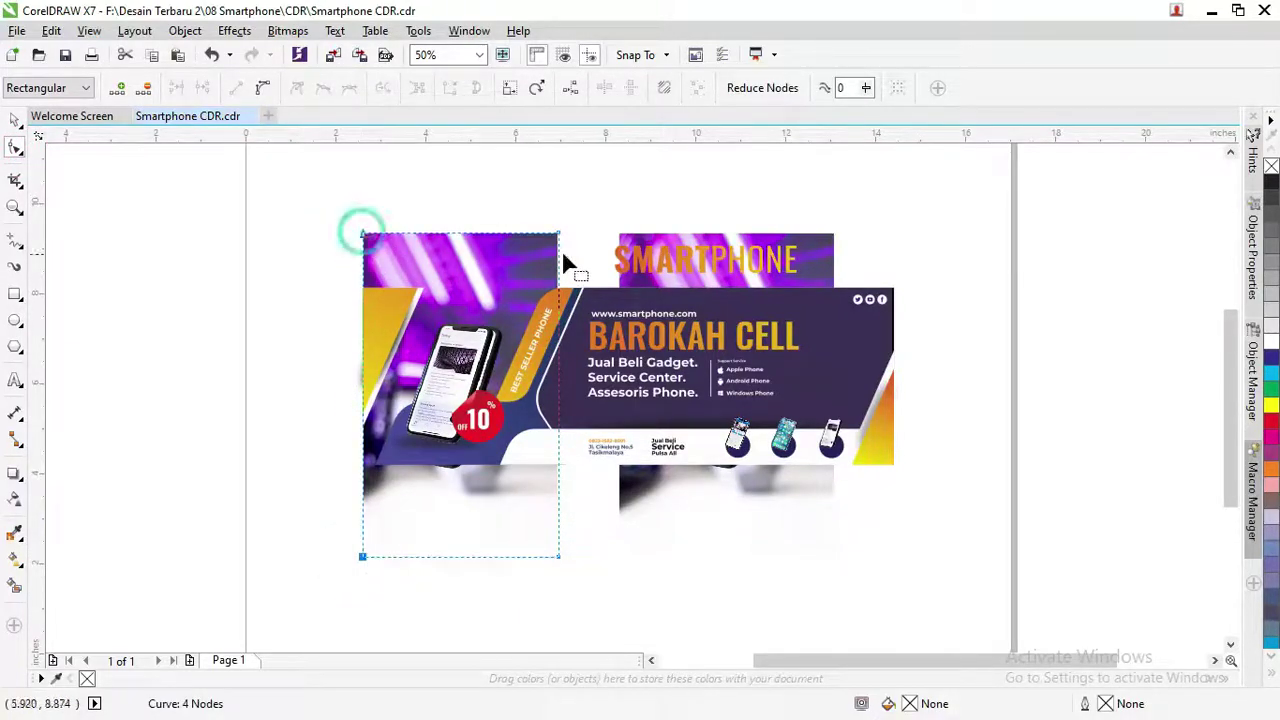
click(559, 234)
drag(559, 234, 560, 290)
key(ctrl+z)
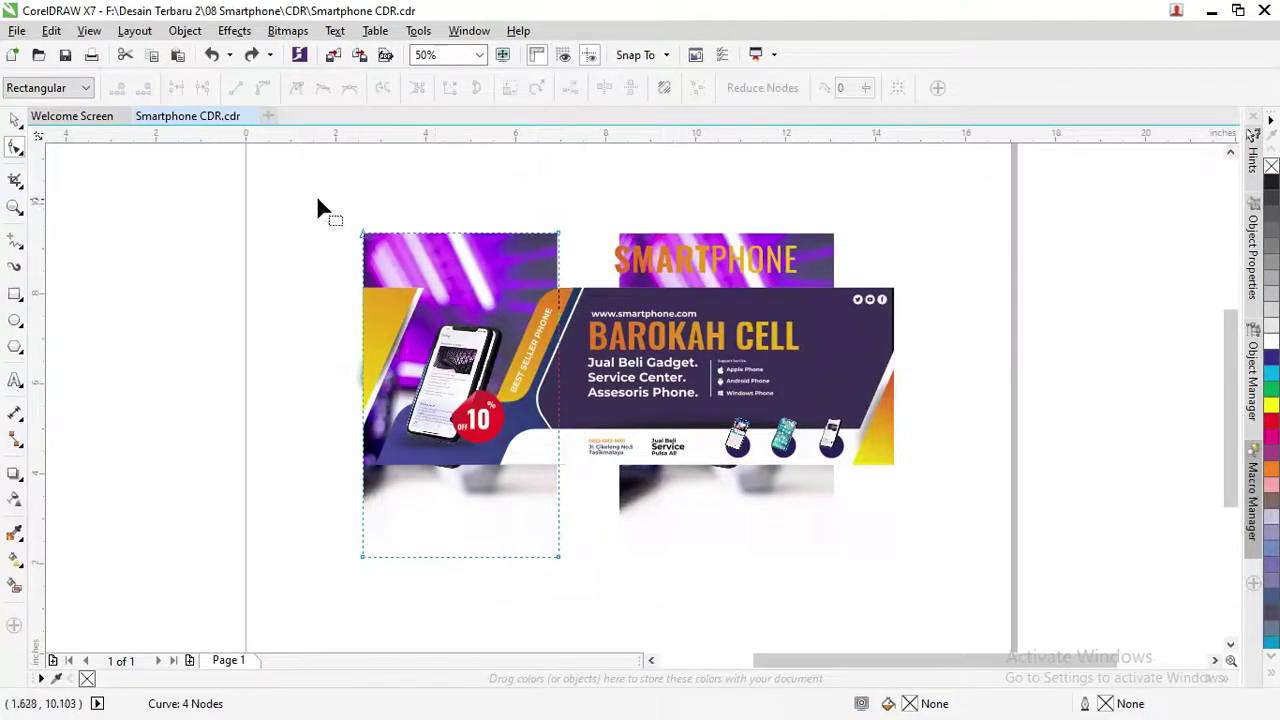
Crop the original photo's upper and lower sides flush with the banner's edges
drag(321, 204, 560, 288)
drag(382, 550, 356, 548)
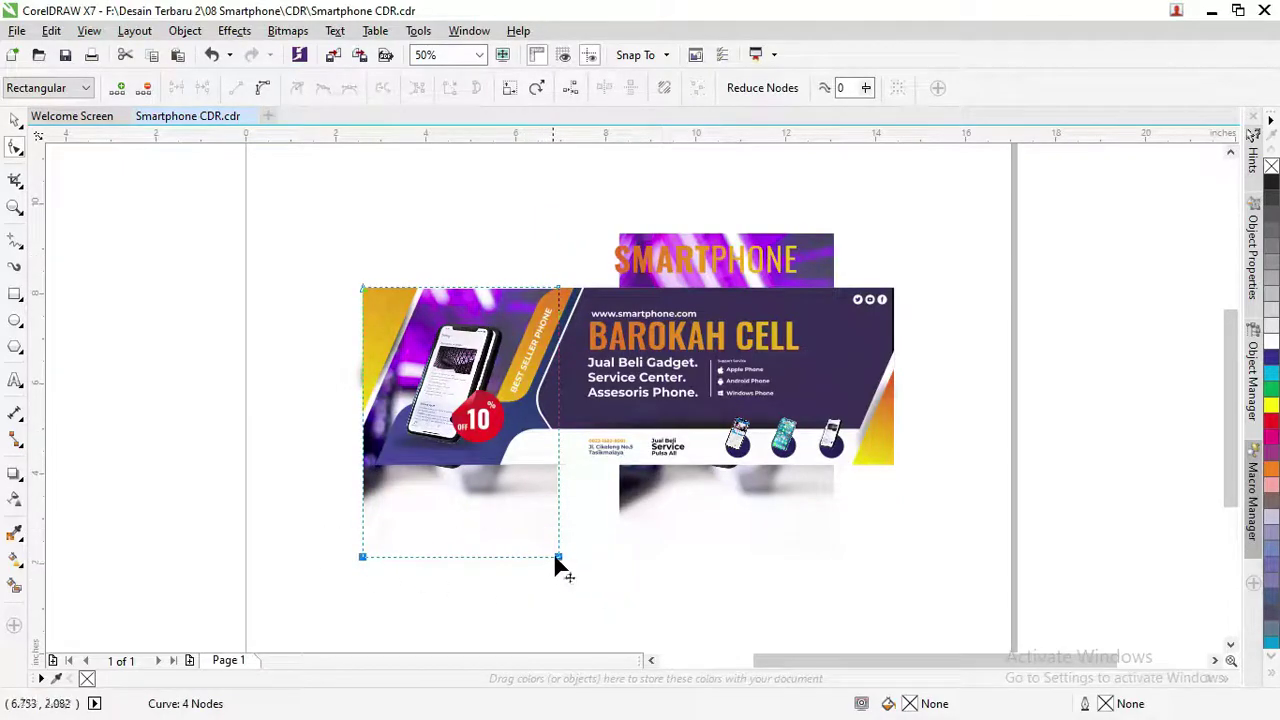
drag(555, 558, 565, 466)
Enlarge the copied photo to about 7.8 by 11.7 inches so it spans the banner's dark title panel
click(823, 250)
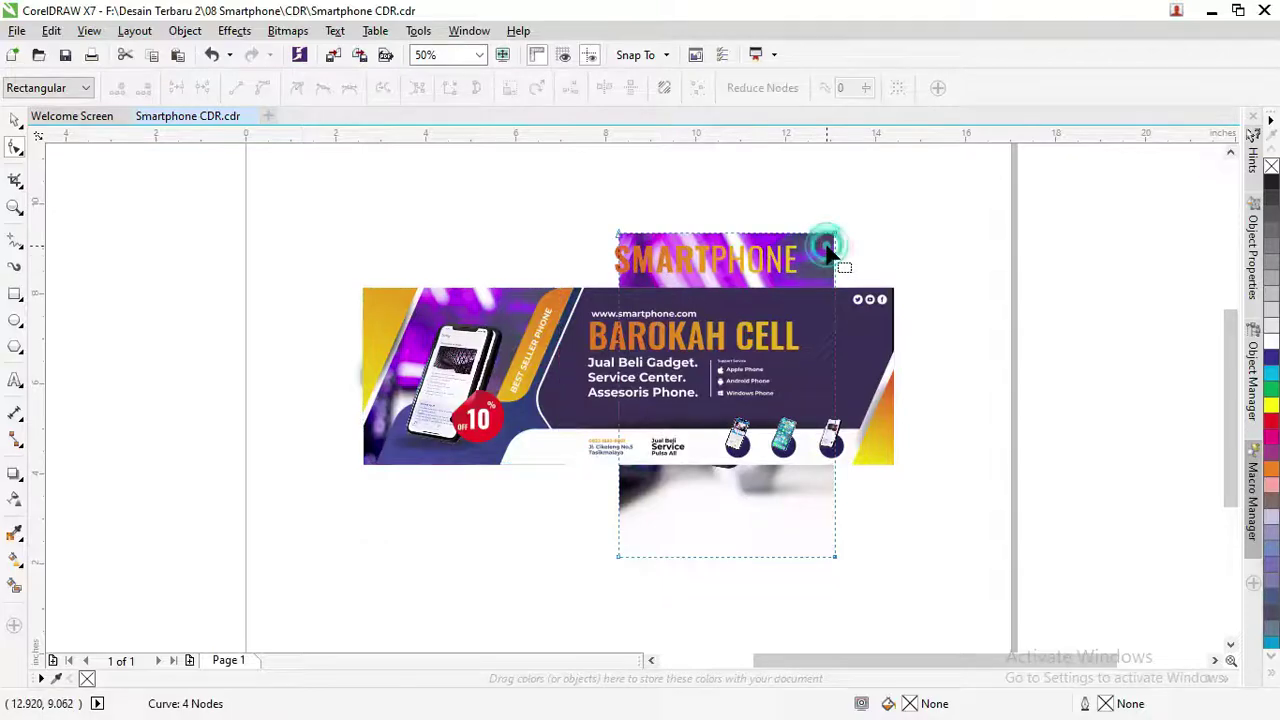
click(15, 122)
scroll(711, 404, down, 1)
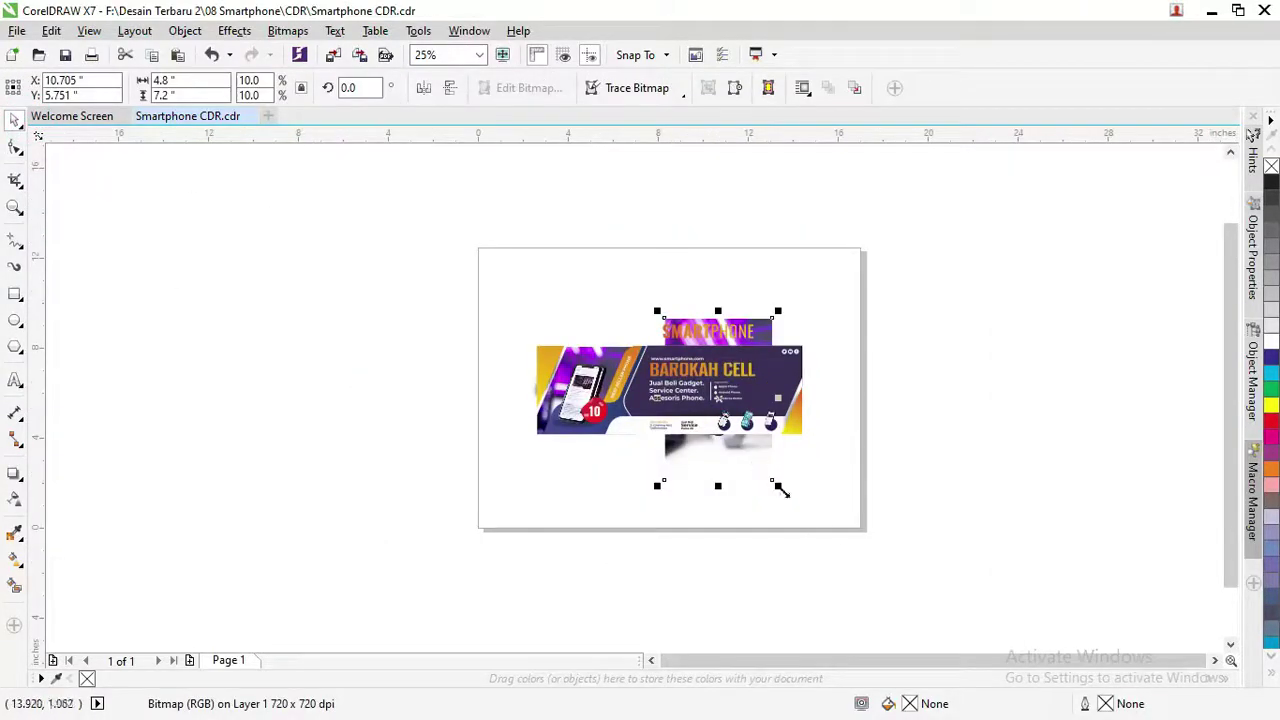
drag(779, 487, 900, 540)
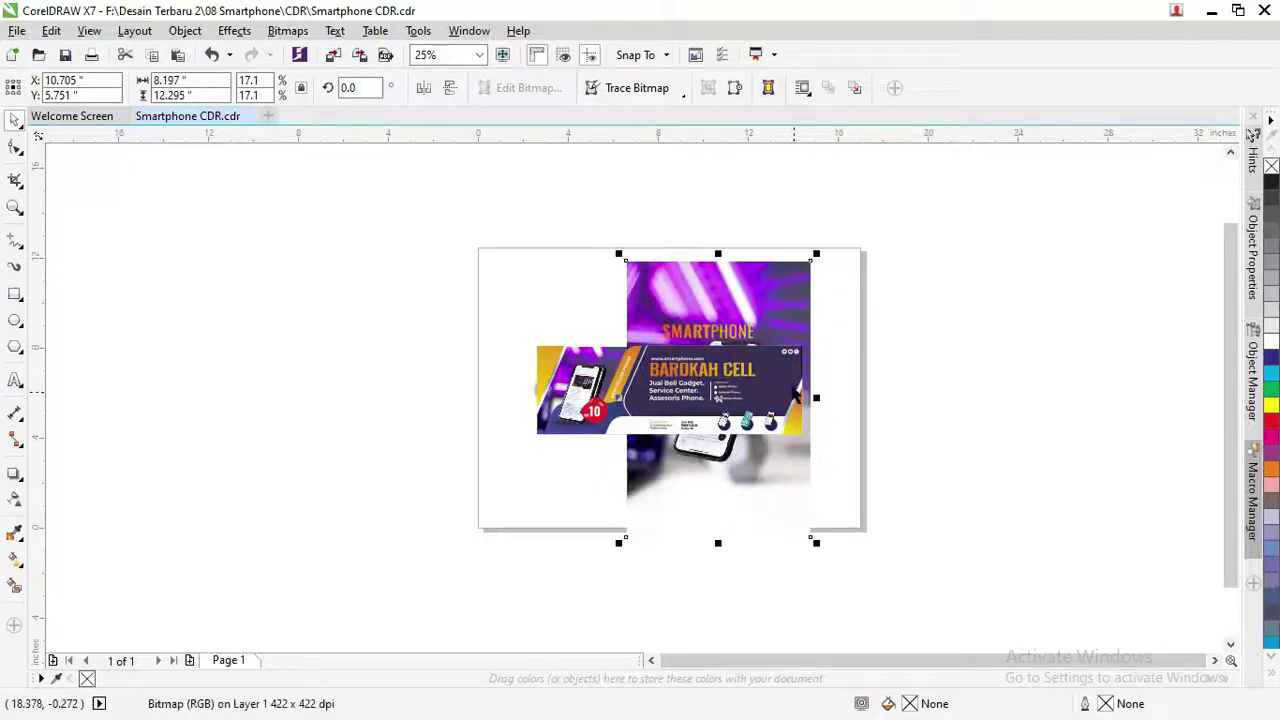
scroll(796, 390, up, 1)
scroll(796, 390, down, 1)
drag(816, 258, 808, 267)
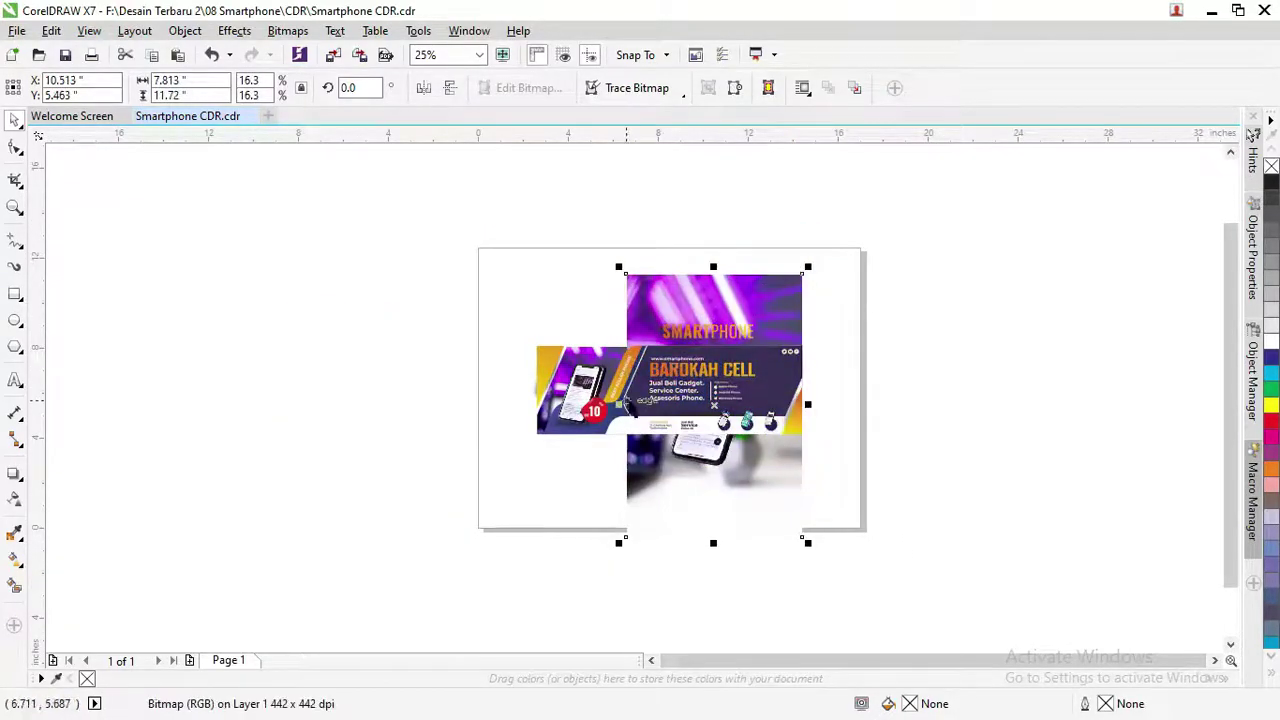
click(878, 395)
Duplicate the dark title panel in place, in front of the banner's text and icons
scroll(890, 380, up, 1)
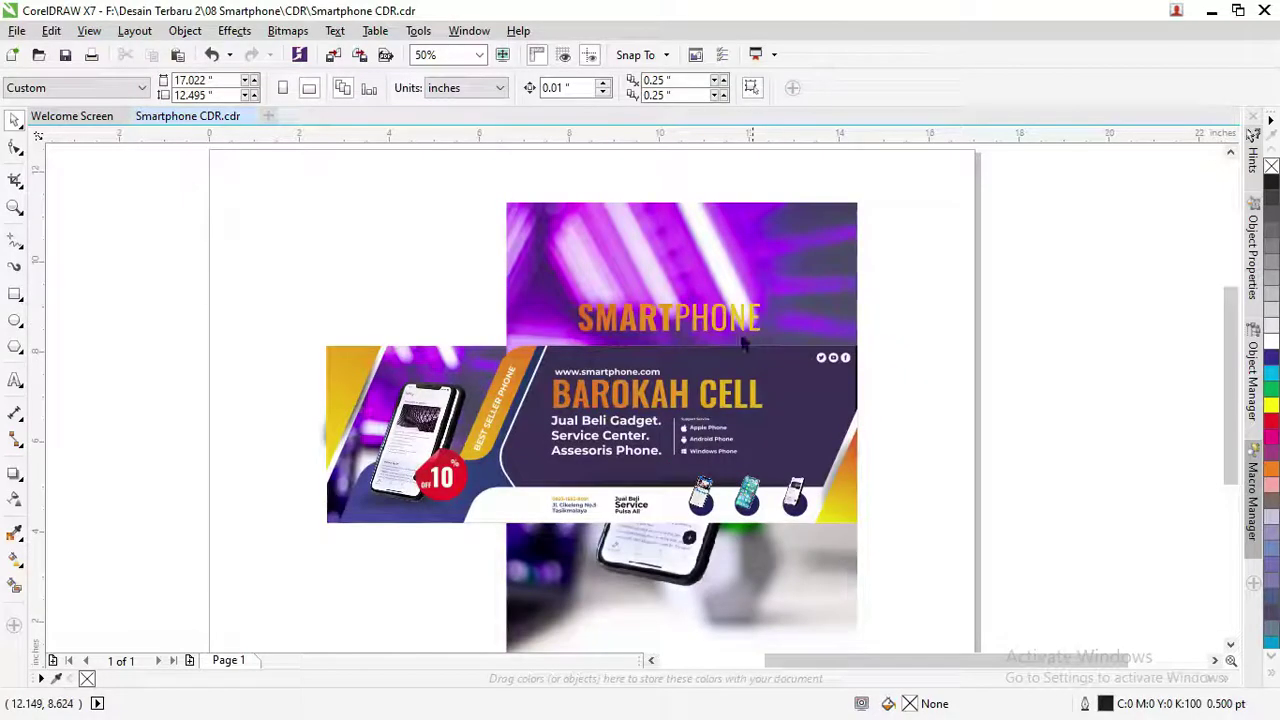
drag(802, 376, 857, 378)
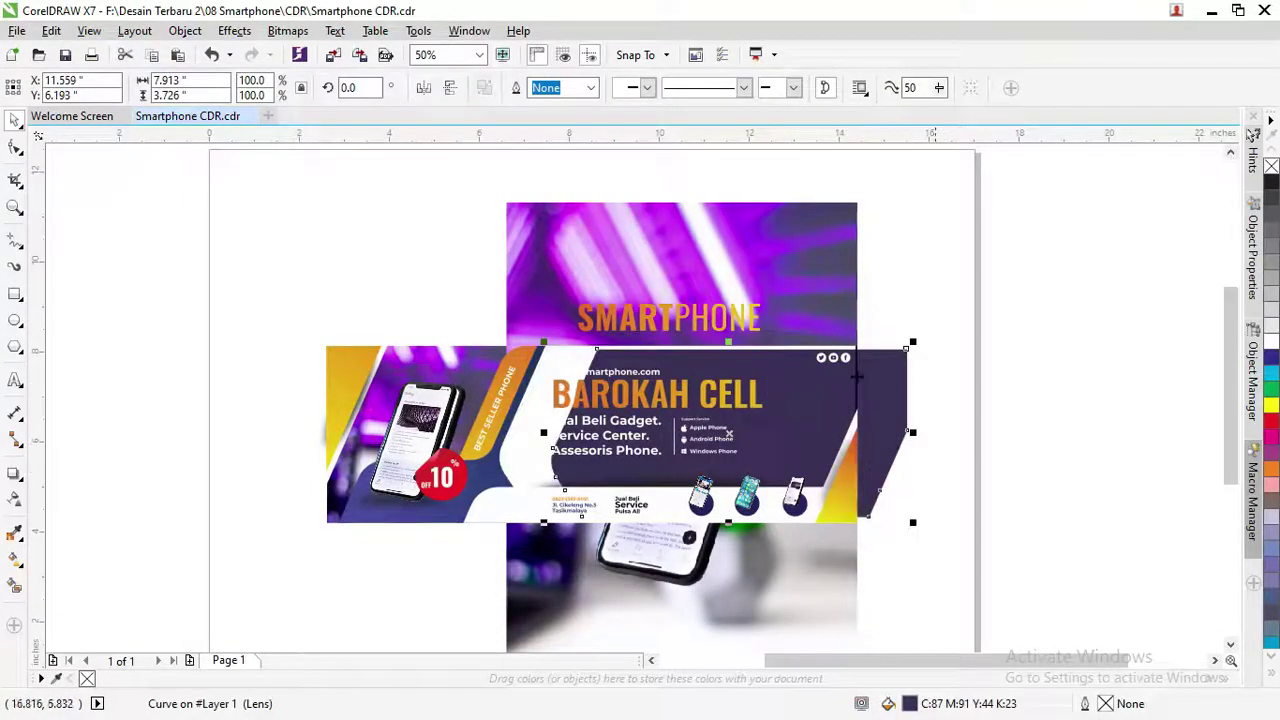
key(ctrl+z)
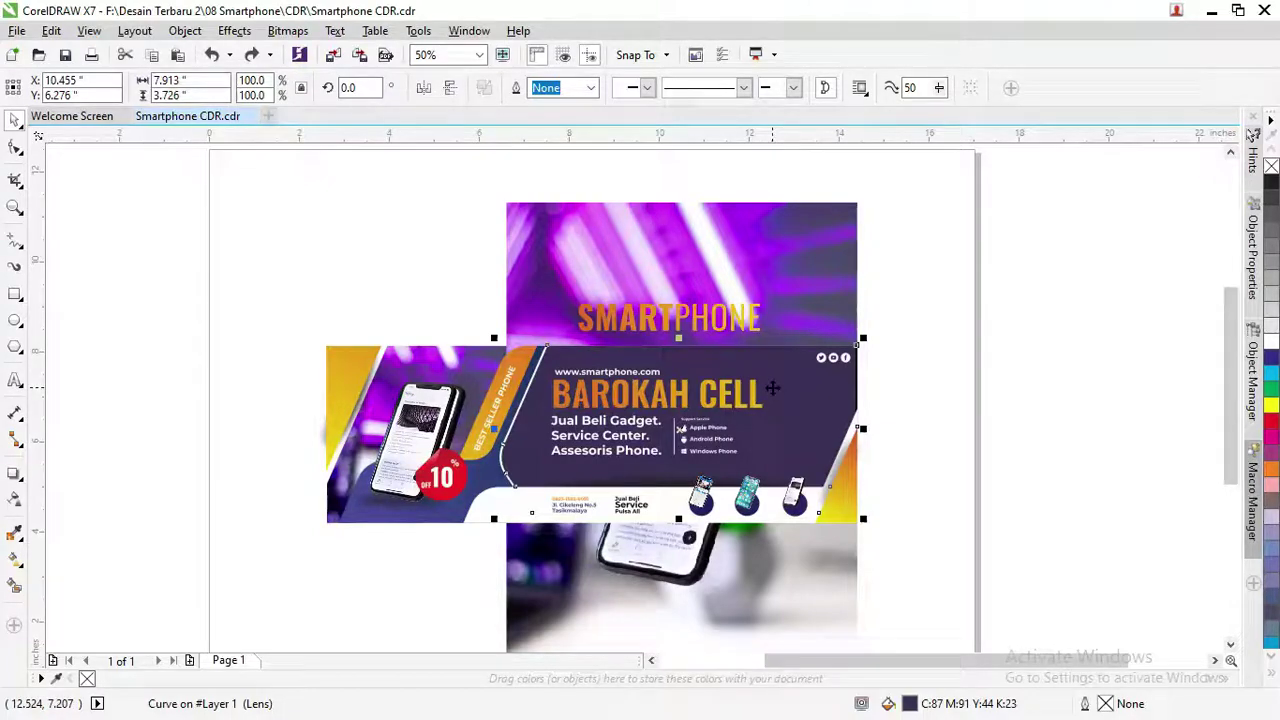
key(shift+Page_Up)
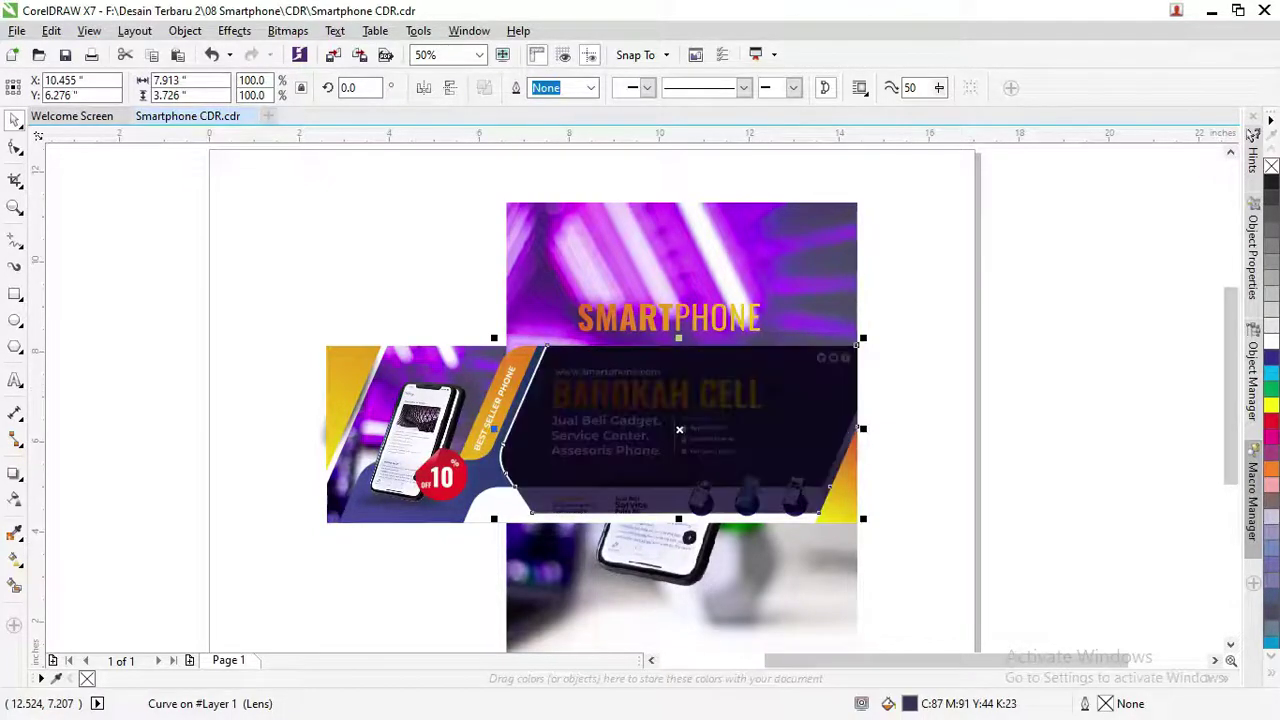
drag(783, 424, 1001, 426)
key(ctrl+z)
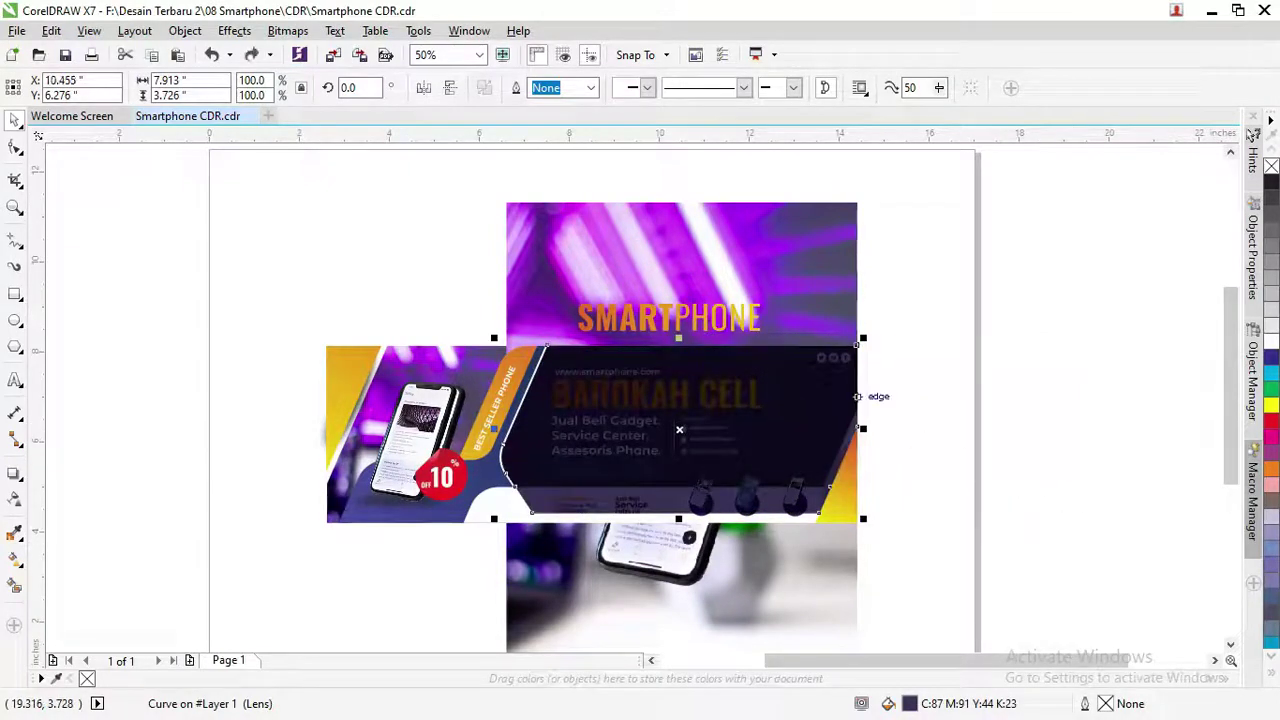
PowerClip the enlarged photo inside the duplicated dark panel
click(801, 271)
right_click(801, 272)
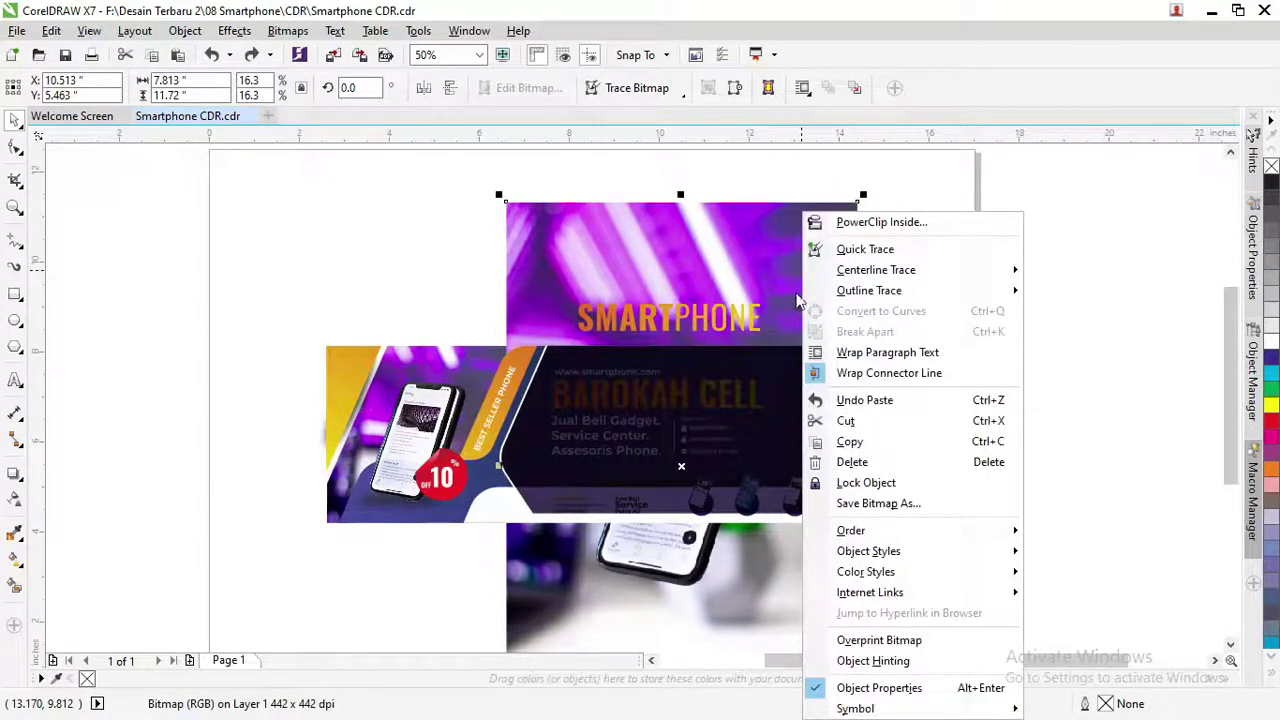
click(836, 218)
click(784, 377)
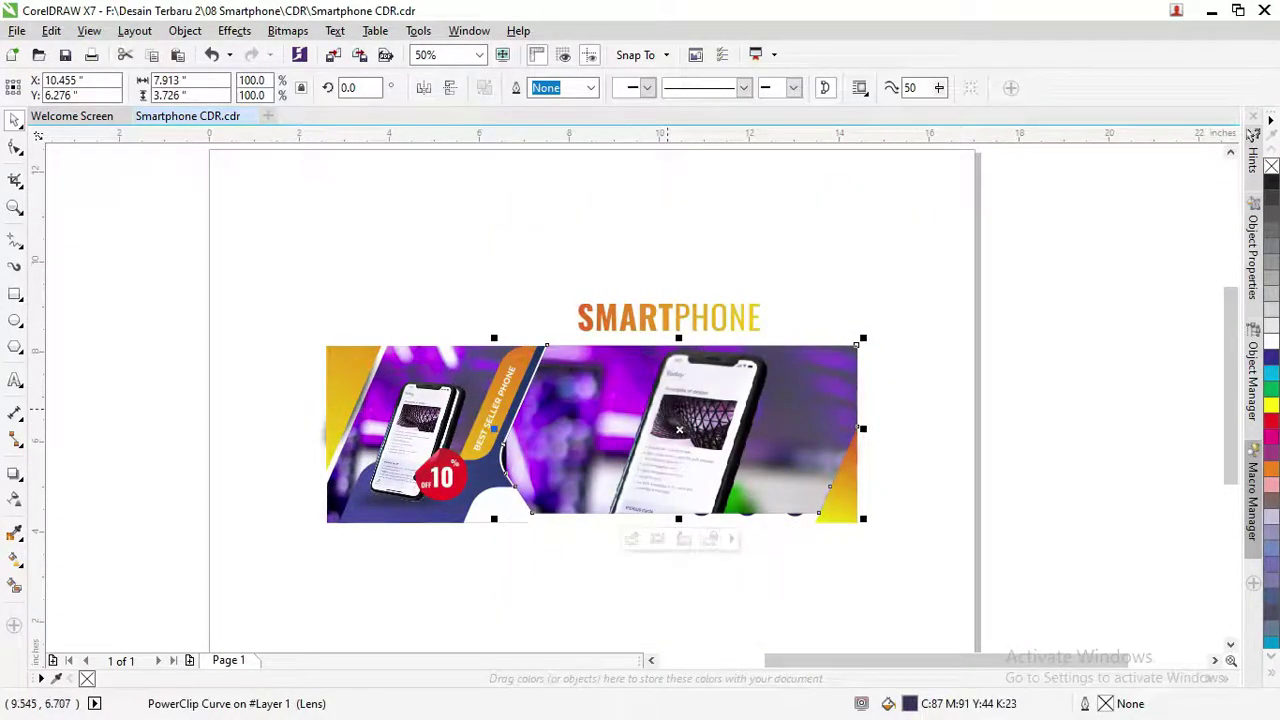
scroll(512, 457, up, 2)
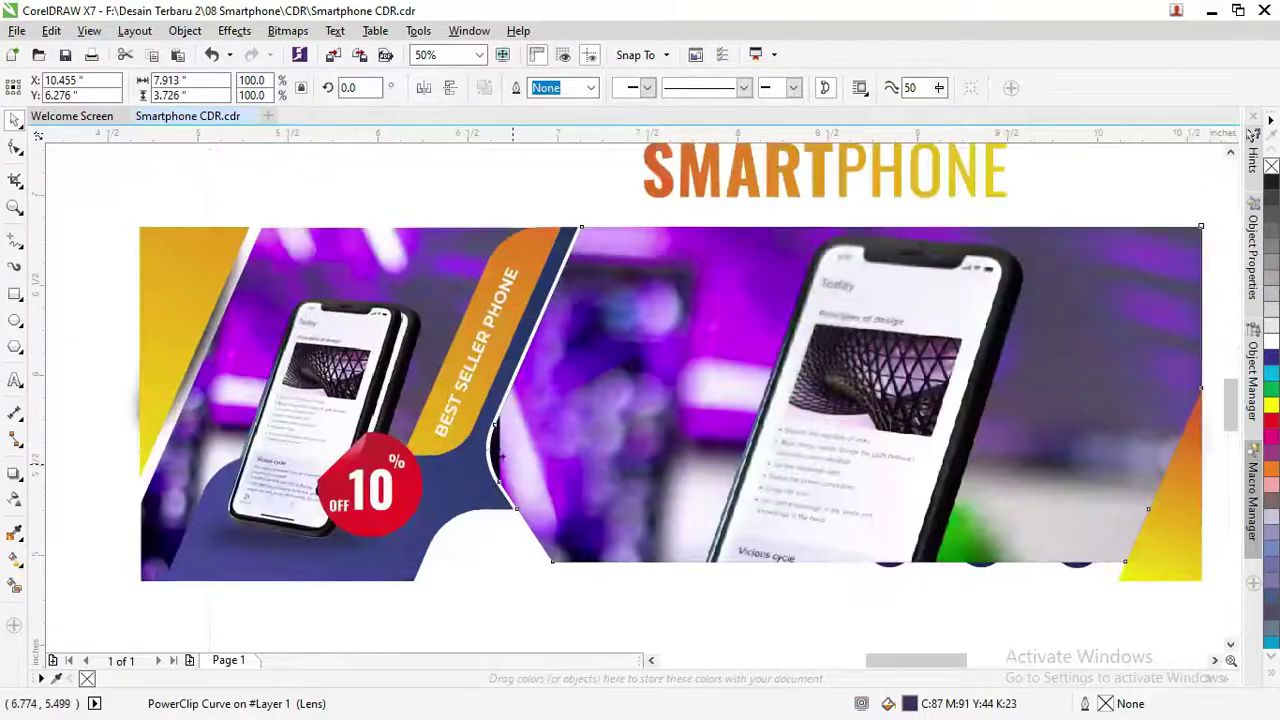
scroll(470, 455, down, 3)
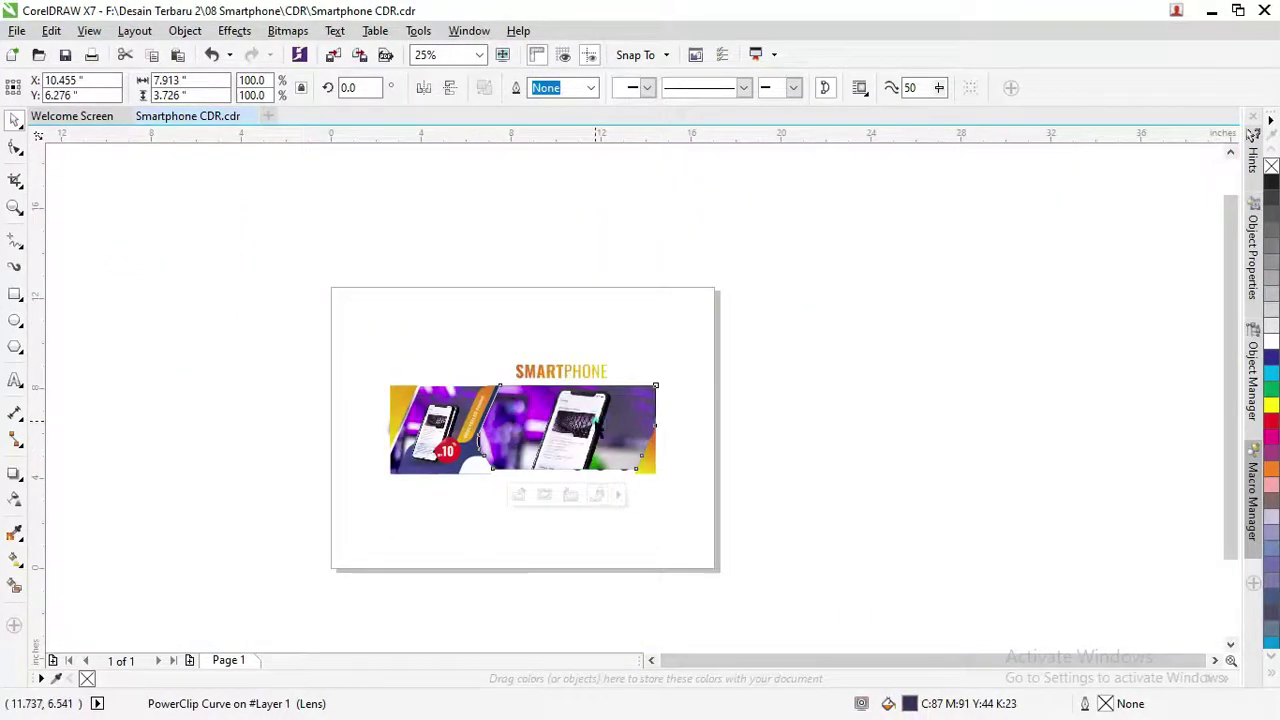
key(F10)
click(15, 119)
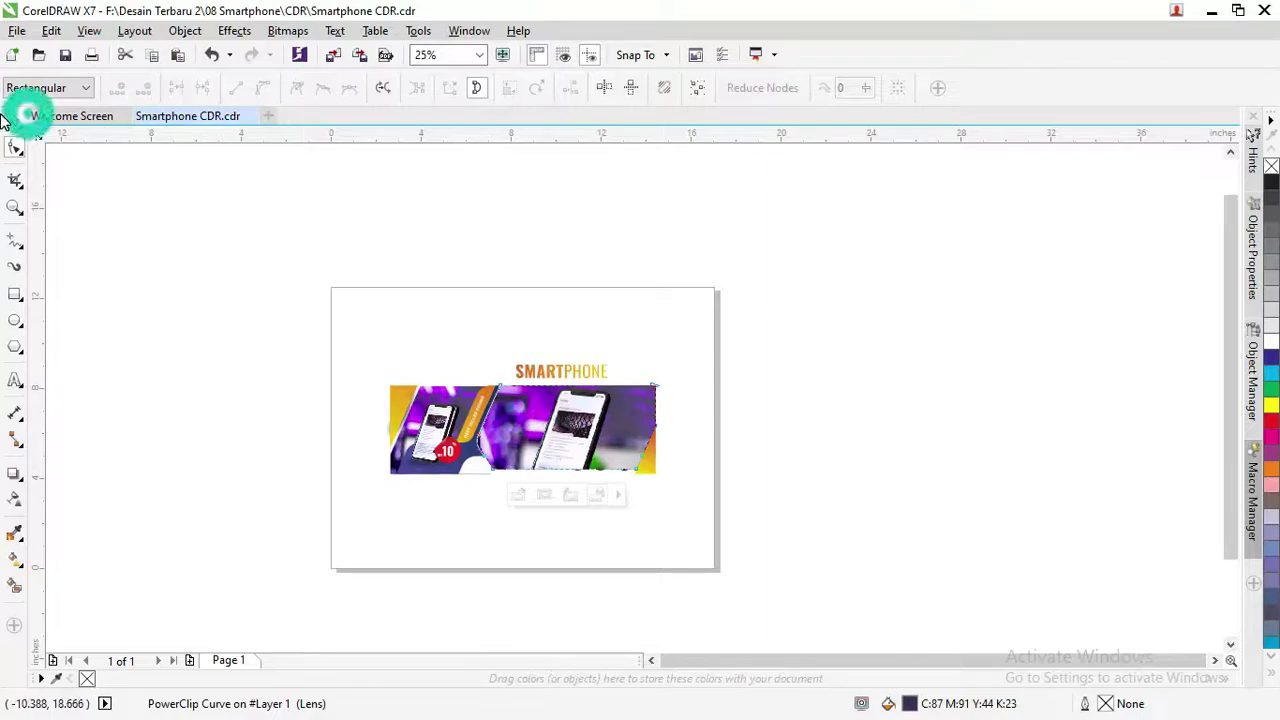
click(318, 203)
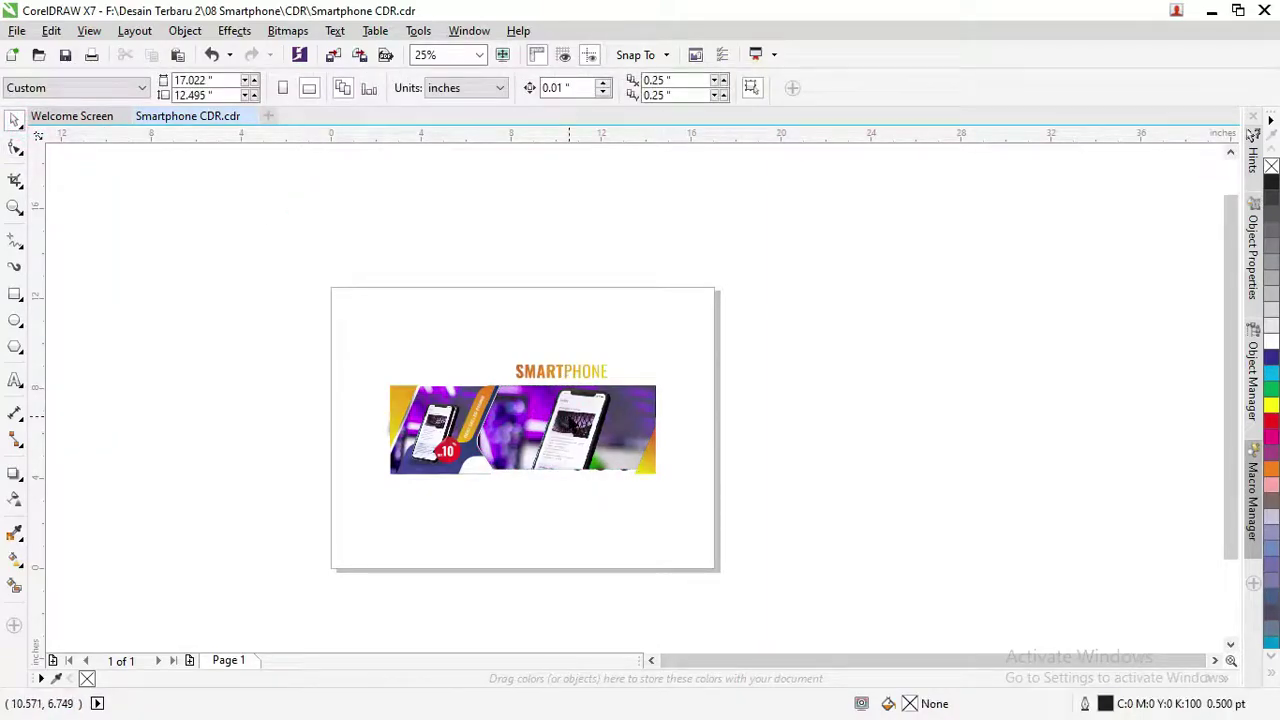
Edit the PowerClip contents, enlarge the photo to about 8.7 by 12.2 inches and finish editing
click(569, 428)
right_click(569, 428)
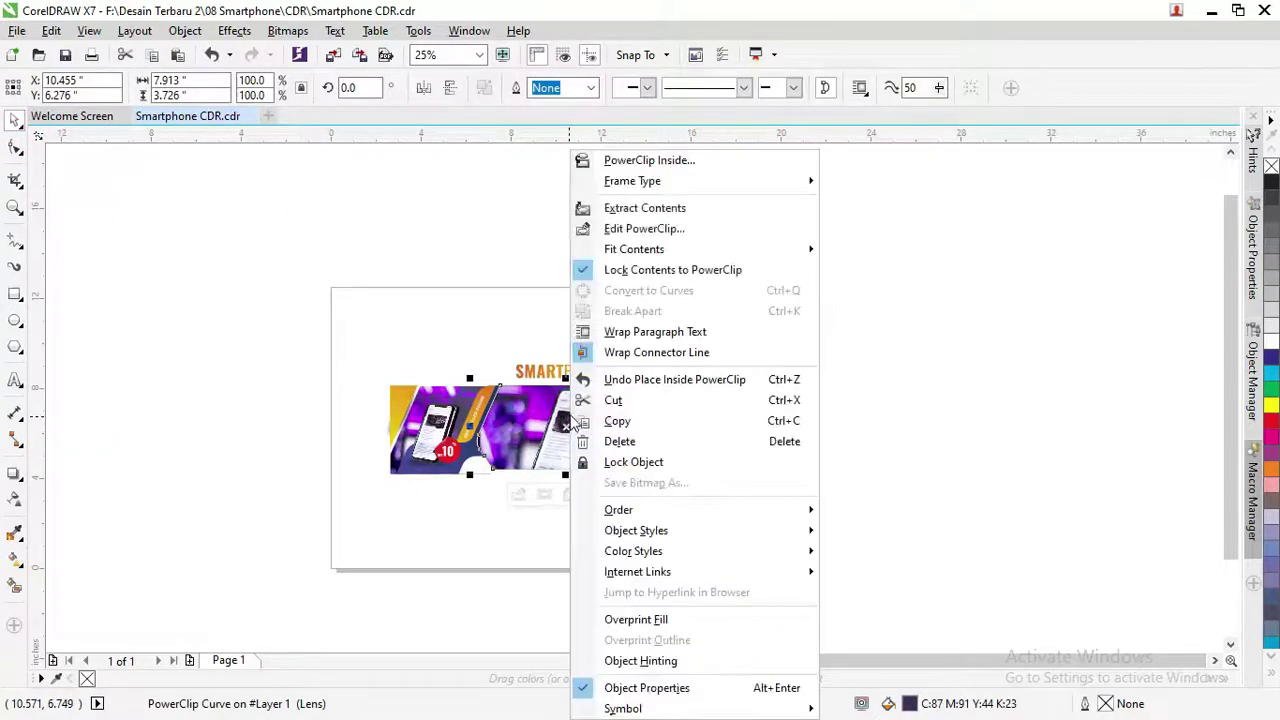
click(630, 230)
click(613, 400)
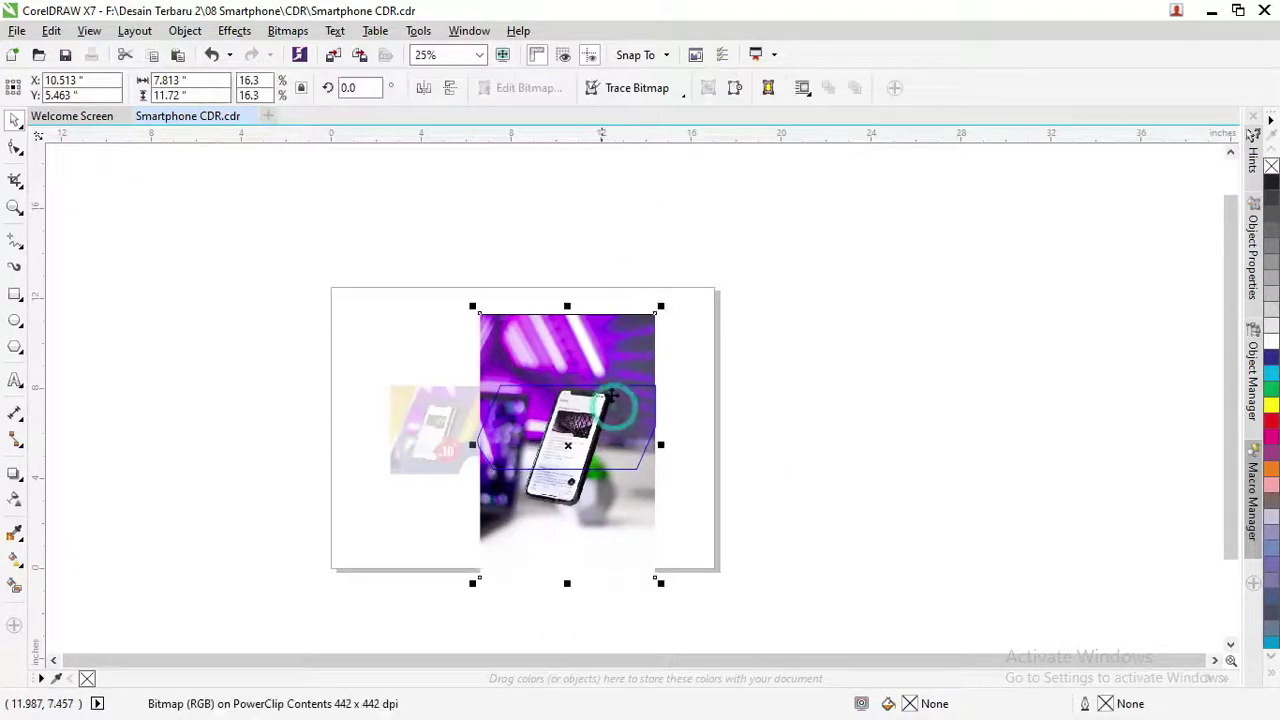
drag(660, 306, 671, 303)
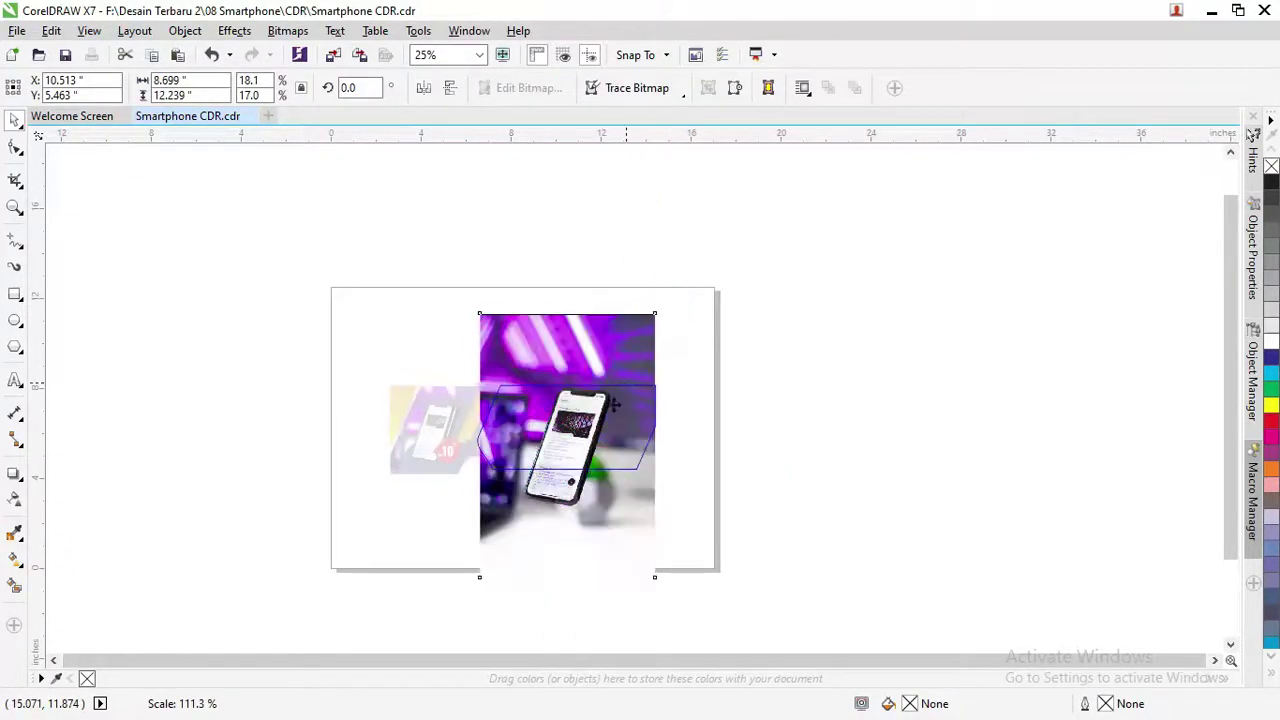
right_click(611, 406)
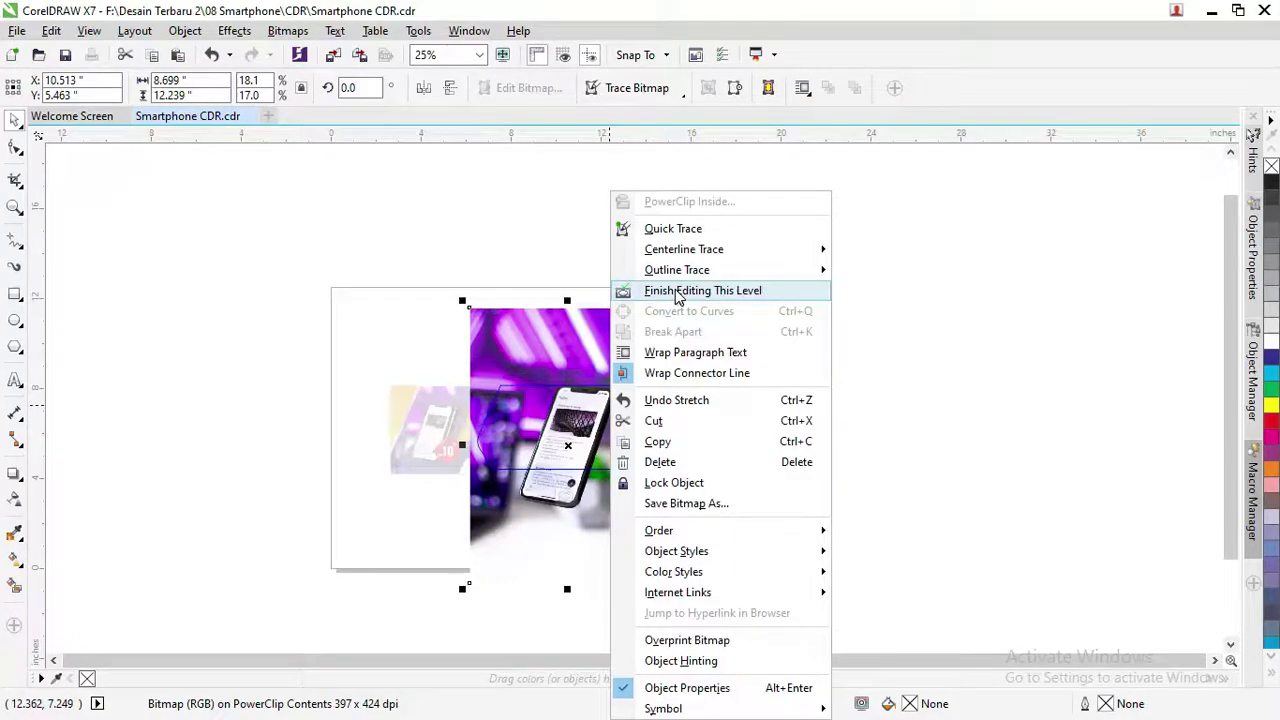
click(676, 292)
click(729, 309)
Place the photo-filled panel in its original position behind the dark transparent panel and the banner's text
scroll(531, 441, up, 1)
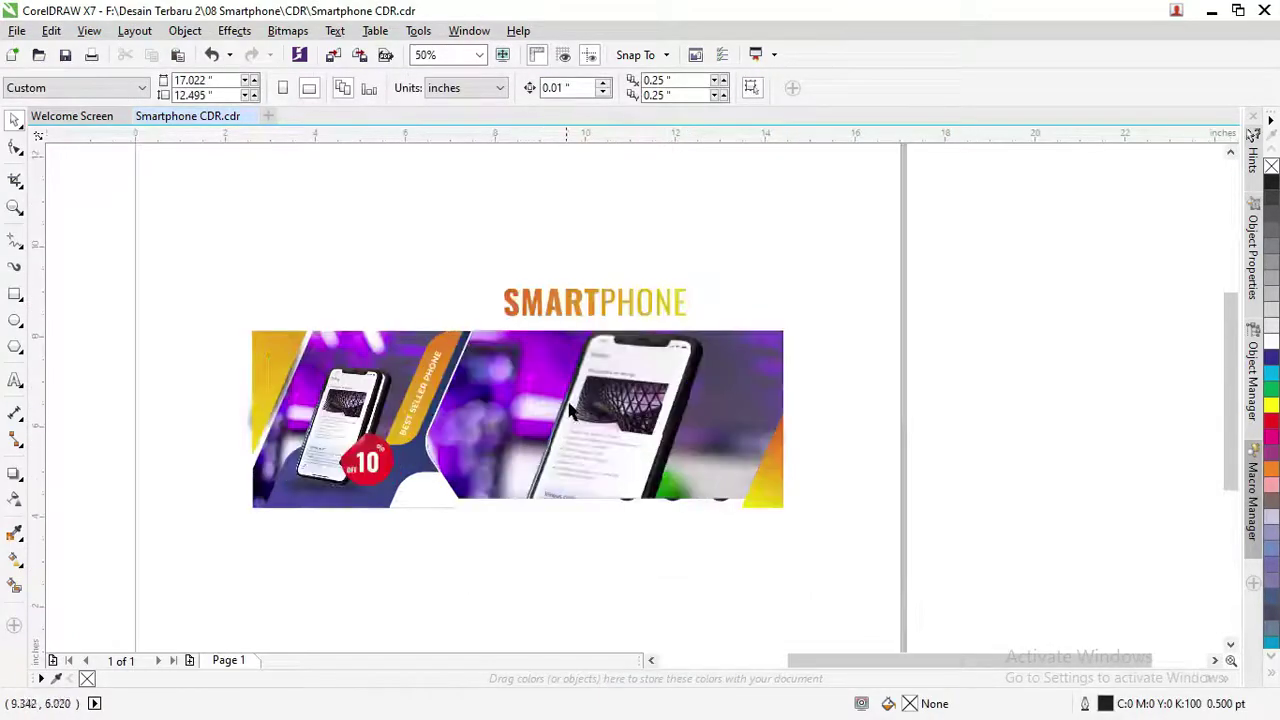
drag(570, 410, 636, 402)
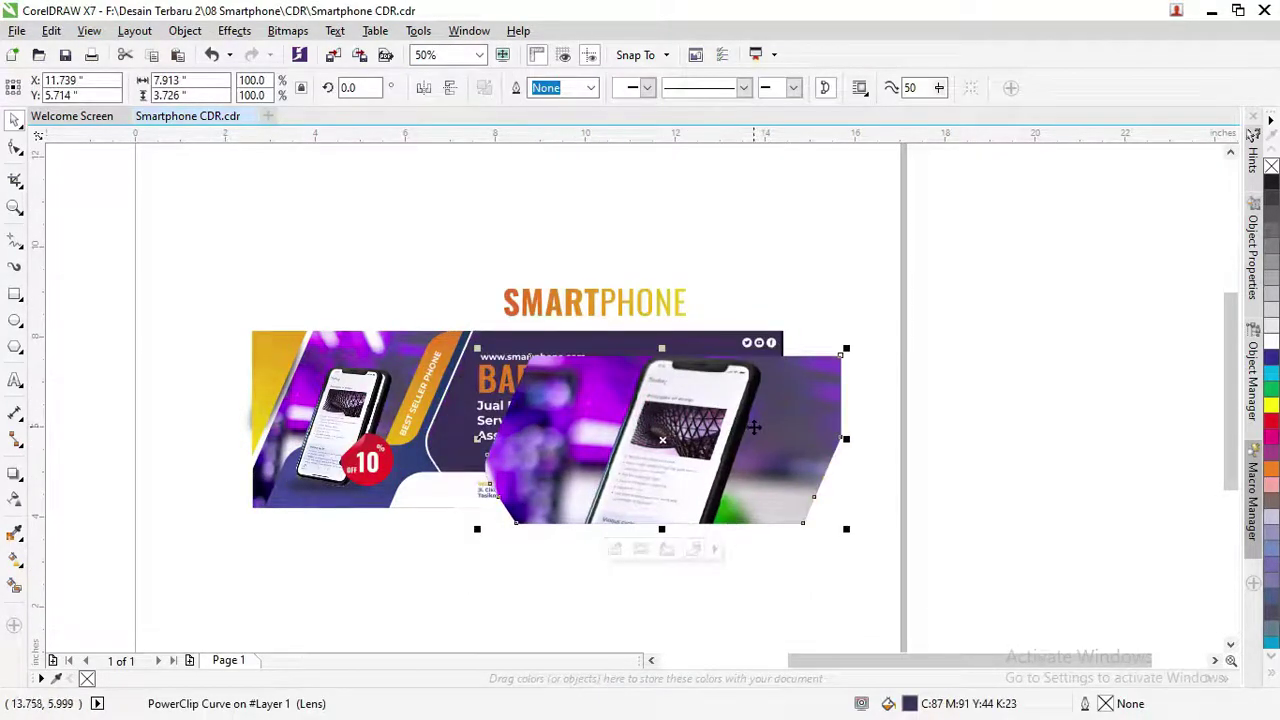
key(ctrl+z)
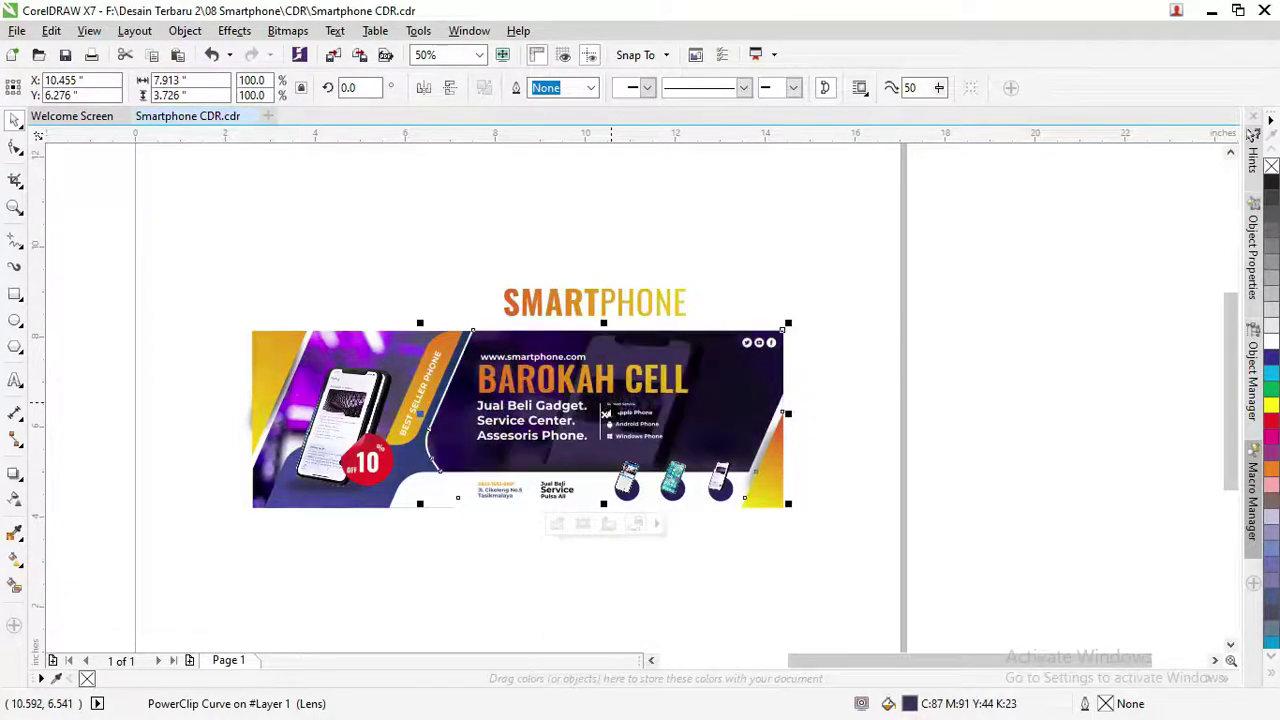
Move the SMARTPHONE title further up and sideways, clear of the banner
scroll(590, 389, up, 2)
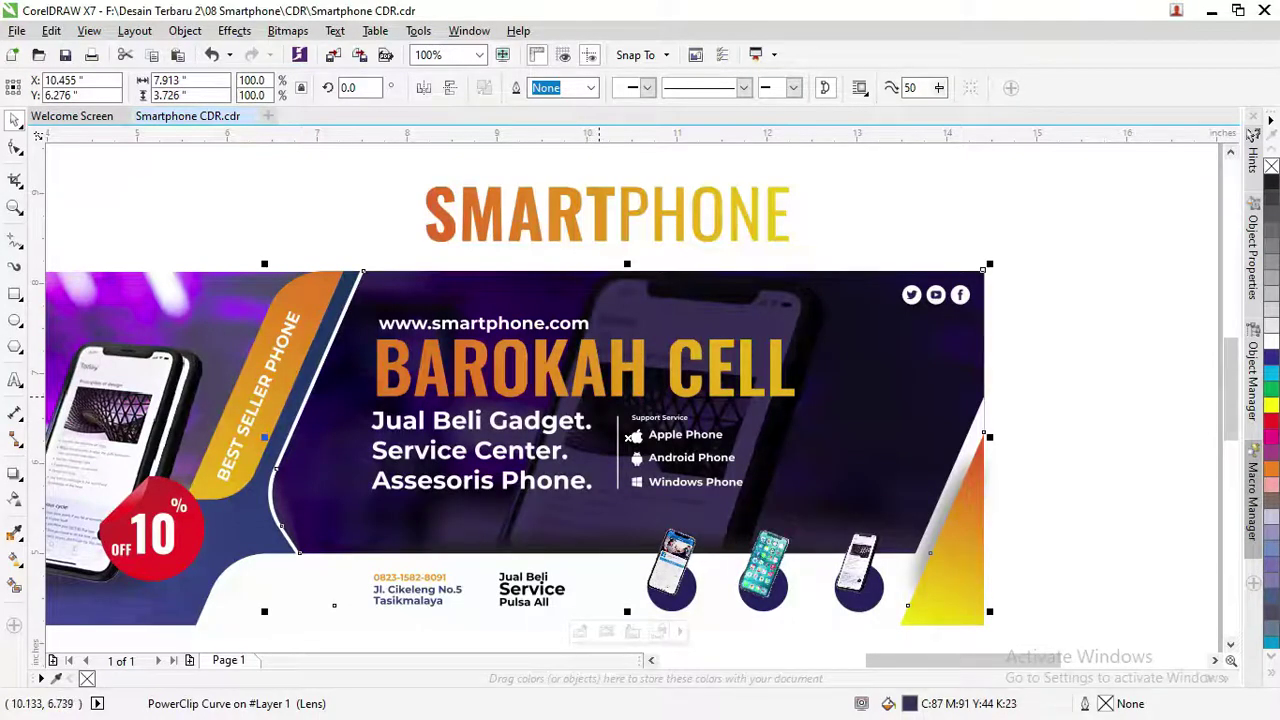
scroll(619, 411, down, 2)
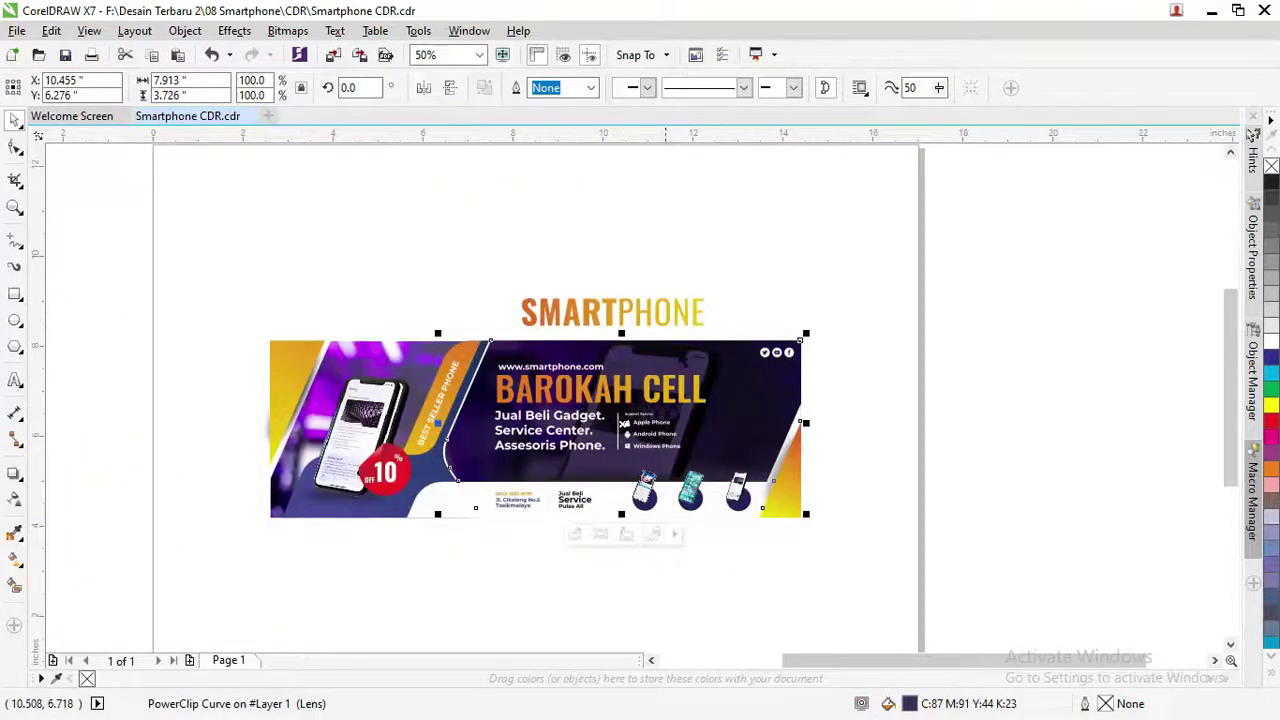
click(655, 313)
drag(655, 313, 693, 265)
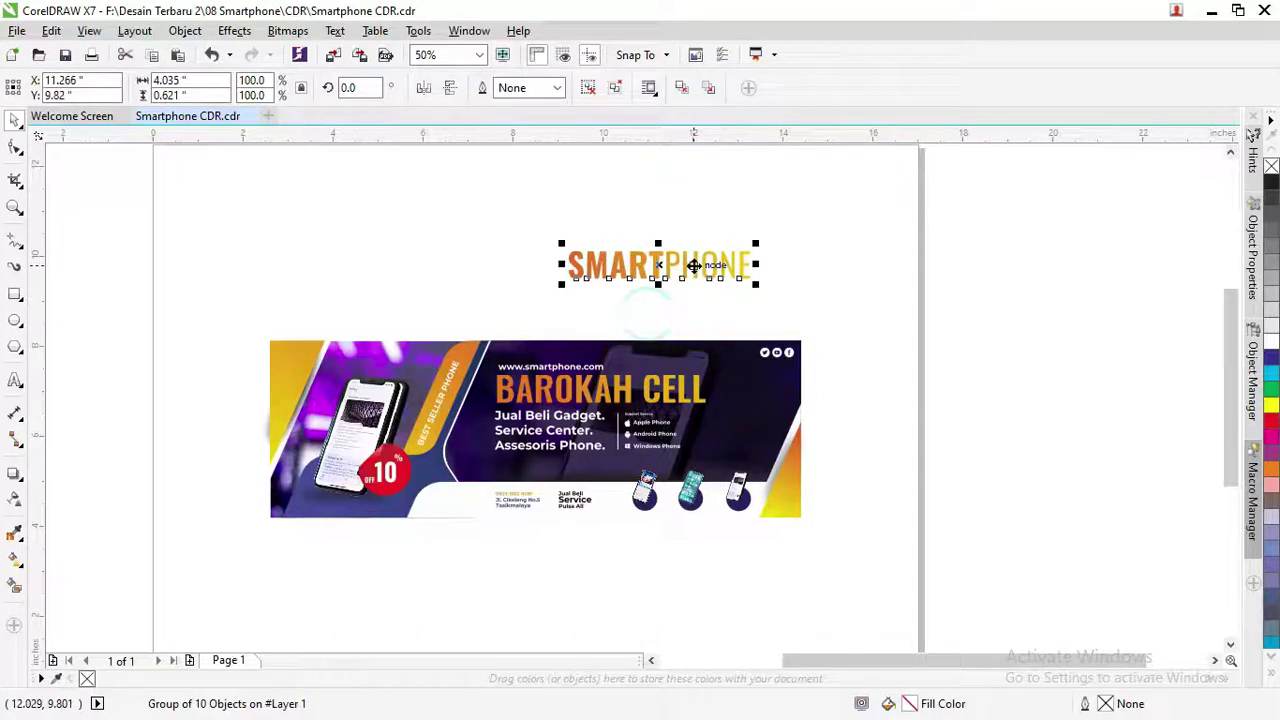